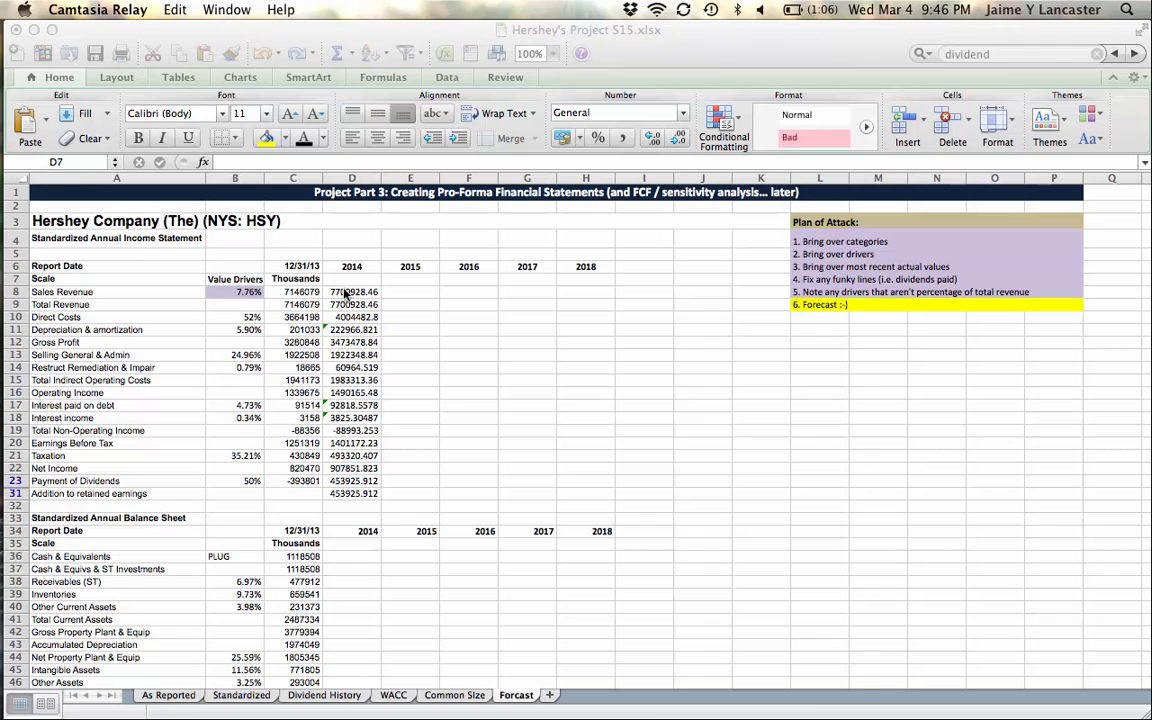
# Format the 2014–2018 income statement forecast cells D8:H31 as accounting currency with no decimal places.
pyautogui.click(346, 292)
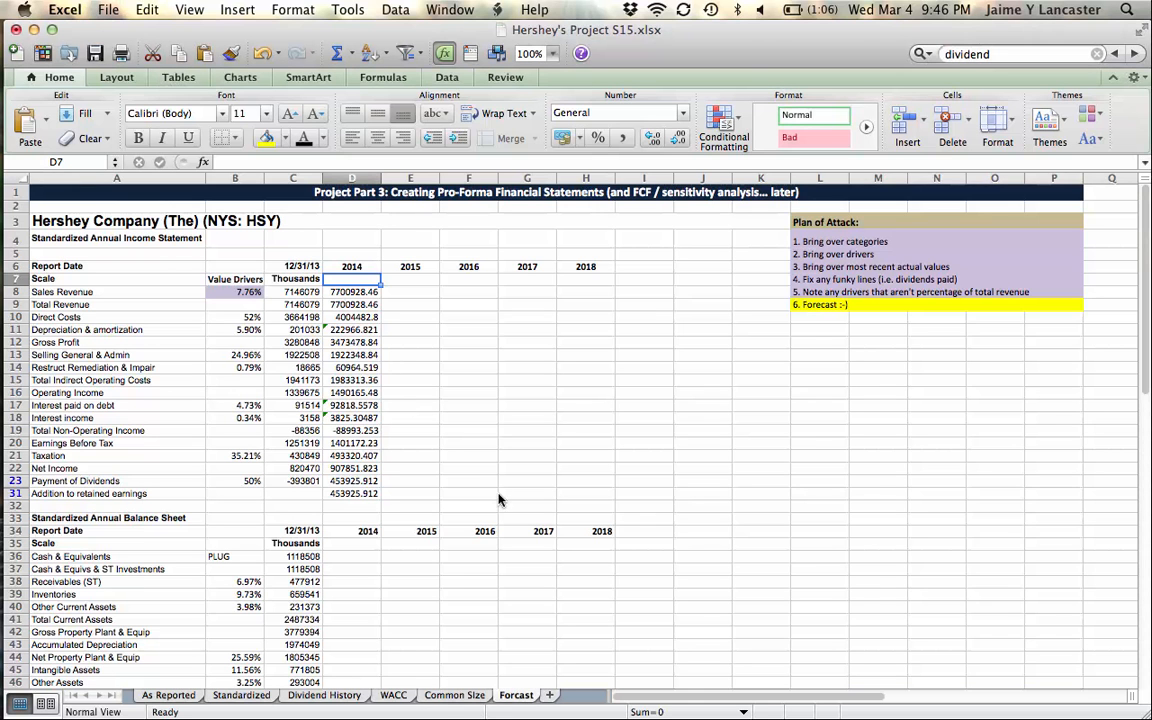
pyautogui.click(456, 359)
pyautogui.click(352, 280)
pyautogui.moveTo(355, 290); pyautogui.dragTo(607, 492)
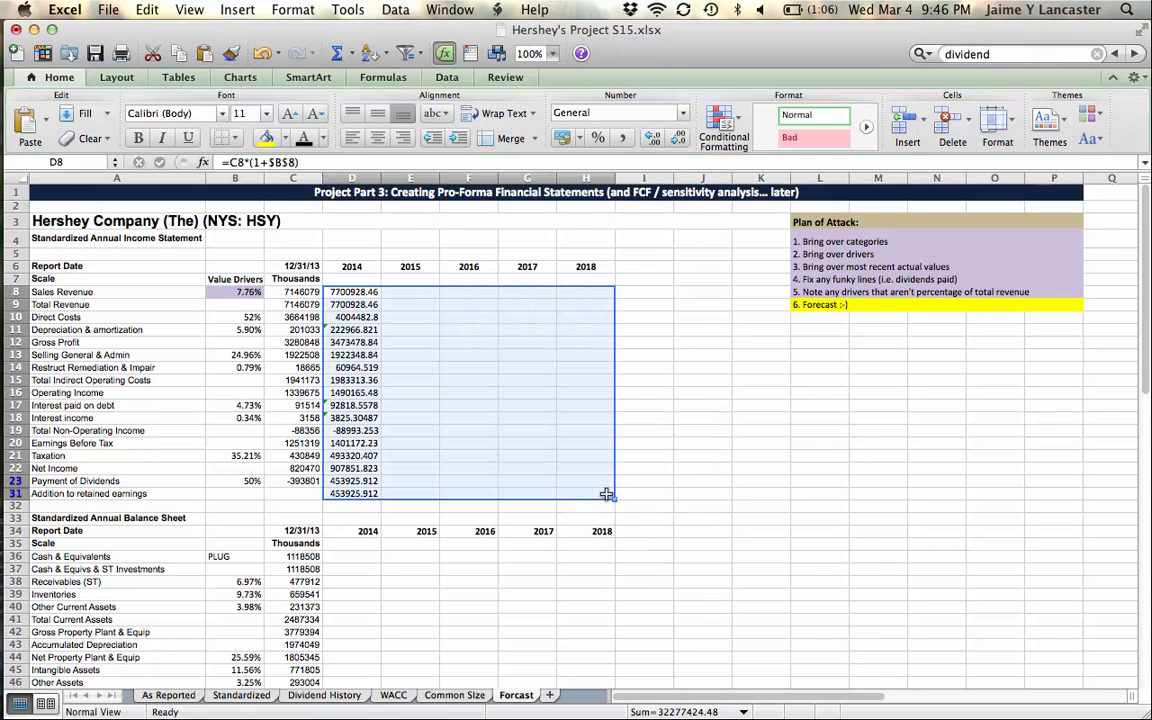
pyautogui.click(564, 140)
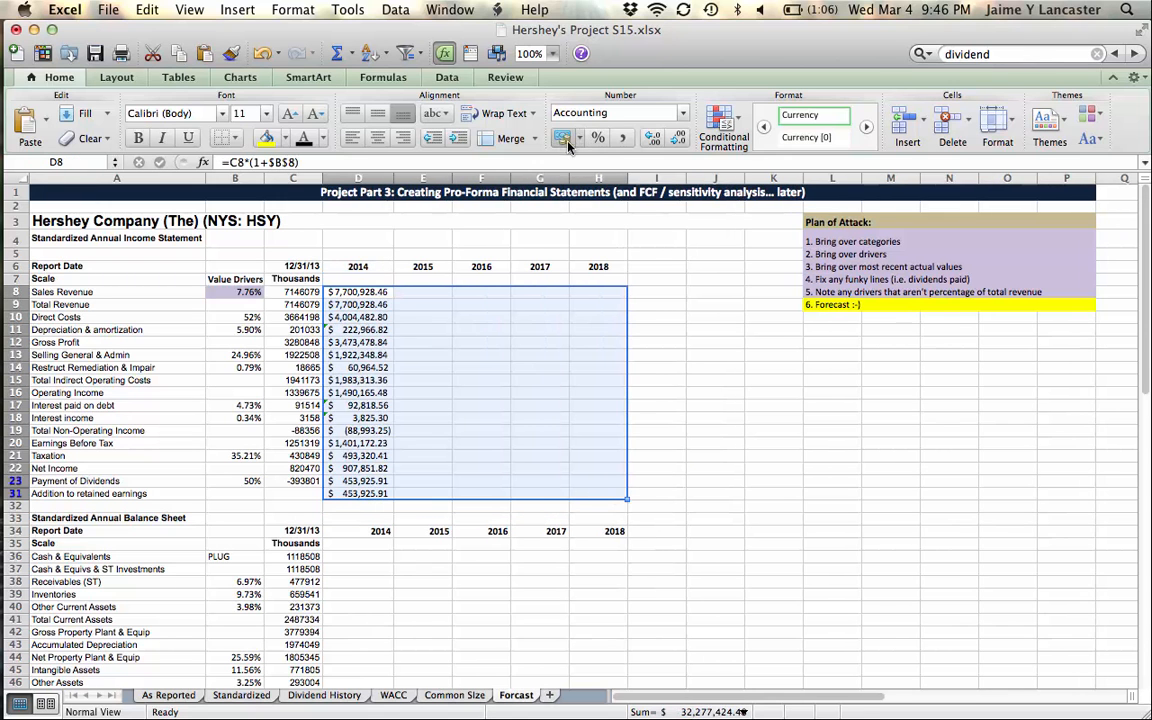
pyautogui.click(679, 140)
pyautogui.click(679, 140)
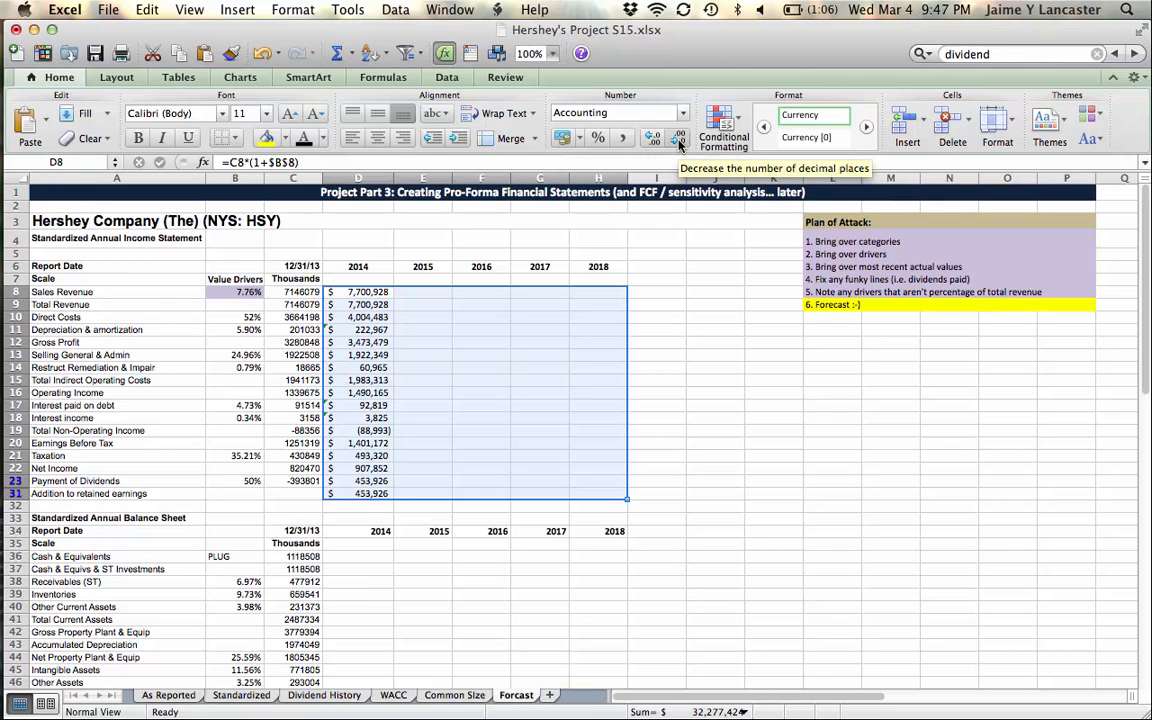
pyautogui.click(699, 470)
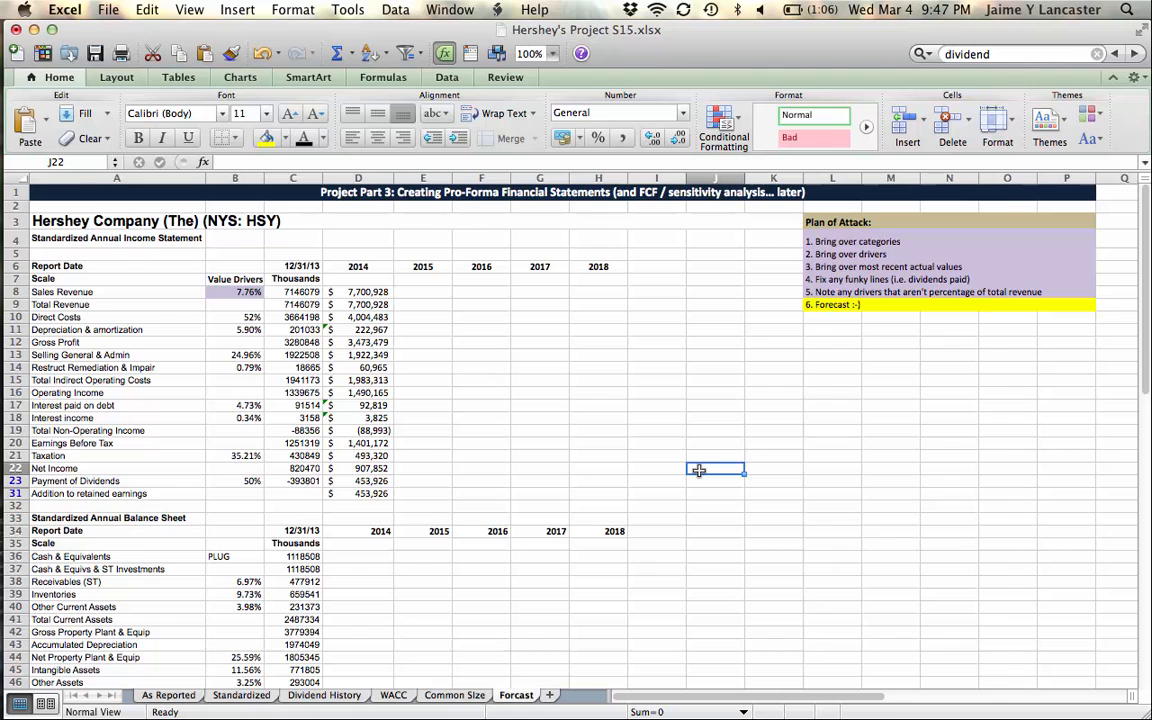
# Examine the balance sheet section, comparing the Cash & Equivalents row with the Cash & Equivs & ST Investments row.
pyautogui.scroll(-3, 699, 470)
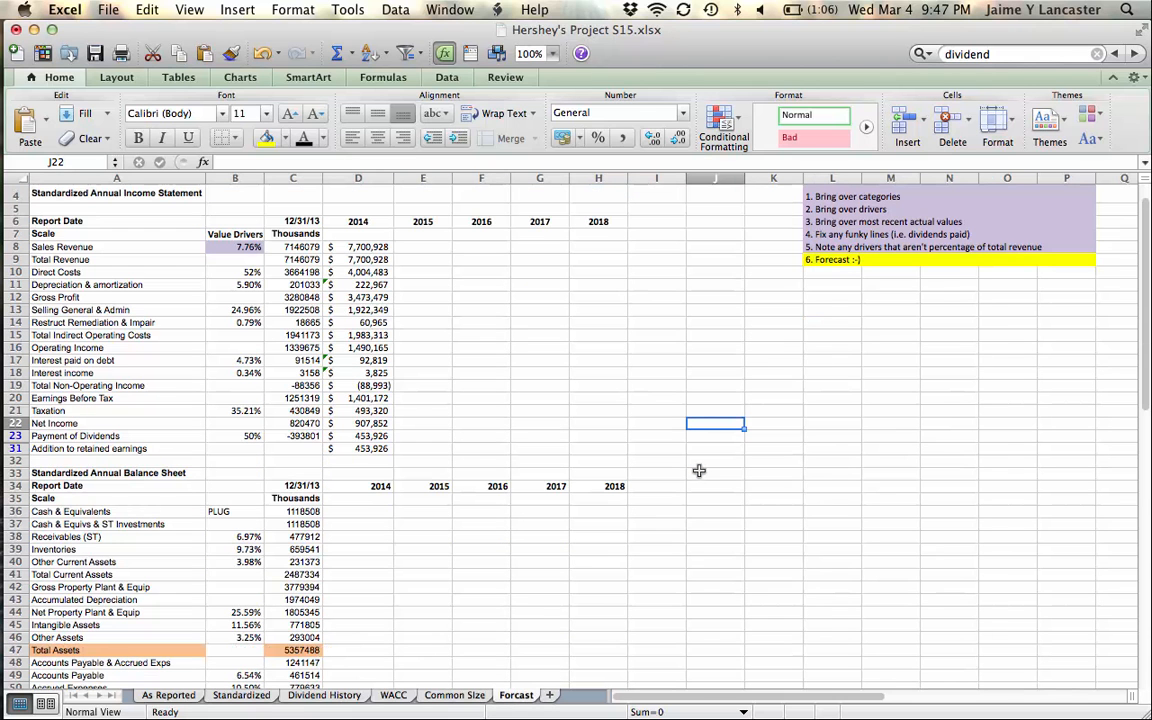
pyautogui.scroll(-5, 699, 470)
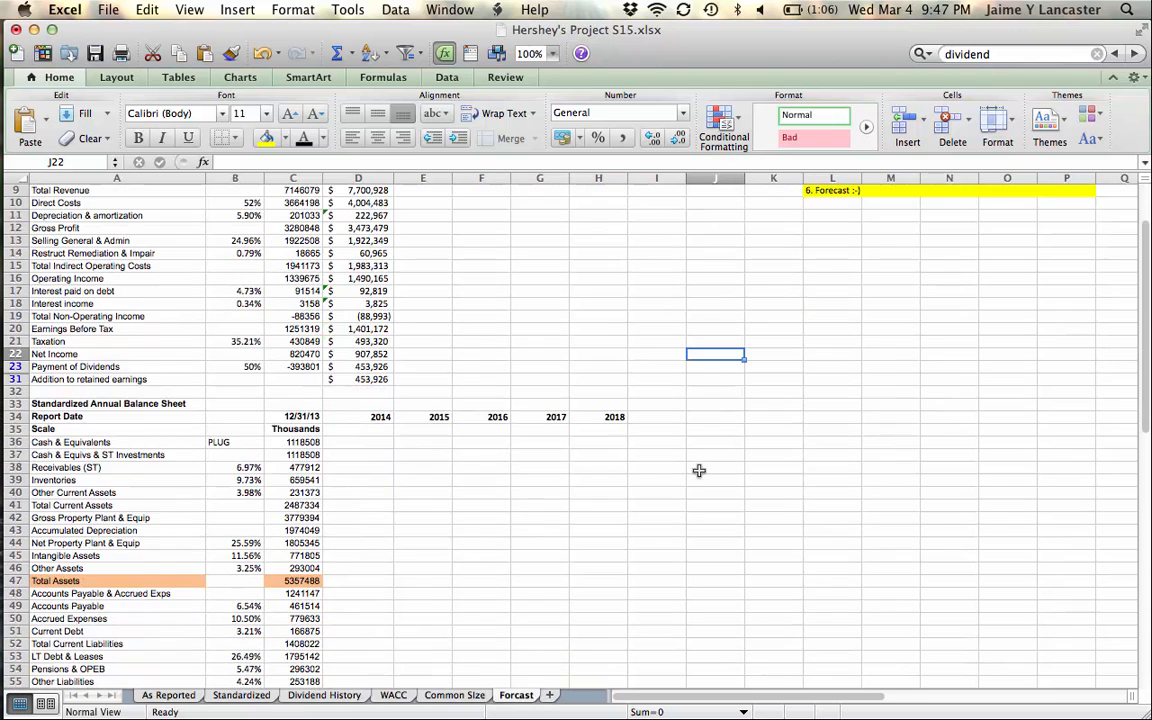
pyautogui.scroll(-8, 699, 470)
pyautogui.scroll(-5, 699, 470)
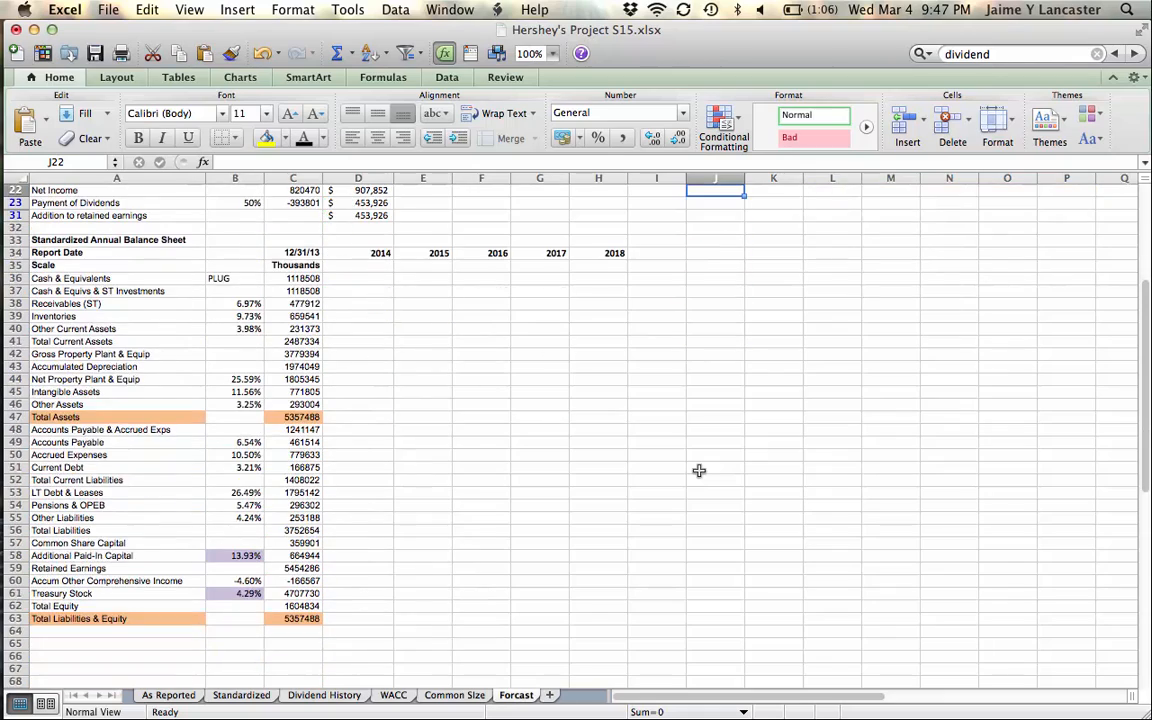
pyautogui.scroll(20, 699, 470)
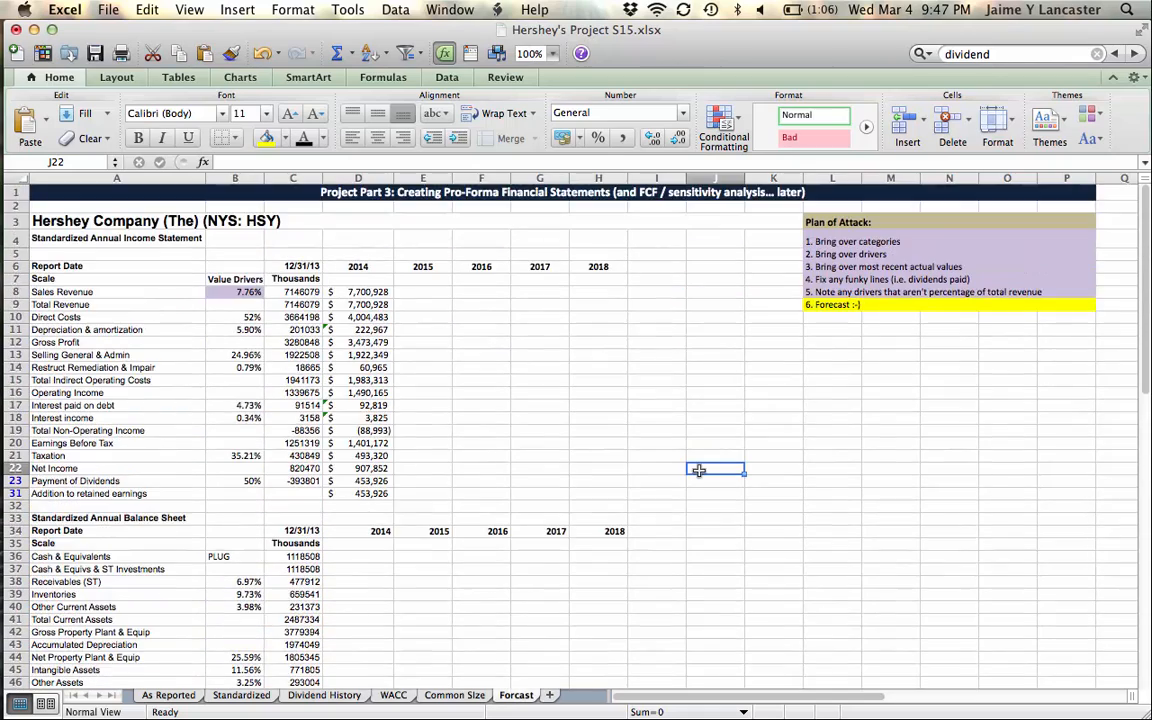
pyautogui.scroll(-16, 699, 470)
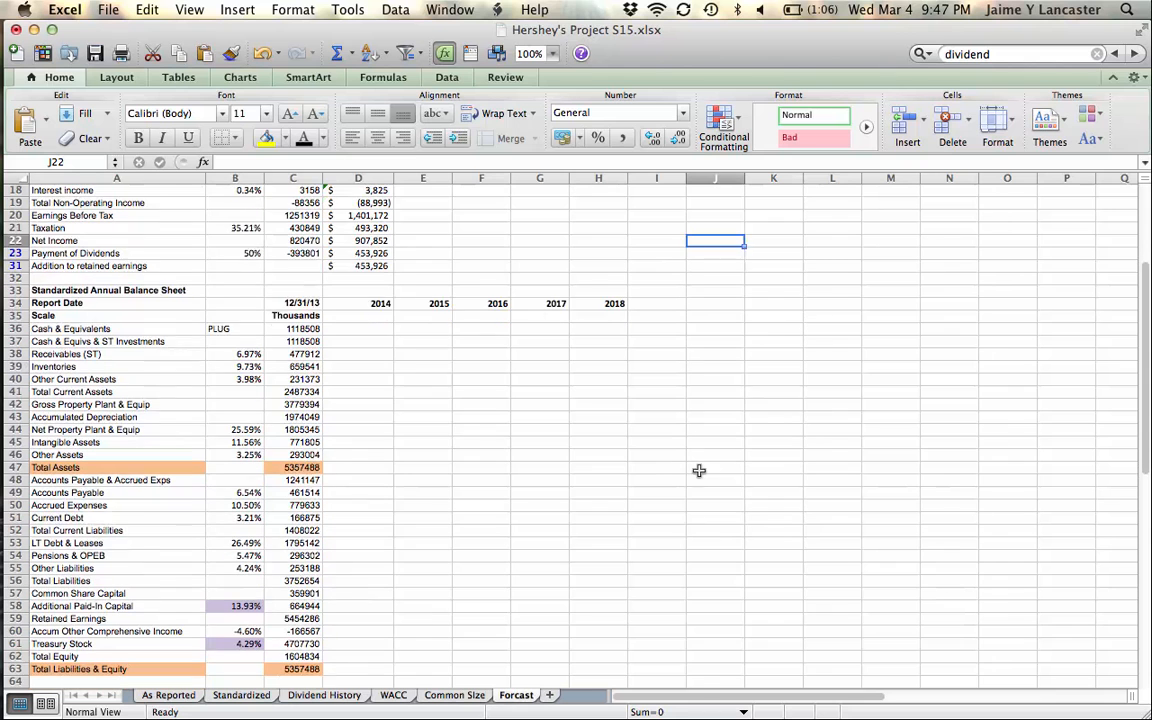
pyautogui.click(360, 316)
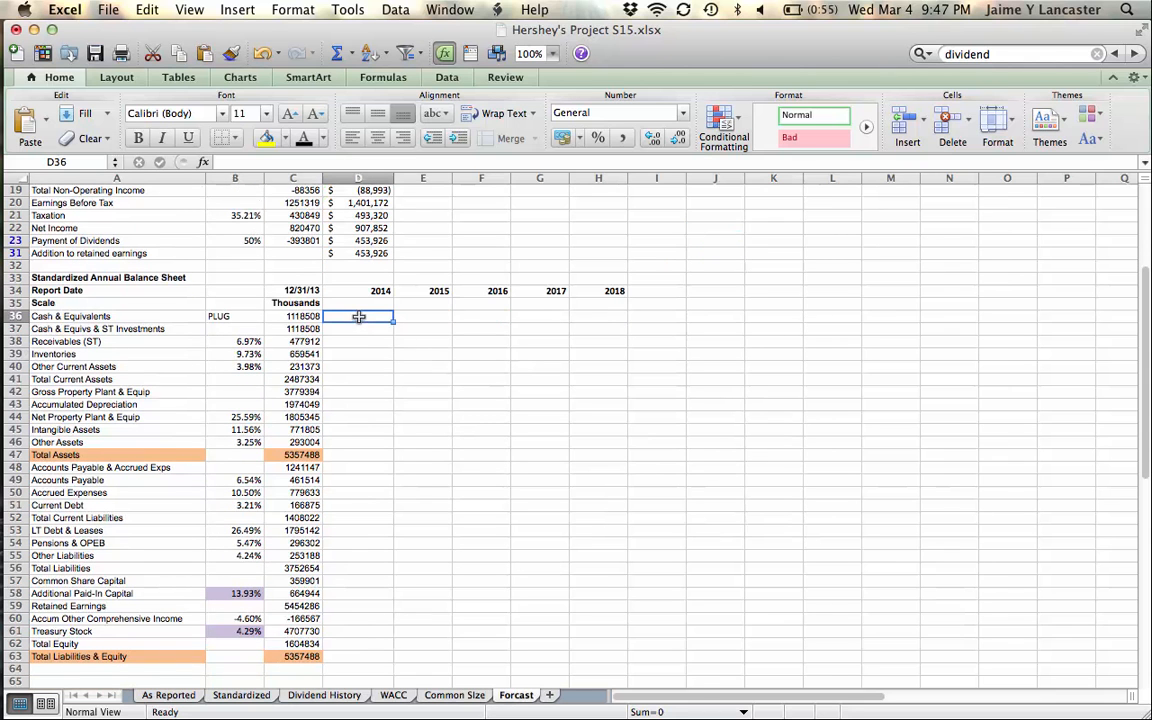
pyautogui.click(358, 330)
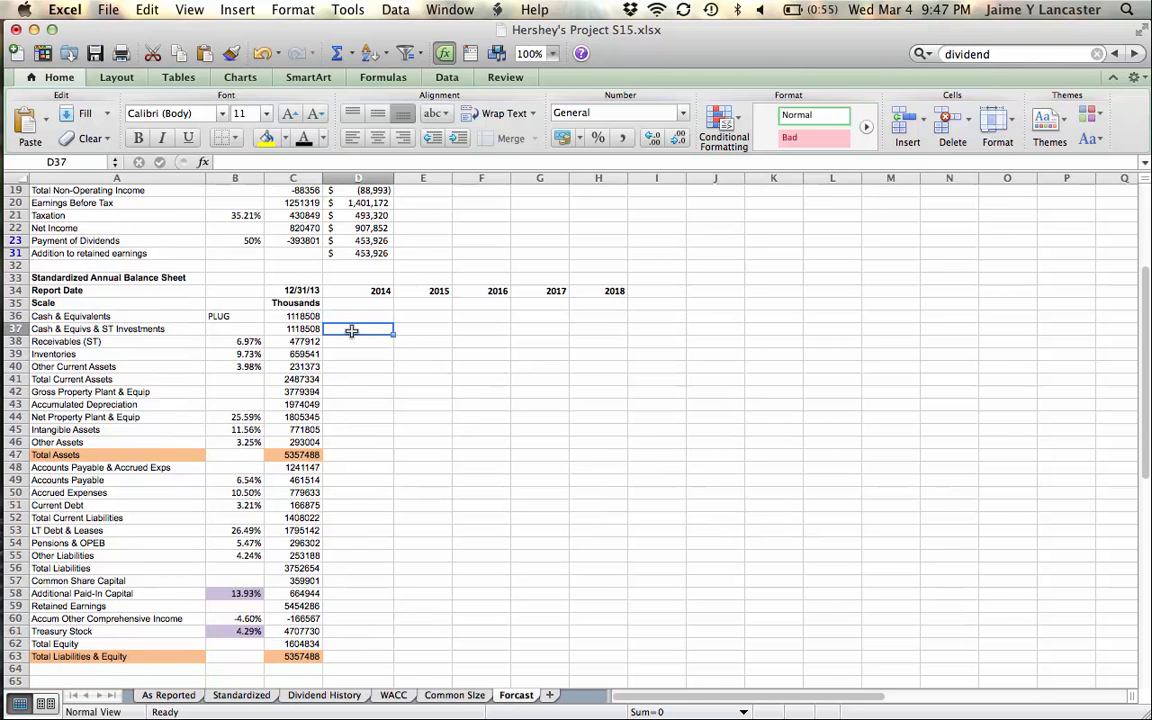
pyautogui.click(160, 316)
pyautogui.click(153, 328)
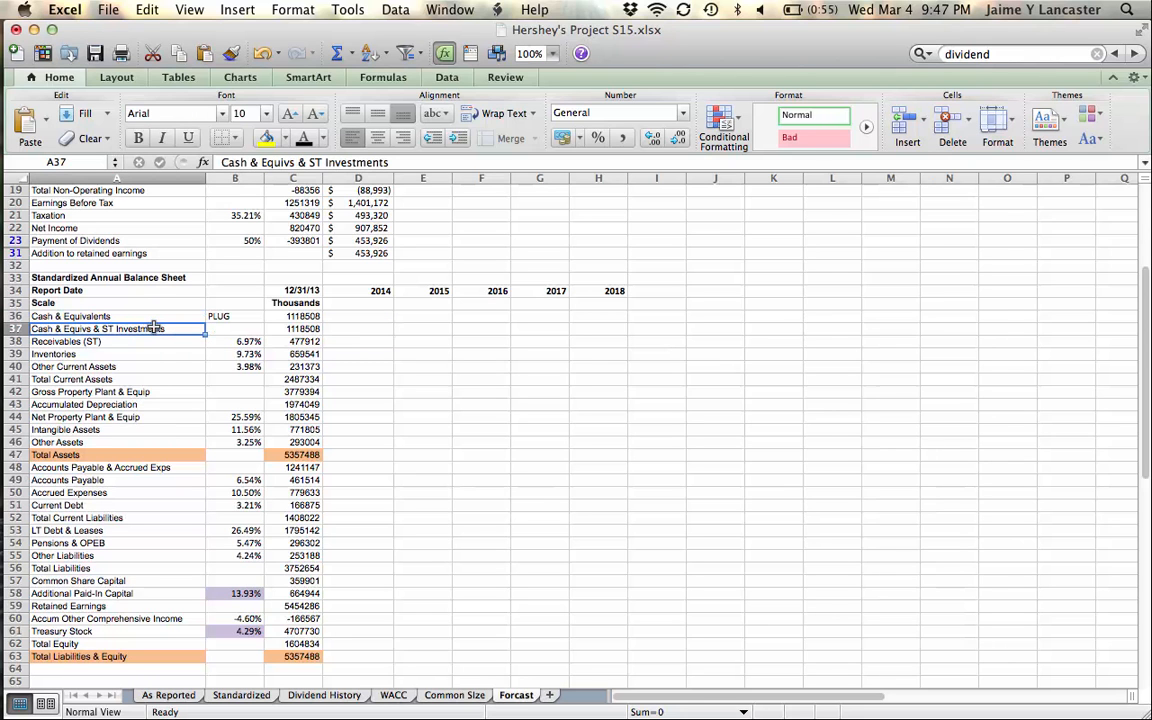
pyautogui.click(341, 328)
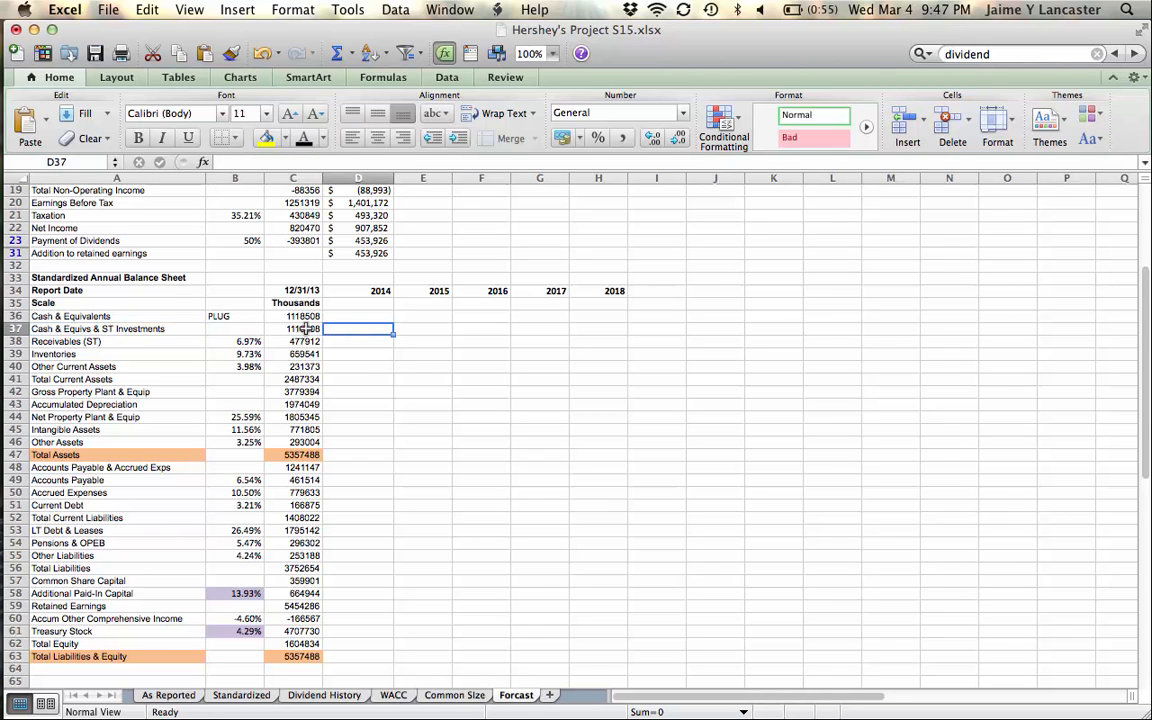
pyautogui.click(175, 316)
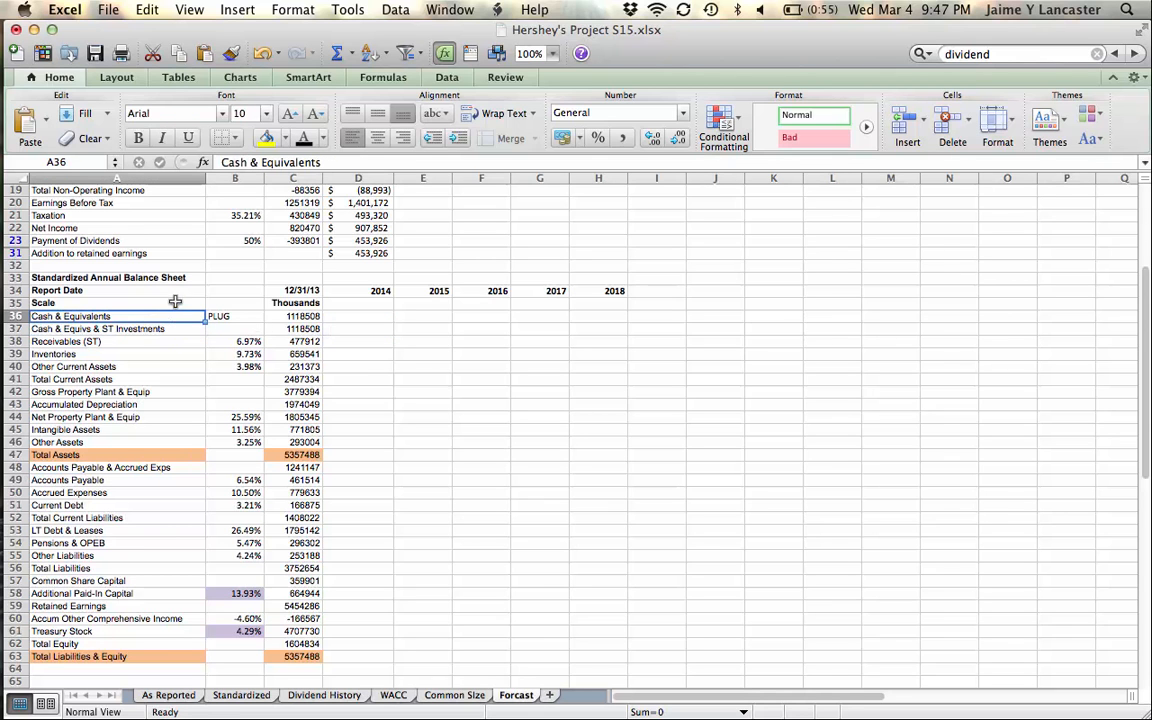
pyautogui.click(168, 304)
pyautogui.click(163, 314)
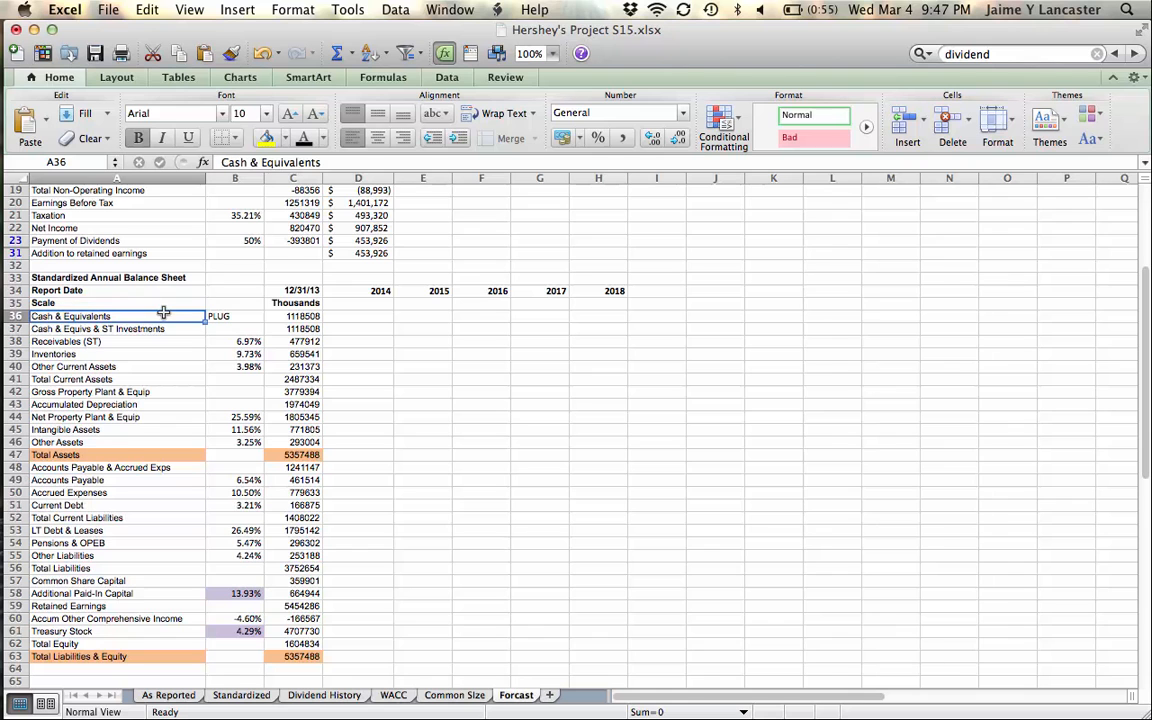
pyautogui.click(305, 328)
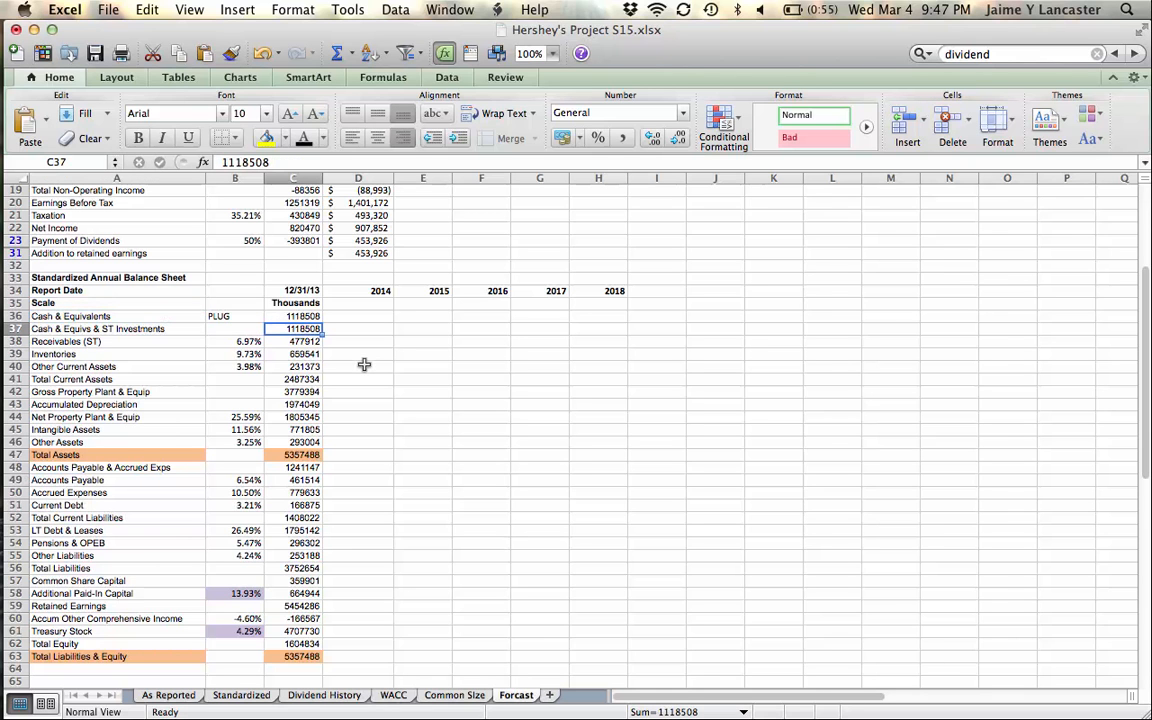
# Forecast 2014 Receivables (ST) in D38 as its absolute value driver times 2014 total revenue, =$B$38*D9.
pyautogui.click(366, 344)
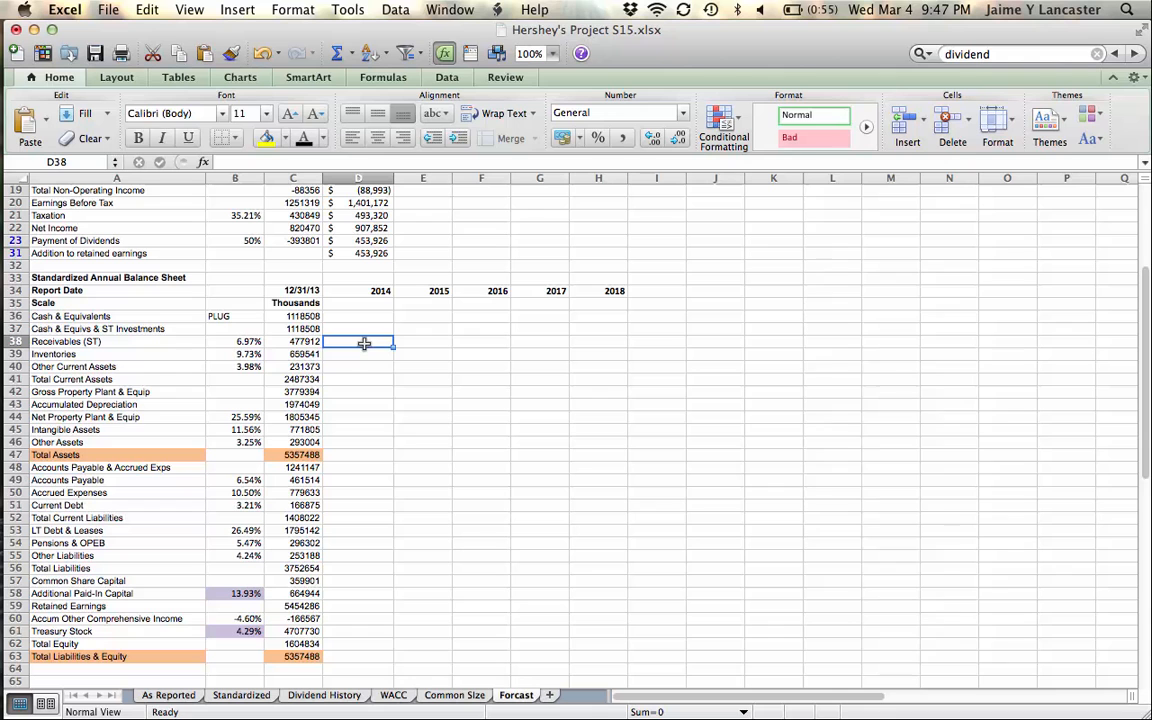
pyautogui.write('=')
pyautogui.click(250, 343)
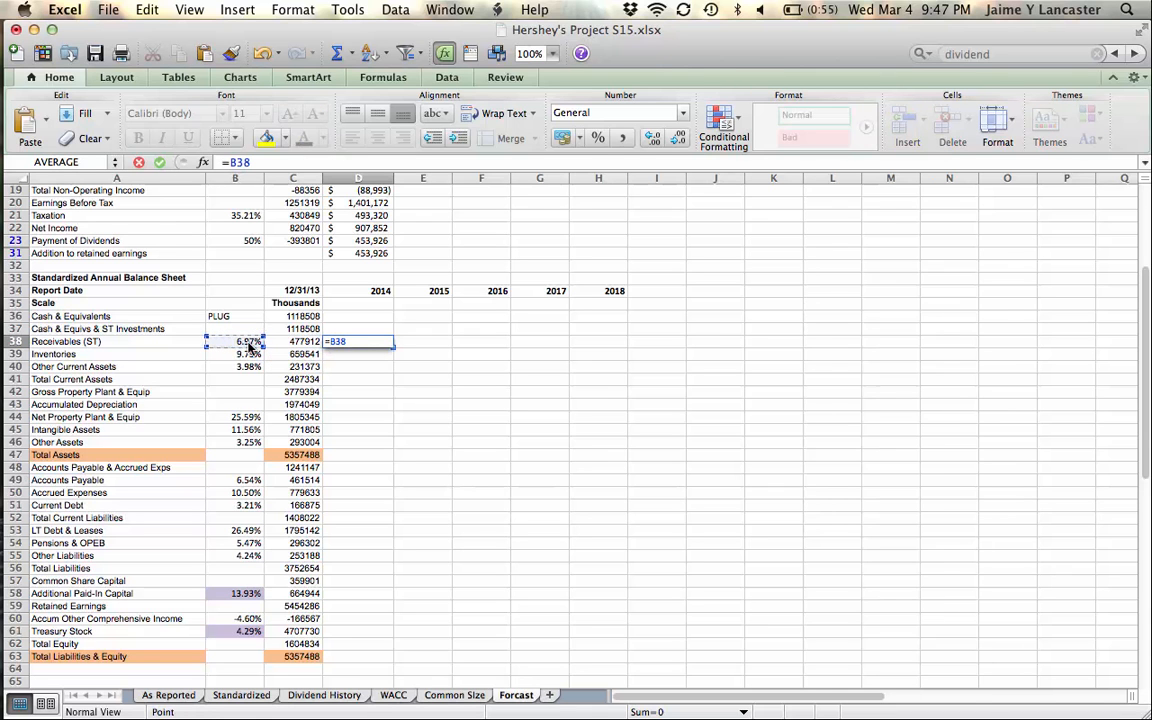
pyautogui.press('super+t')
pyautogui.write('*')
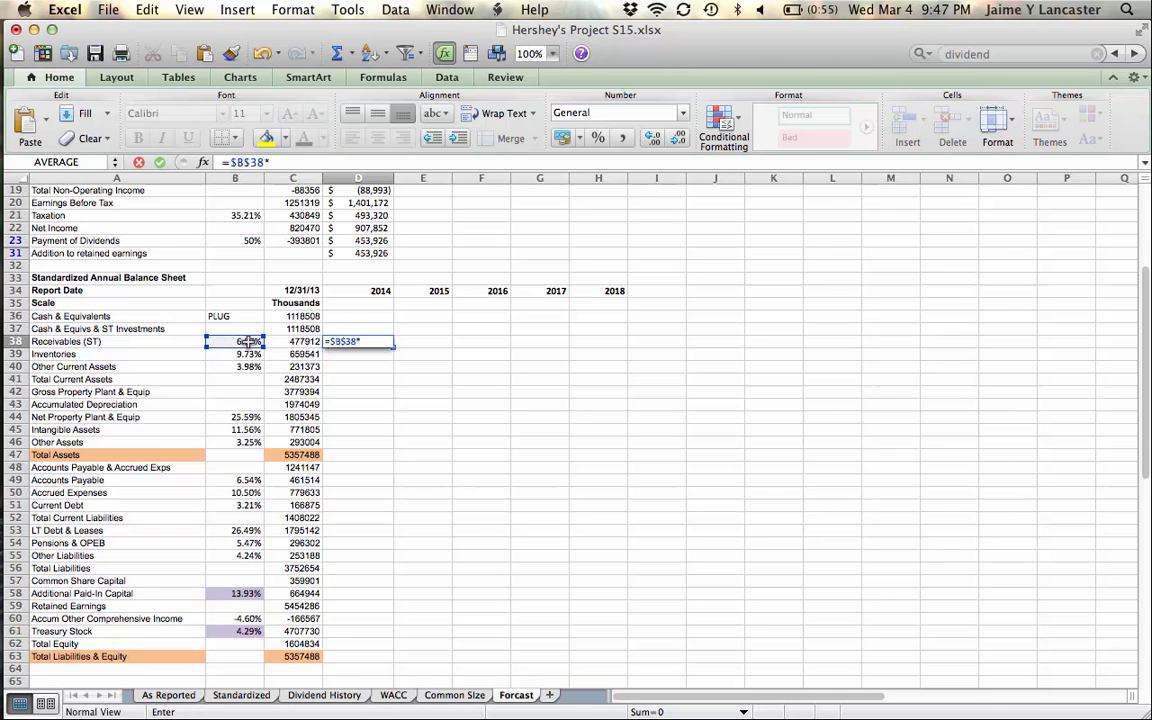
pyautogui.scroll(6, 545, 320)
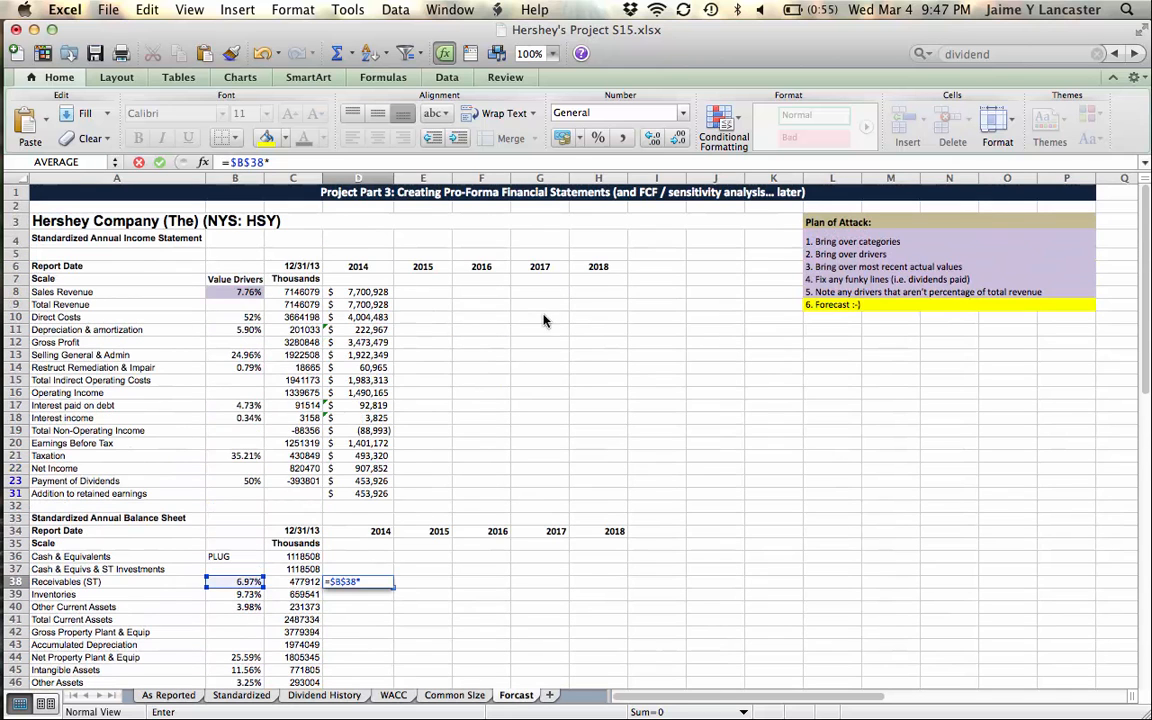
pyautogui.click(372, 307)
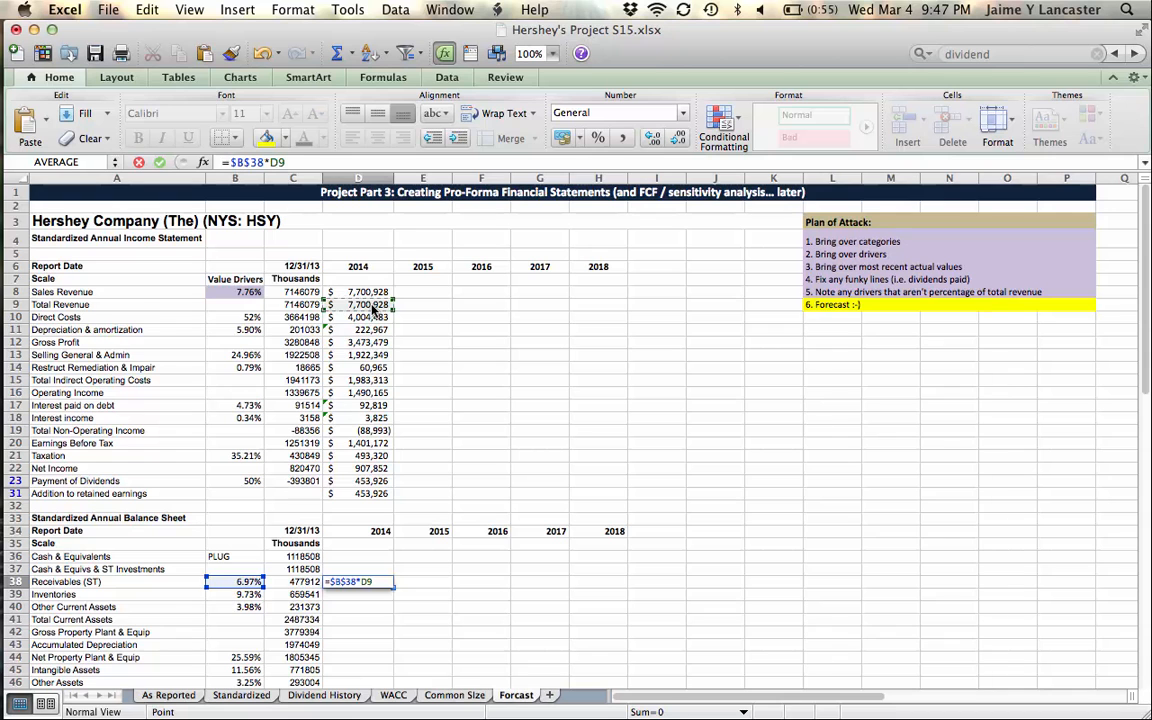
pyautogui.press('Return')
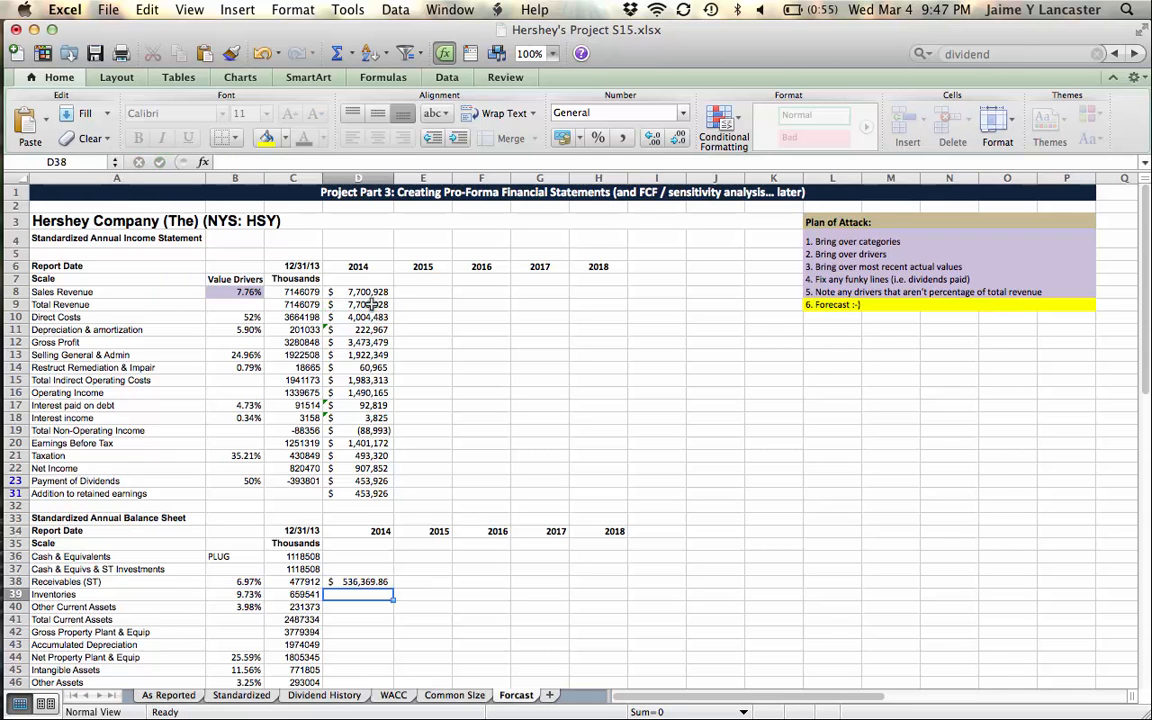
# Forecast 2014 Inventories in D39 as its absolute value driver times 2014 total revenue, =$B$39*D9.
pyautogui.write('=')
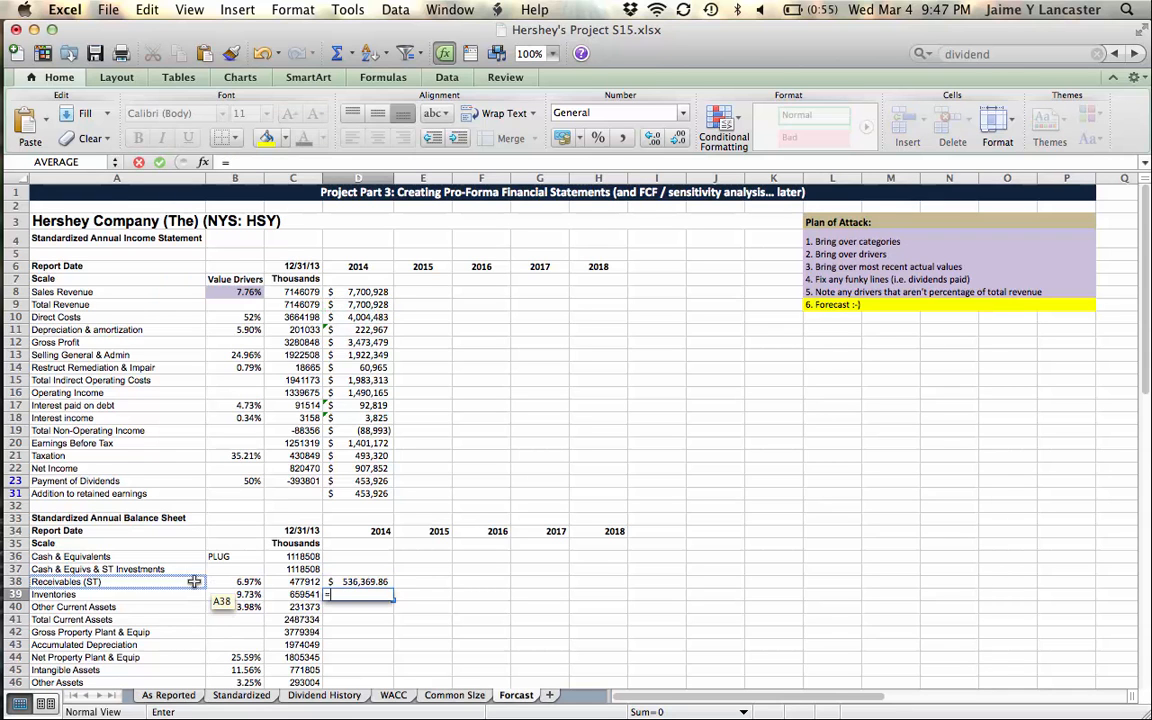
pyautogui.click(242, 596)
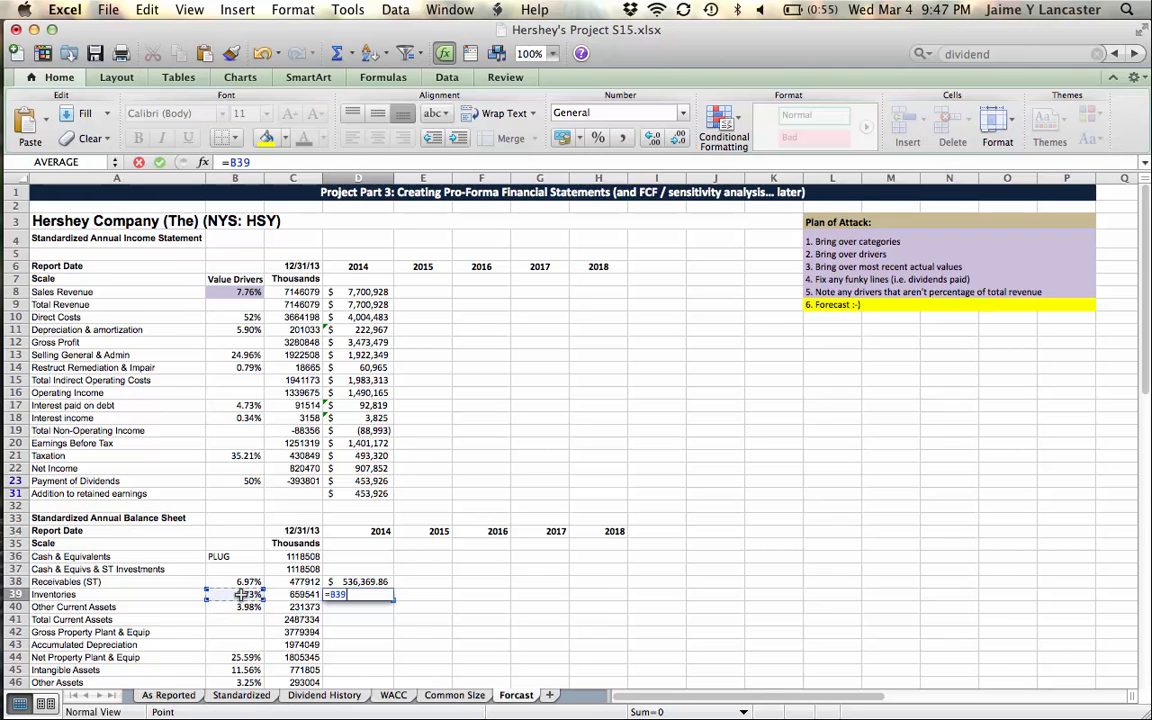
pyautogui.press('super+t')
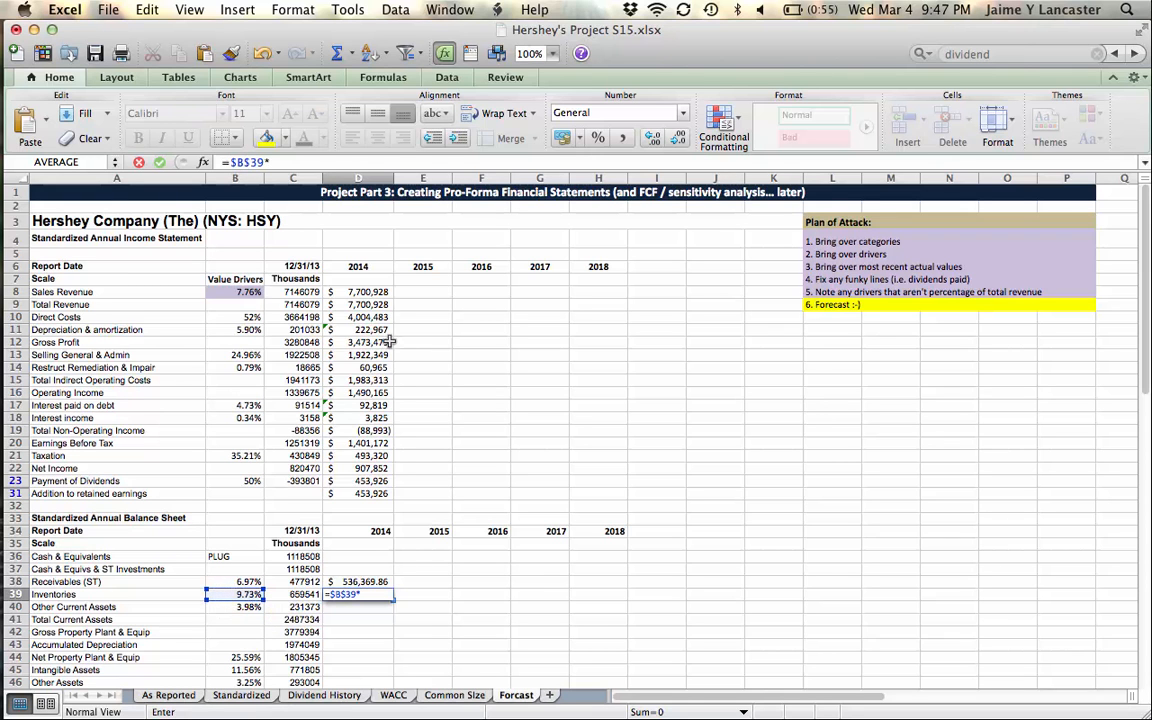
pyautogui.write('*')
pyautogui.click(372, 303)
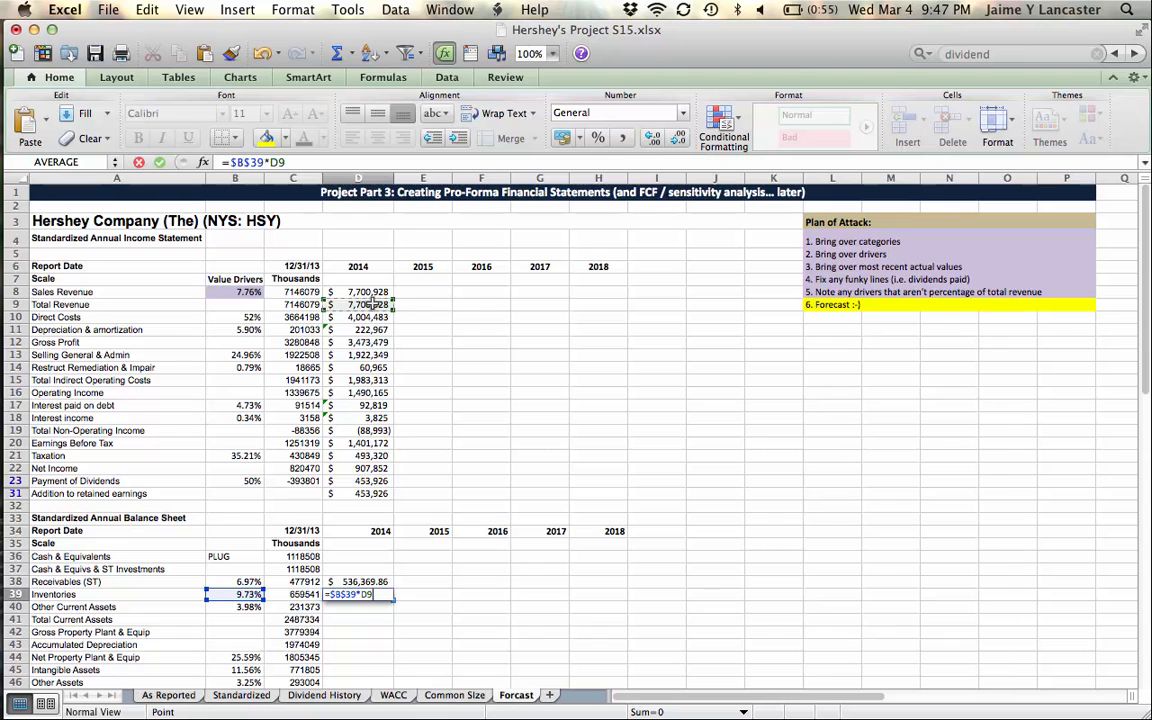
pyautogui.press('Return')
# Forecast 2014 Other Current Assets in D40 as its absolute value driver times 2014 total revenue, =$B$40*D9.
pyautogui.write('=')
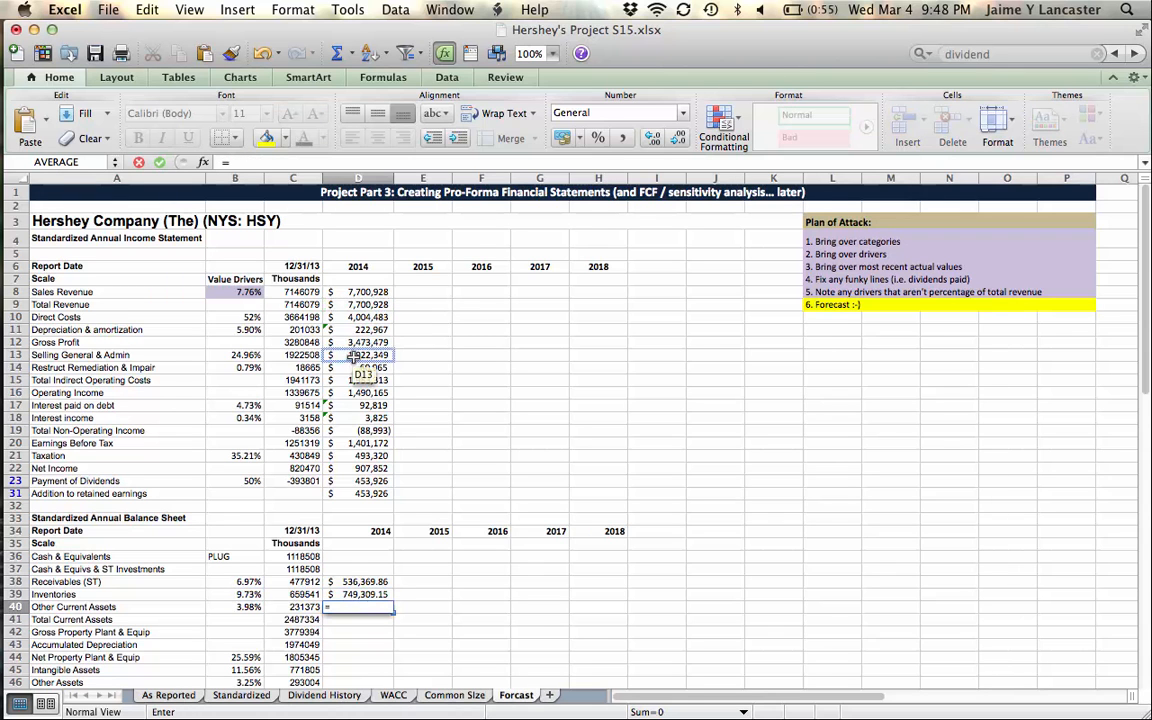
pyautogui.click(248, 604)
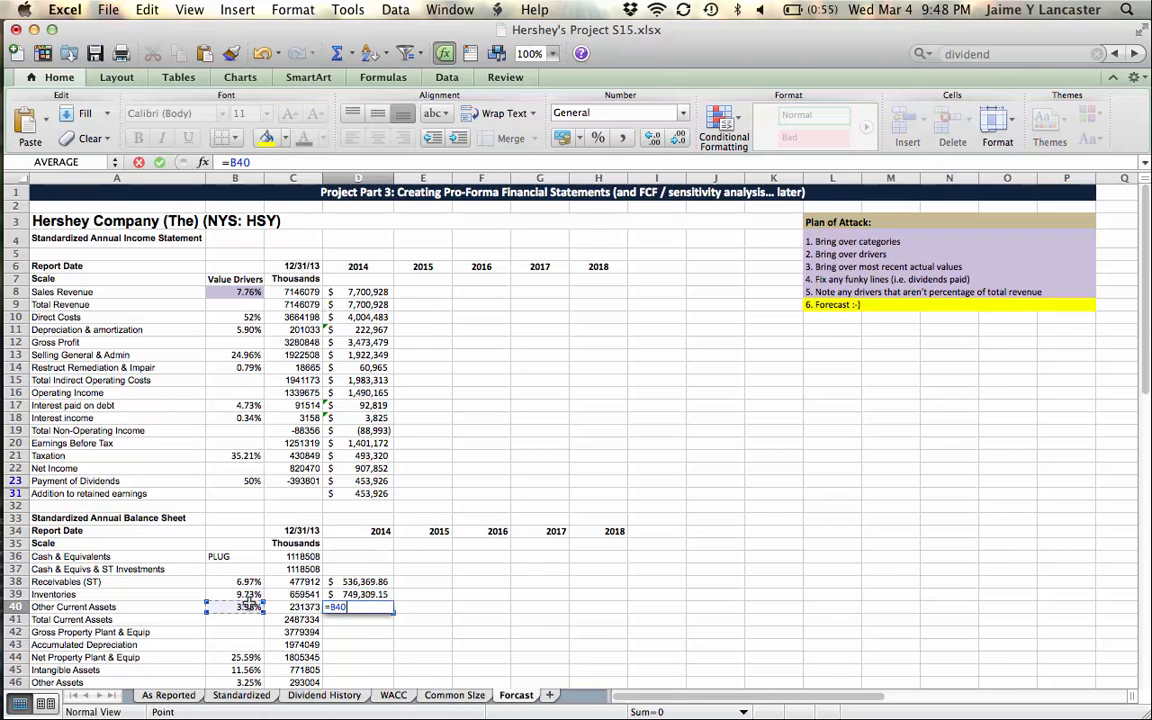
pyautogui.press('super+t')
pyautogui.write('*')
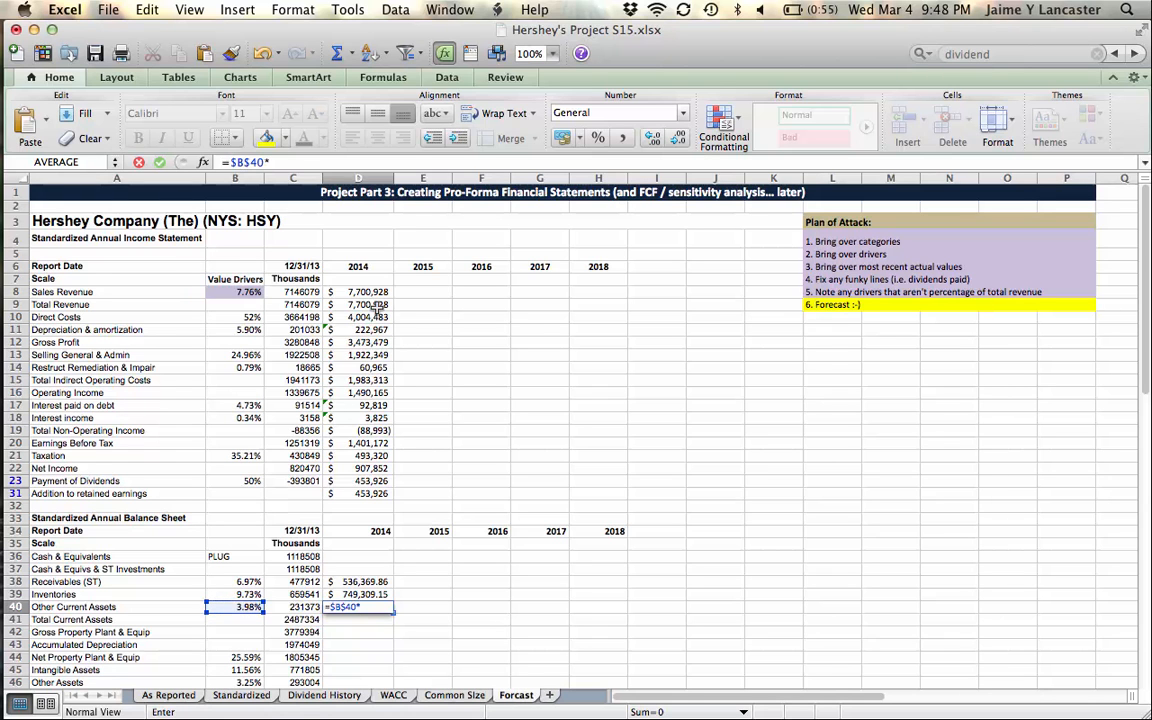
pyautogui.click(372, 304)
pyautogui.press('Return')
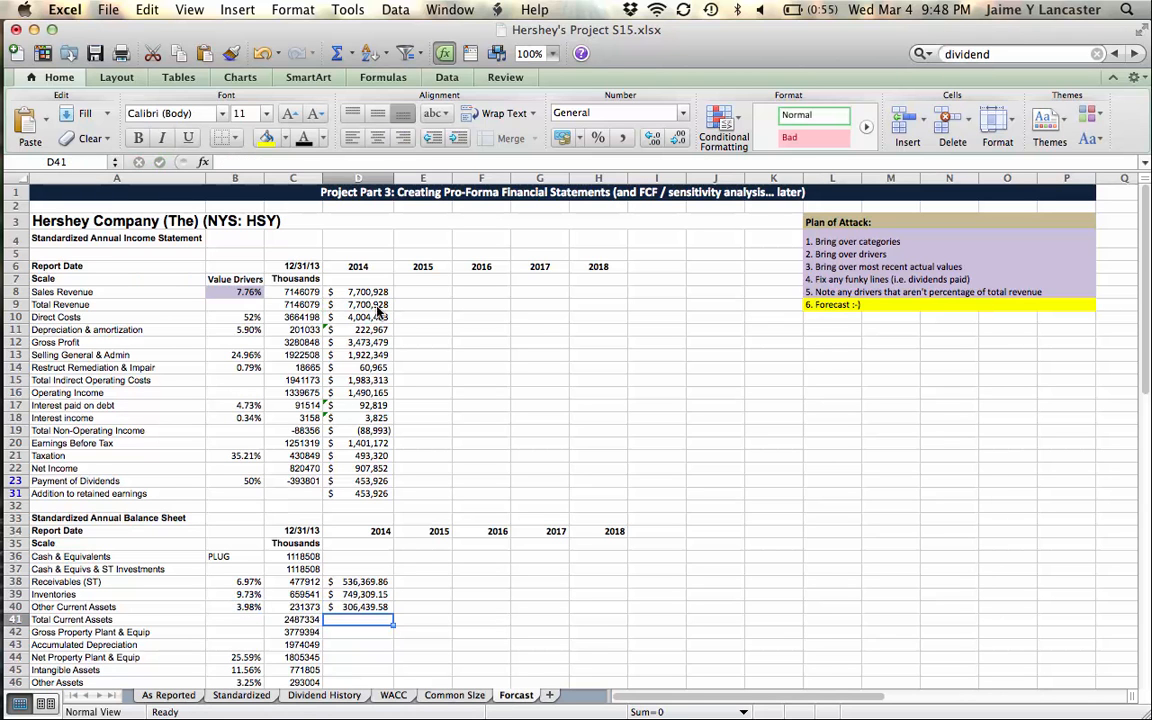
# Total the 2014 current assets in D41 with =sum(D38:D40), covering receivables, inventories and other current assets.
pyautogui.write('=')
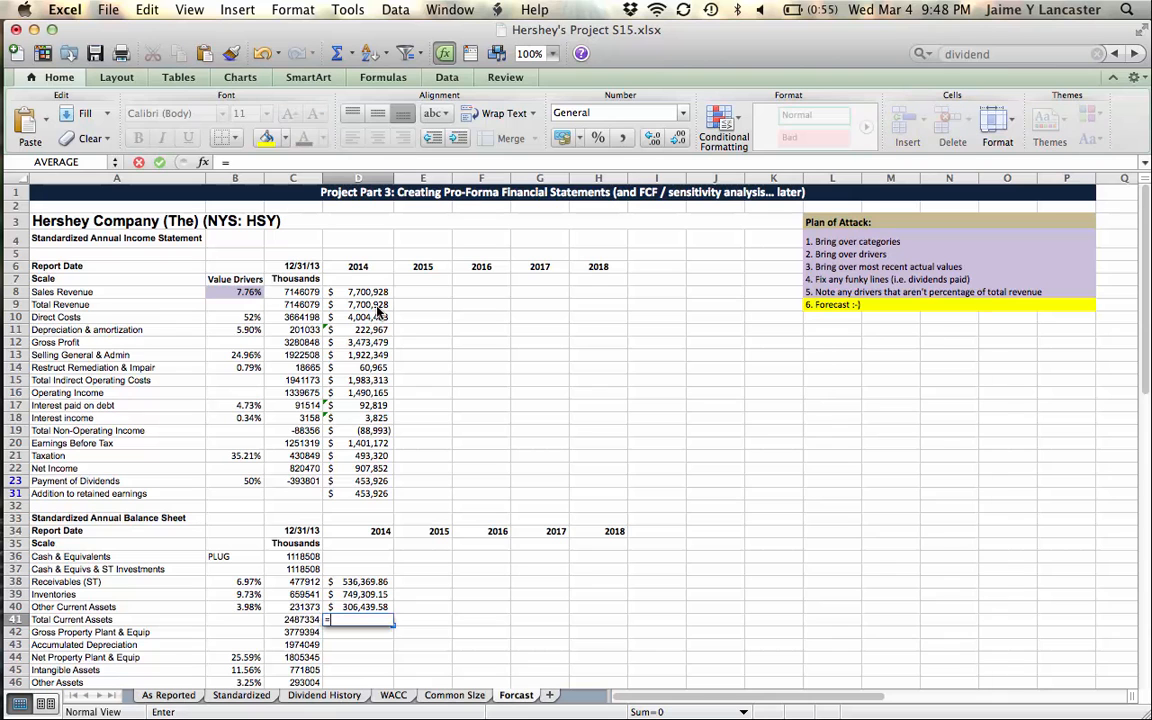
pyautogui.write('sum(')
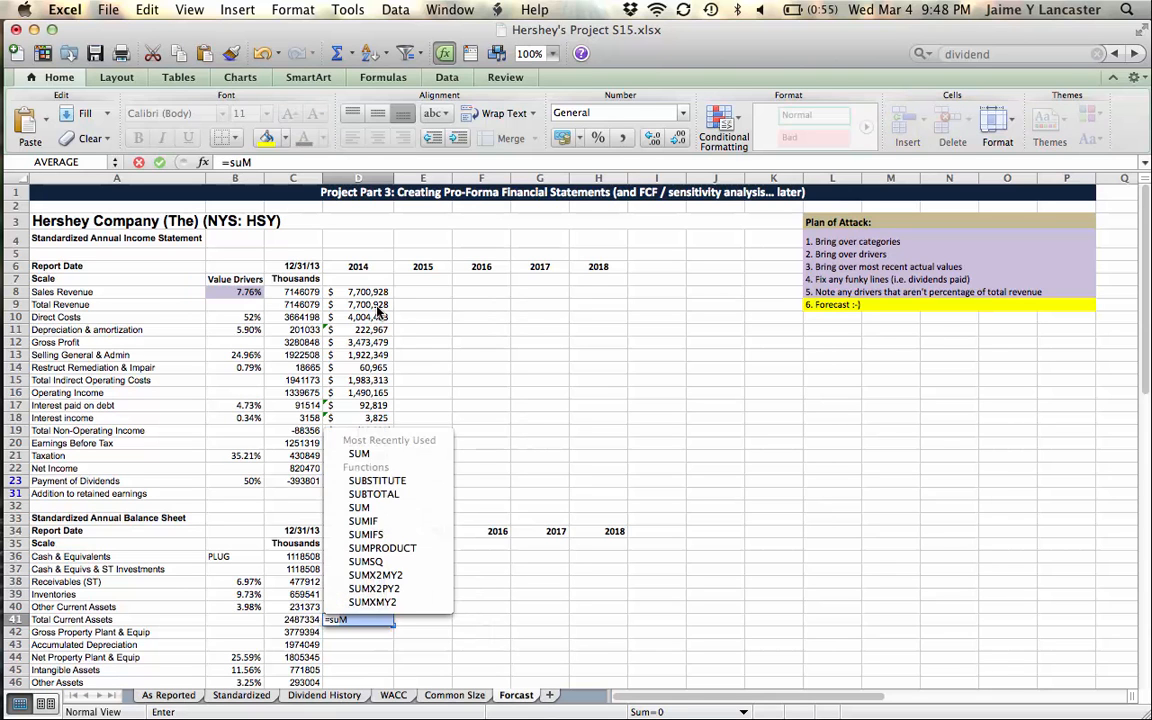
pyautogui.moveTo(355, 582); pyautogui.dragTo(350, 610)
pyautogui.write(')')
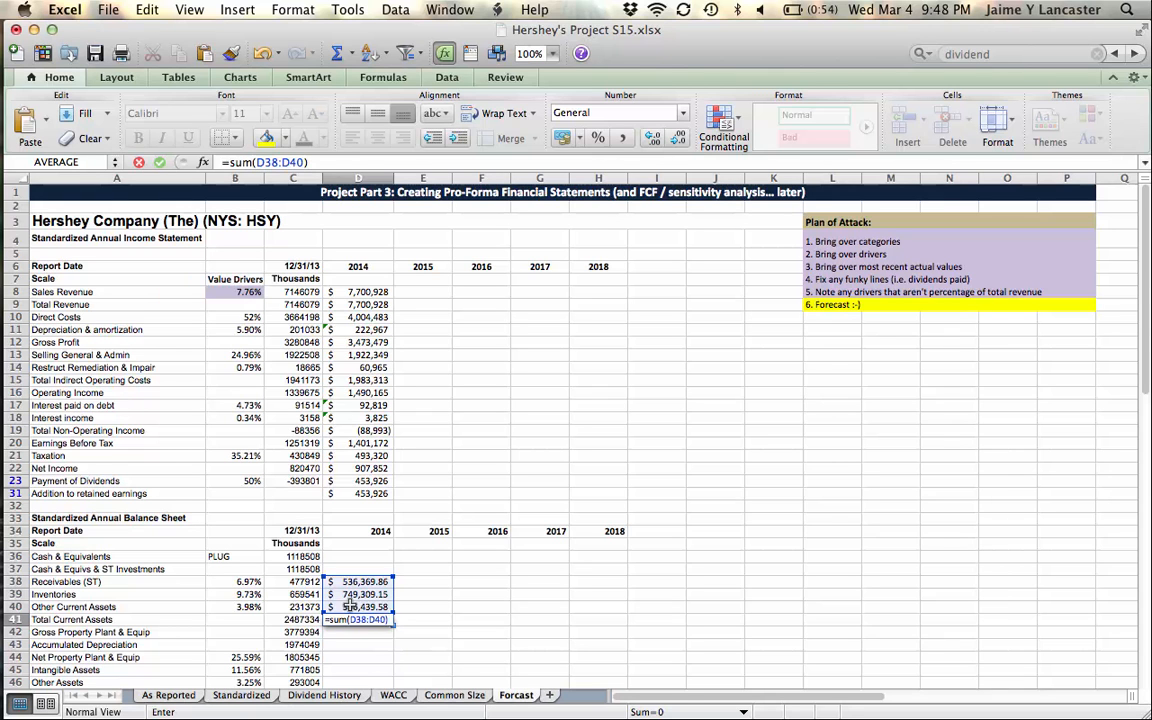
pyautogui.press('Return')
pyautogui.click(160, 618)
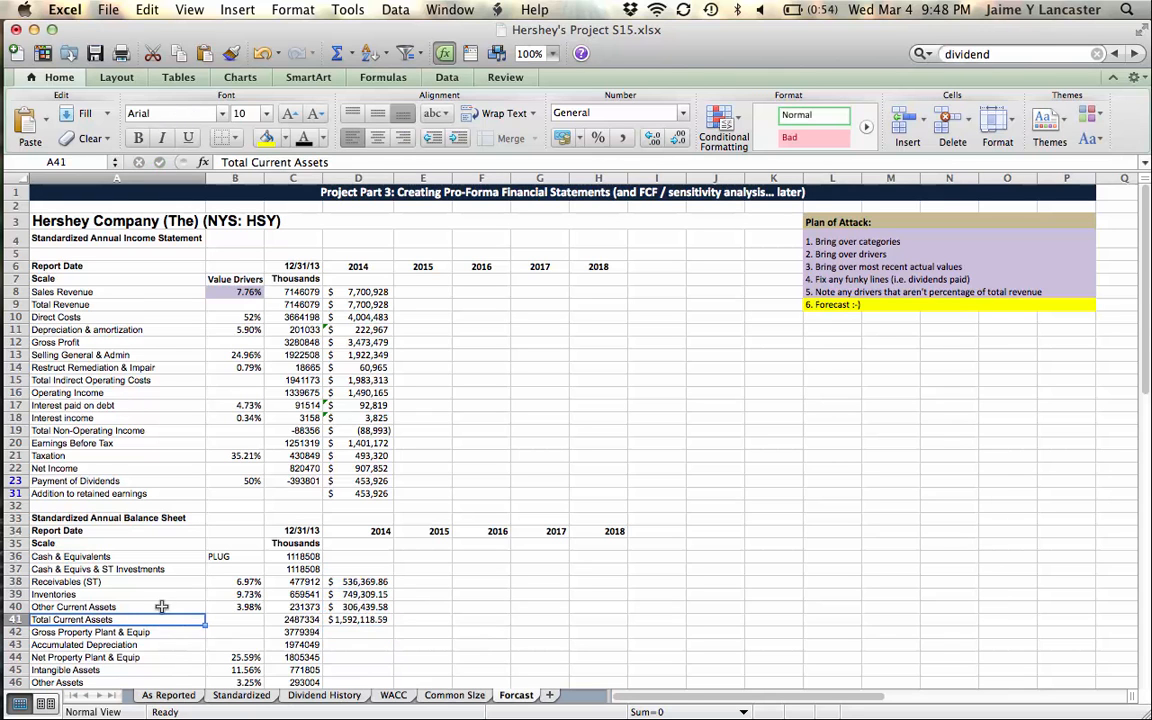
# Change the label in A41 to read "Total OPERATIONAL Current Assets".
pyautogui.click(251, 163)
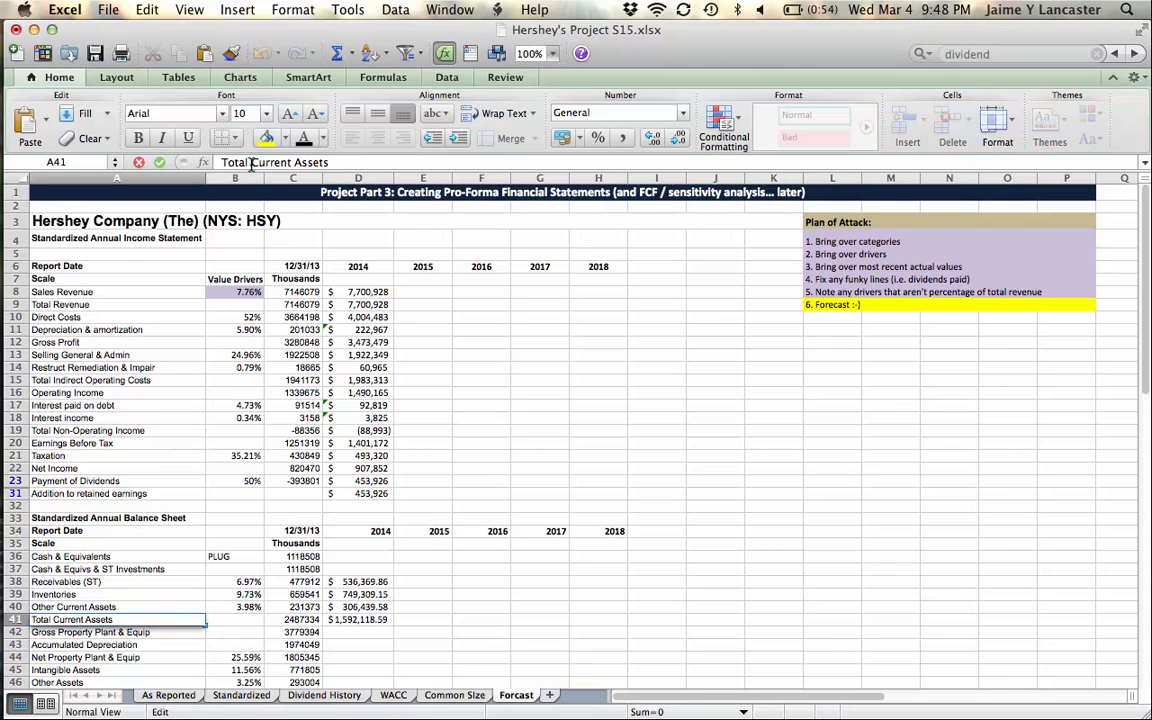
pyautogui.write('OPERATIONA')
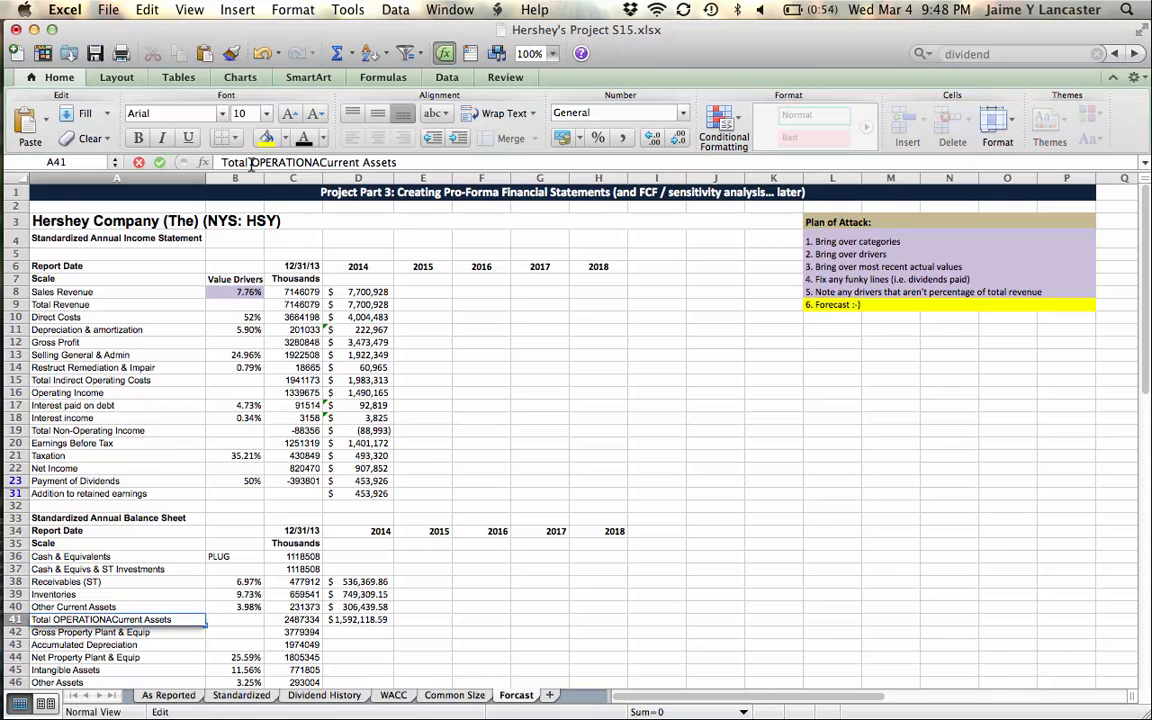
pyautogui.write('L')
pyautogui.press('Return')
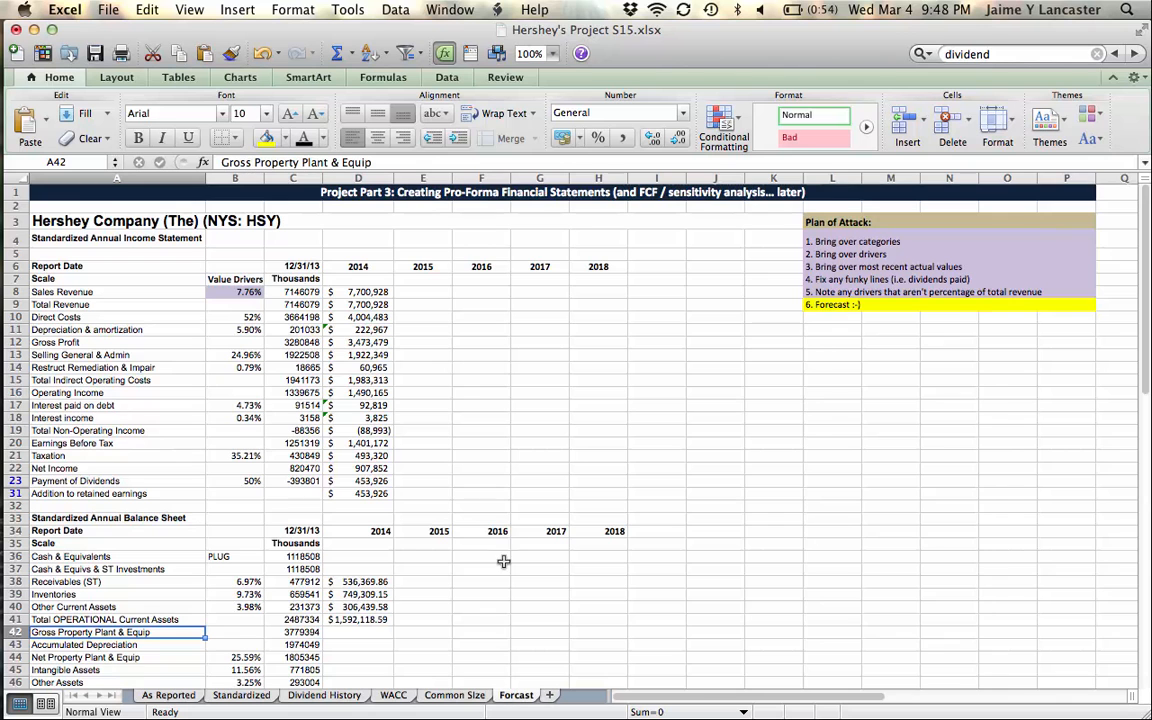
pyautogui.scroll(-5, 484, 623)
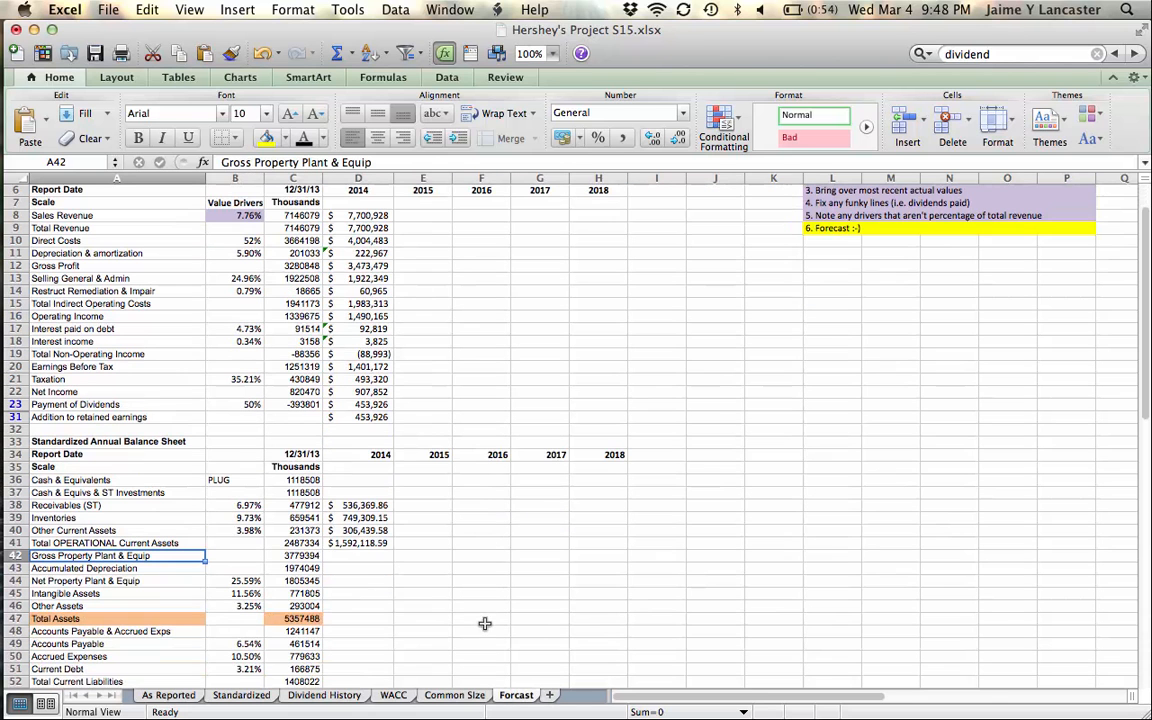
pyautogui.click(372, 543)
pyautogui.press('super+shift+t')
pyautogui.press('Return')
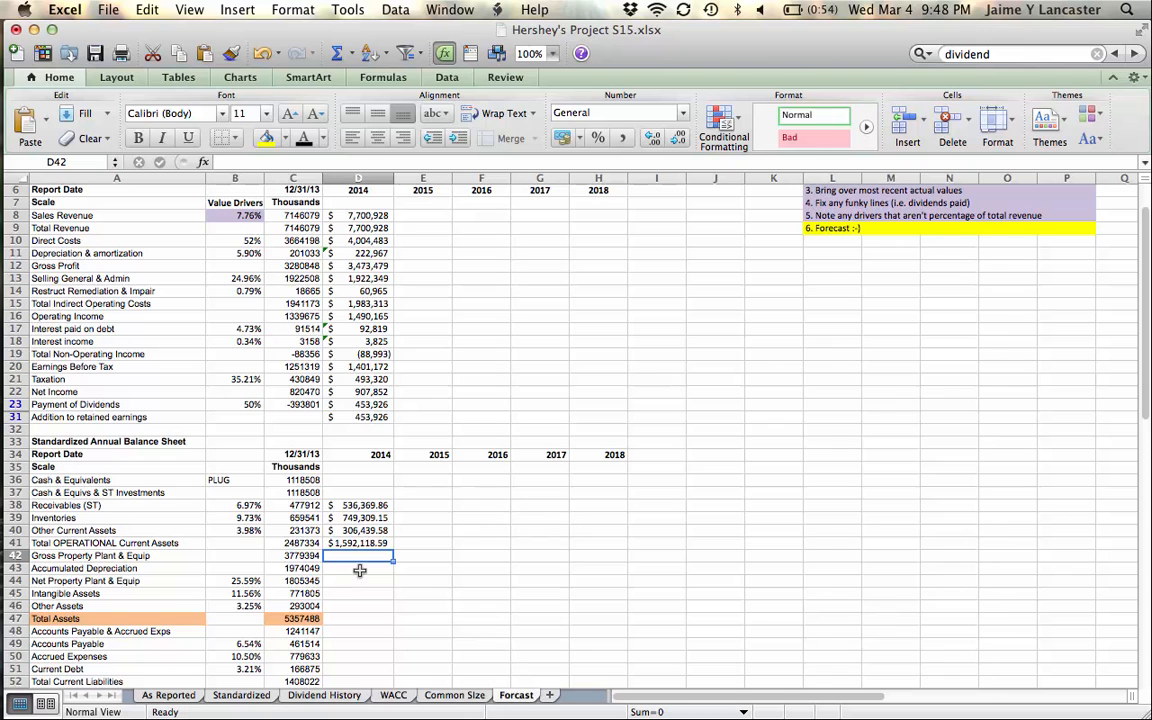
# Forecast 2014 Accumulated Depreciation in D43 as the prior-year balance plus 2014 depreciation and amortization, =C43+D11.
pyautogui.click(359, 569)
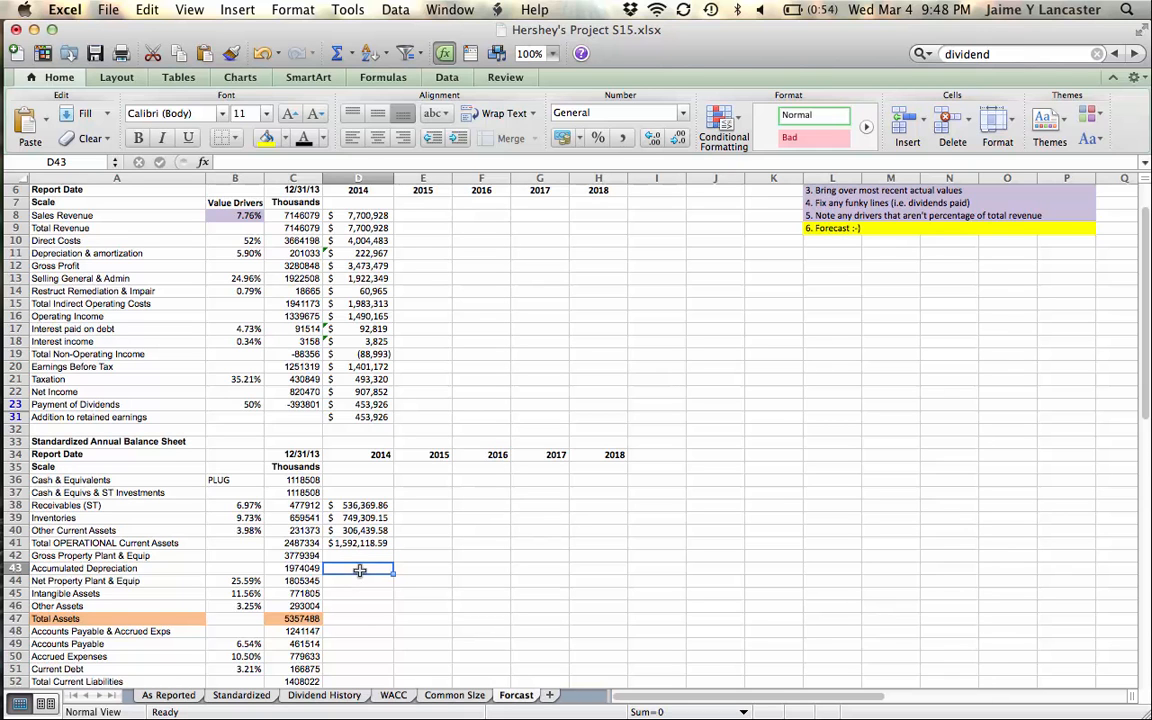
pyautogui.write('=')
pyautogui.click(298, 568)
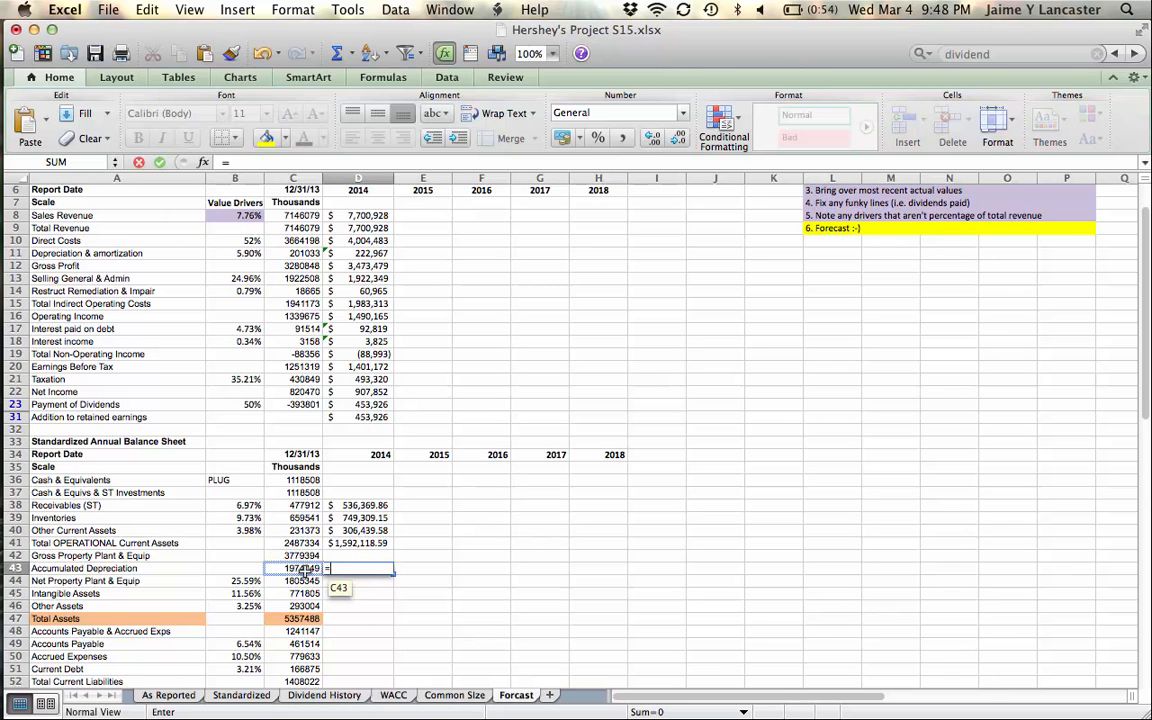
pyautogui.write('+')
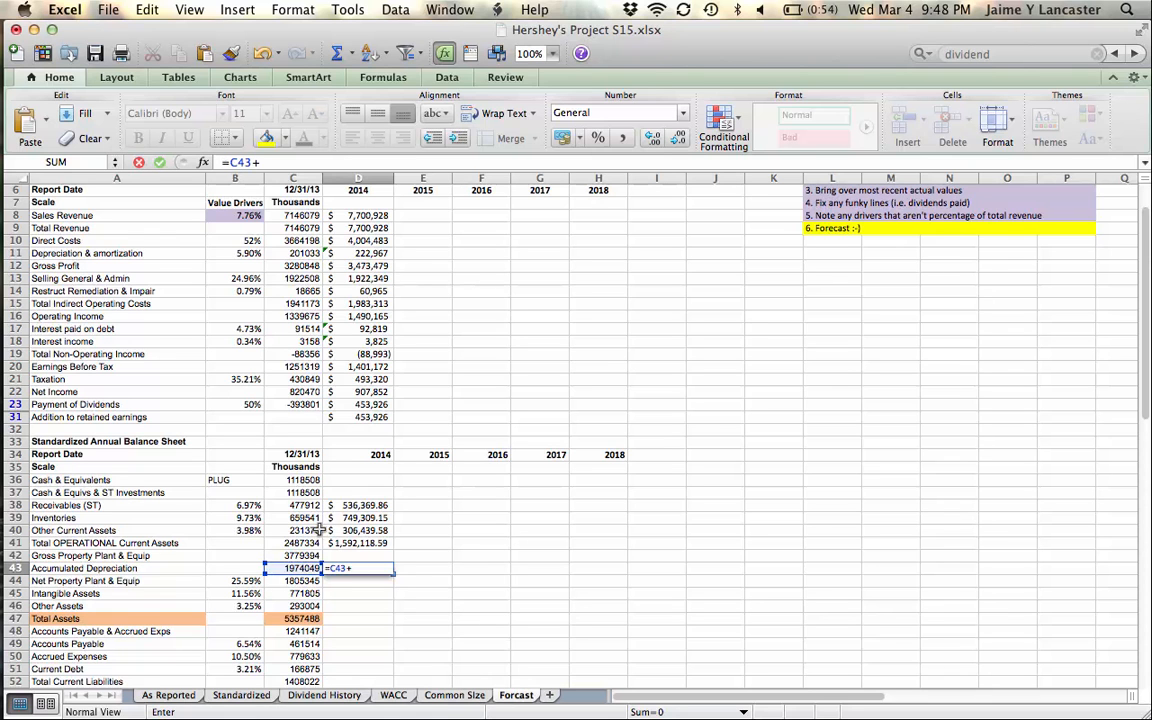
pyautogui.click(352, 253)
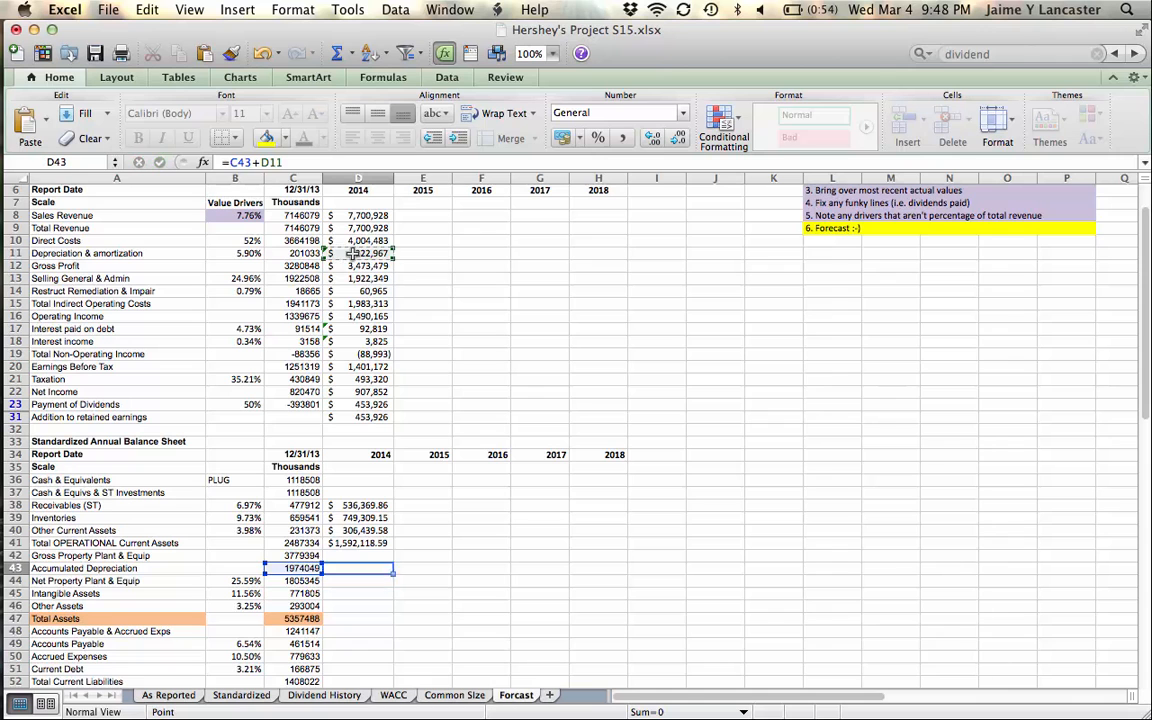
pyautogui.press('Return')
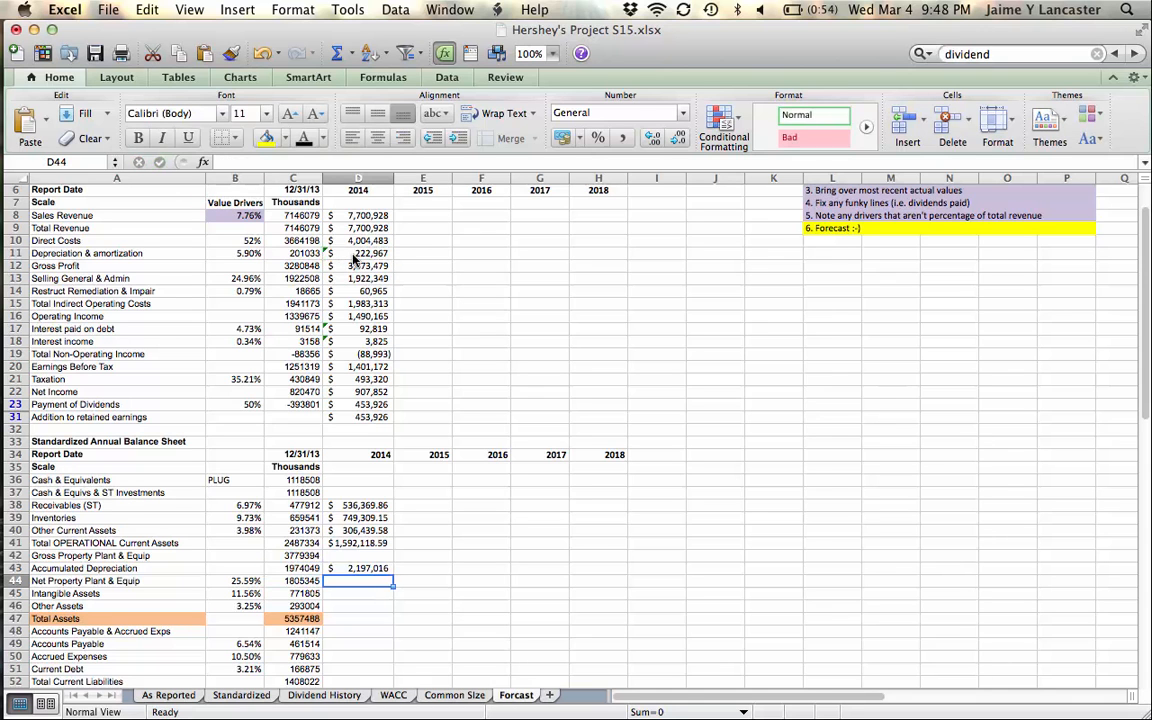
# Forecast 2014 Net Property Plant & Equip in D44 as its absolute value driver times 2014 total revenue, =$B$44*D9.
pyautogui.write('=')
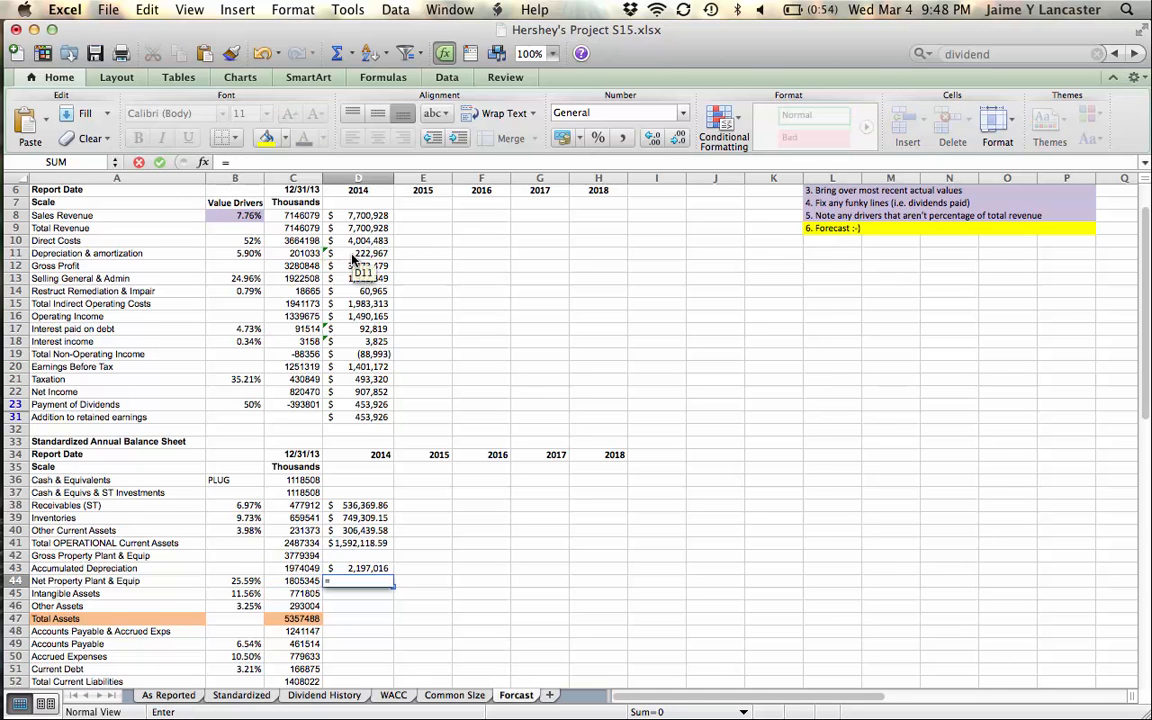
pyautogui.click(228, 580)
pyautogui.press('super+t')
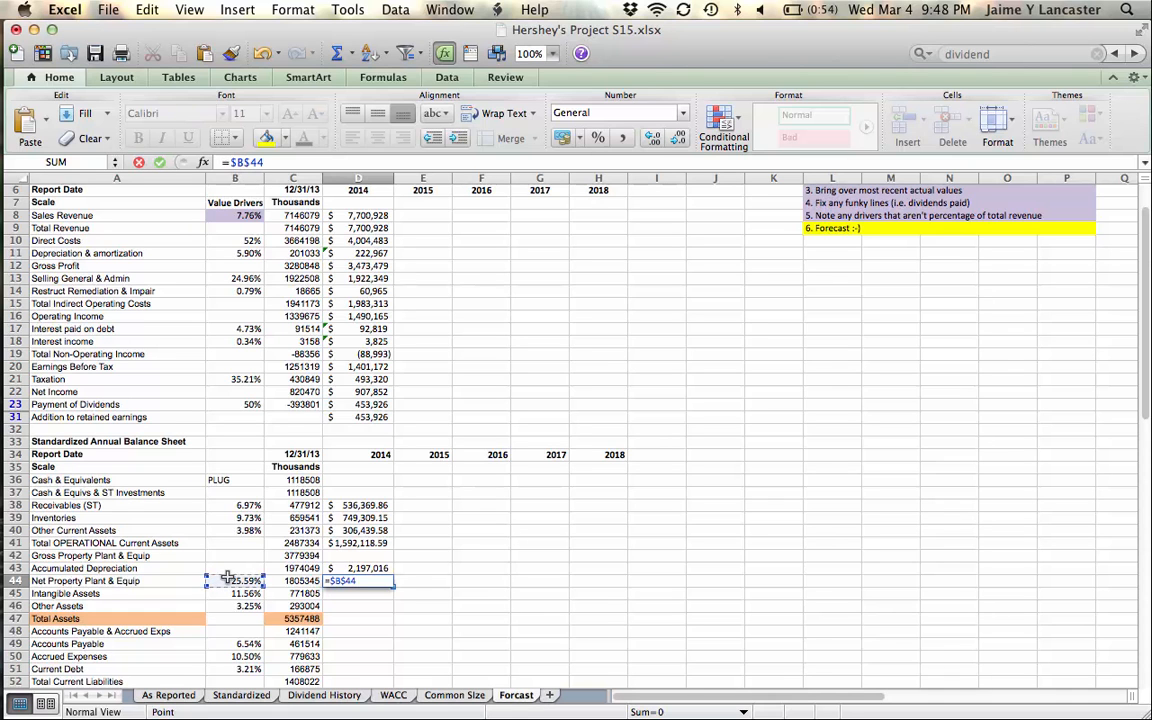
pyautogui.write('*')
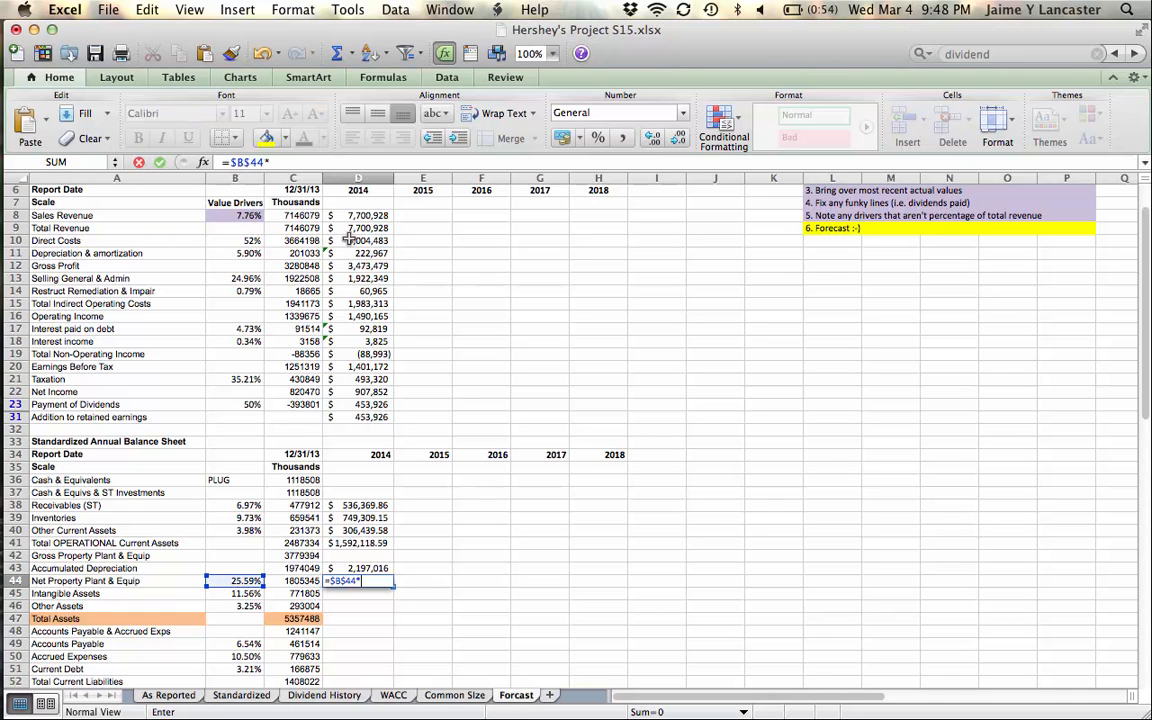
pyautogui.click(355, 568)
pyautogui.press('Return')
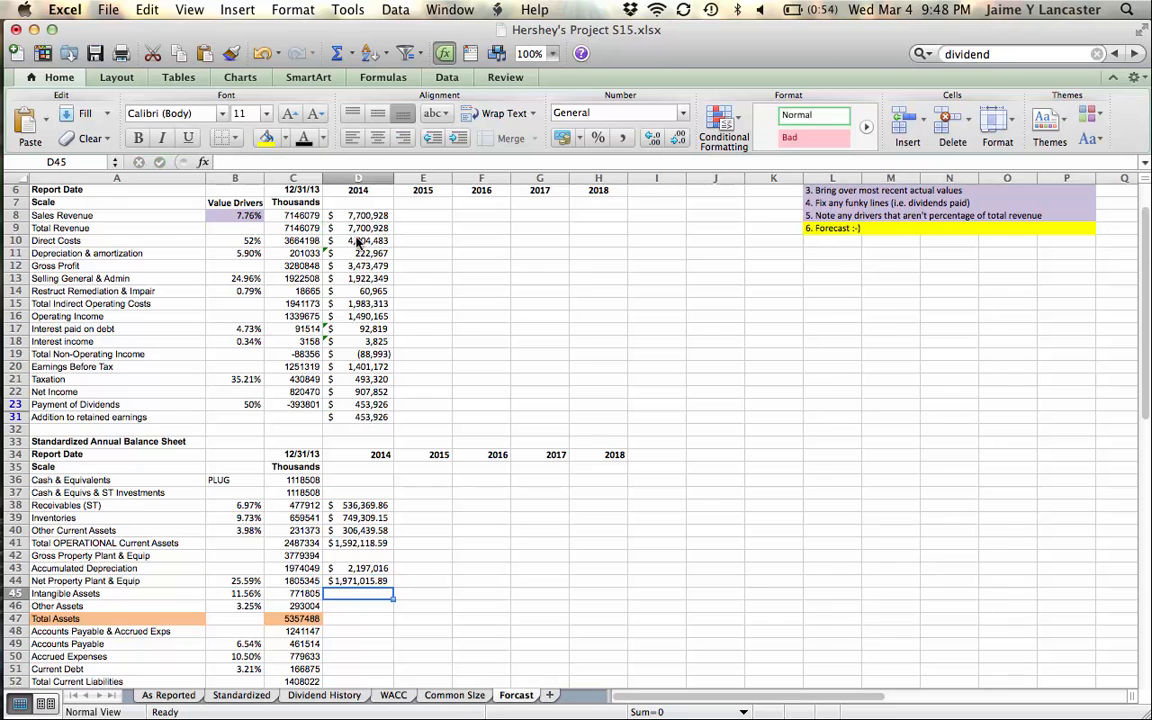
# Calculate 2014 Gross Property Plant & Equip in D42 as net property plus accumulated depreciation, =D44+D43, and check the formulas in D42:D44.
pyautogui.click(355, 555)
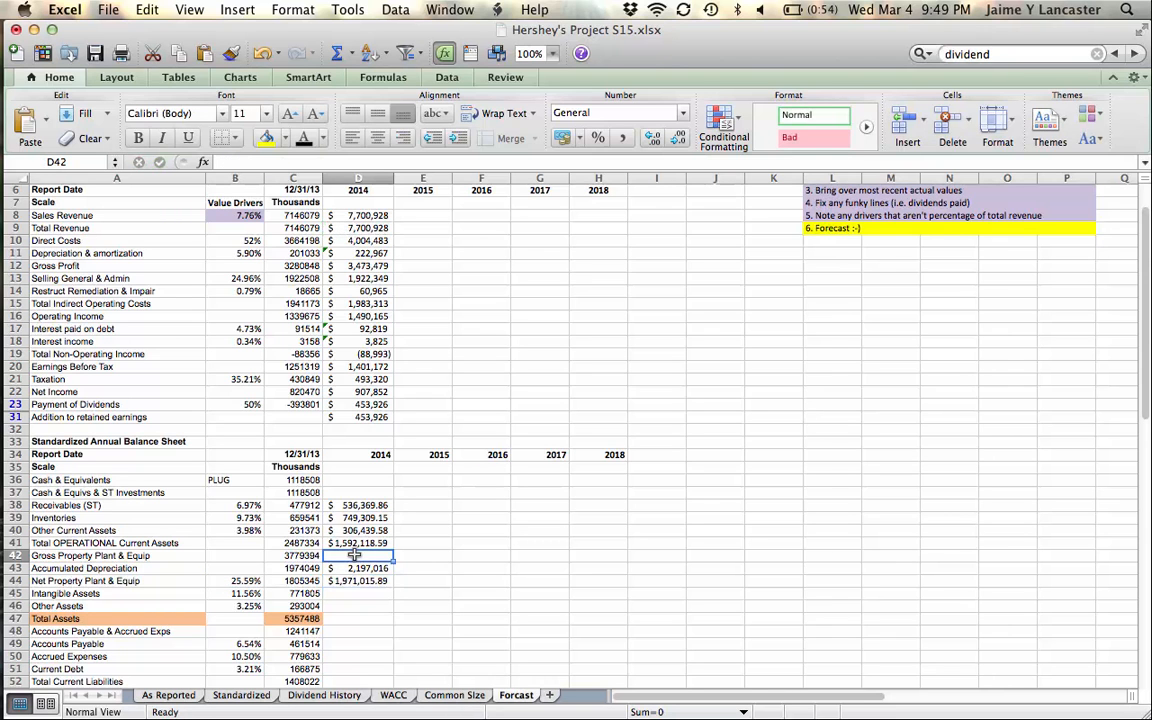
pyautogui.write('=')
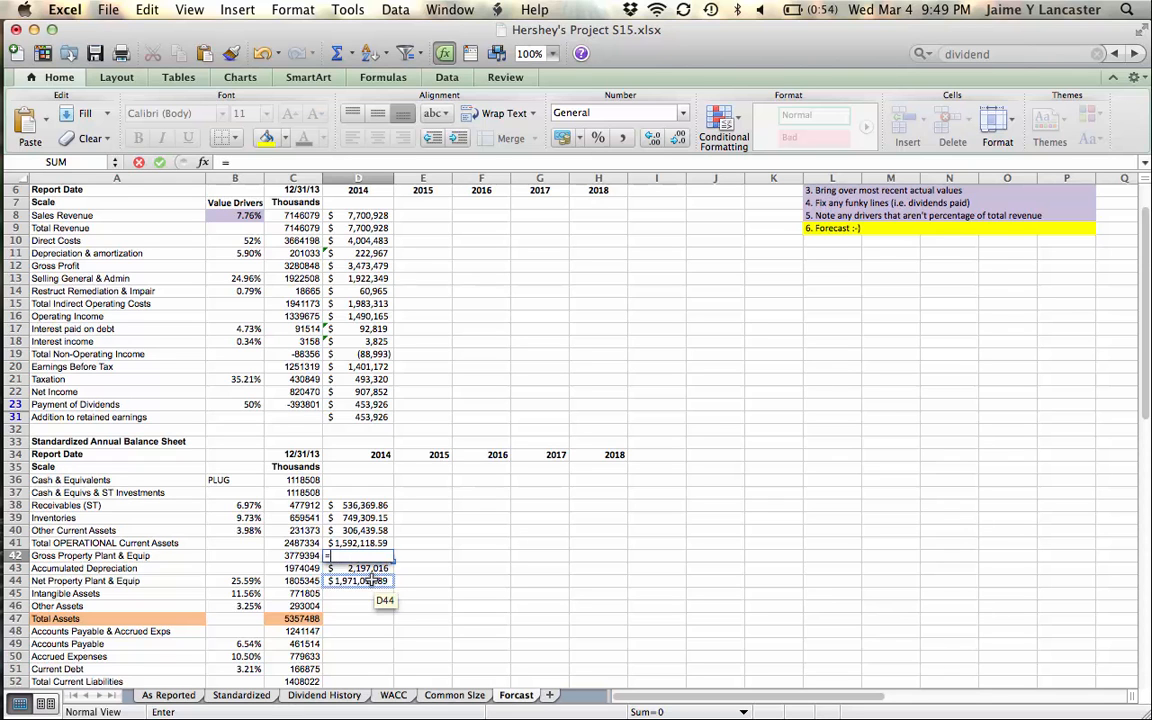
pyautogui.click(373, 580)
pyautogui.write('+')
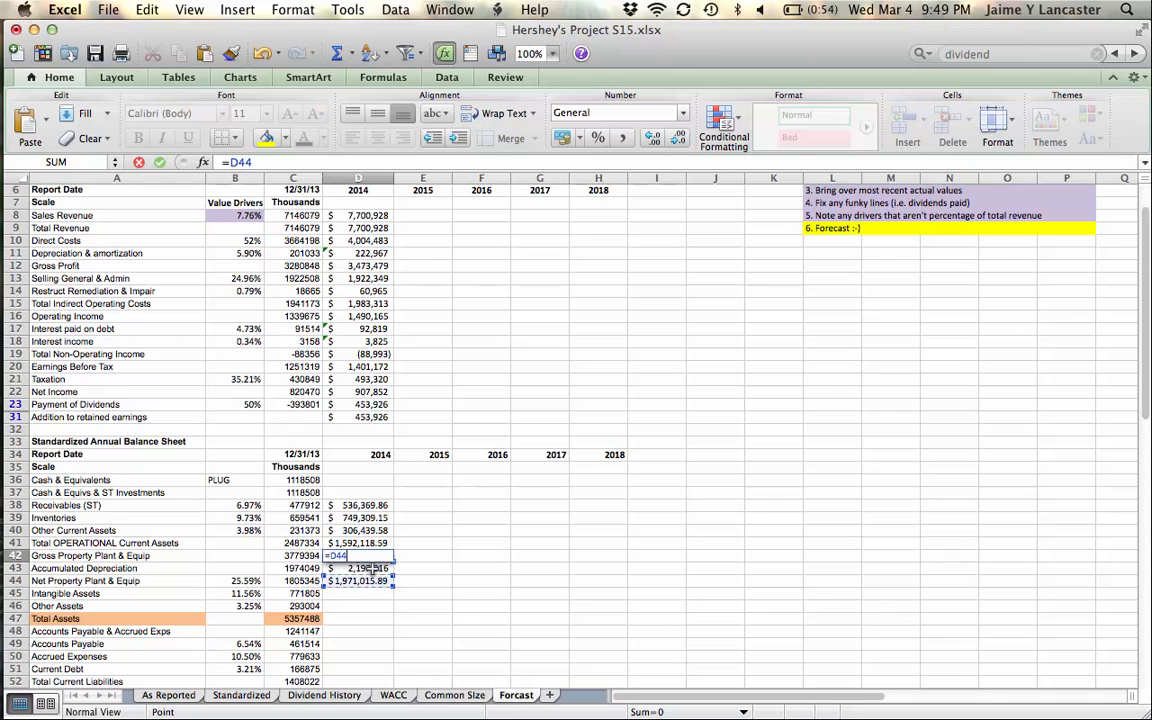
pyautogui.click(372, 568)
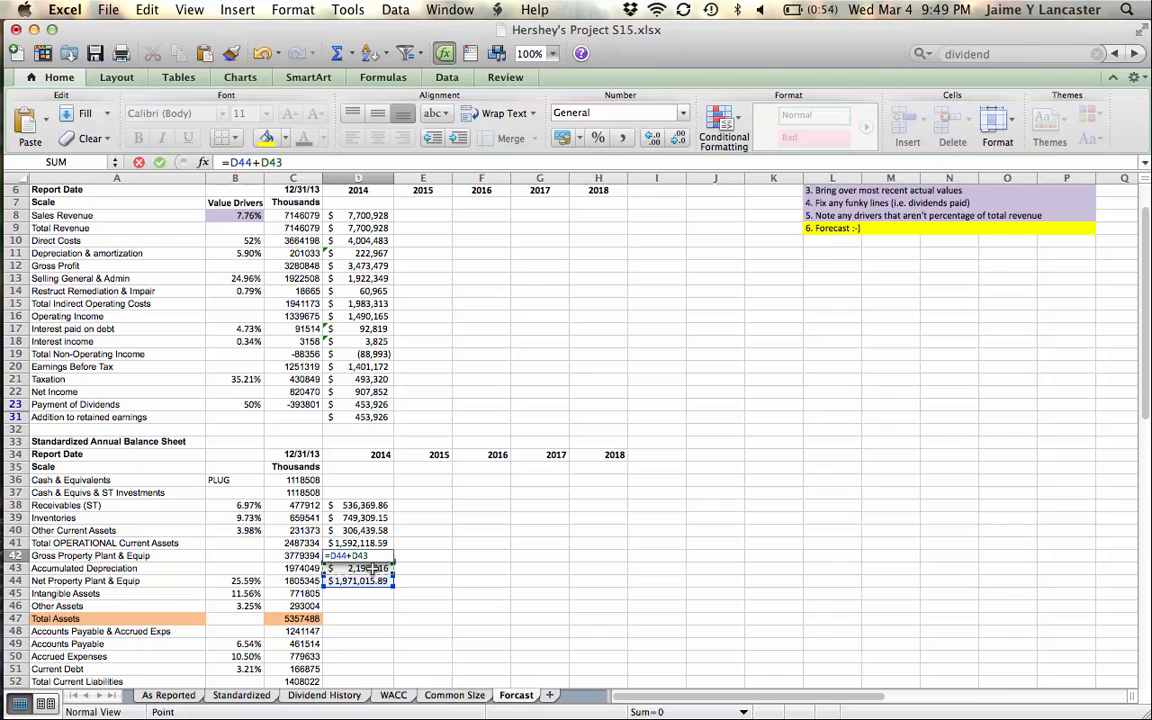
pyautogui.press('Return')
pyautogui.moveTo(358, 555); pyautogui.dragTo(362, 581)
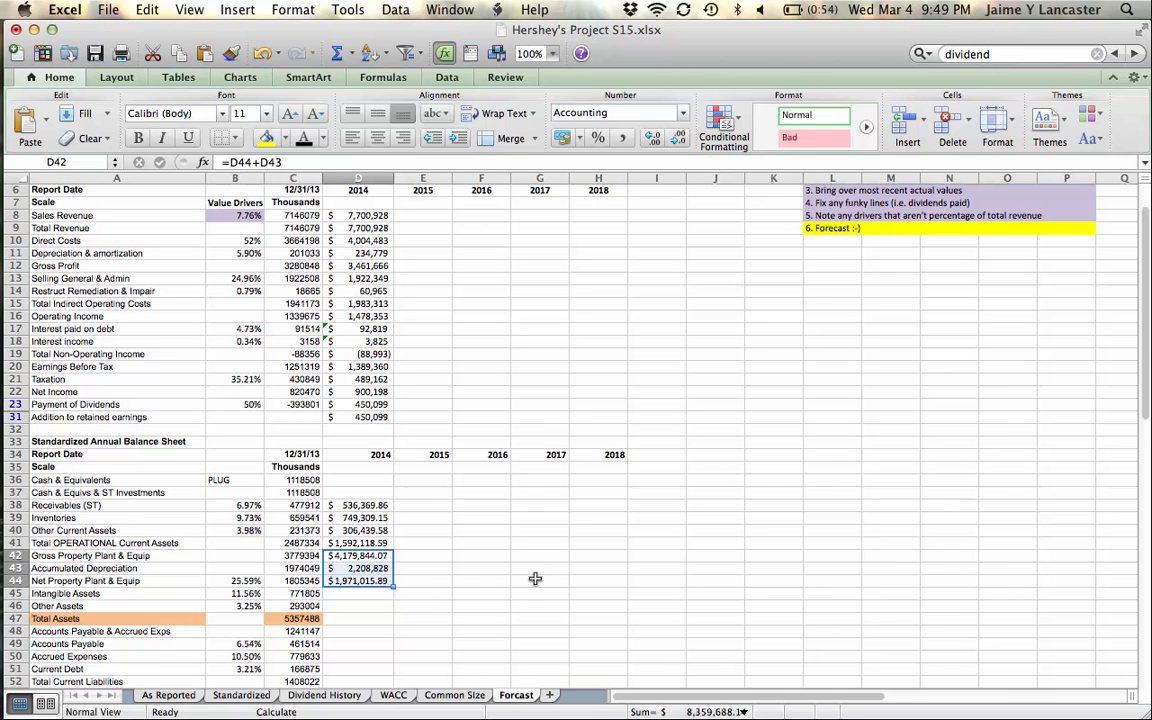
pyautogui.click(362, 568)
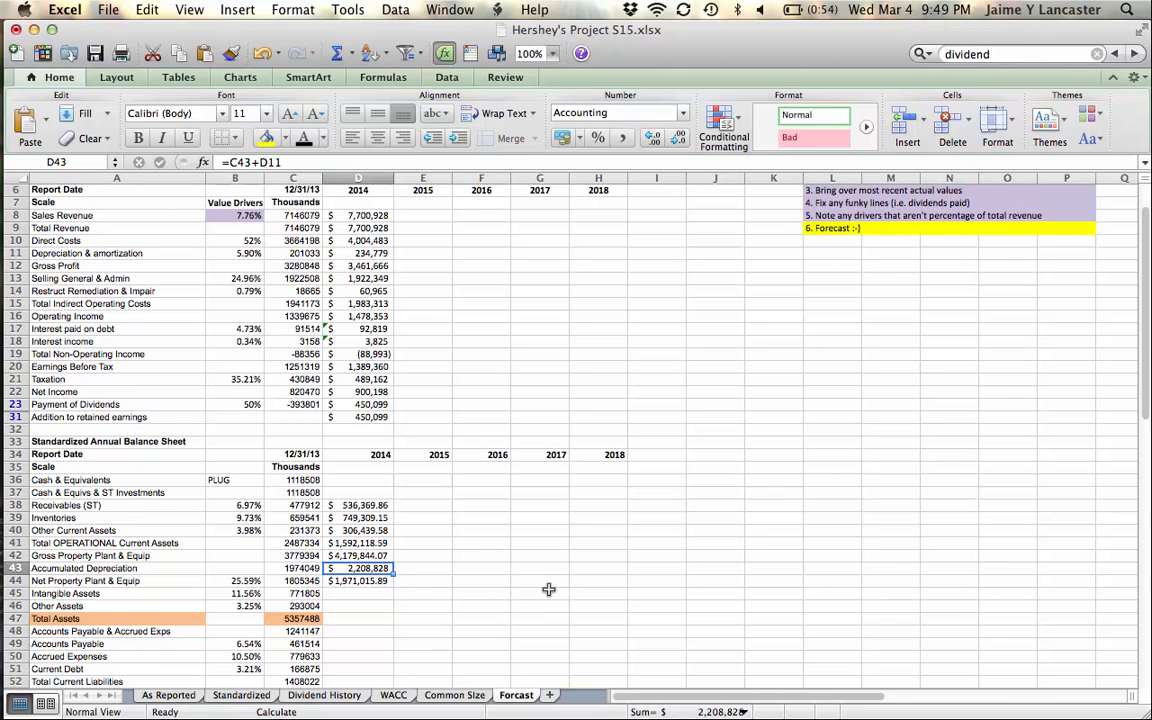
pyautogui.click(372, 580)
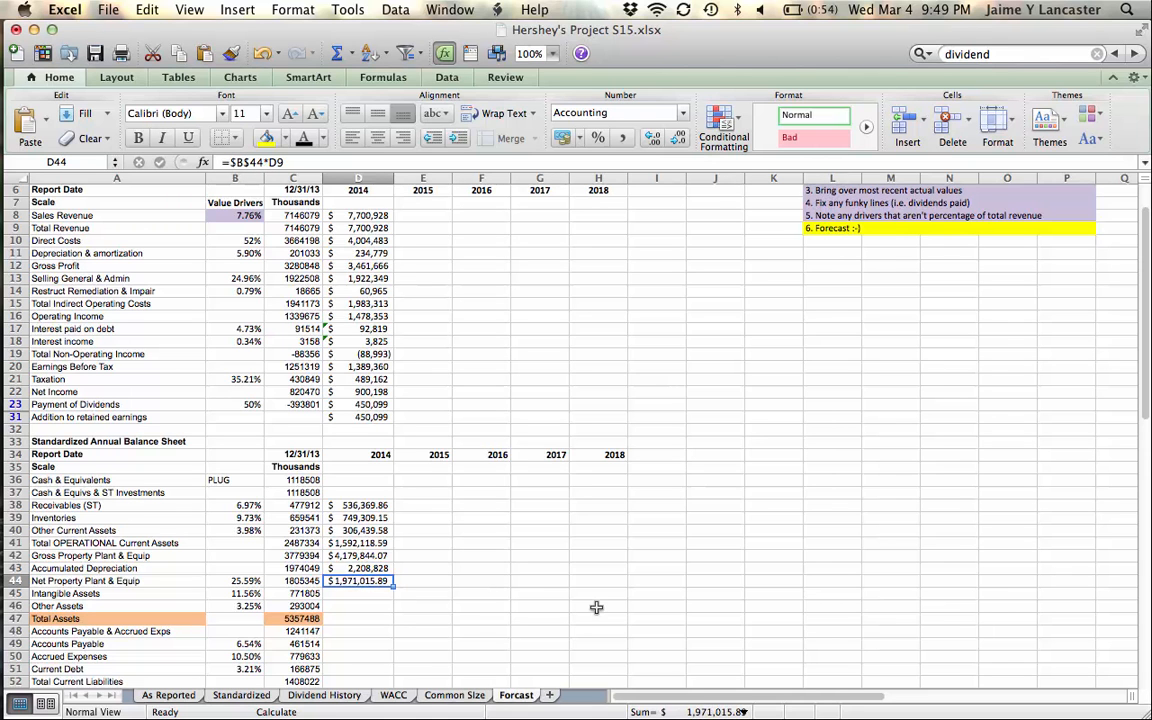
# Forecast 2014 Intangible Assets in D45 as its absolute value driver times 2014 total revenue, =$B$45*D9.
pyautogui.click(376, 594)
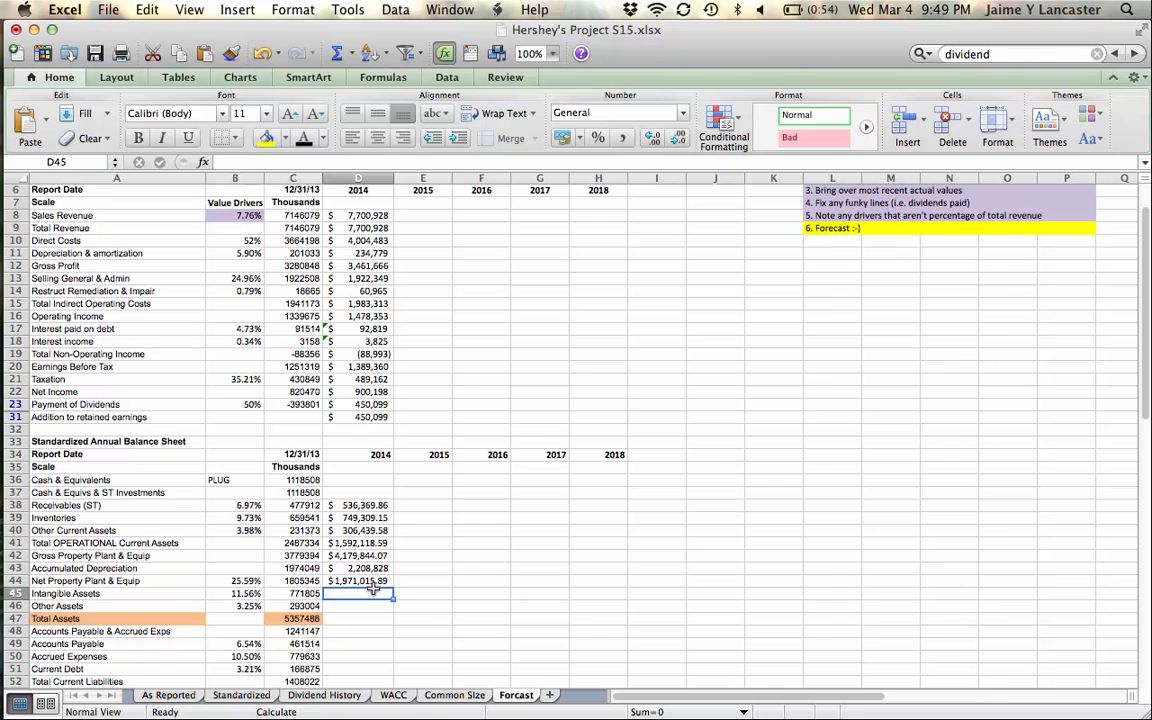
pyautogui.write('=')
pyautogui.click(249, 594)
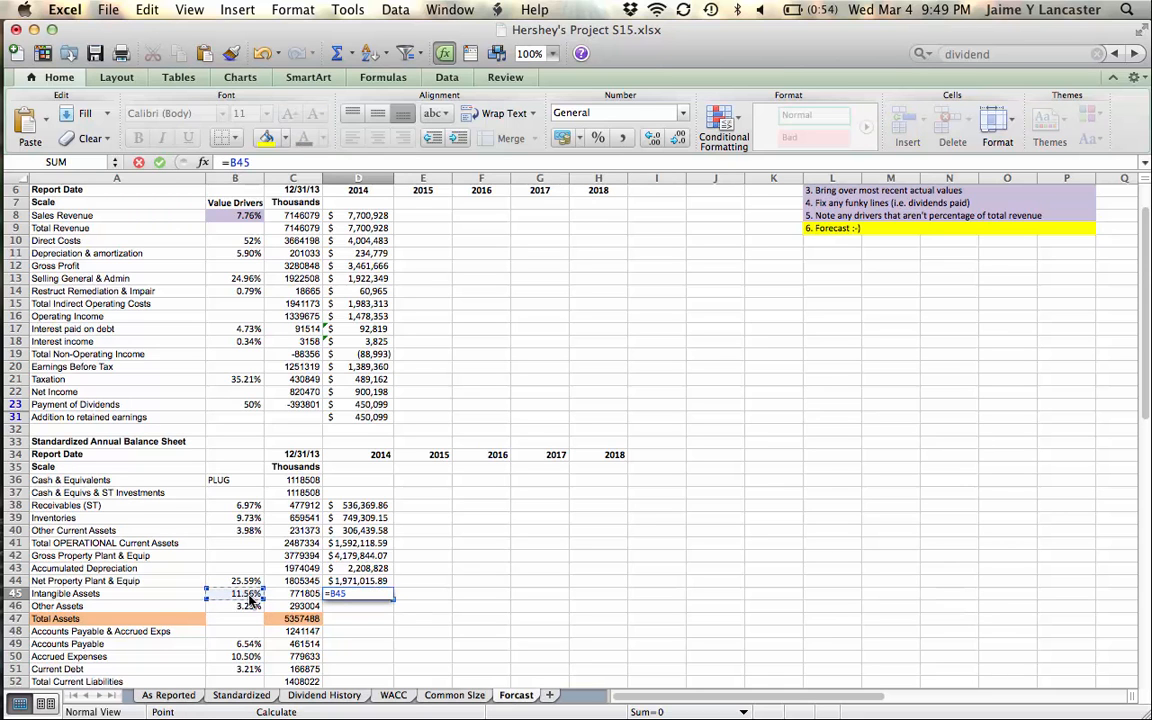
pyautogui.press('super+t')
pyautogui.write('*')
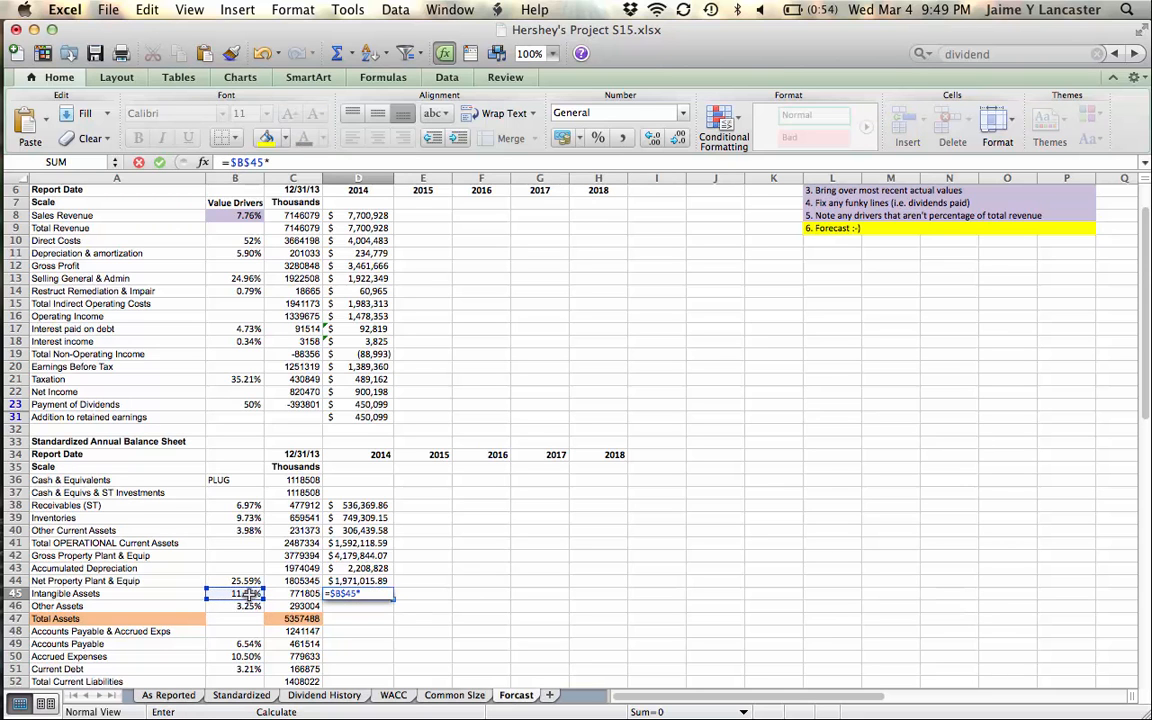
pyautogui.click(374, 228)
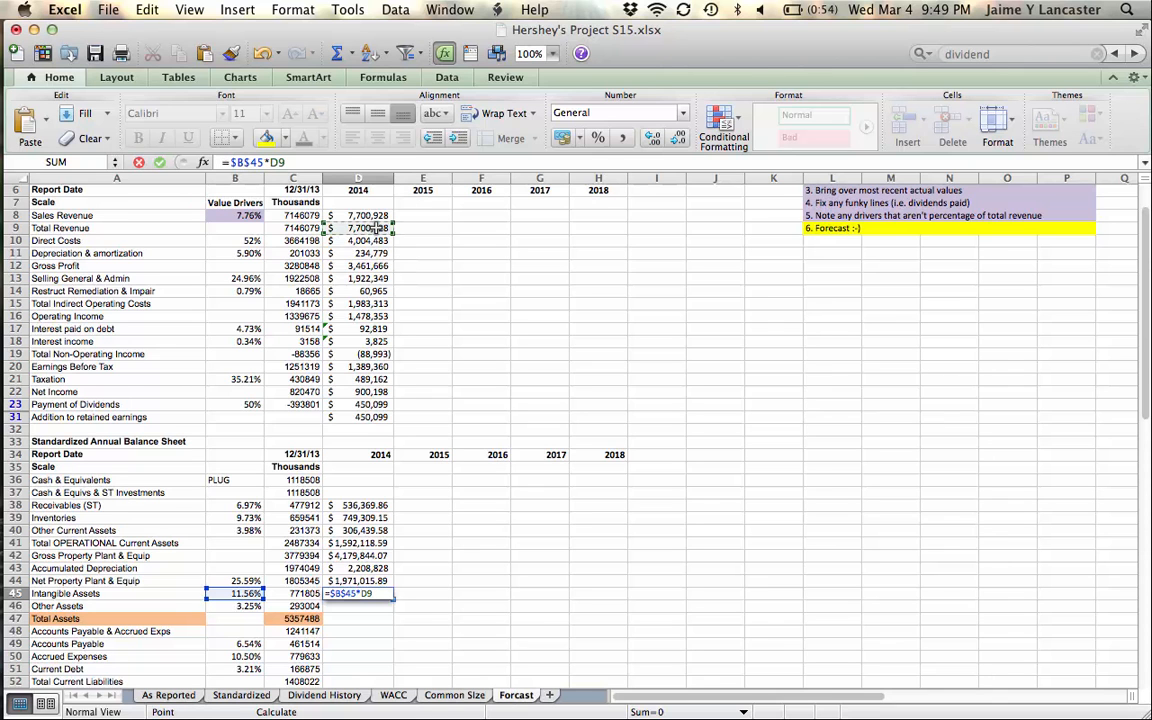
pyautogui.press('Return')
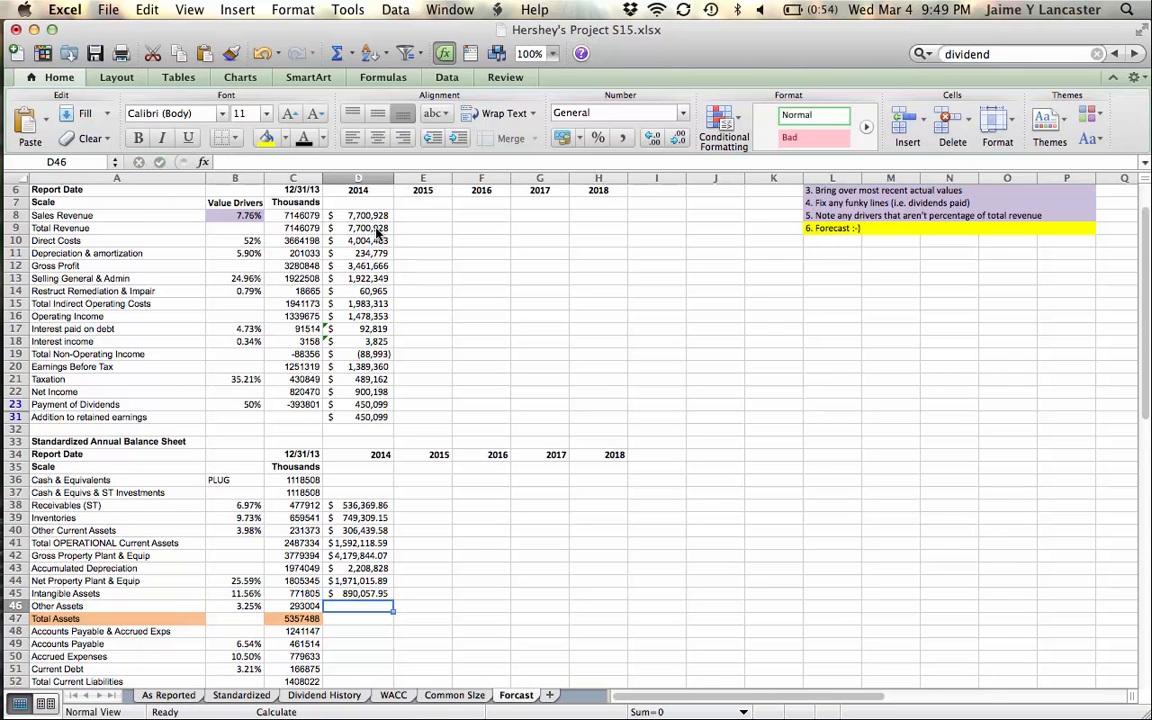
# Enter the 2014 Other Assets forecast in D46 as the formula =B46T*D9.
pyautogui.write('=')
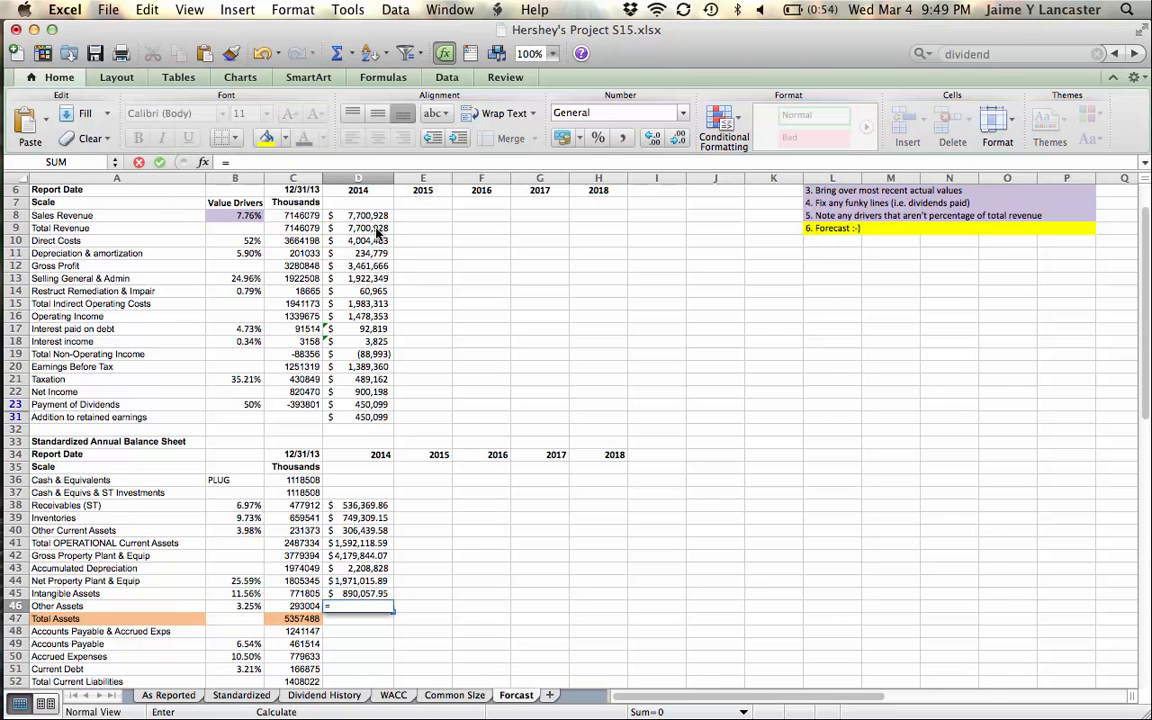
pyautogui.click(229, 606)
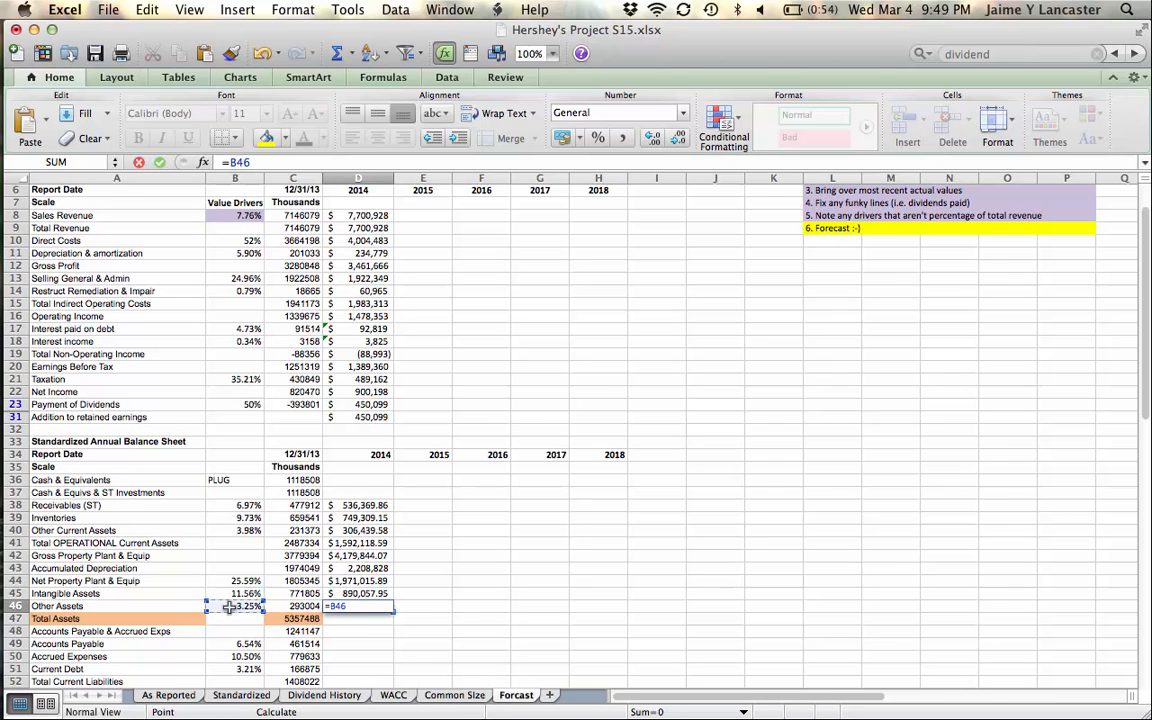
pyautogui.write('T*')
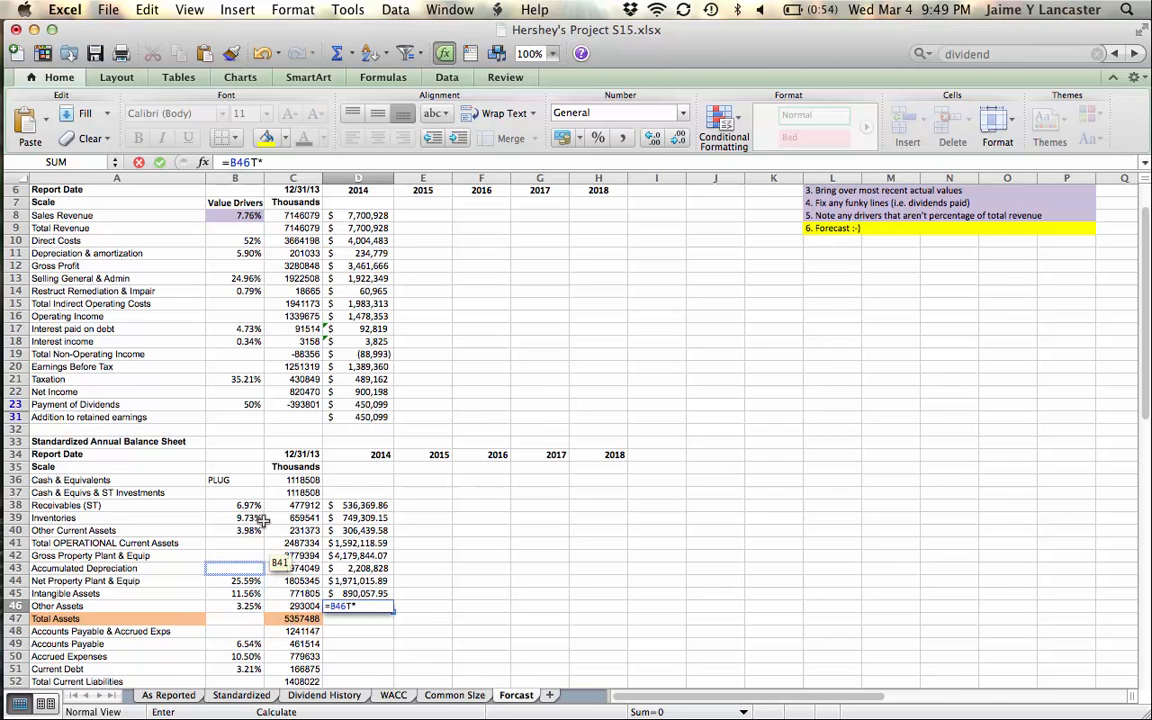
pyautogui.click(358, 229)
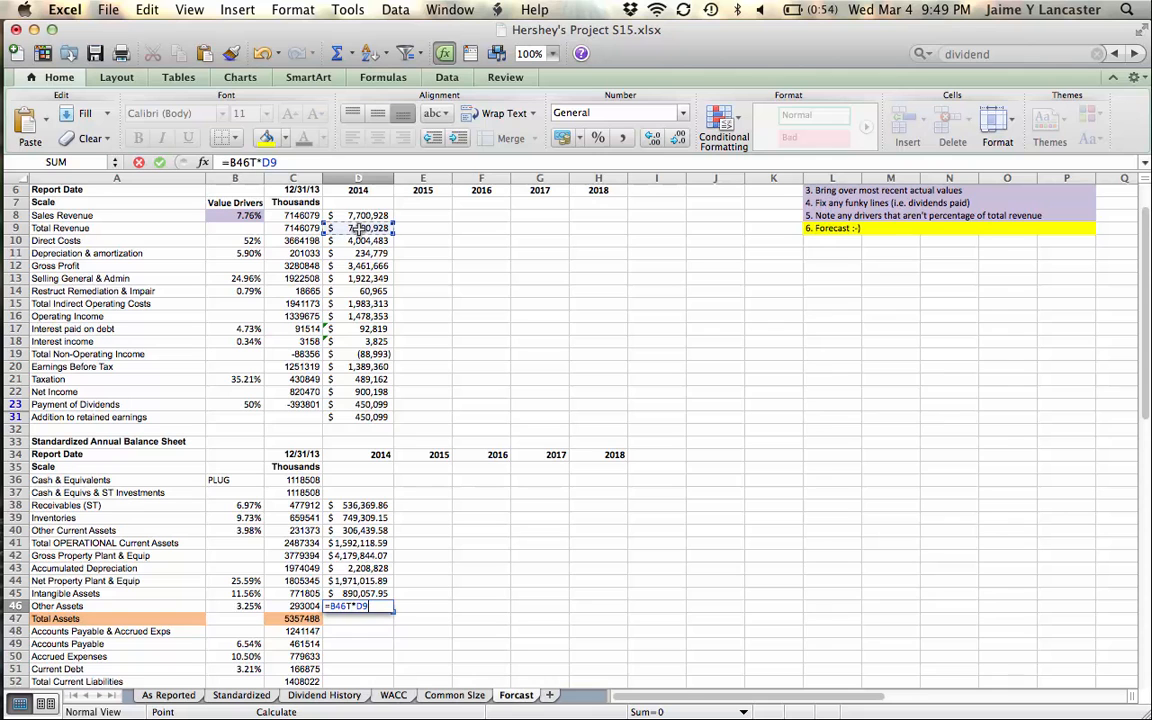
pyautogui.press('Return')
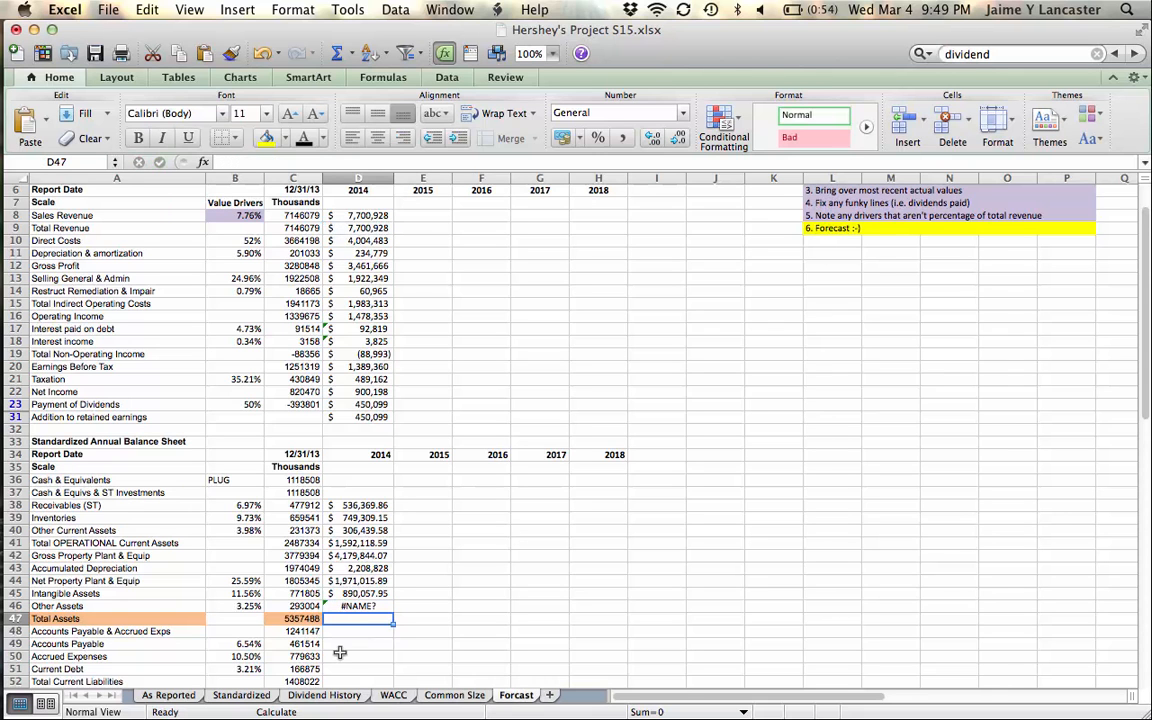
# Correct the Other Assets formula in D46 by removing the stray T and making the B46 driver reference absolute.
pyautogui.doubleClick(358, 606)
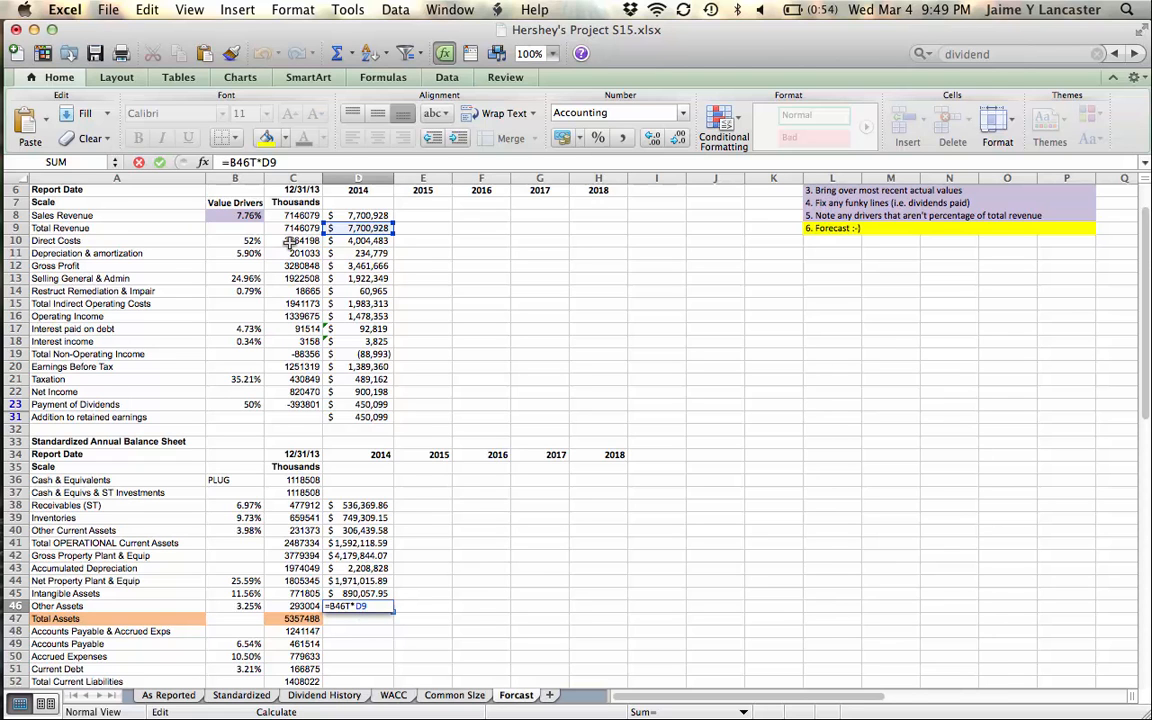
pyautogui.click(257, 162)
pyautogui.press('BackSpace')
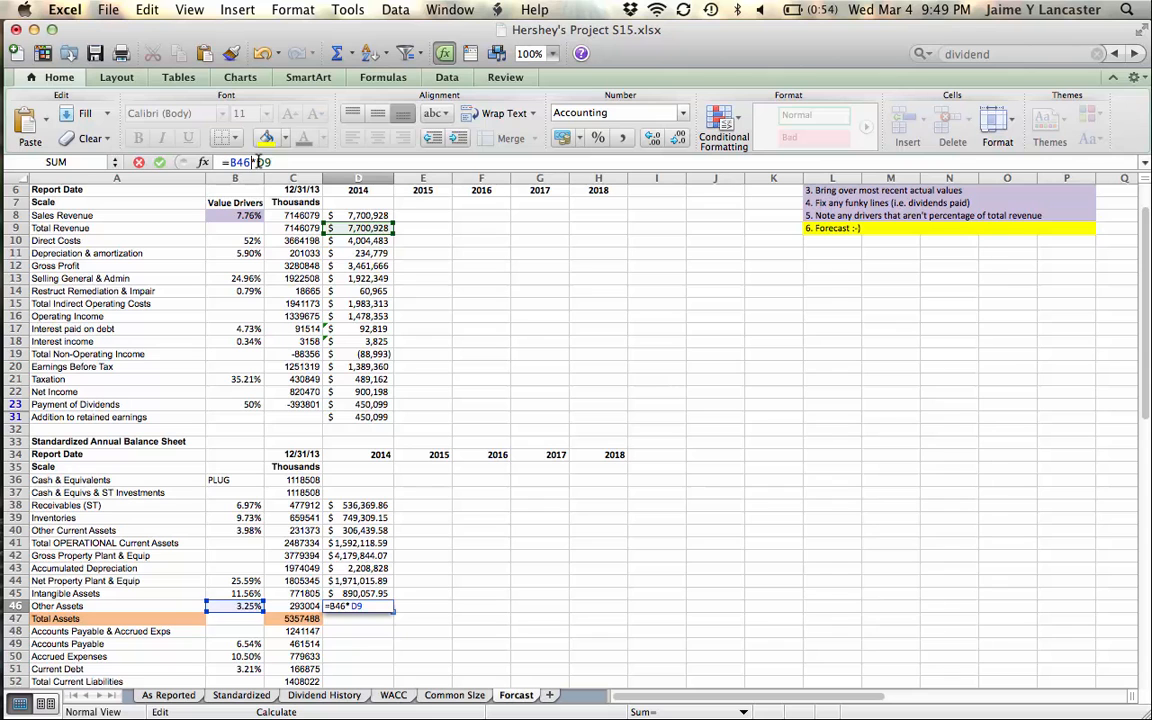
pyautogui.press('super+t')
pyautogui.press('Return')
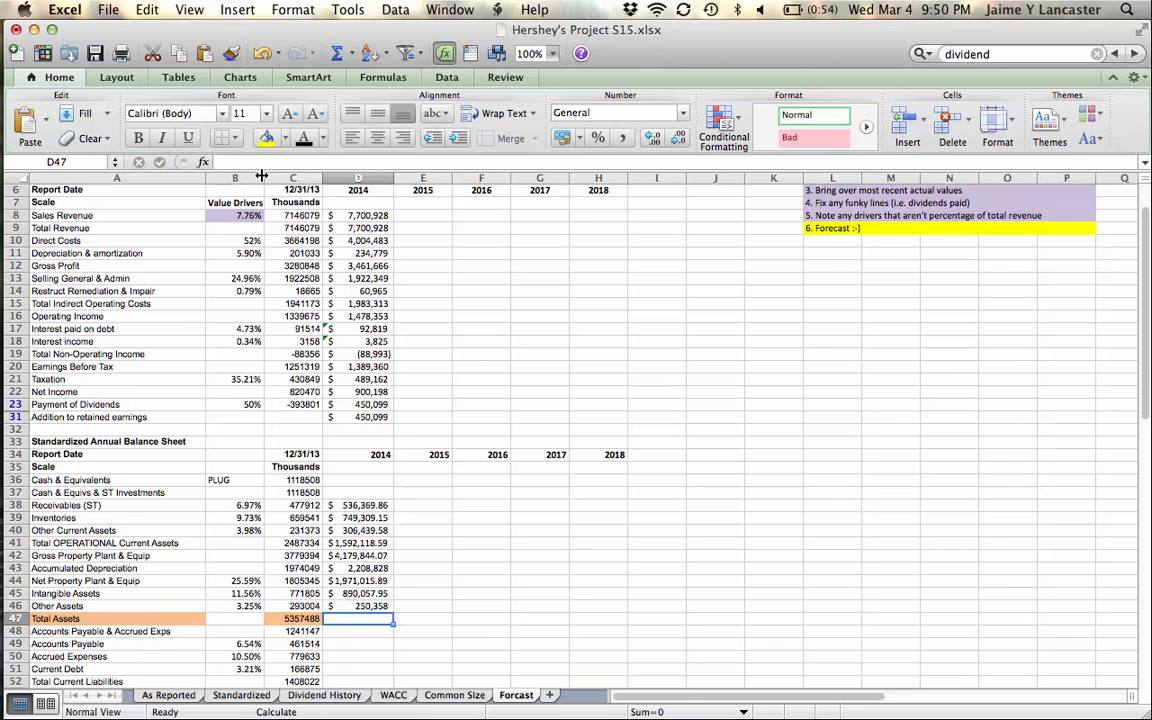
# Calculate 2014 Total Assets in D47 as operational current assets, net property, intangibles, other assets and cash, =D41+D44+D45+D46+D37.
pyautogui.write('=')
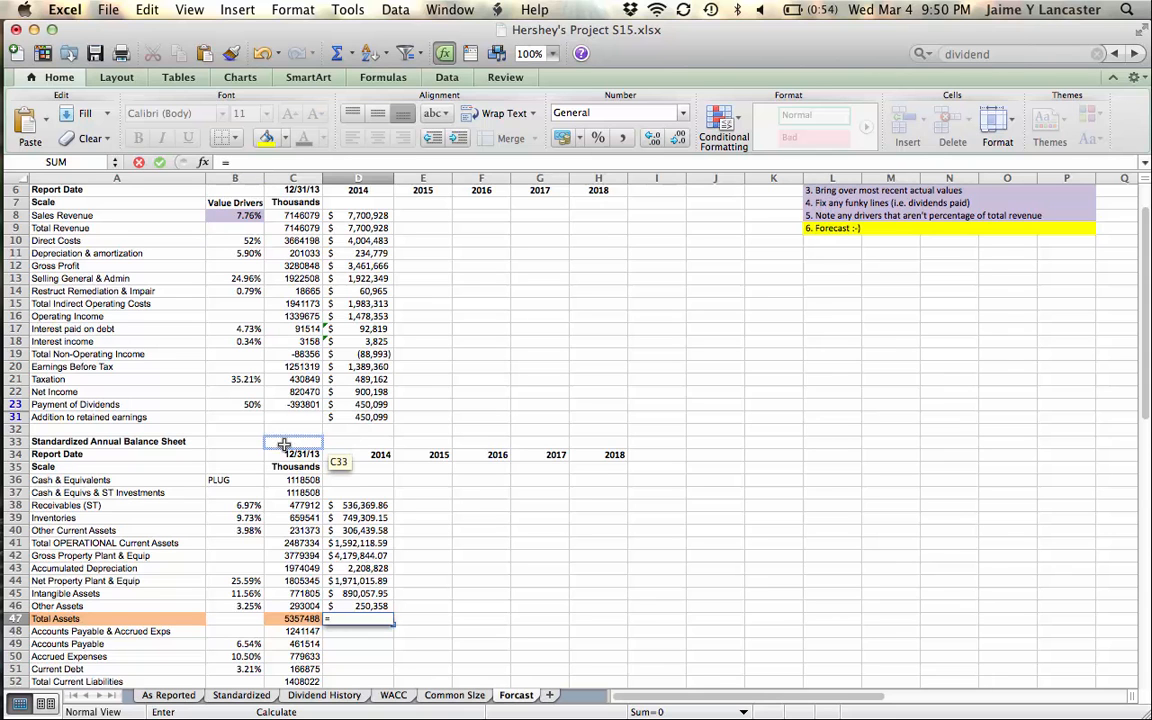
pyautogui.click(347, 544)
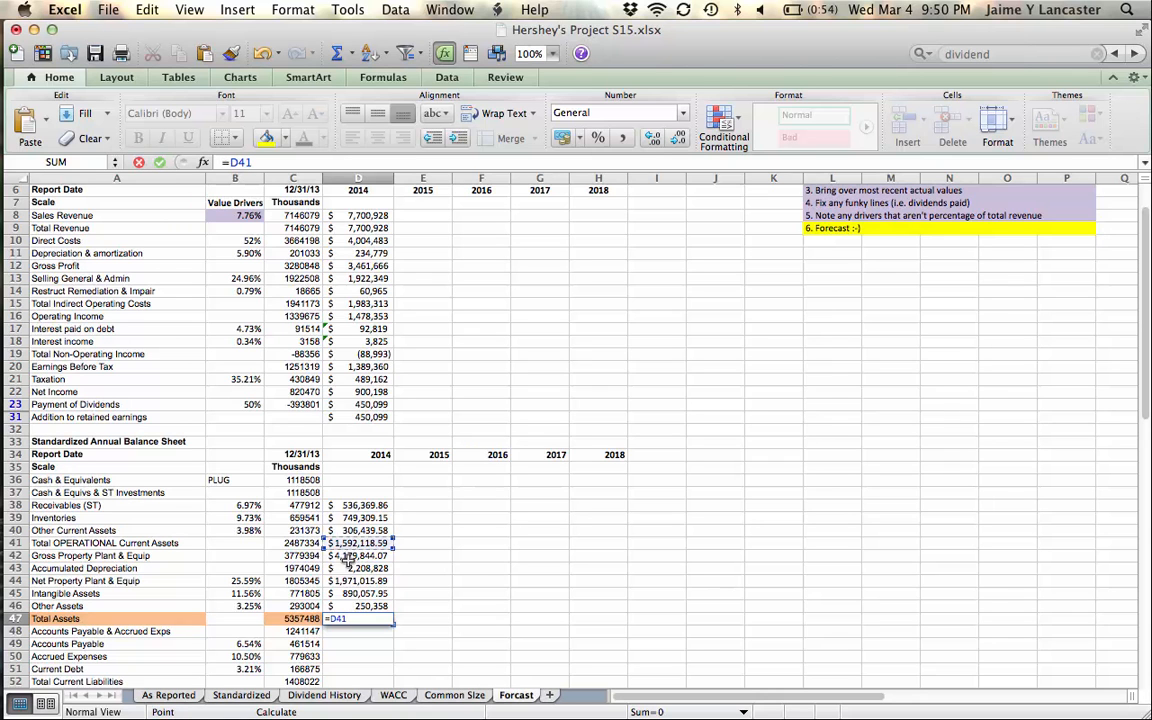
pyautogui.write('+')
pyautogui.click(347, 580)
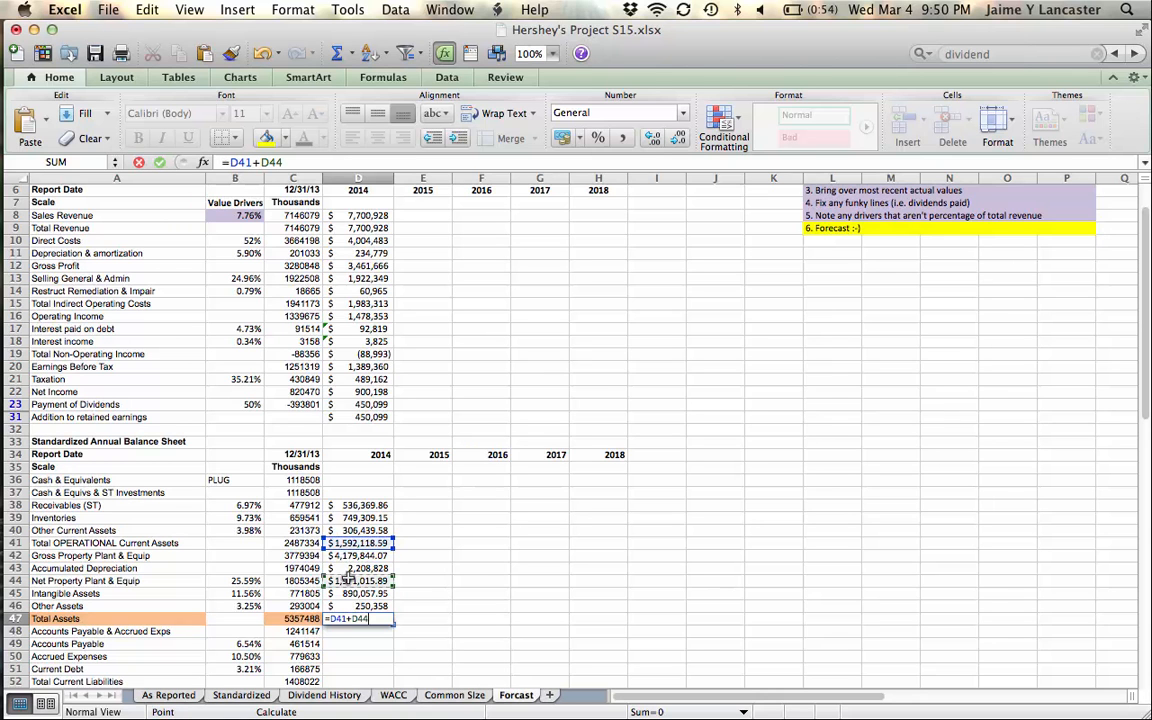
pyautogui.write('+')
pyautogui.click(347, 593)
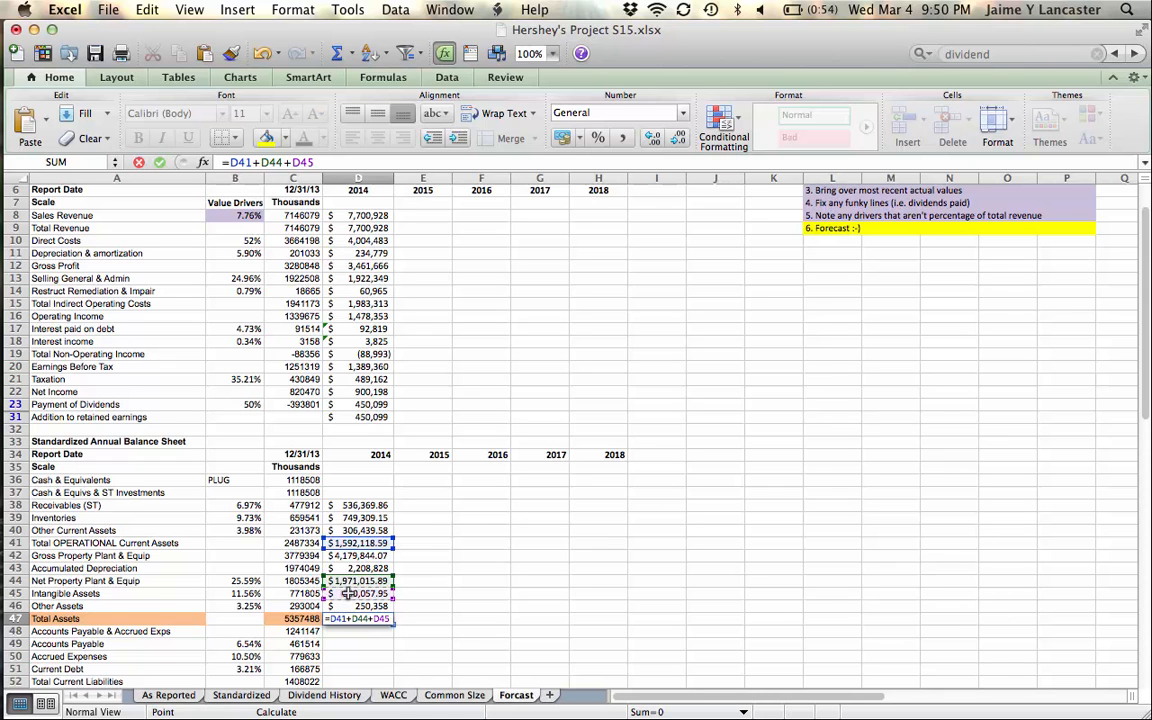
pyautogui.write('+')
pyautogui.click(352, 606)
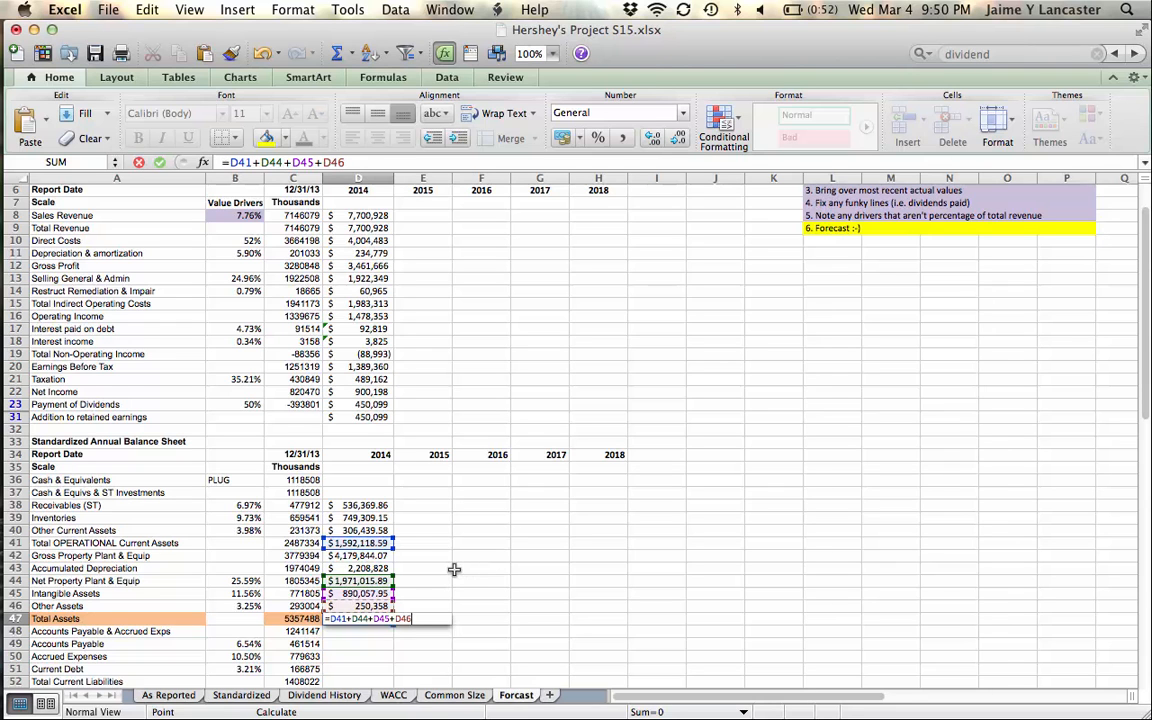
pyautogui.write('+')
pyautogui.click(358, 492)
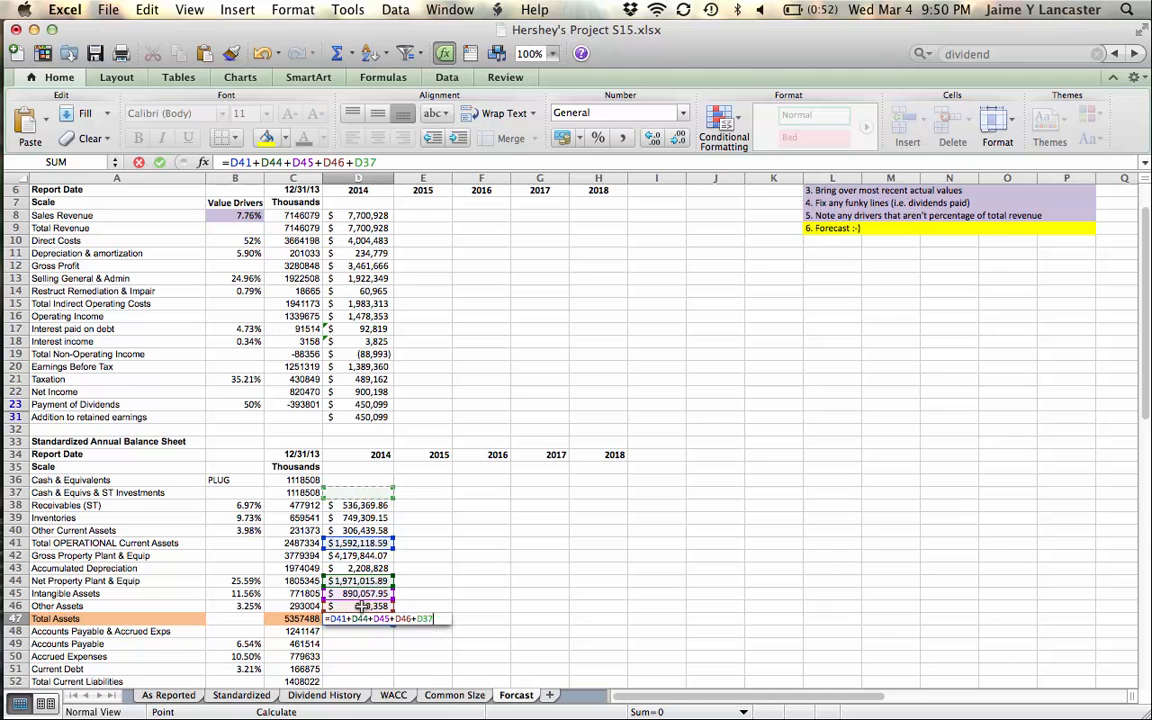
pyautogui.press('Return')
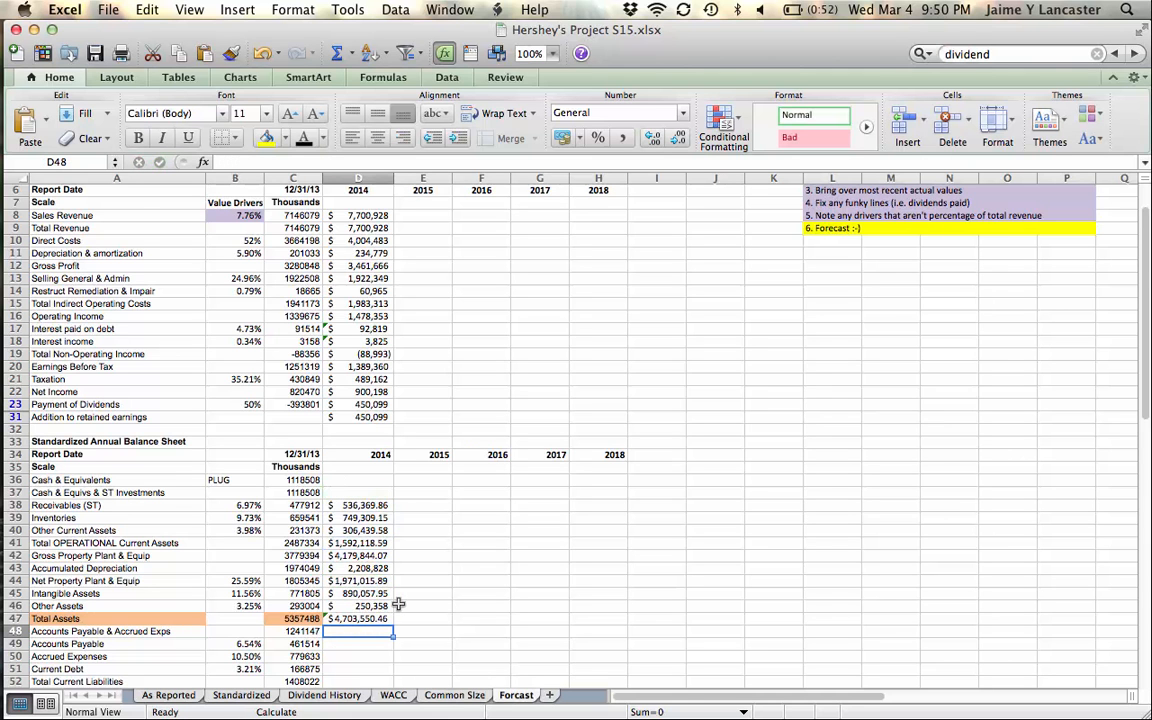
# Forecast 2014 Accounts Payable in D49 as its absolute value driver times 2014 total revenue, =$B$49*D9.
pyautogui.scroll(-2, 398, 604)
pyautogui.scroll(-3, 398, 604)
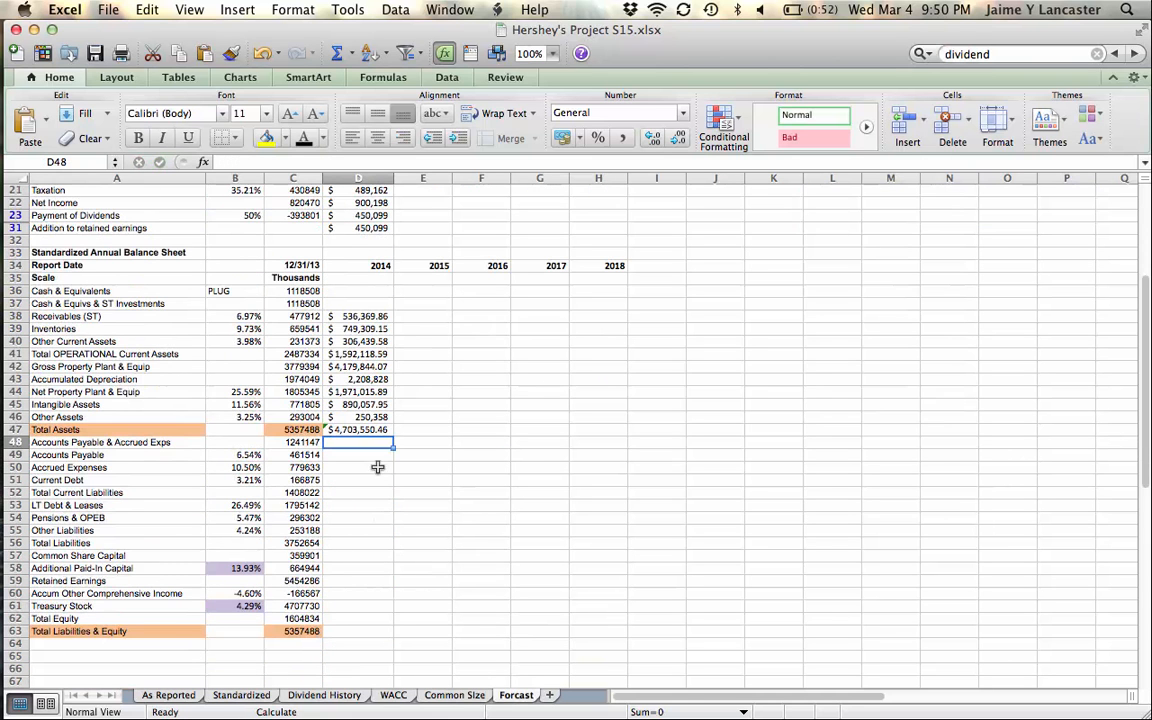
pyautogui.click(342, 454)
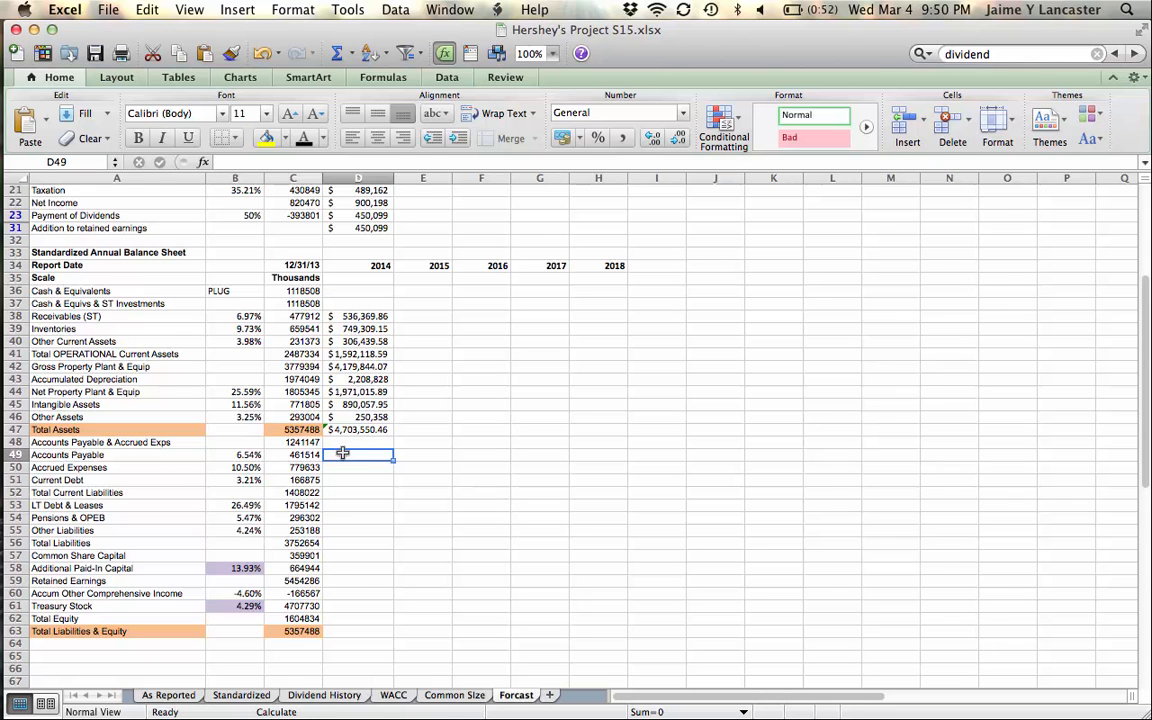
pyautogui.write('=')
pyautogui.click(254, 456)
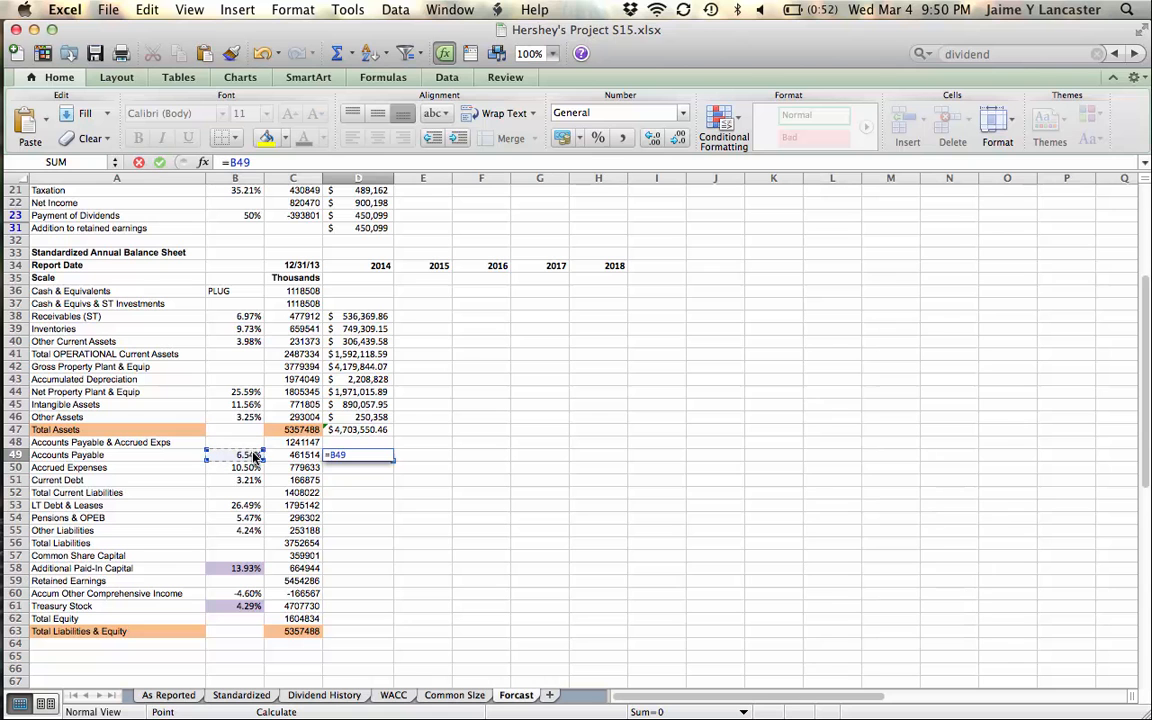
pyautogui.press('super+t')
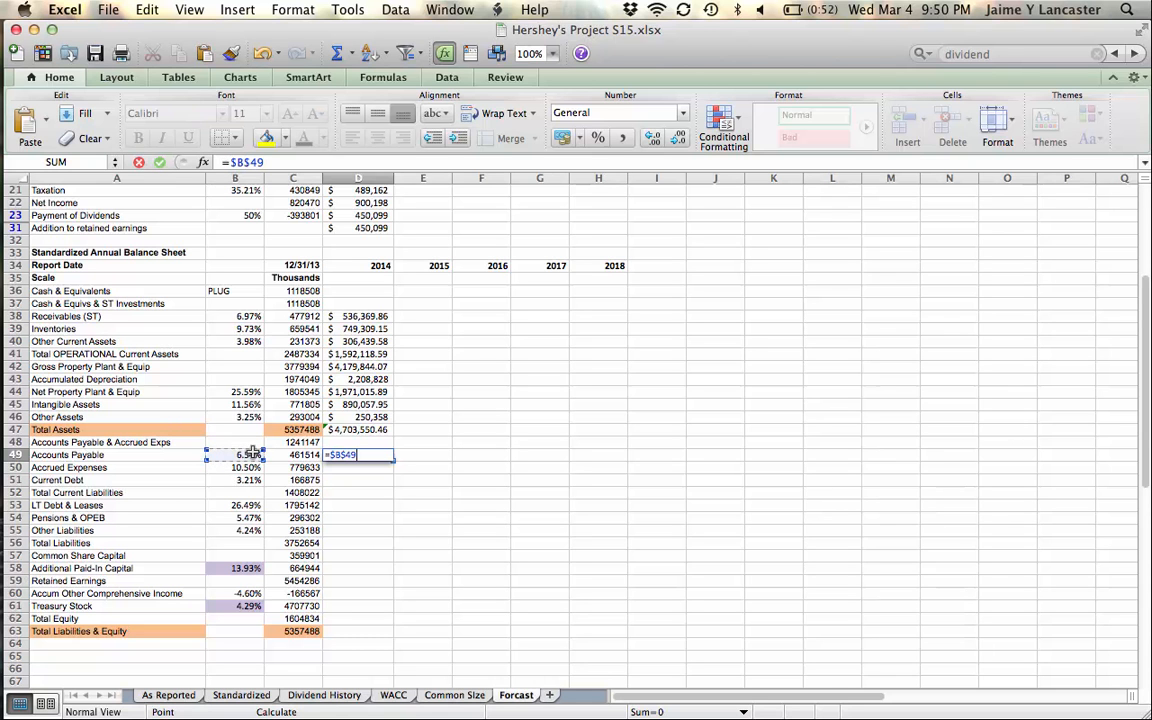
pyautogui.write('*')
pyautogui.scroll(6, 380, 320)
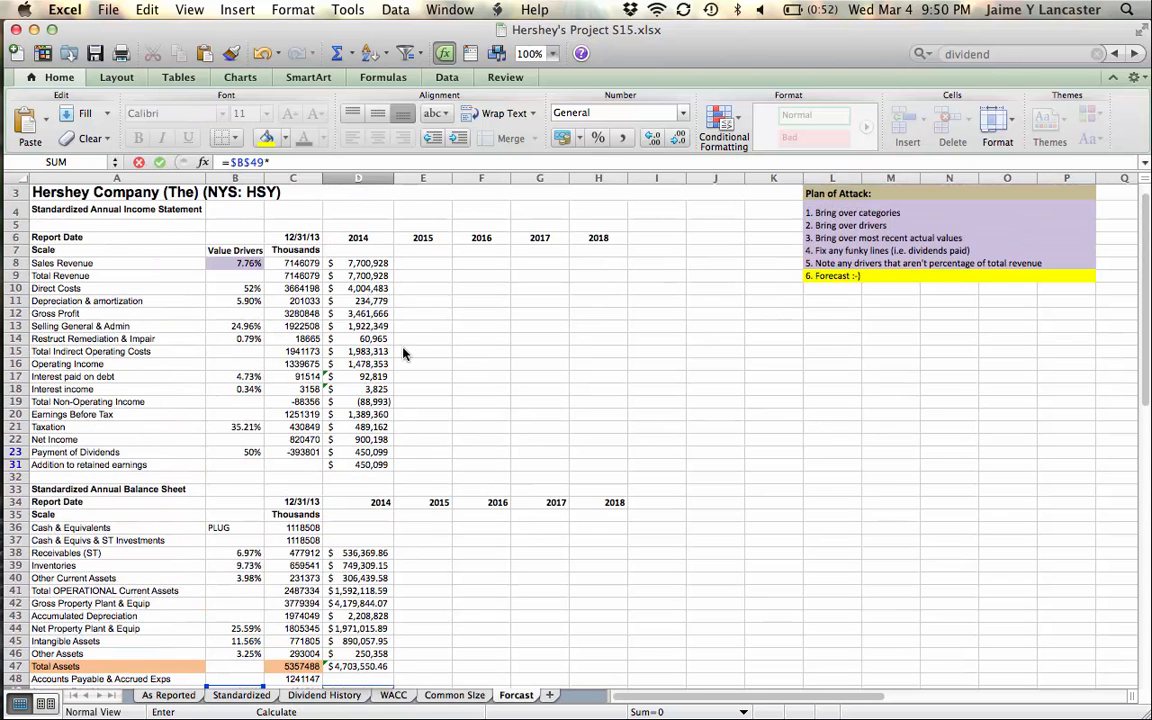
pyautogui.click(364, 276)
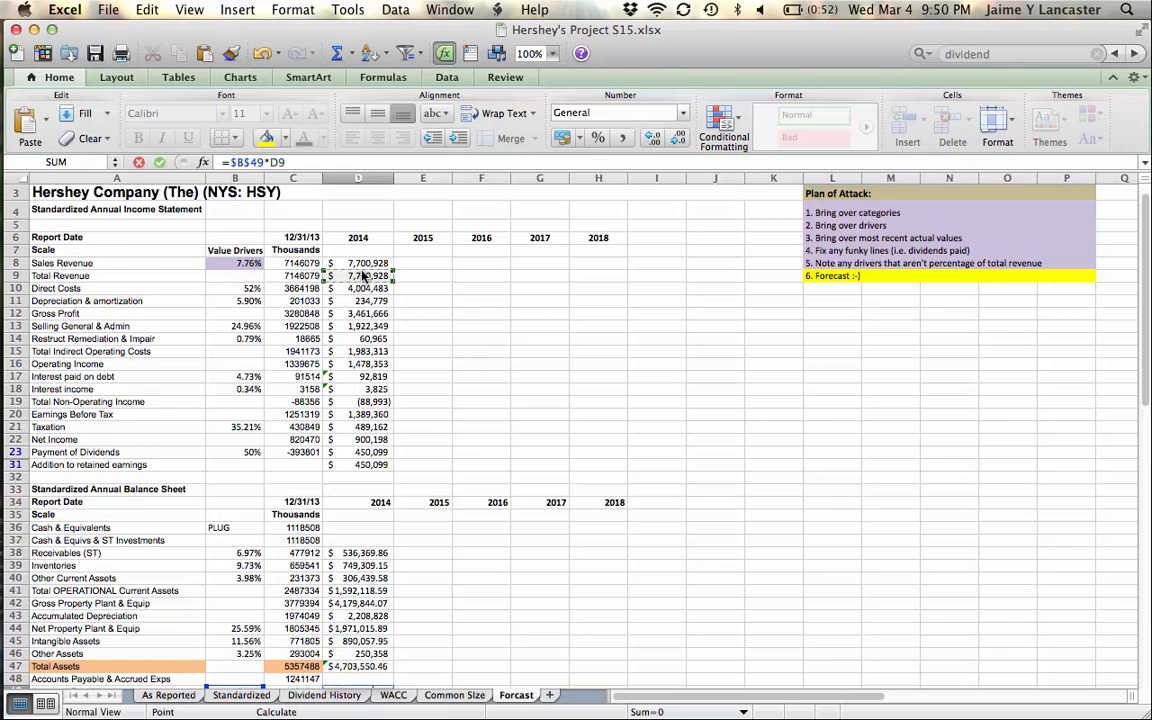
pyautogui.press('Return')
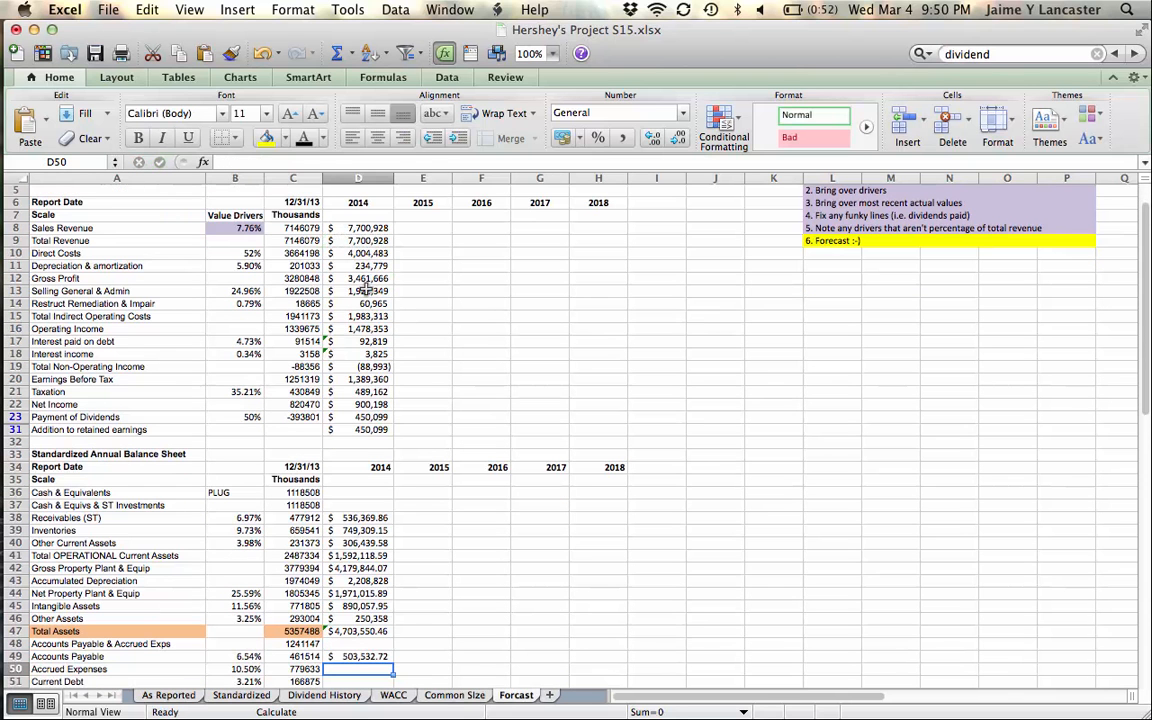
# Forecast 2014 Accrued Expenses in D50 as its absolute value driver times 2014 total revenue, =$B$50*D9.
pyautogui.write('=')
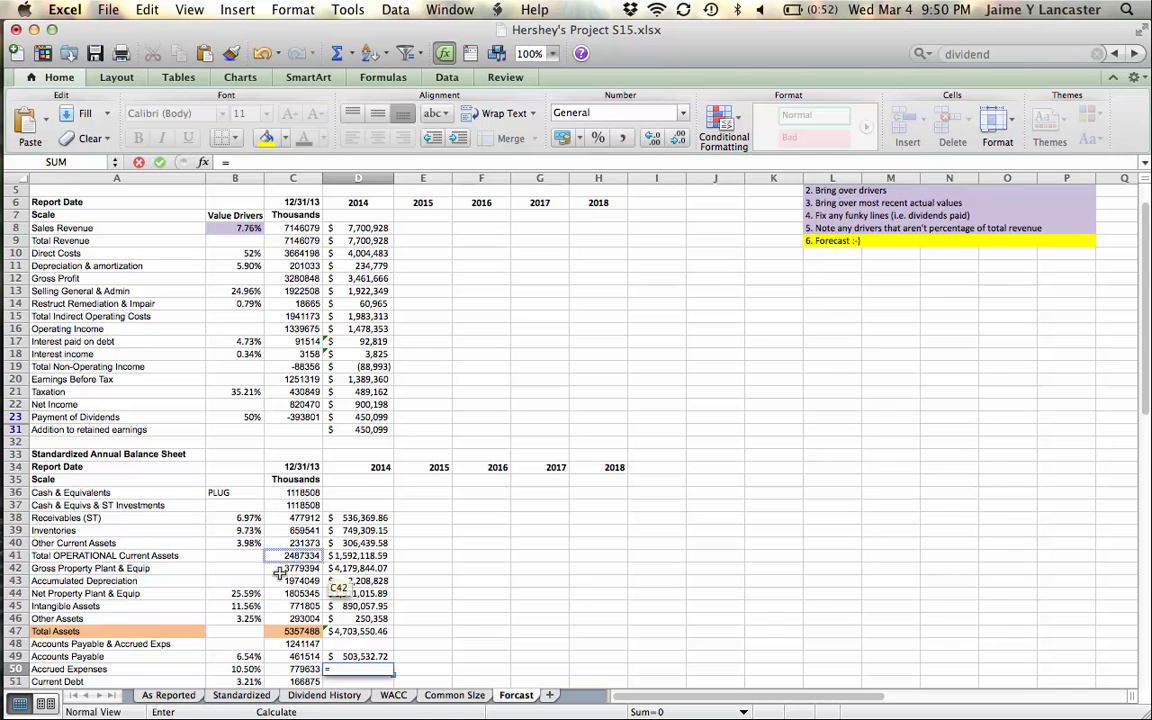
pyautogui.click(241, 665)
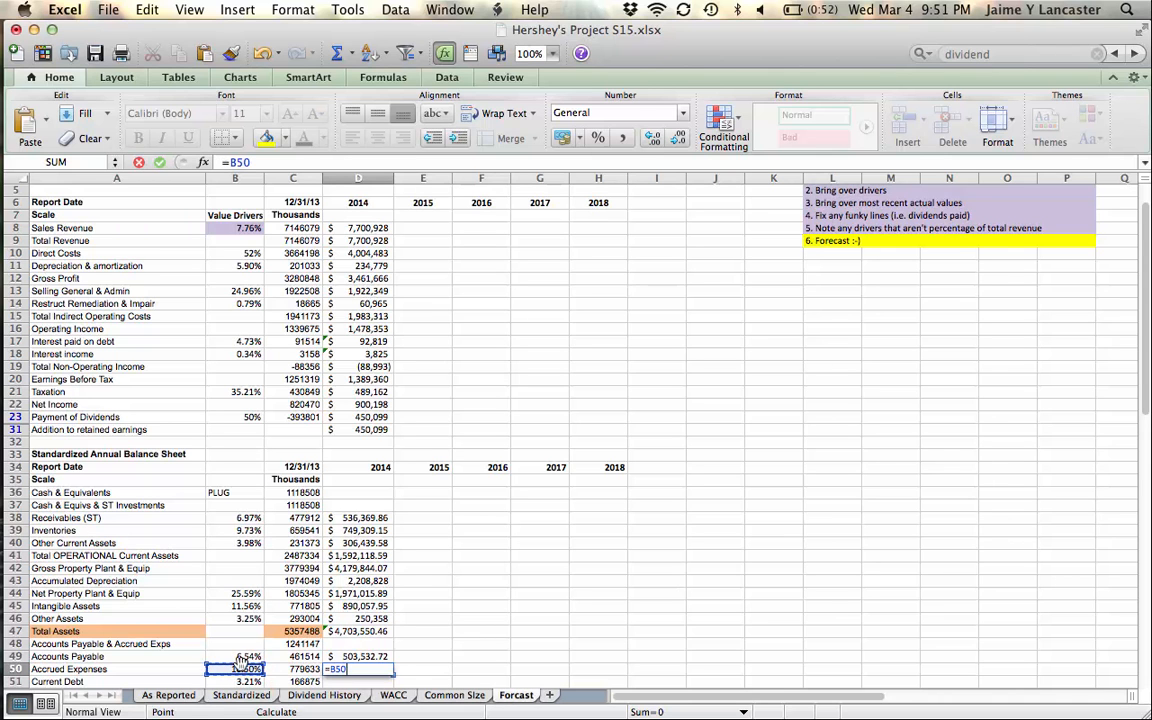
pyautogui.press('F4')
pyautogui.write('*')
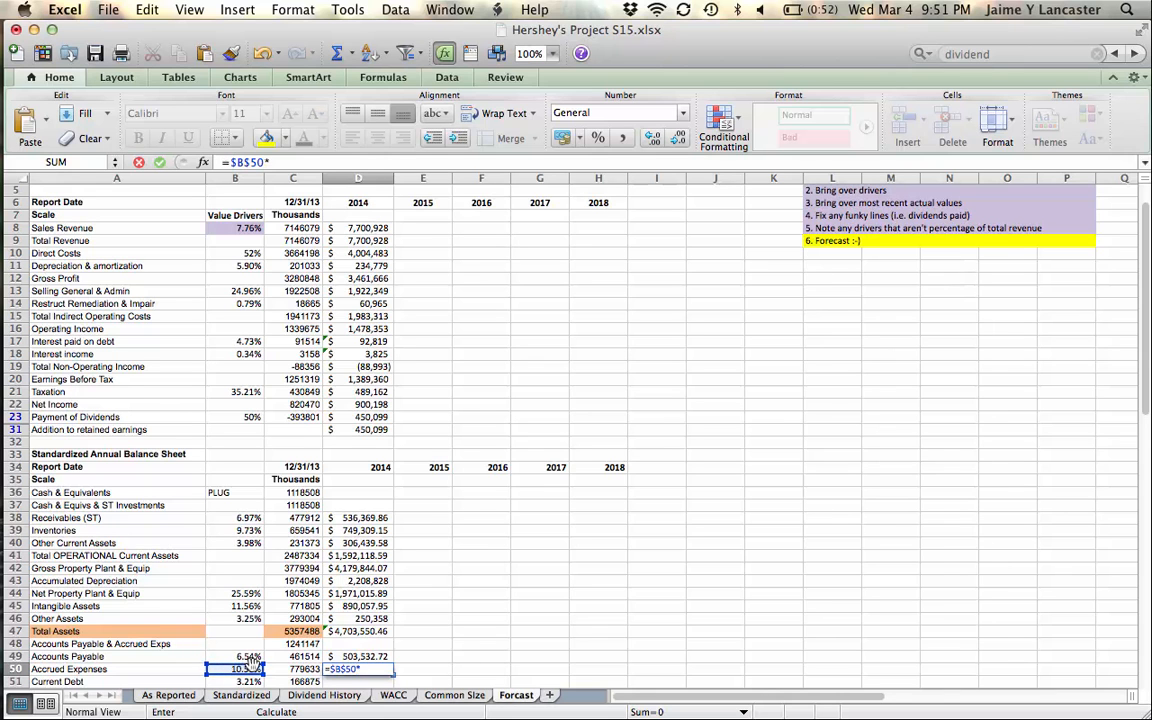
pyautogui.click(365, 242)
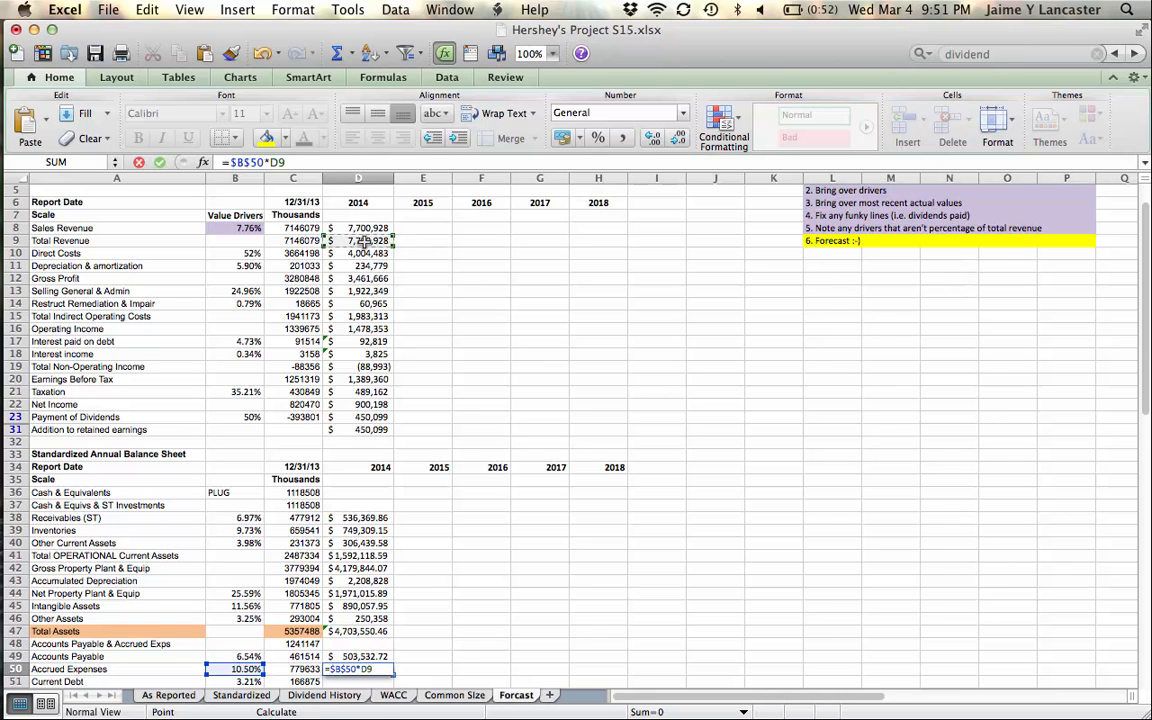
pyautogui.press('Return')
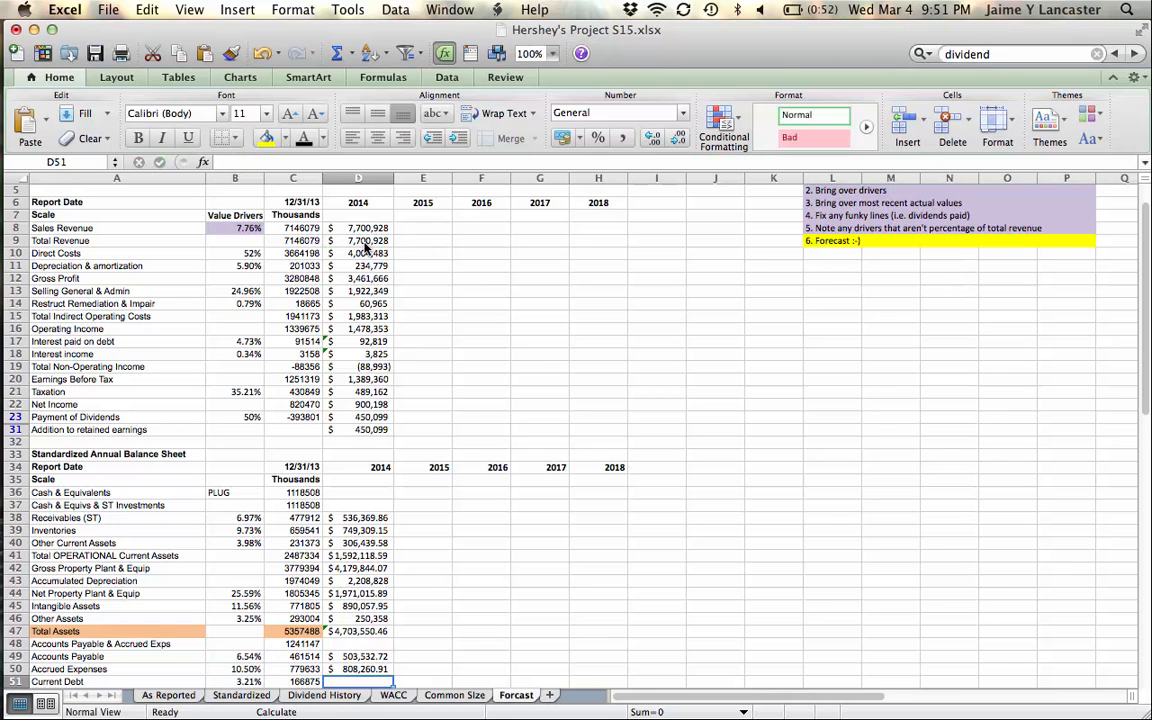
# Calculate 2014 Accounts Payable & Accrued Exps in D48 as the sum of the two lines below it, =D49+D50.
pyautogui.click(352, 644)
pyautogui.write('=')
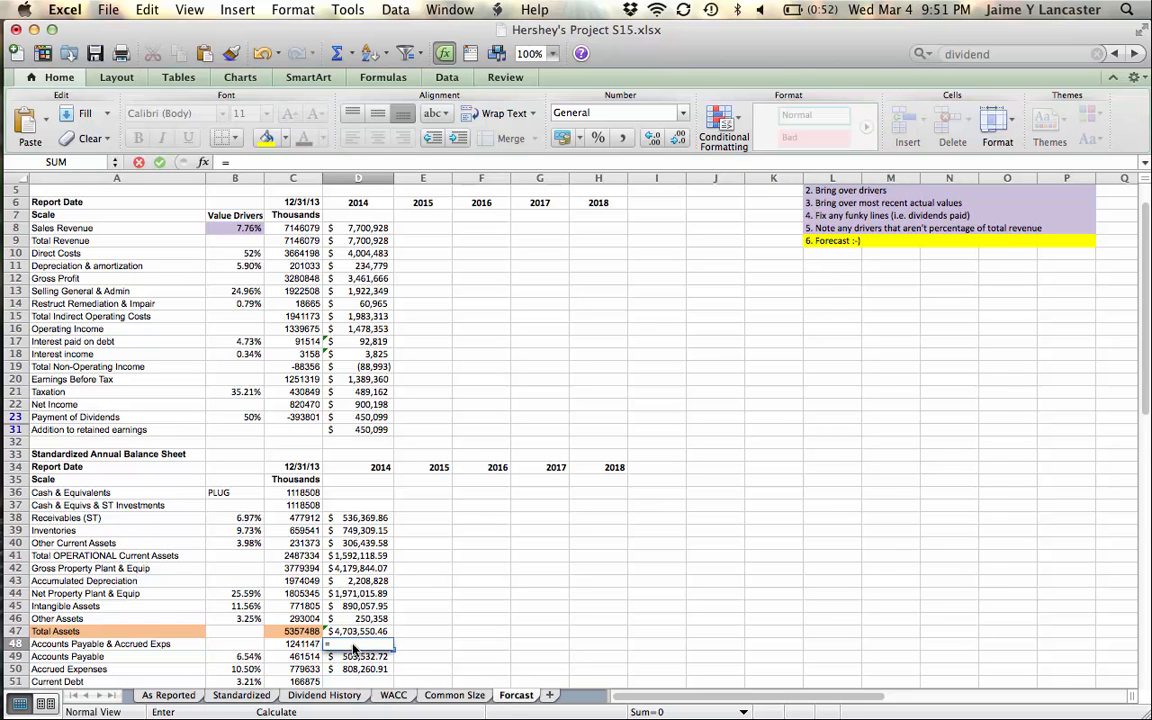
pyautogui.click(355, 658)
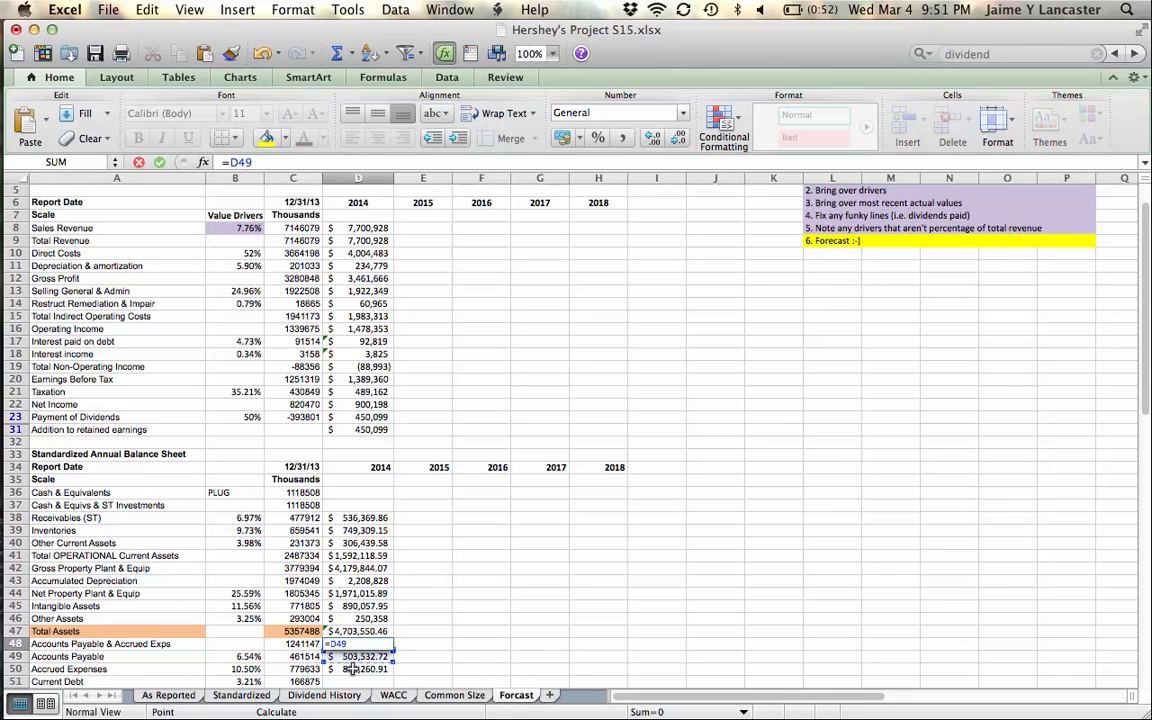
pyautogui.write('+')
pyautogui.click(355, 670)
pyautogui.press('Return')
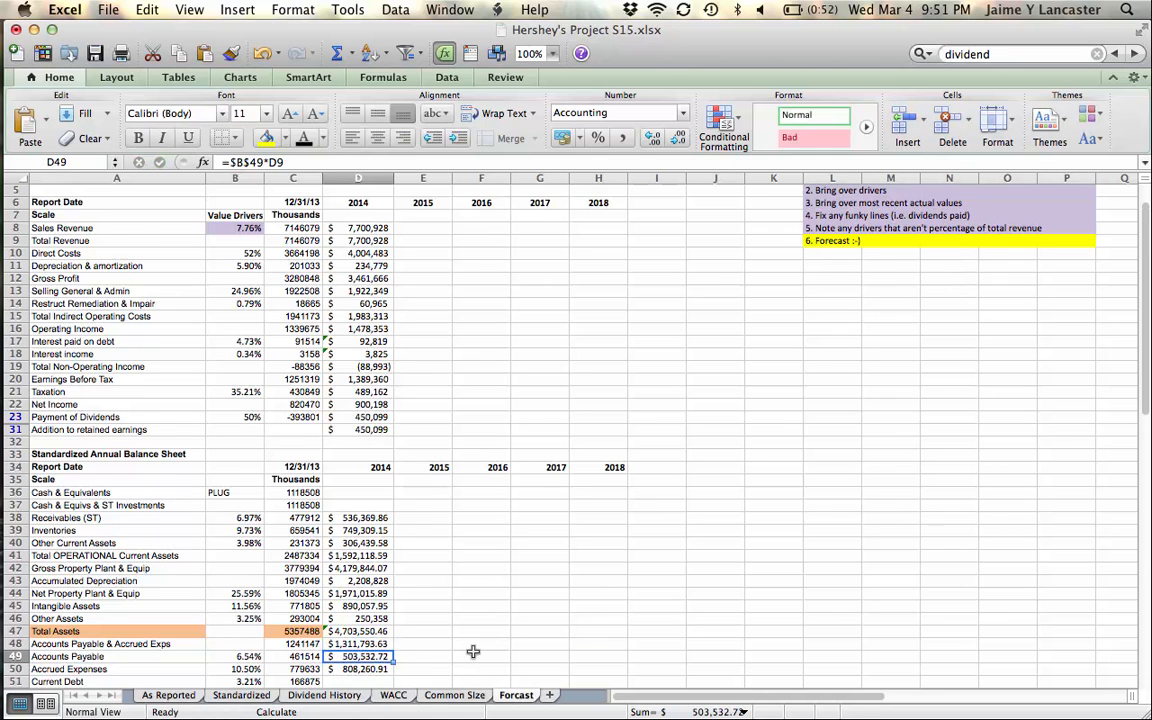
# Forecast 2014 Current Debt in D51 as its absolute value driver times 2014 total revenue, =$B$51*D9.
pyautogui.scroll(-3, 460, 650)
pyautogui.click(359, 644)
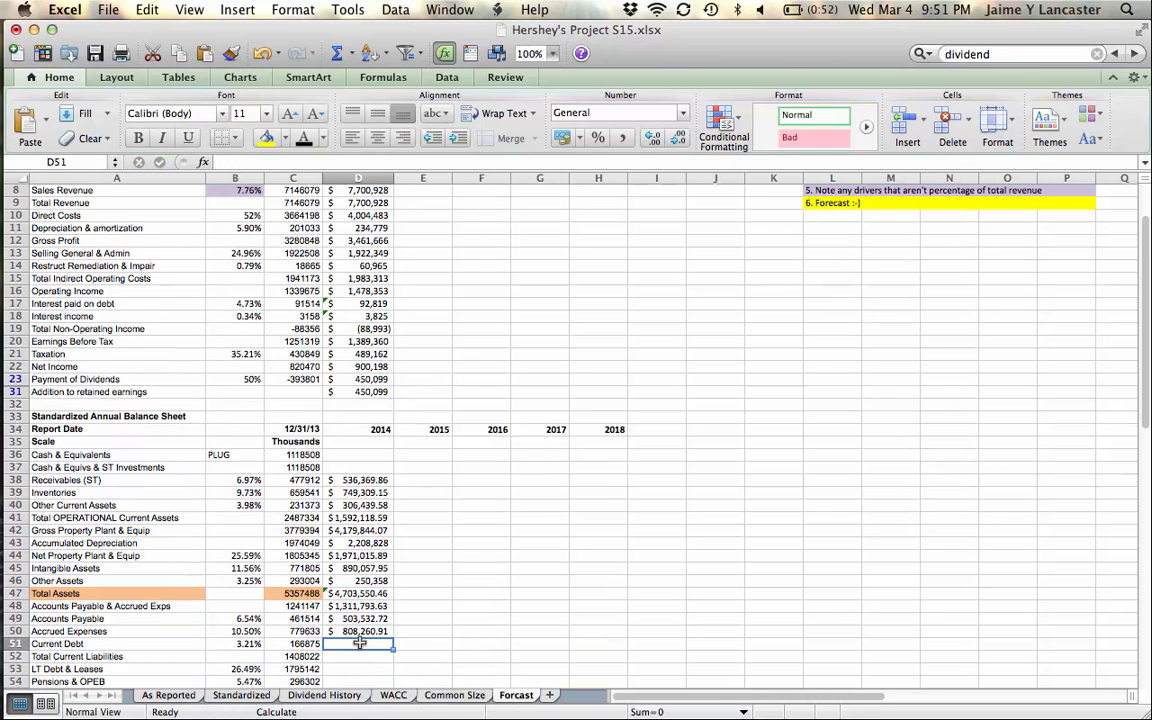
pyautogui.write('=')
pyautogui.click(247, 643)
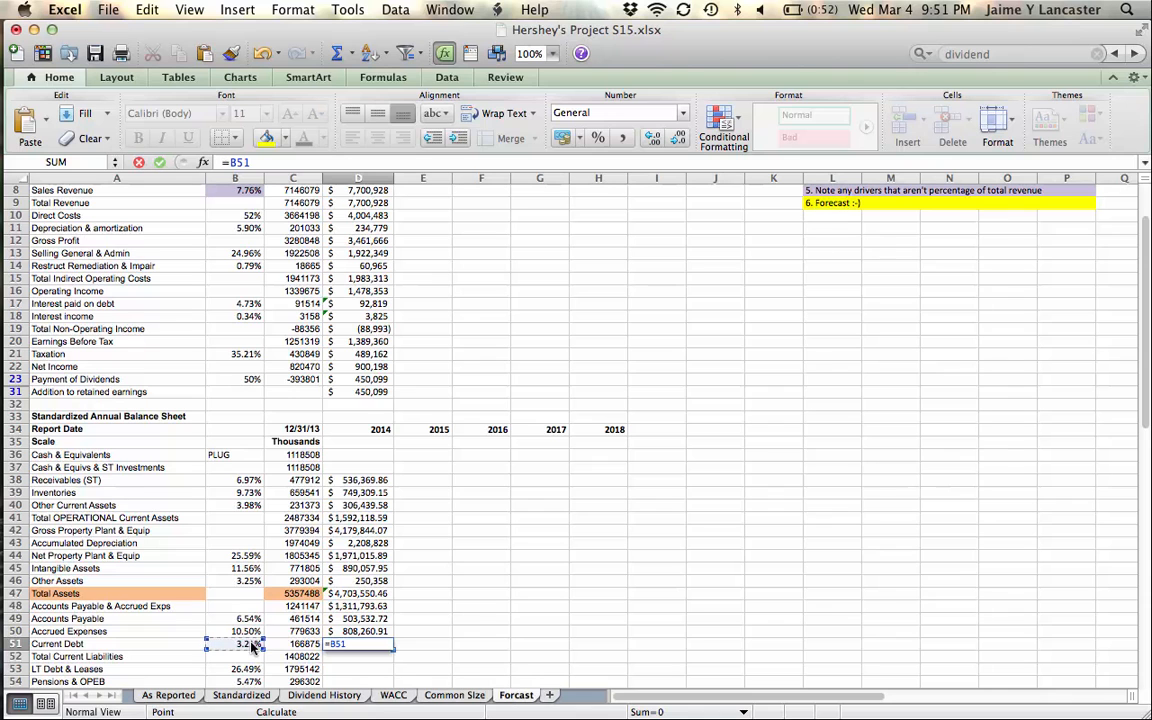
pyautogui.press('super+t')
pyautogui.write('*')
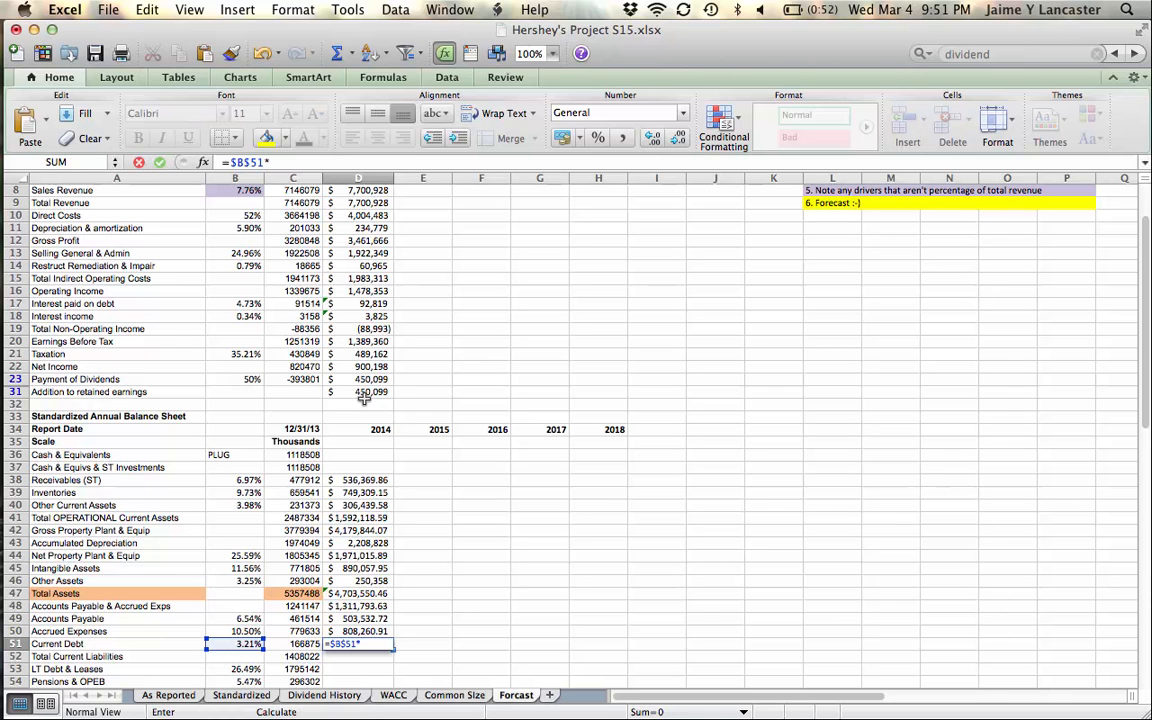
pyautogui.click(352, 200)
pyautogui.press('Return')
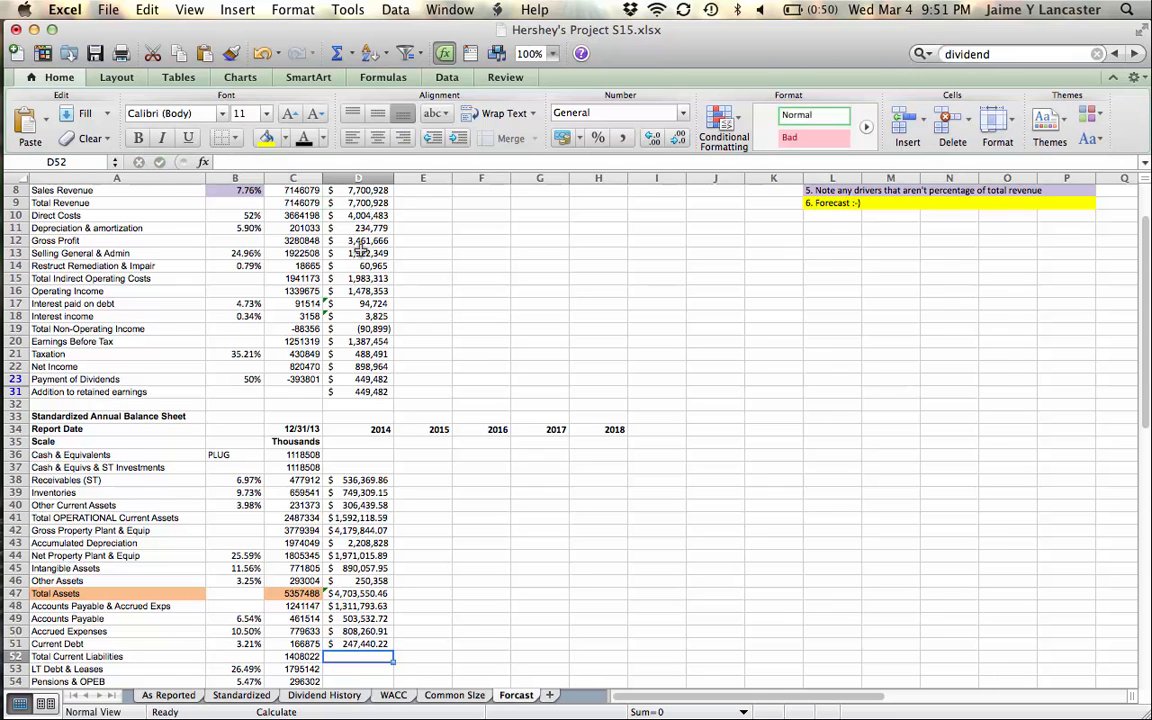
# Calculate 2014 Total Current Liabilities in D52 as payables and accrued expenses plus current debt, =D48+D51.
pyautogui.write('=')
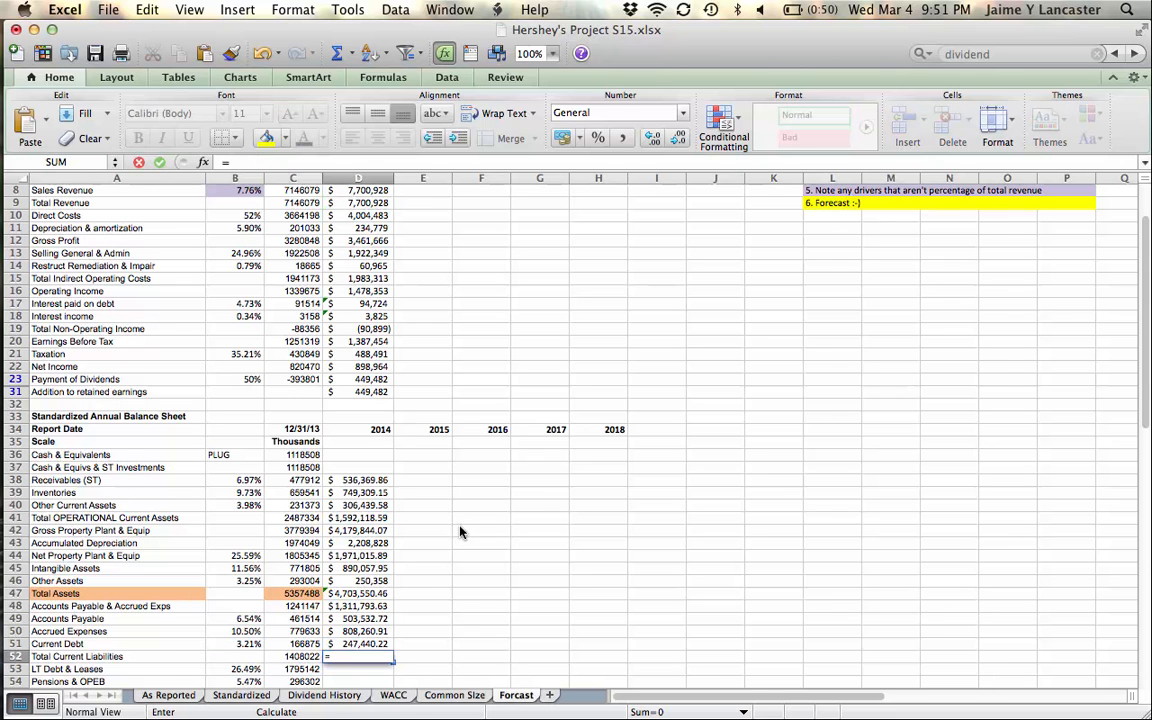
pyautogui.click(366, 606)
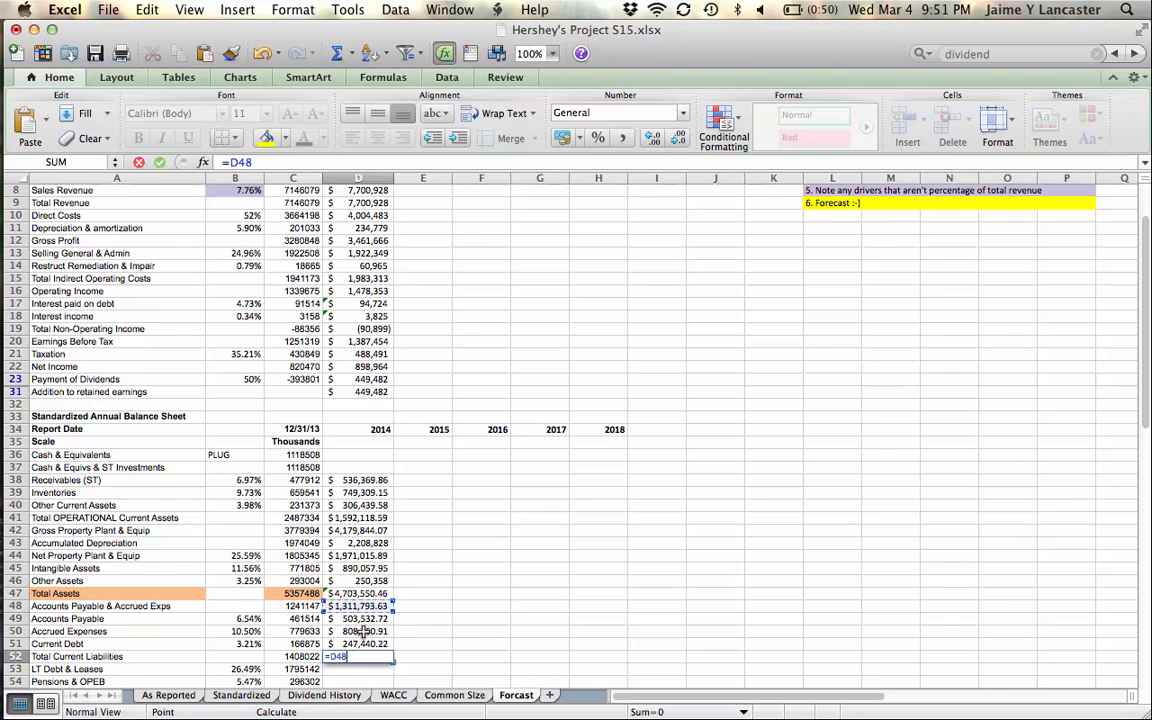
pyautogui.write('+')
pyautogui.click(362, 643)
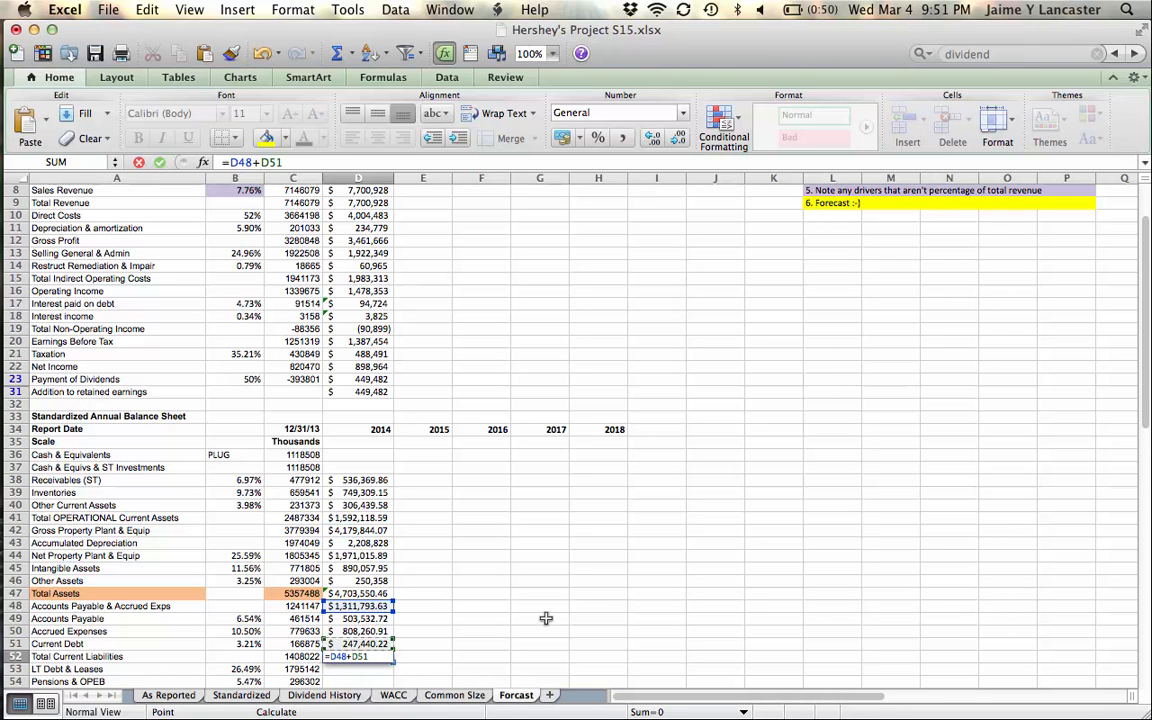
pyautogui.press('Return')
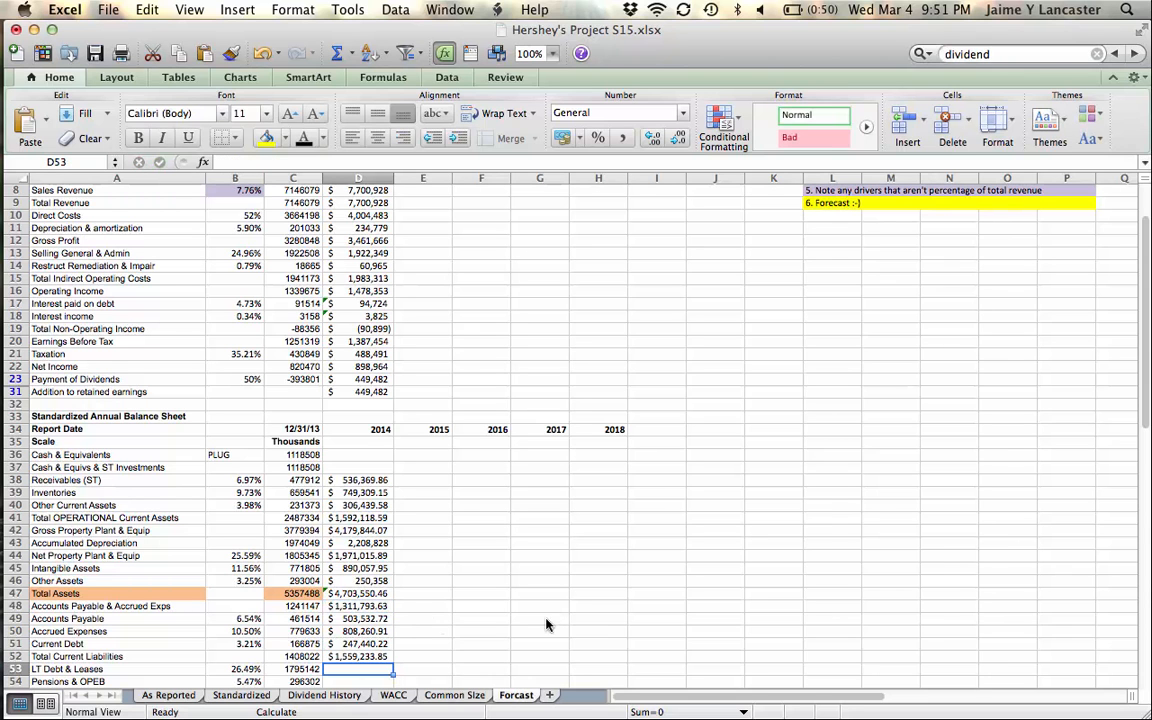
# Forecast 2014 LT Debt & Leases in D53 as its absolute value driver times 2014 total revenue, =$B$53*D9.
pyautogui.write('=')
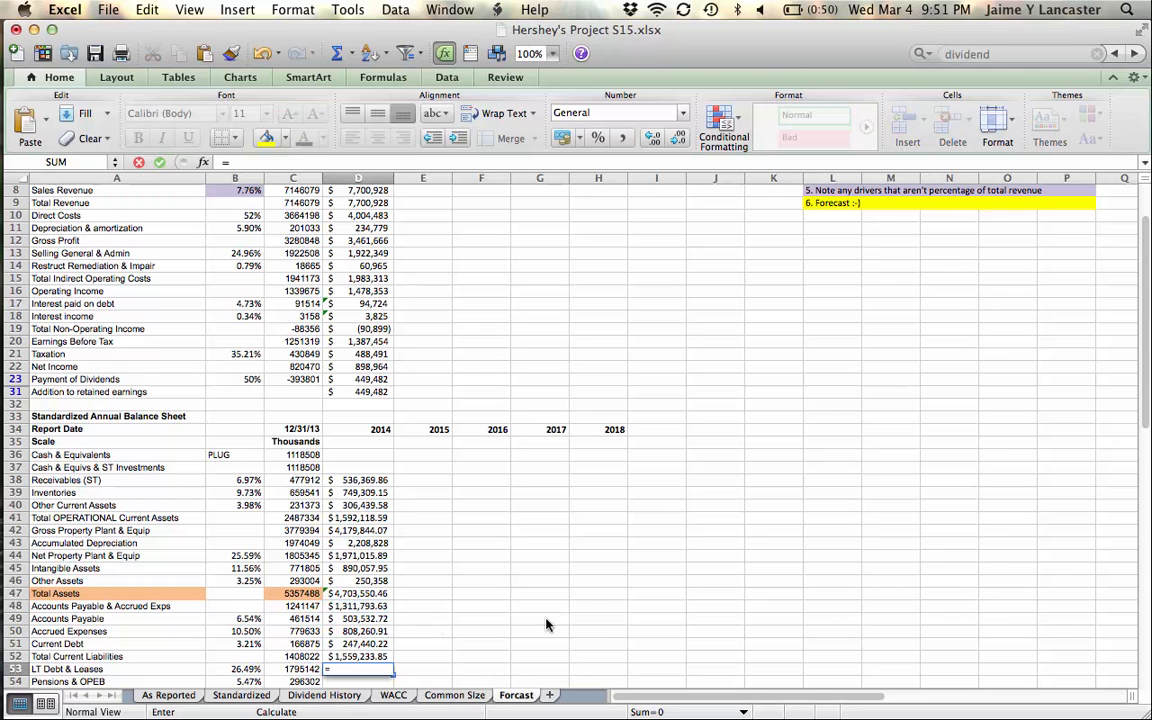
pyautogui.click(245, 666)
pyautogui.press('super+t')
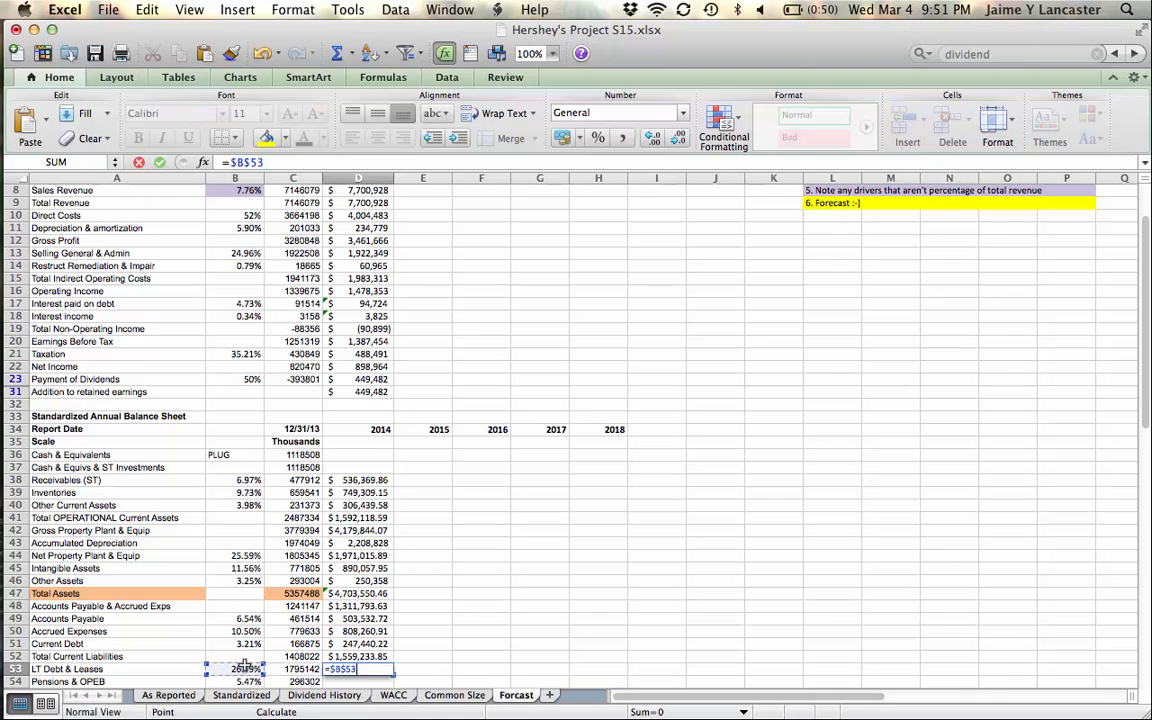
pyautogui.write('*')
pyautogui.click(368, 201)
pyautogui.press('Return')
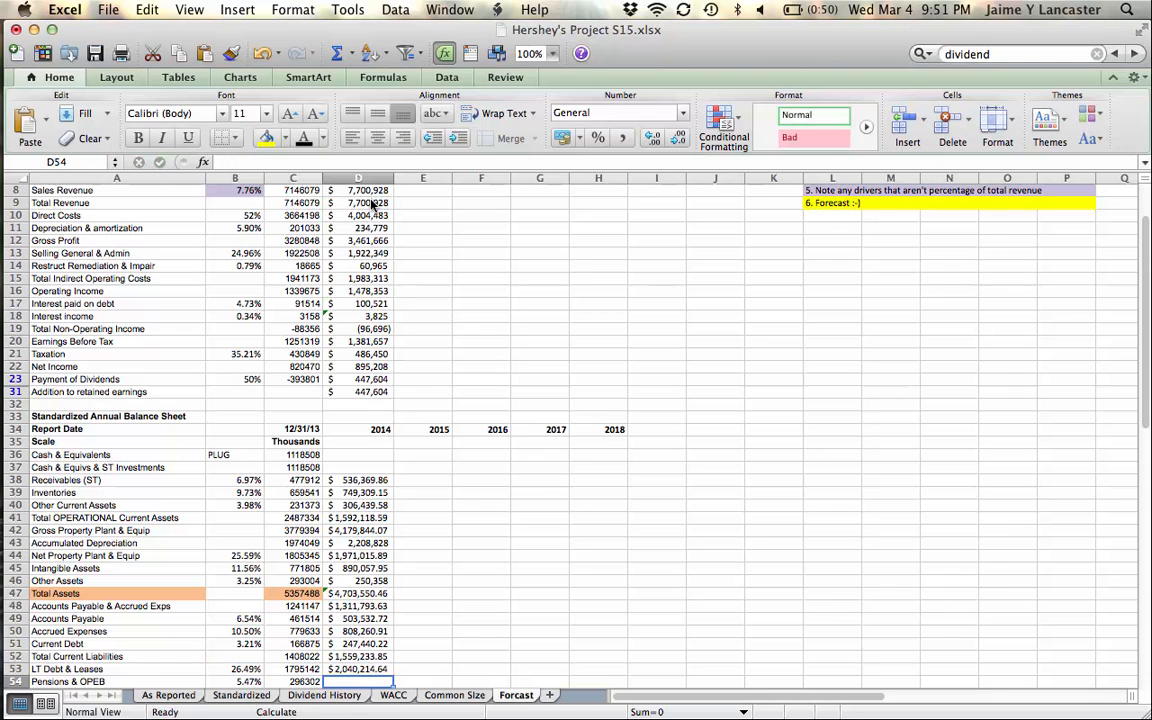
# Forecast 2014 Pensions & OPEB in D54 as its absolute value driver times 2014 total revenue, =$B$54*D9.
pyautogui.write('=')
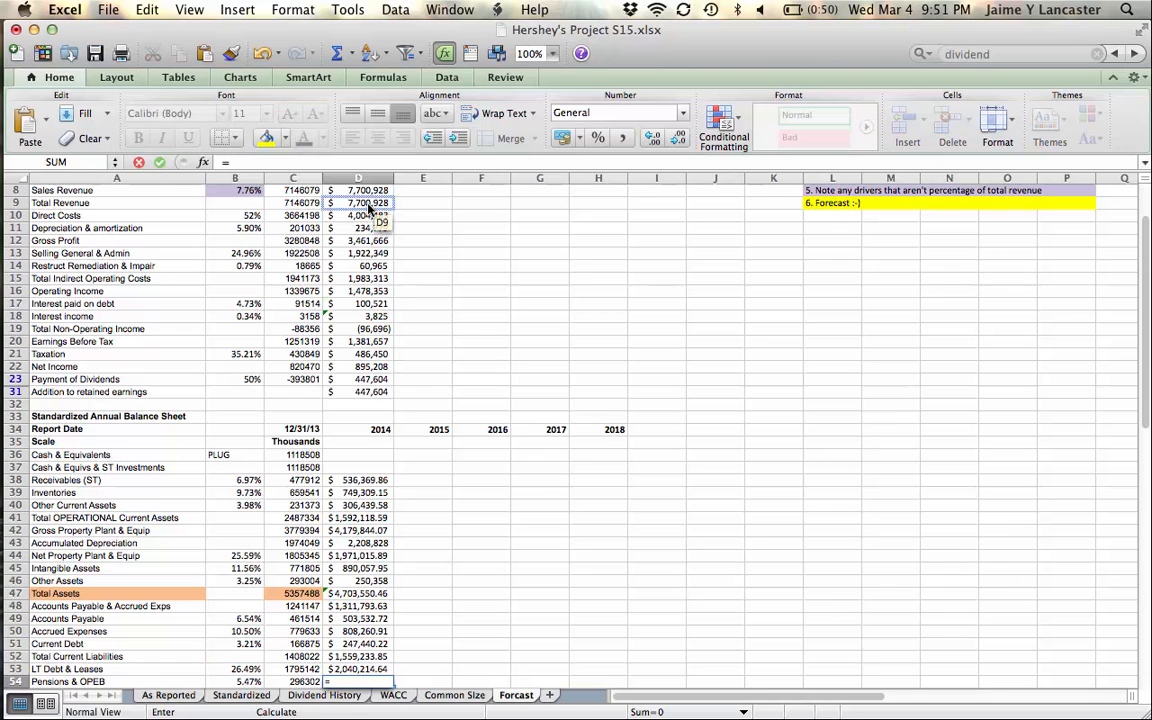
pyautogui.click(235, 682)
pyautogui.press('super+t')
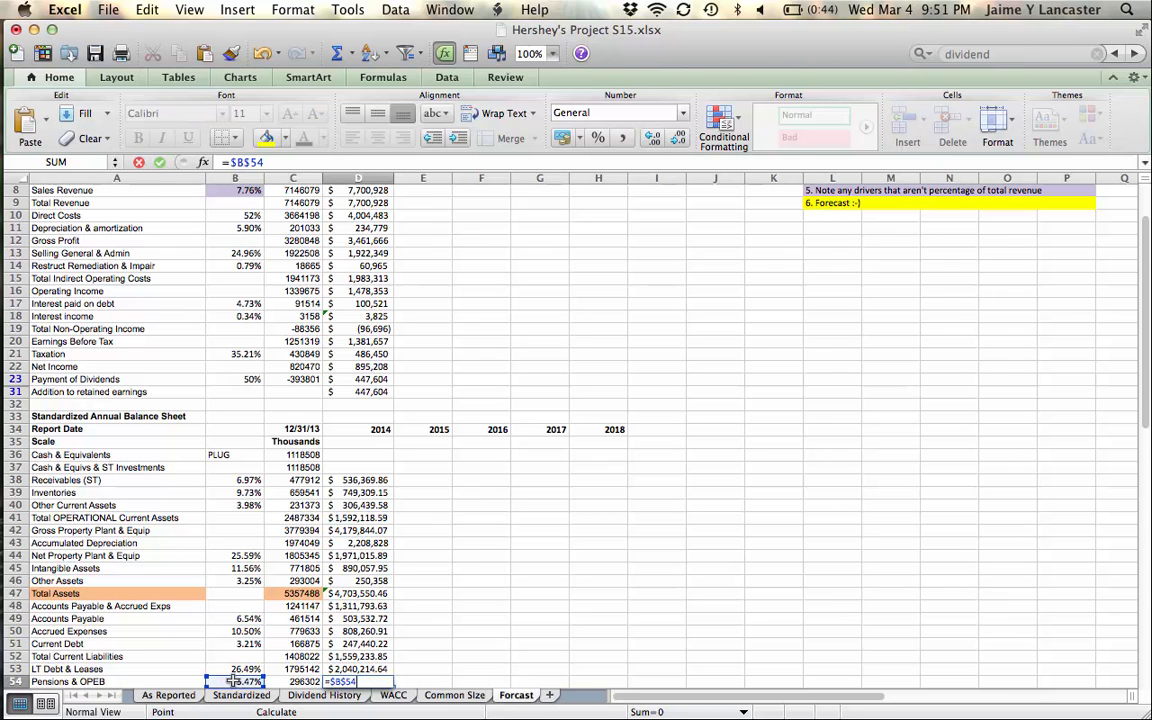
pyautogui.write('*')
pyautogui.click(369, 202)
pyautogui.press('Return')
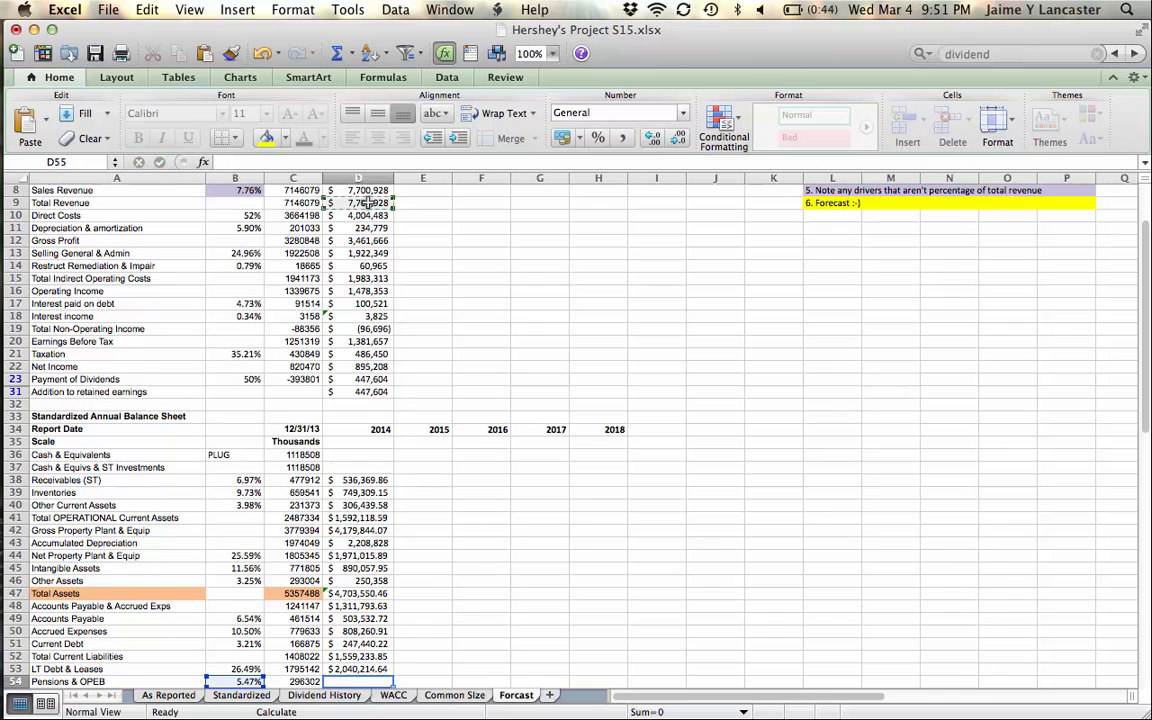
# Forecast 2014 Other Liabilities in D55 as its absolute value driver times 2014 total revenue, =$B$55*D9.
pyautogui.write('=')
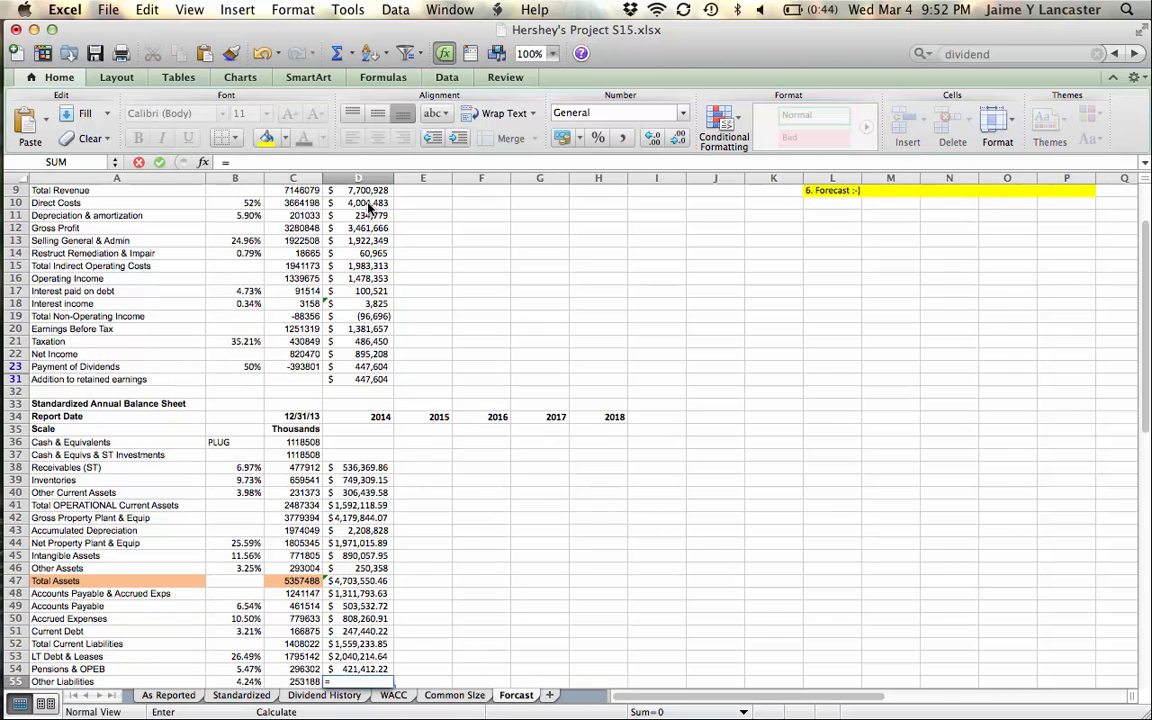
pyautogui.click(245, 681)
pyautogui.press('cmd+t')
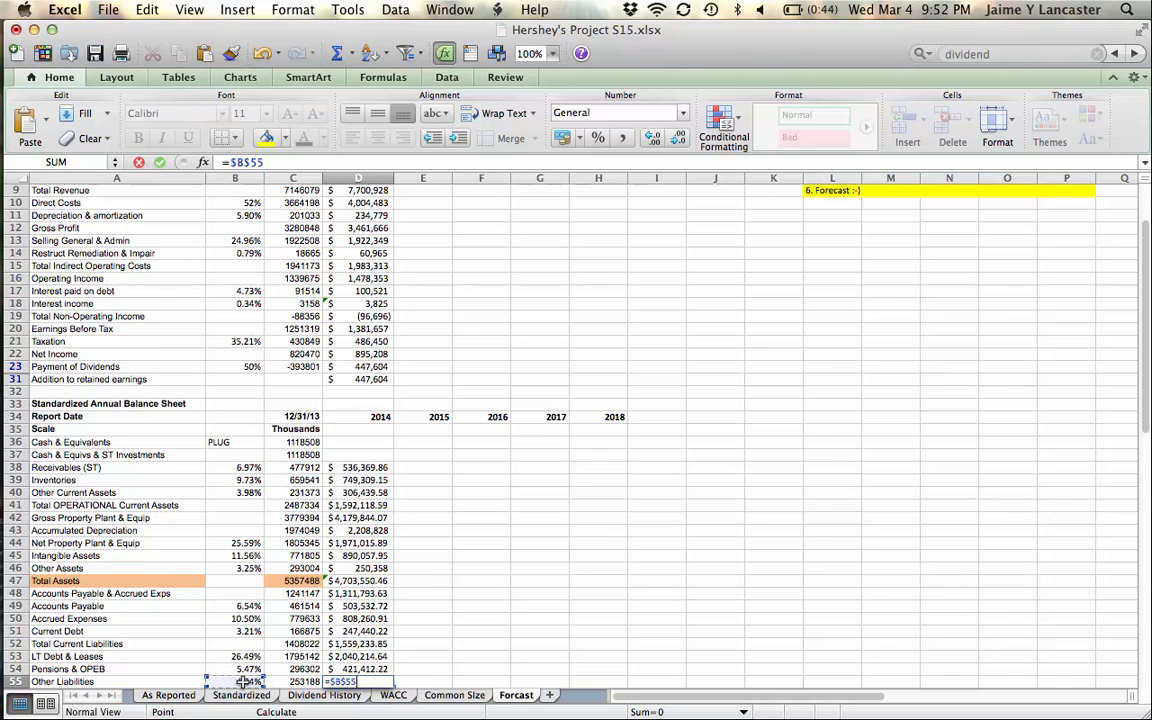
pyautogui.write('*')
pyautogui.click(342, 190)
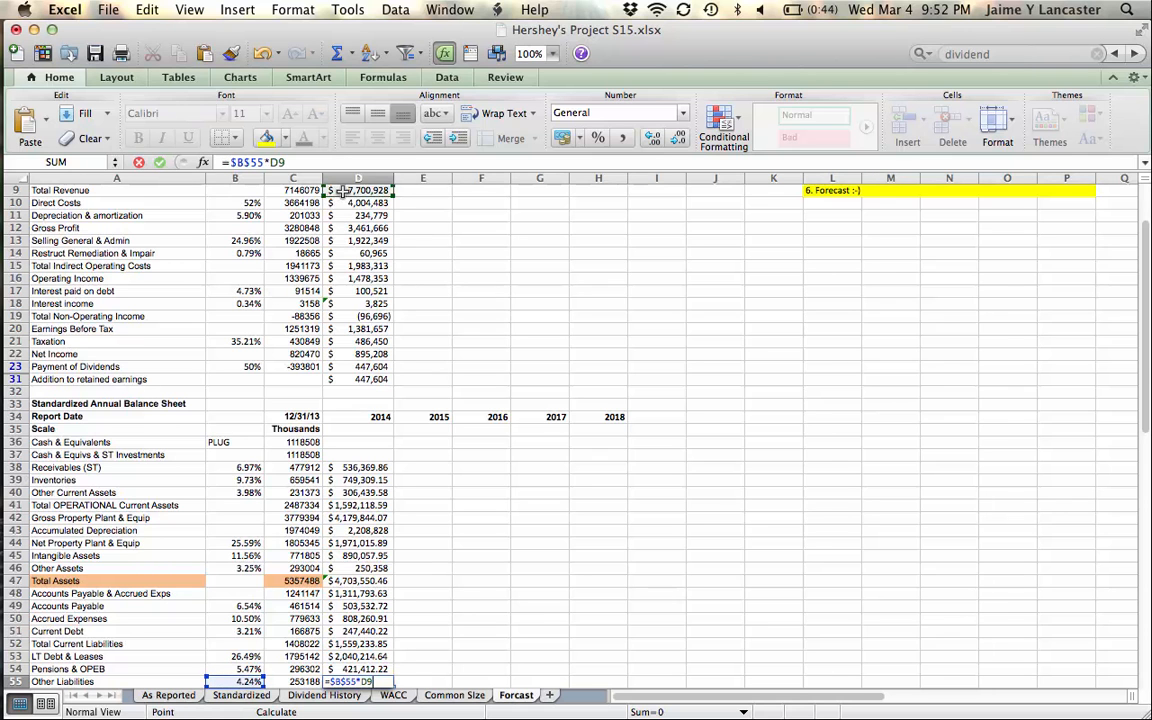
pyautogui.press('Return')
# Calculate 2014 Total Liabilities in D56 as current liabilities plus long-term debt, pensions and other liabilities, =D52+D53+D54+D55.
pyautogui.scroll(-2, 637, 335)
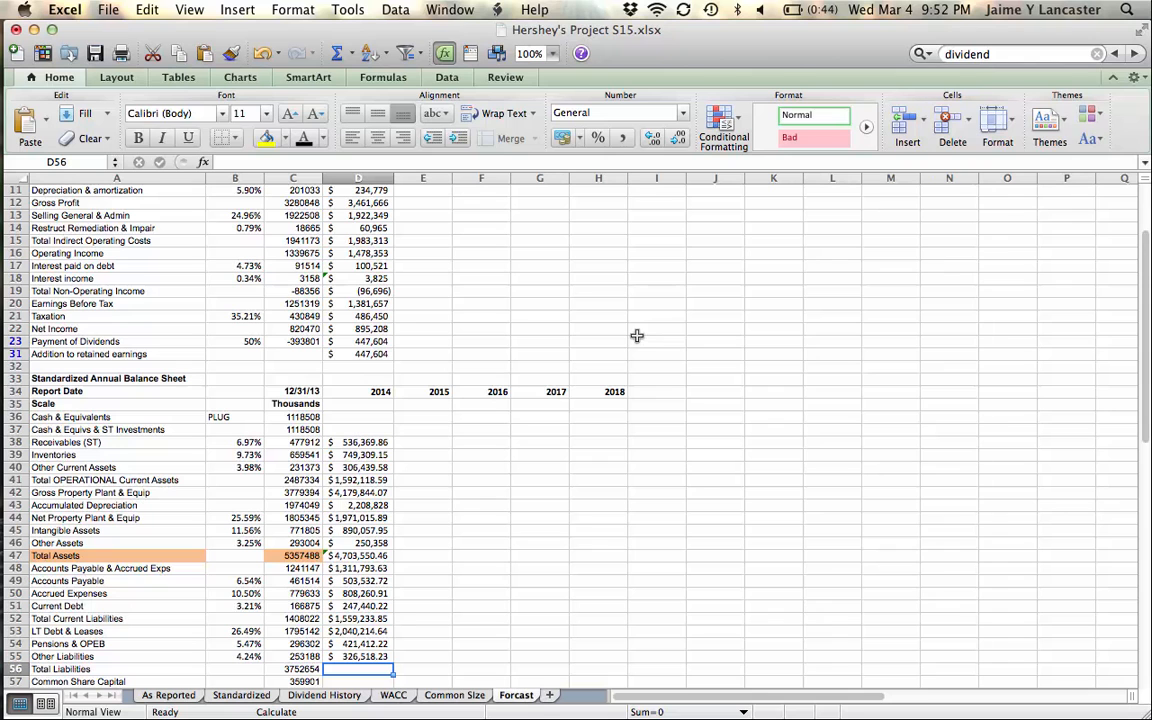
pyautogui.write('=')
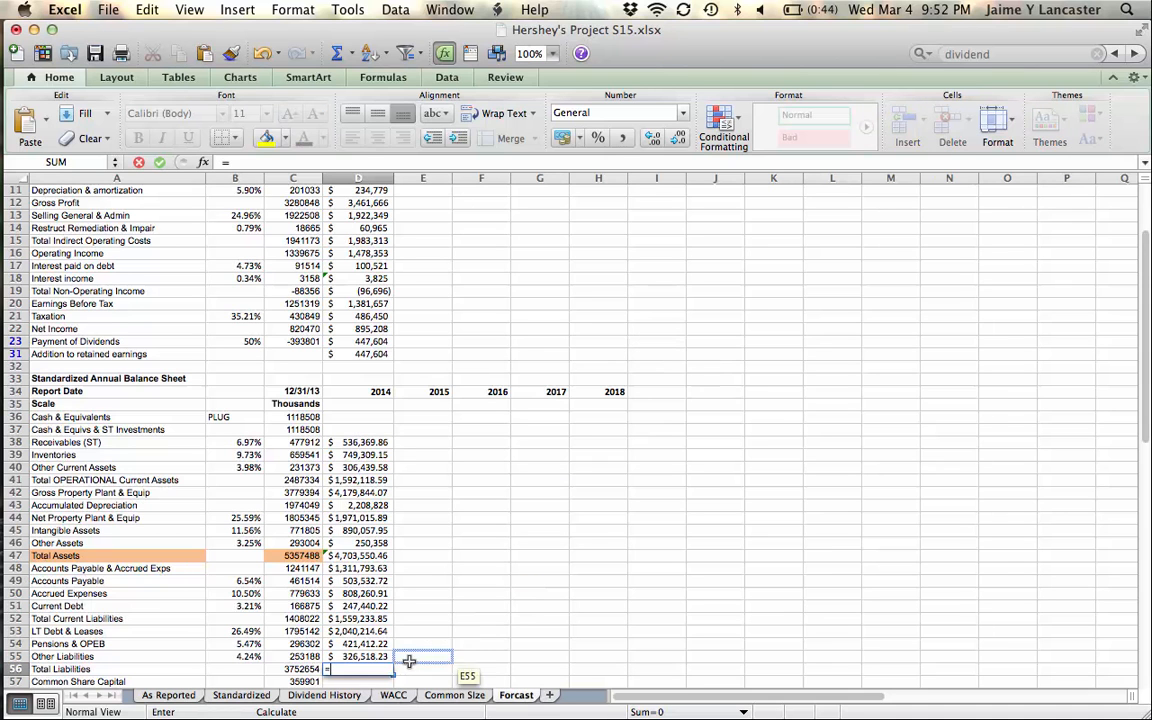
pyautogui.click(345, 621)
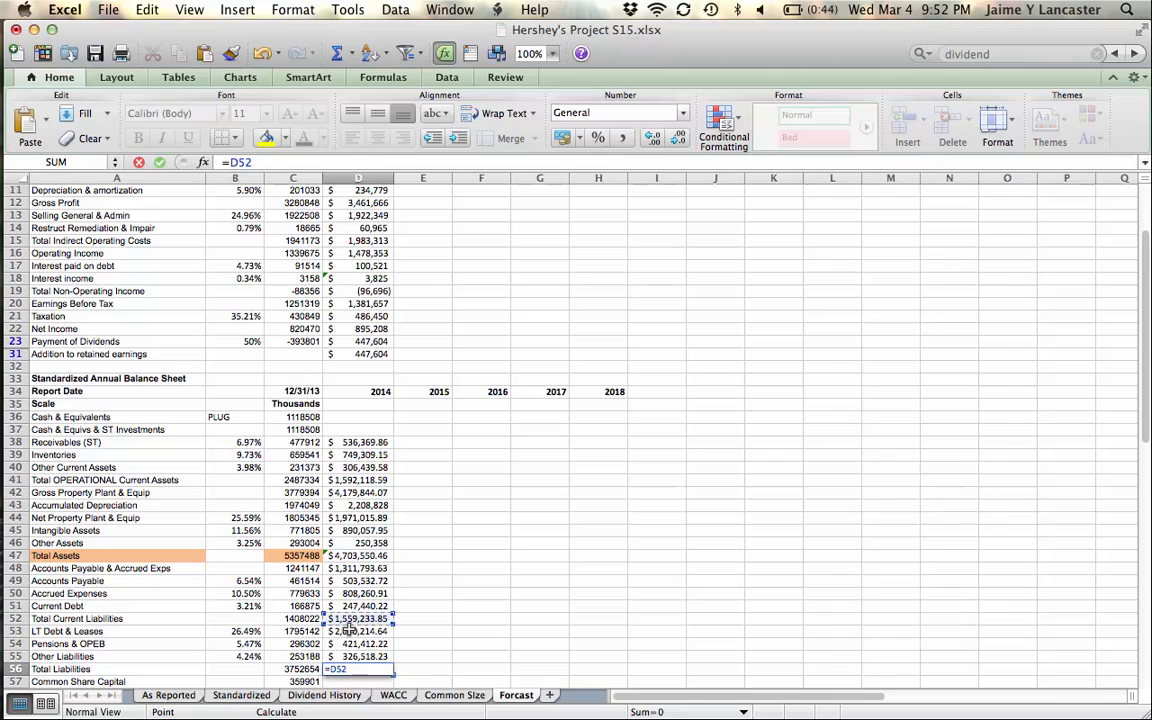
pyautogui.write('+')
pyautogui.click(347, 632)
pyautogui.write('+')
pyautogui.click(348, 645)
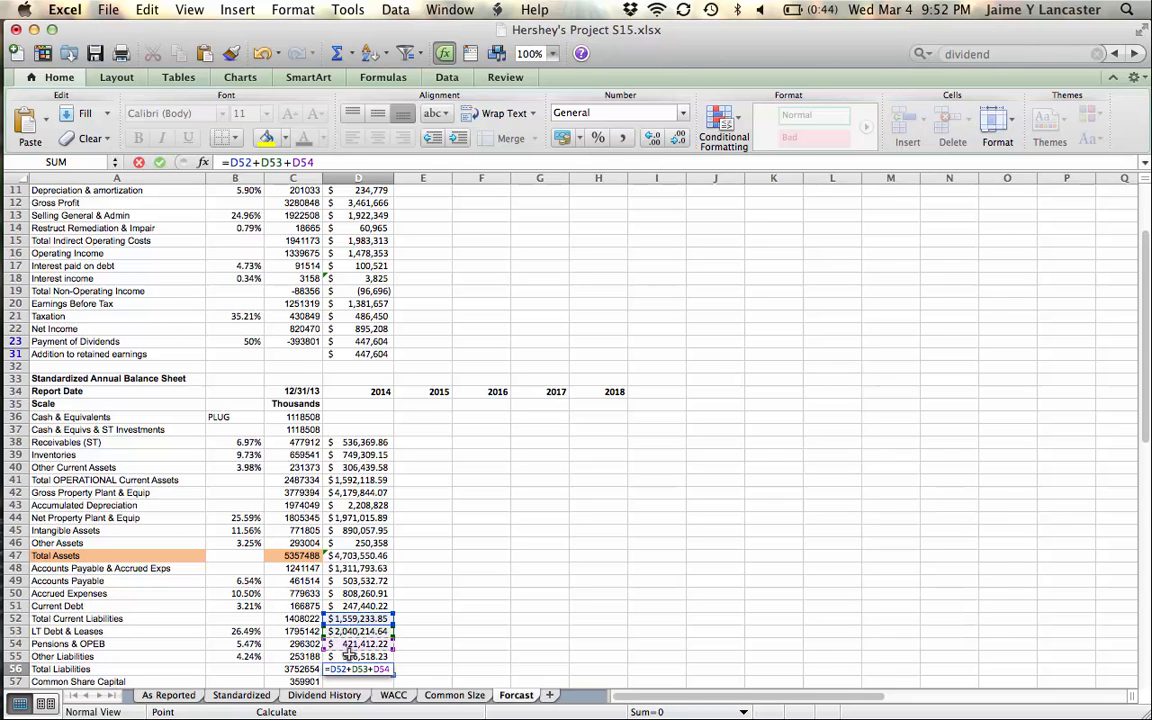
pyautogui.write('+')
pyautogui.click(350, 657)
pyautogui.press('Return')
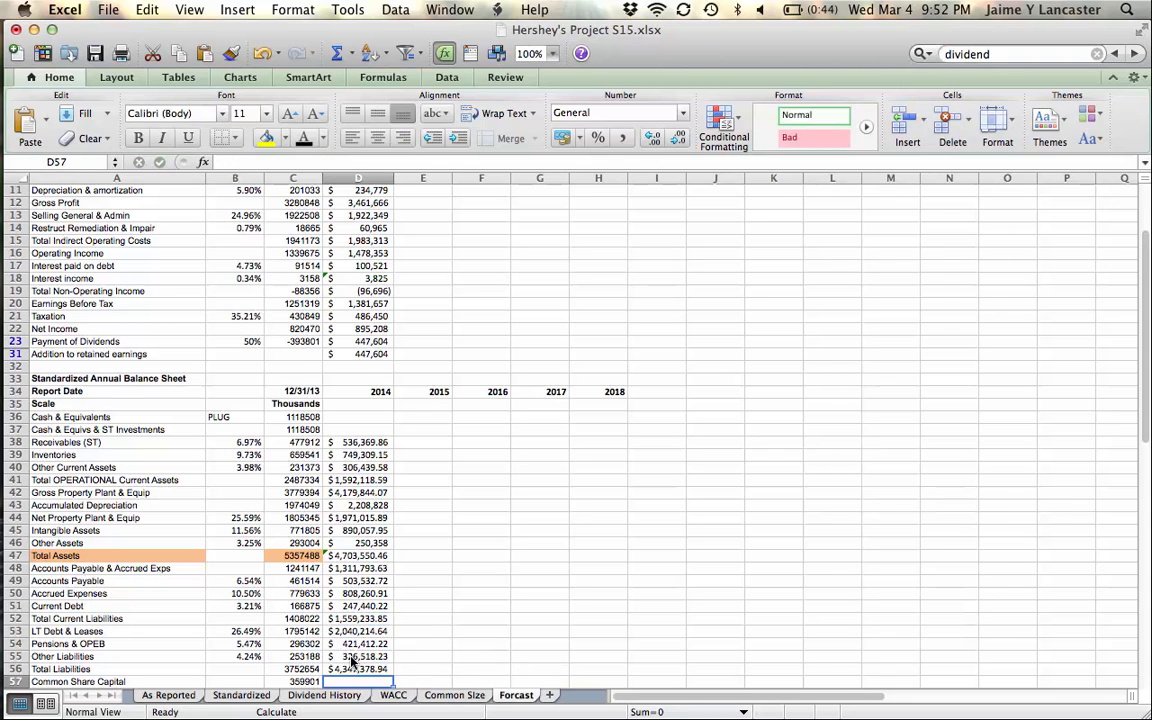
# Hold 2014 Common Share Capital in D57 at the 2013 amount with an absolute reference, =$C$57.
pyautogui.scroll(-3, 445, 648)
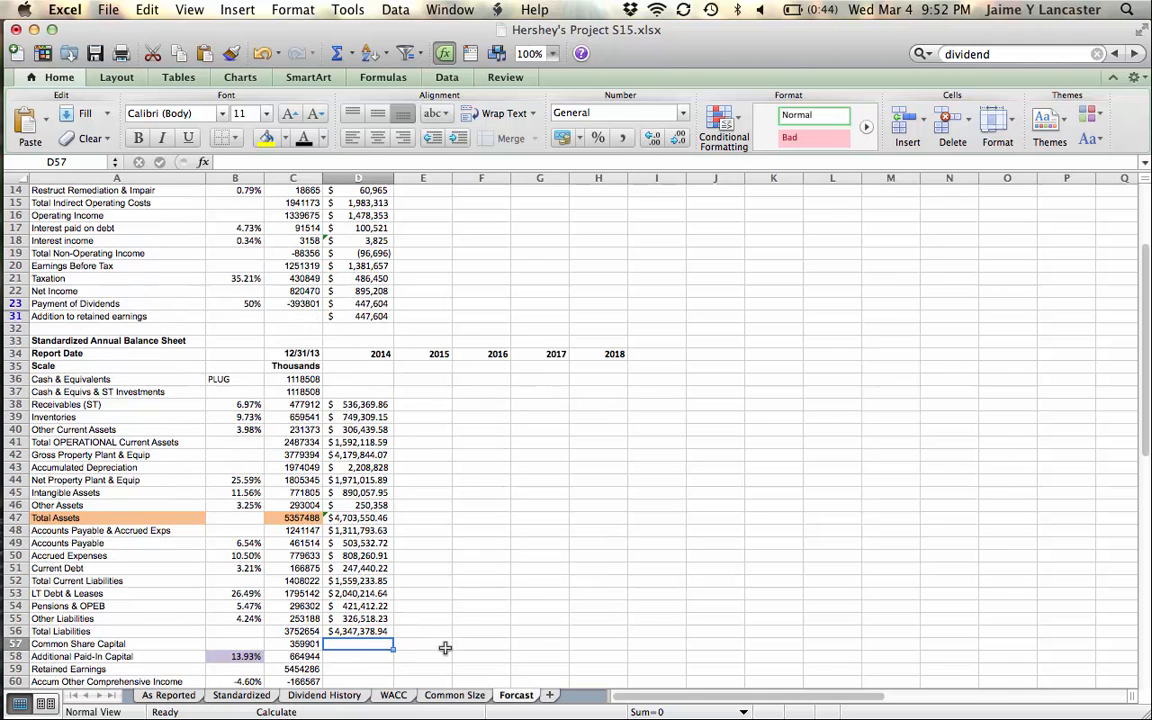
pyautogui.scroll(-3, 445, 648)
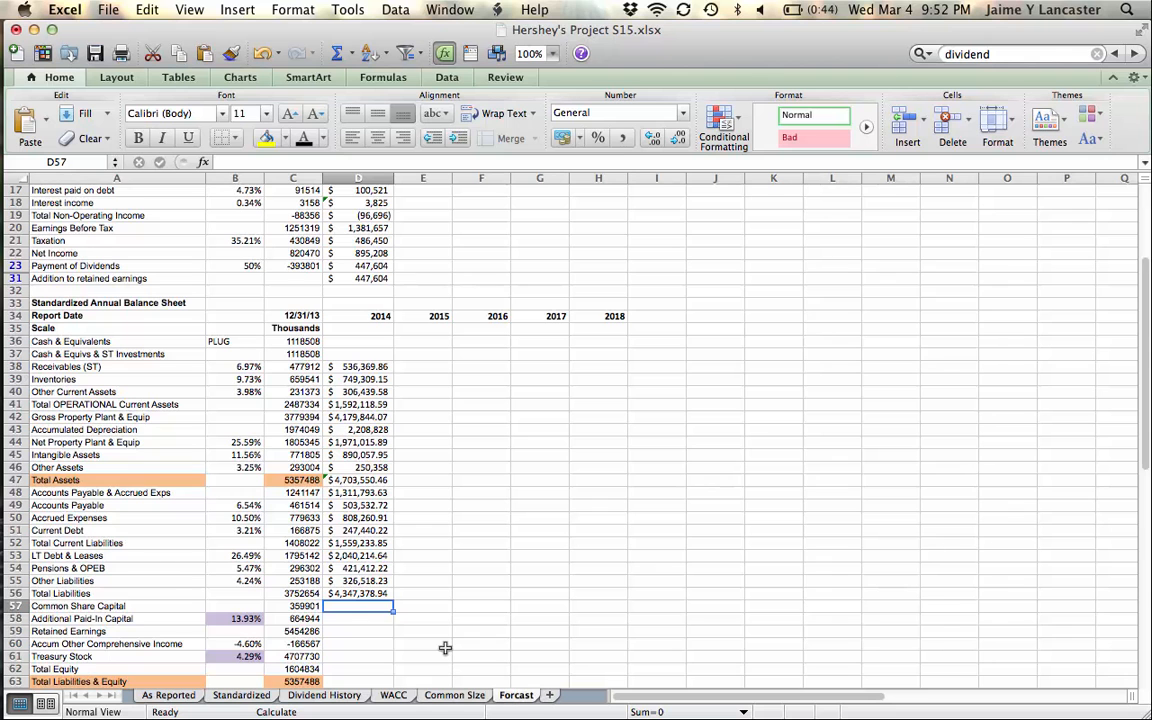
pyautogui.scroll(-5, 445, 648)
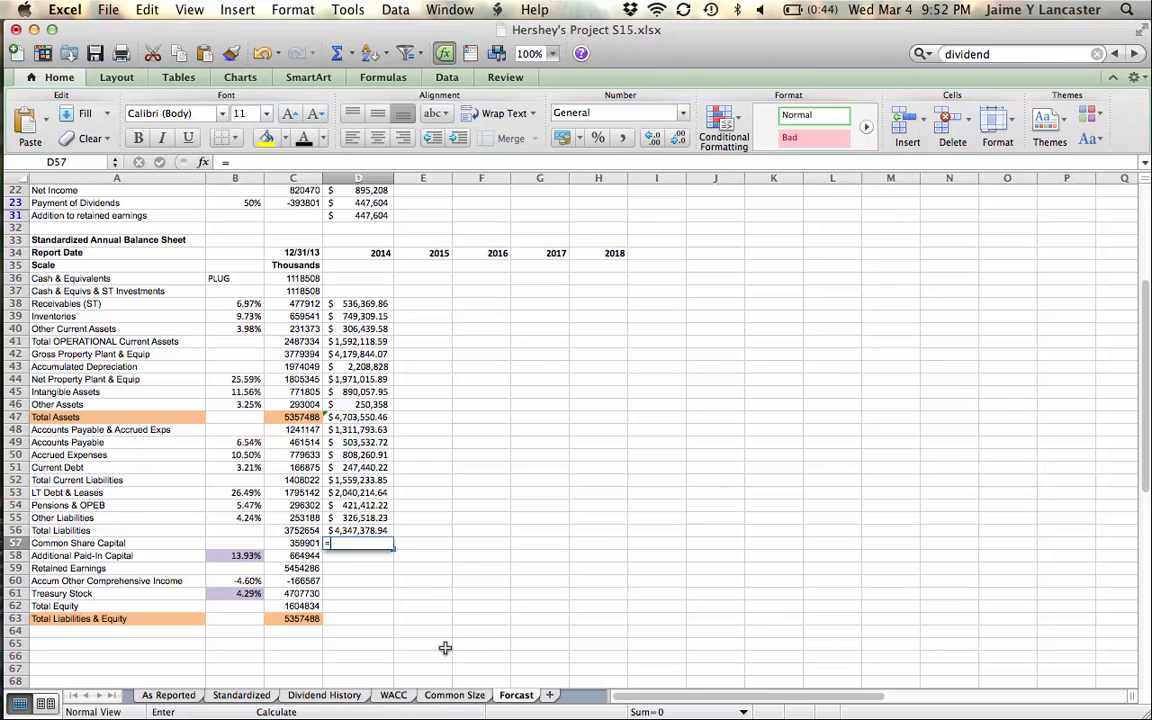
pyautogui.write('=')
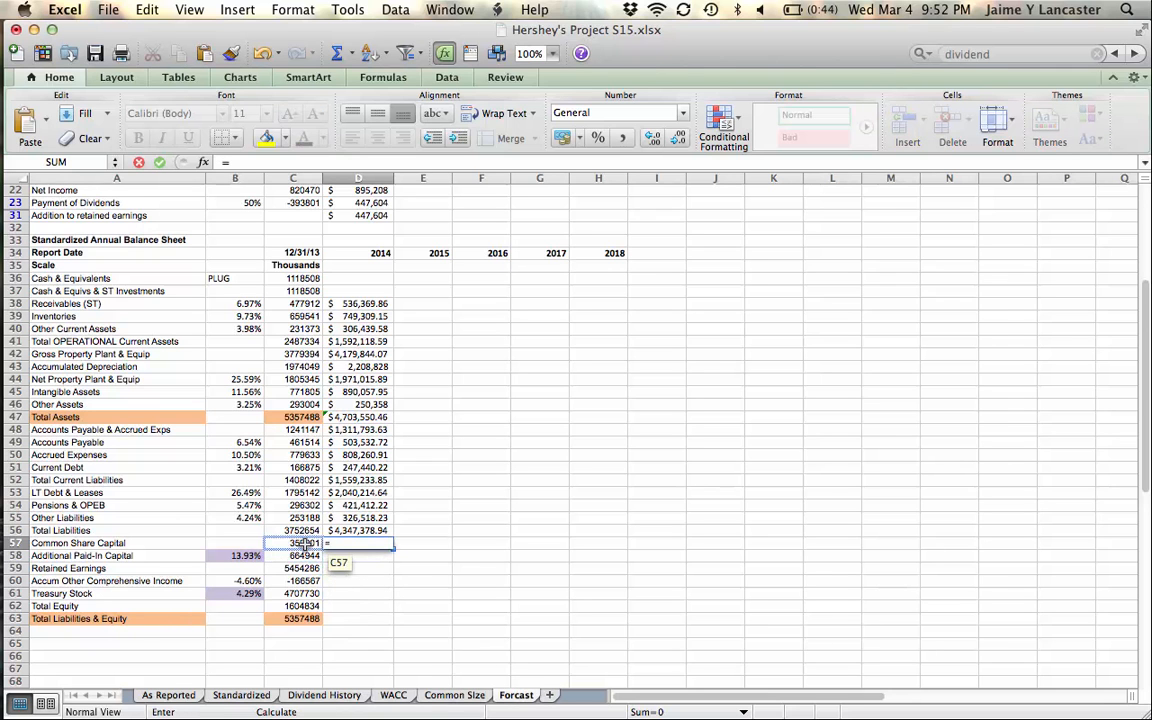
pyautogui.click(304, 545)
pyautogui.press('super+t')
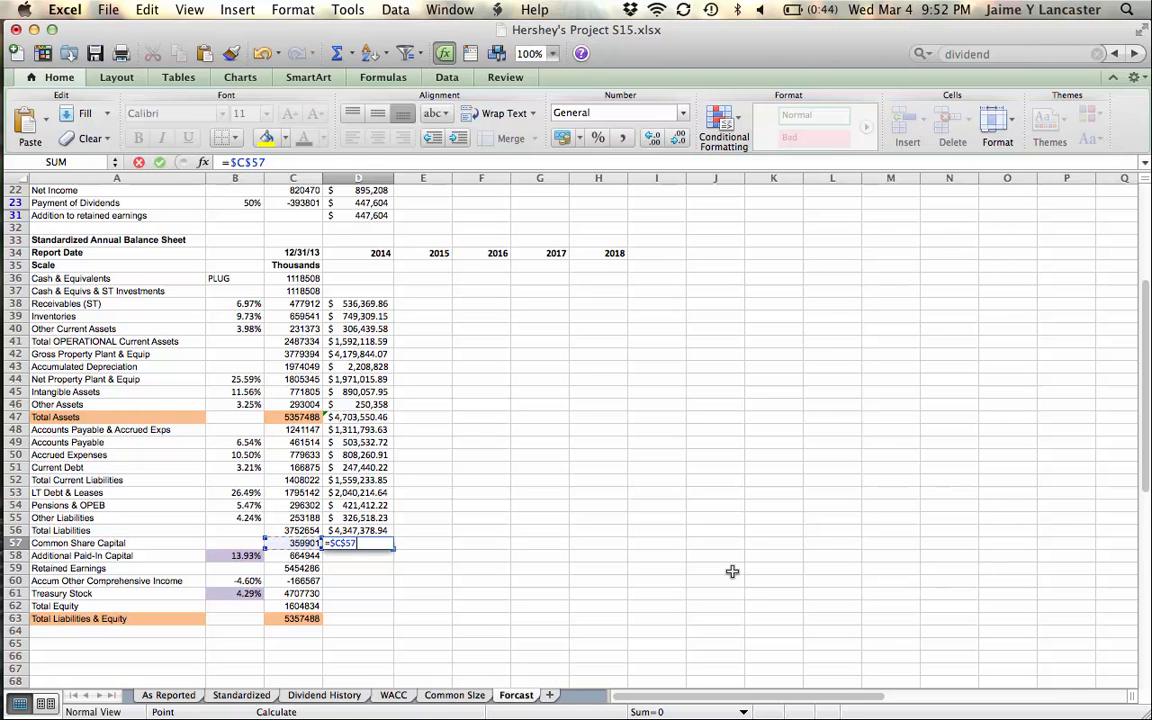
pyautogui.press('Return')
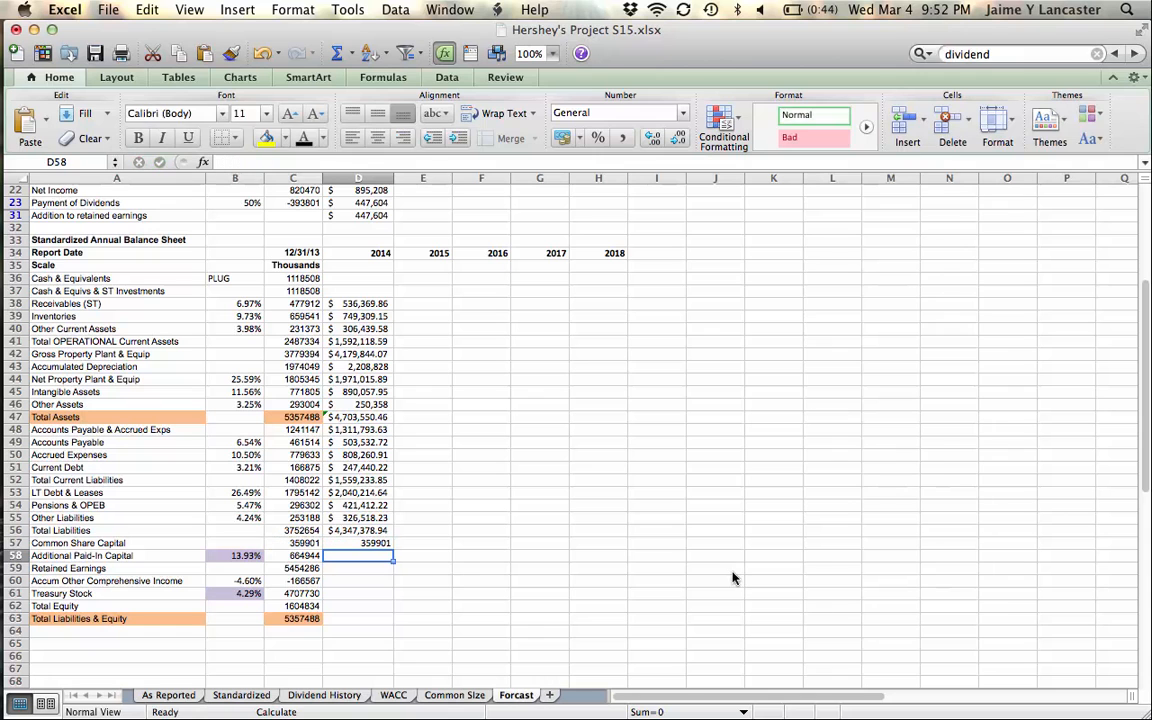
# Forecast 2014 Additional Paid-In Capital in D58 by growing the 2013 amount by its absolute growth driver, =C58*(1+$B$58).
pyautogui.write('=')
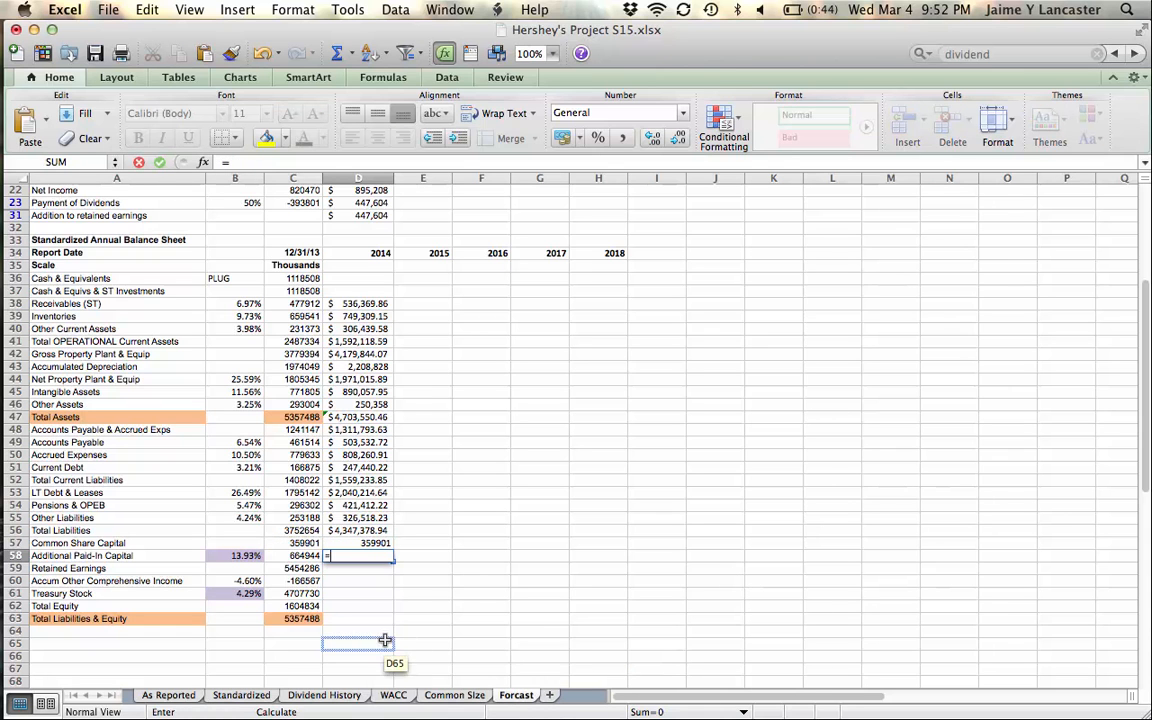
pyautogui.click(304, 556)
pyautogui.write('*')
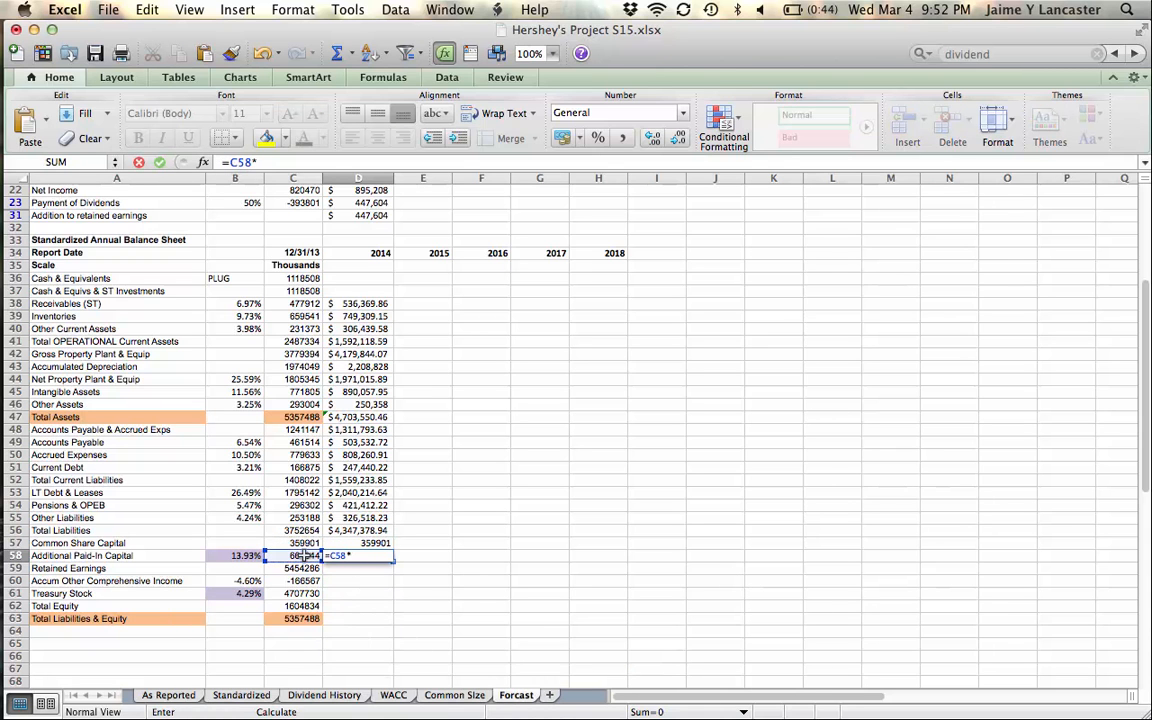
pyautogui.write('(1+')
pyautogui.click(245, 556)
pyautogui.press('F4')
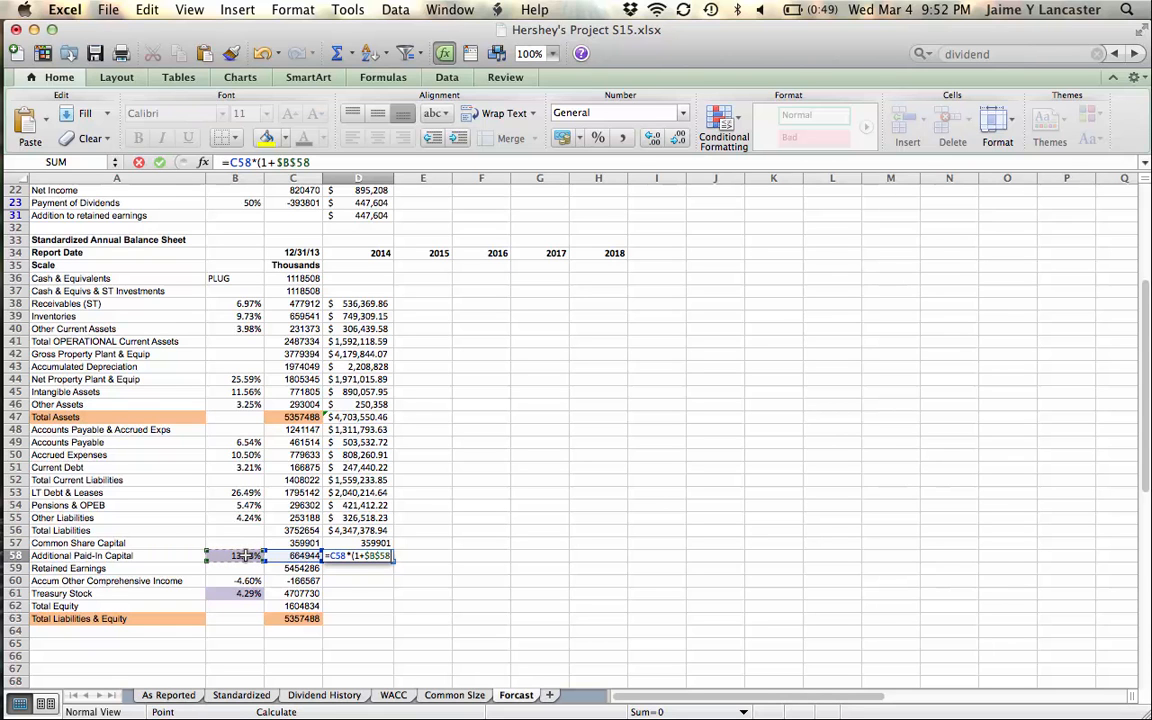
pyautogui.write(')')
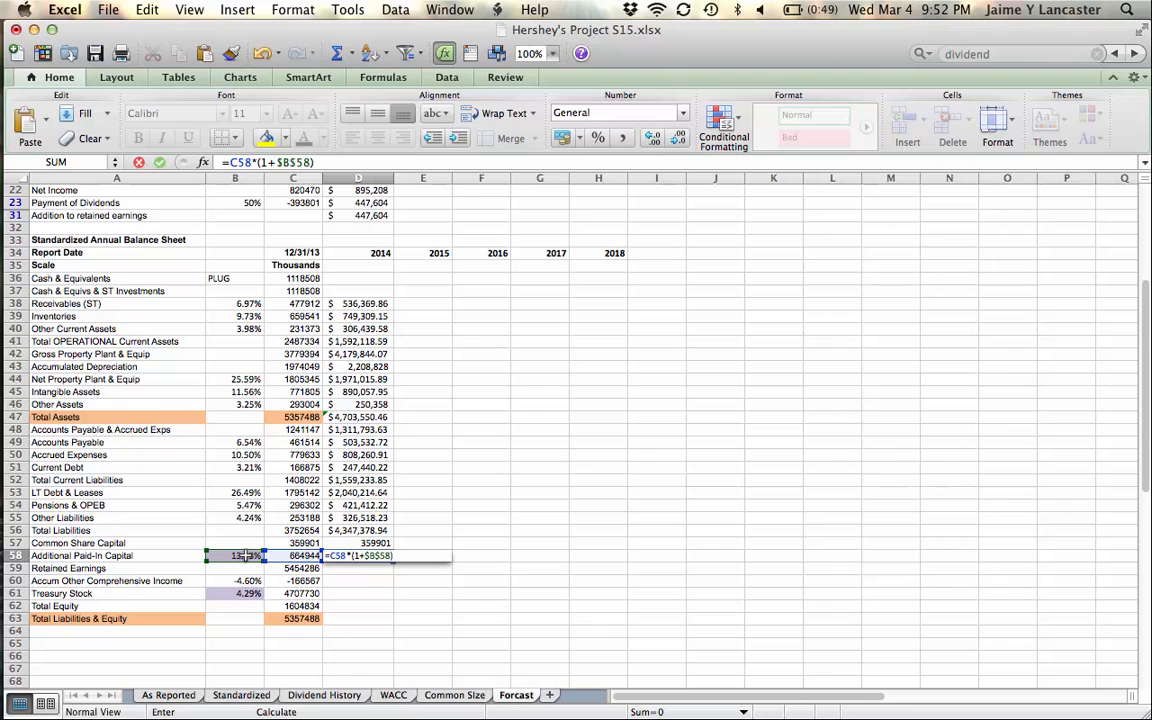
pyautogui.press('Return')
# Calculate 2014 Retained Earnings in D59 as the 2013 balance plus the 2014 addition to retained earnings, =C59+D31.
pyautogui.write('=')
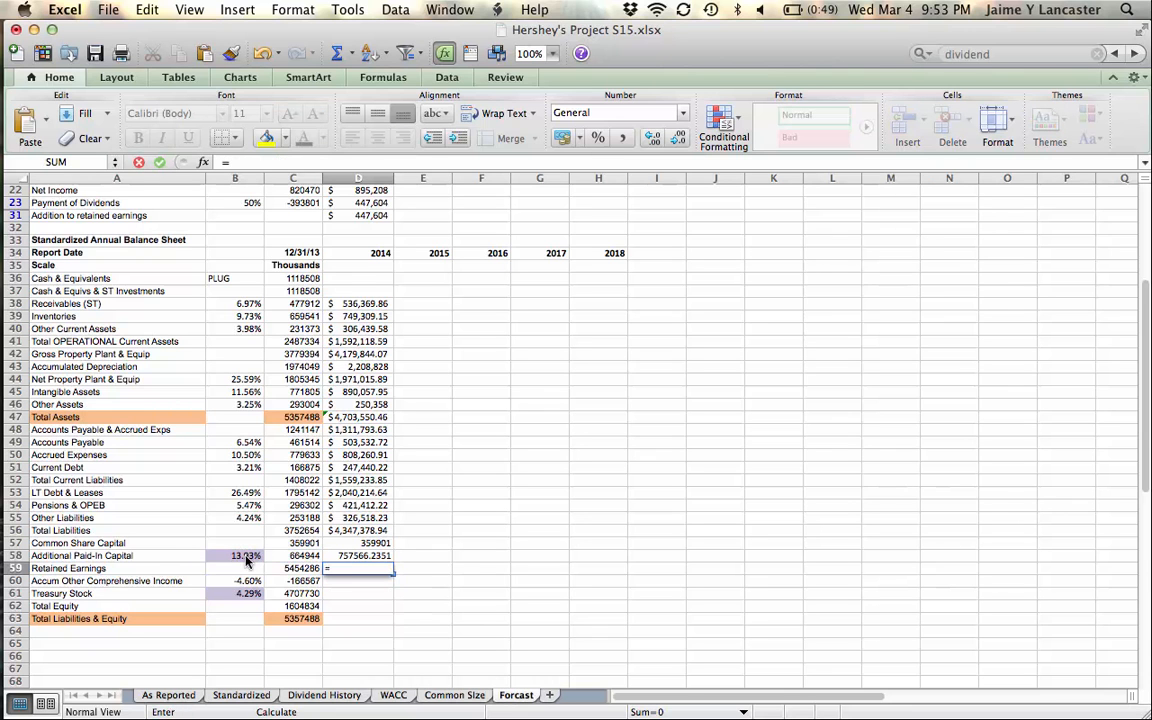
pyautogui.click(296, 567)
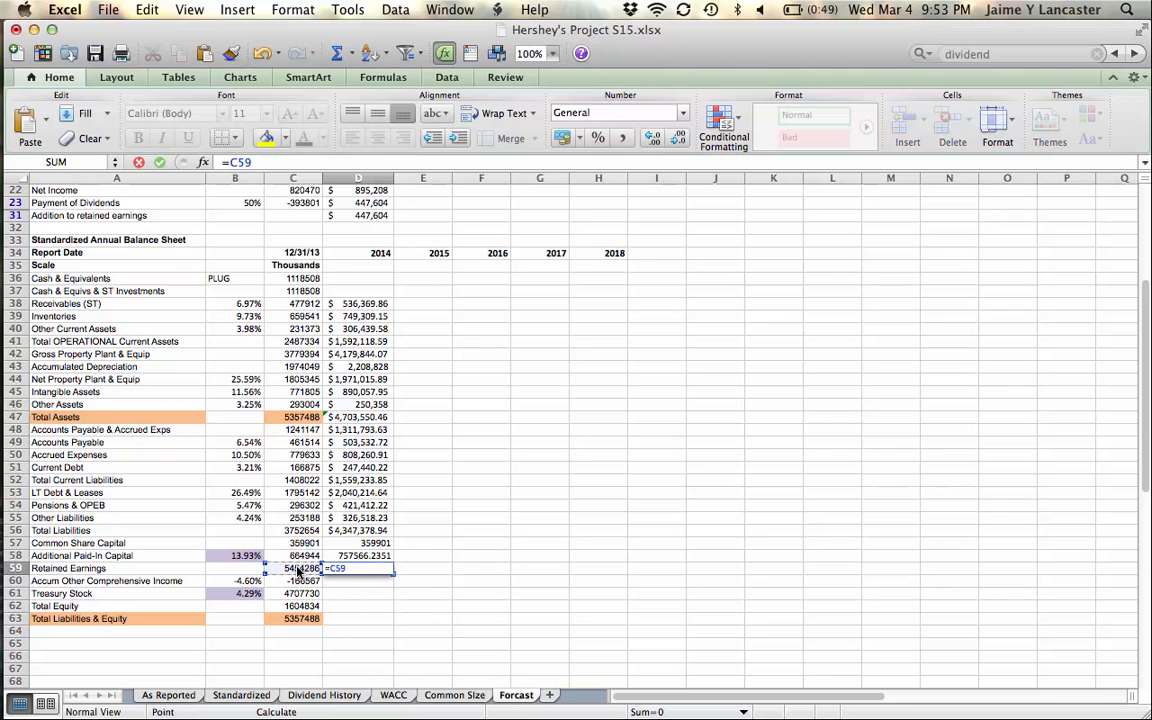
pyautogui.write('+')
pyautogui.click(362, 215)
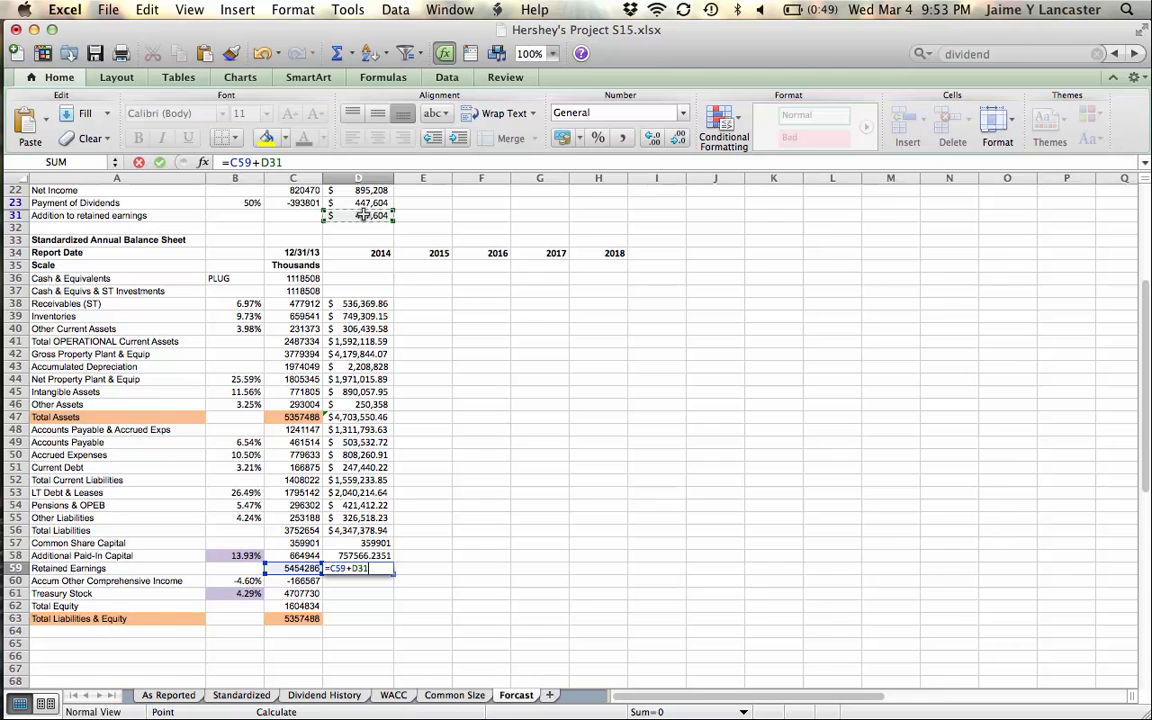
pyautogui.press('Return')
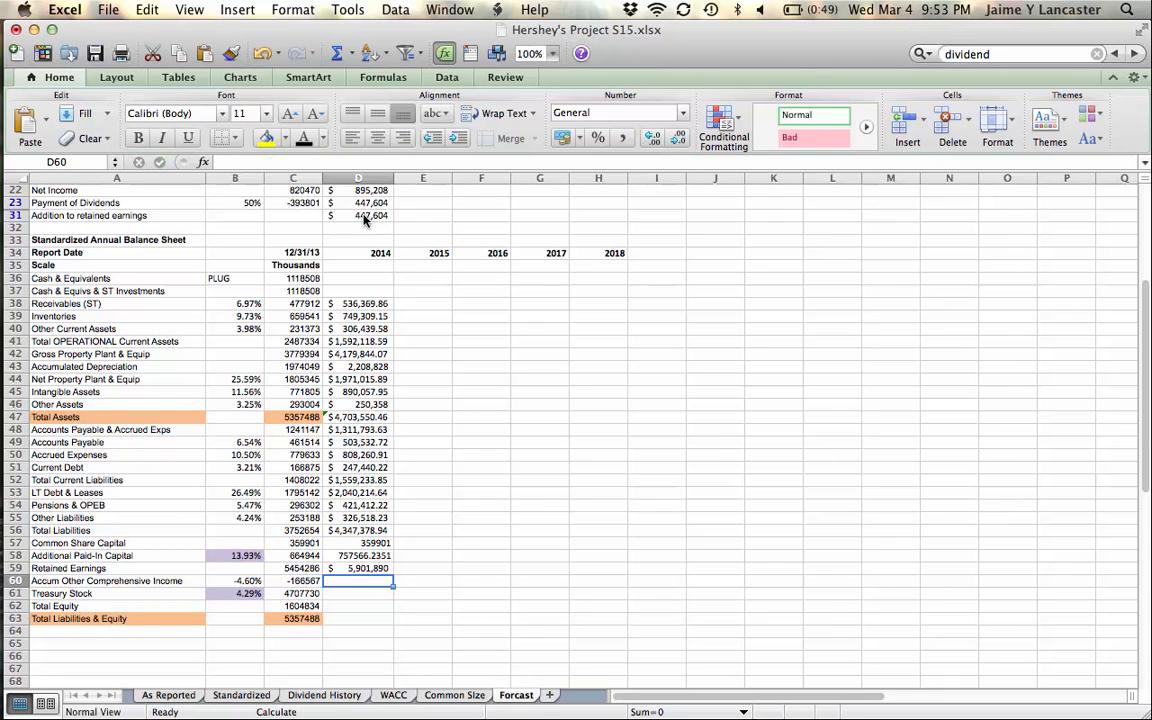
# Forecast 2014 Accum Other Comprehensive Income in D60 as its absolute value driver times 2014 total revenue, =$B$60*D9.
pyautogui.write('=')
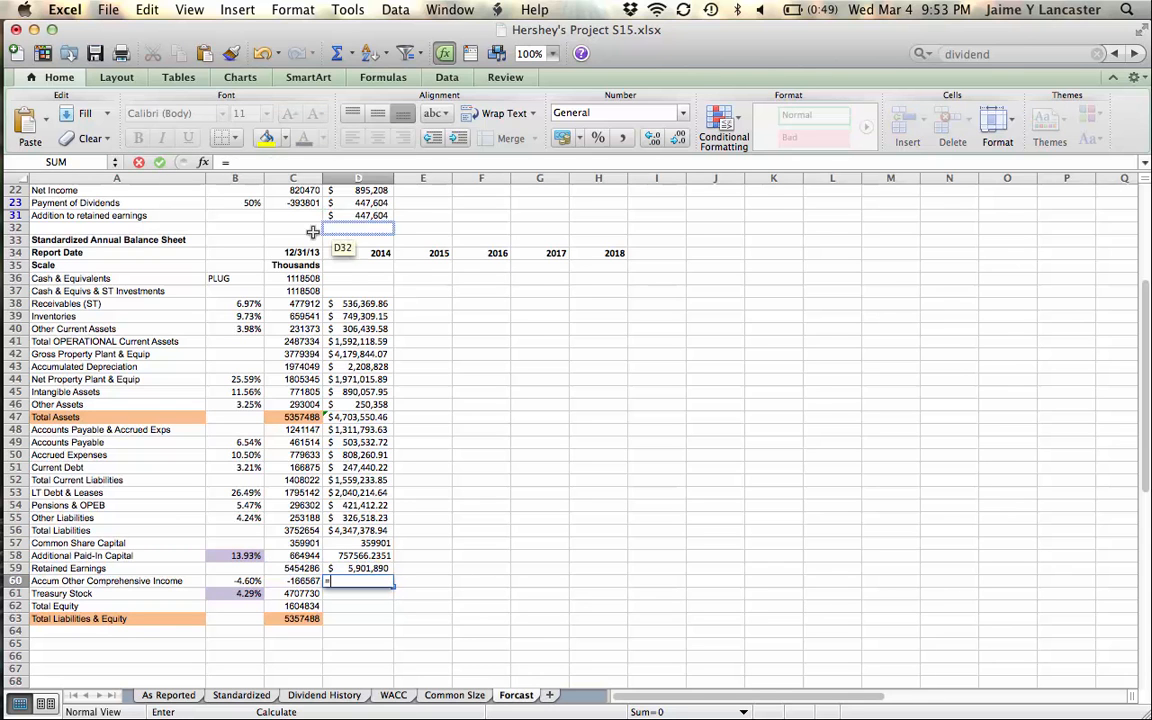
pyautogui.click(231, 580)
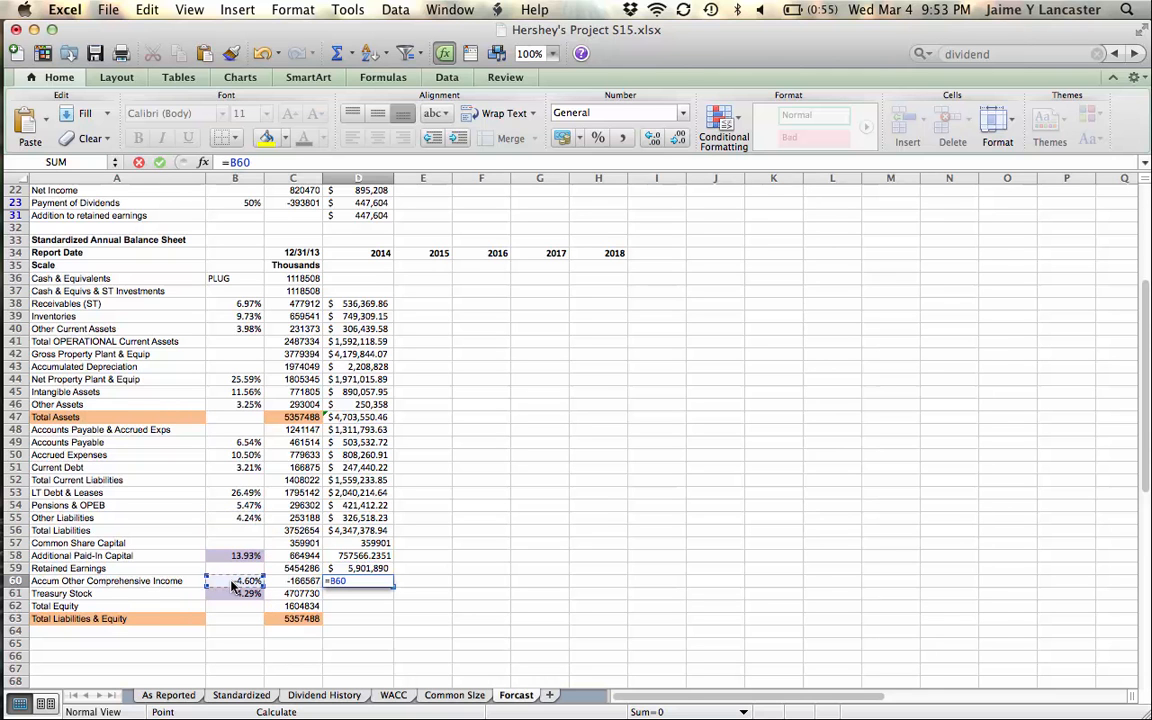
pyautogui.press('super+t')
pyautogui.write('*')
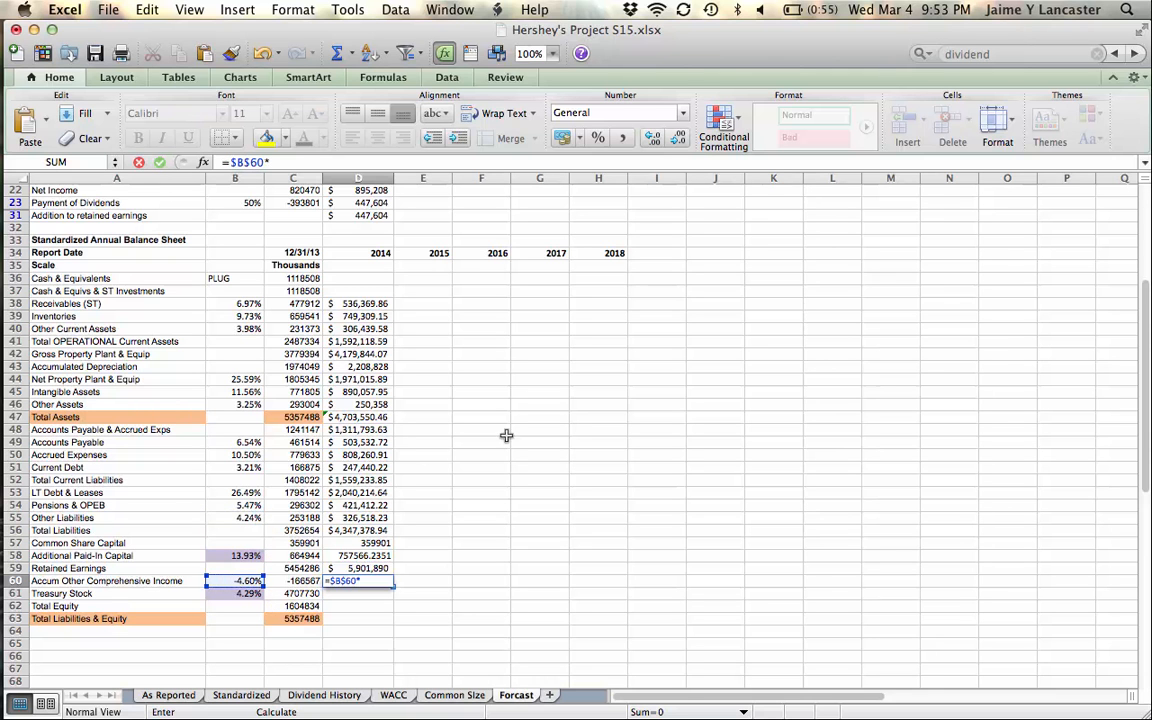
pyautogui.scroll(7, 514, 443)
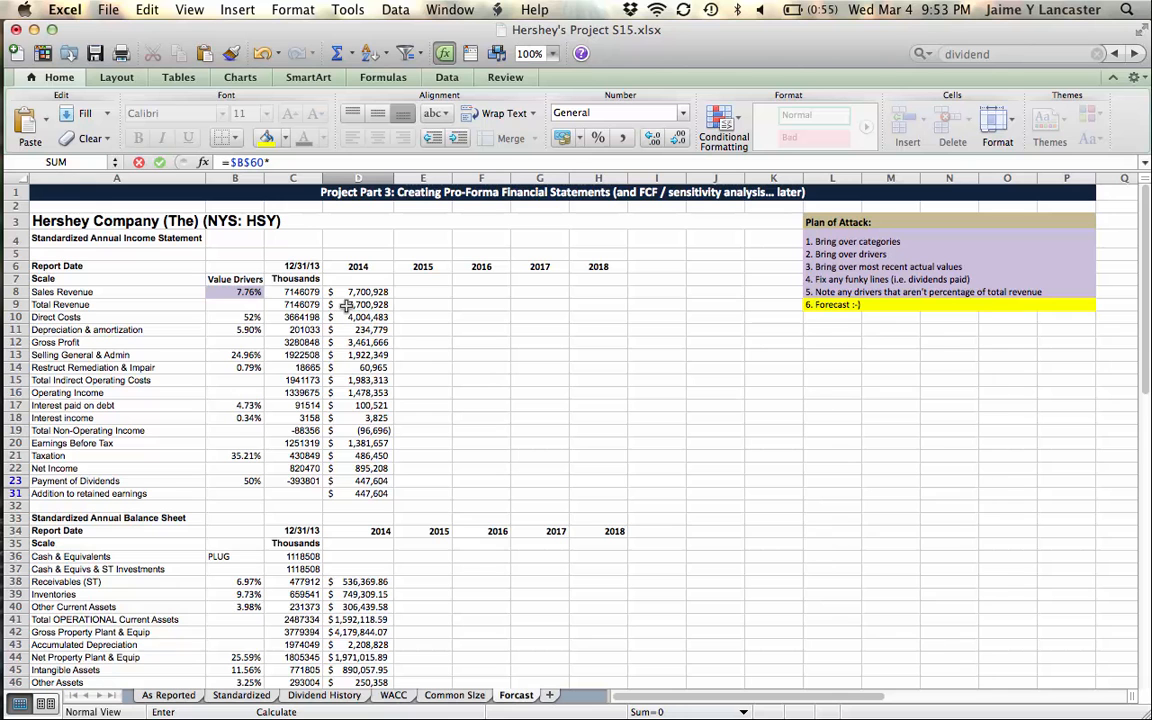
pyautogui.click(346, 306)
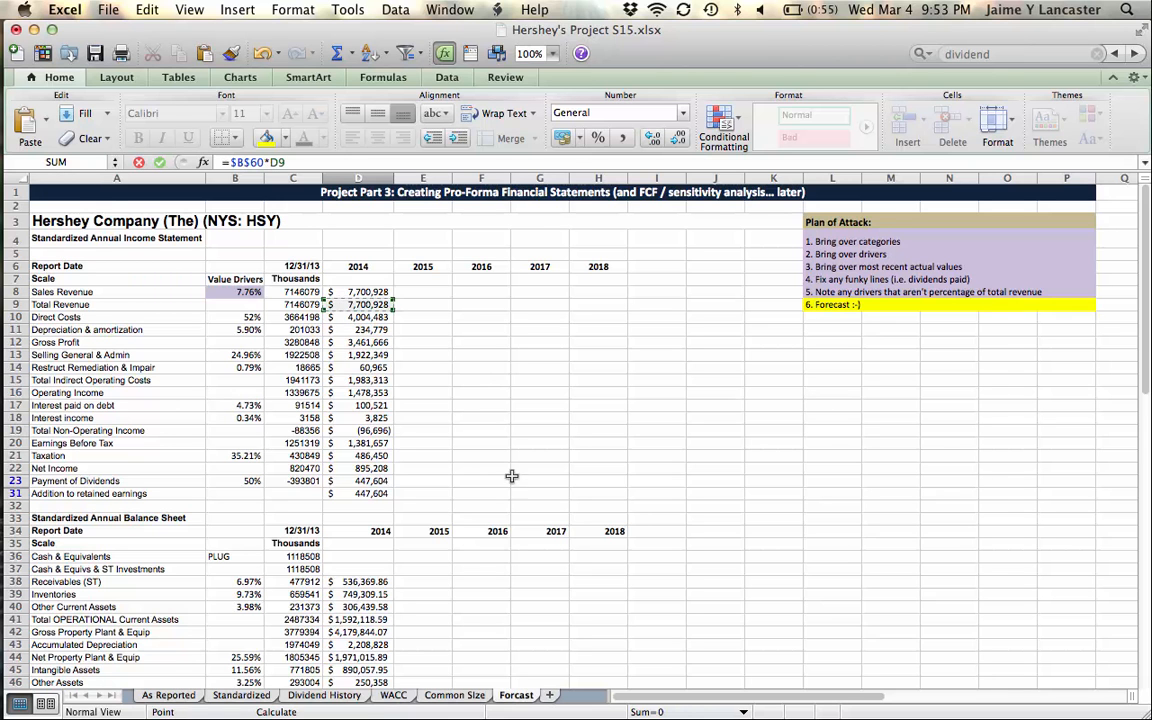
pyautogui.press('Return')
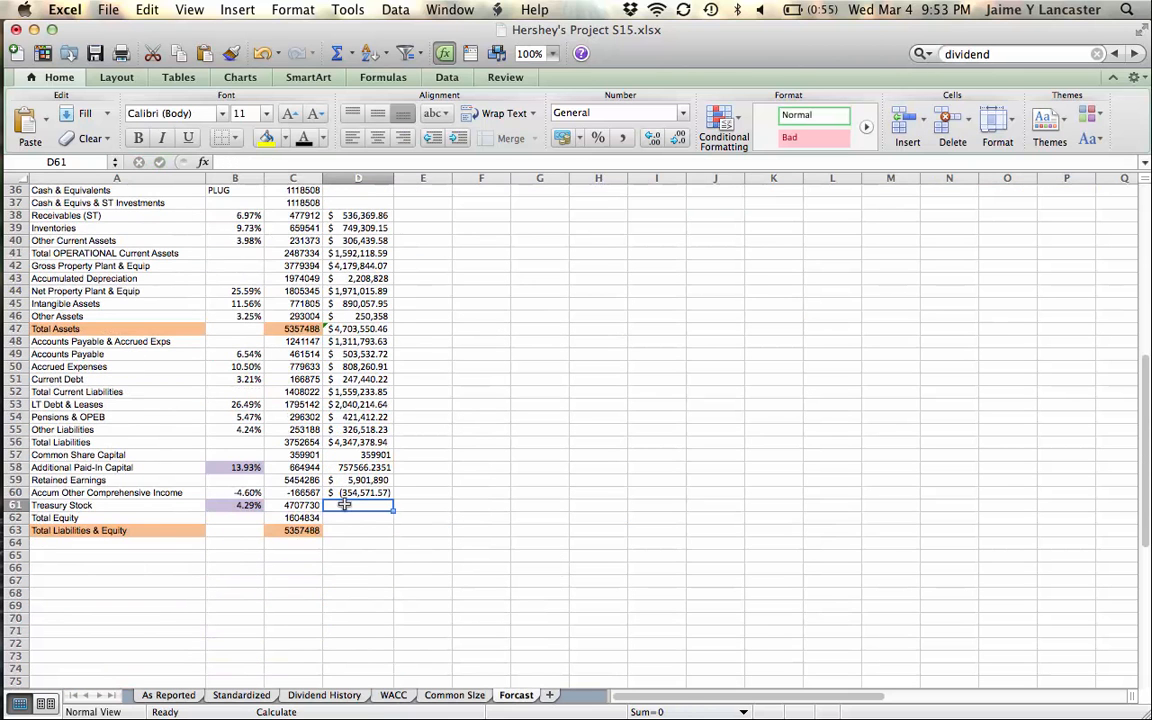
pyautogui.moveTo(234, 490); pyautogui.dragTo(333, 493)
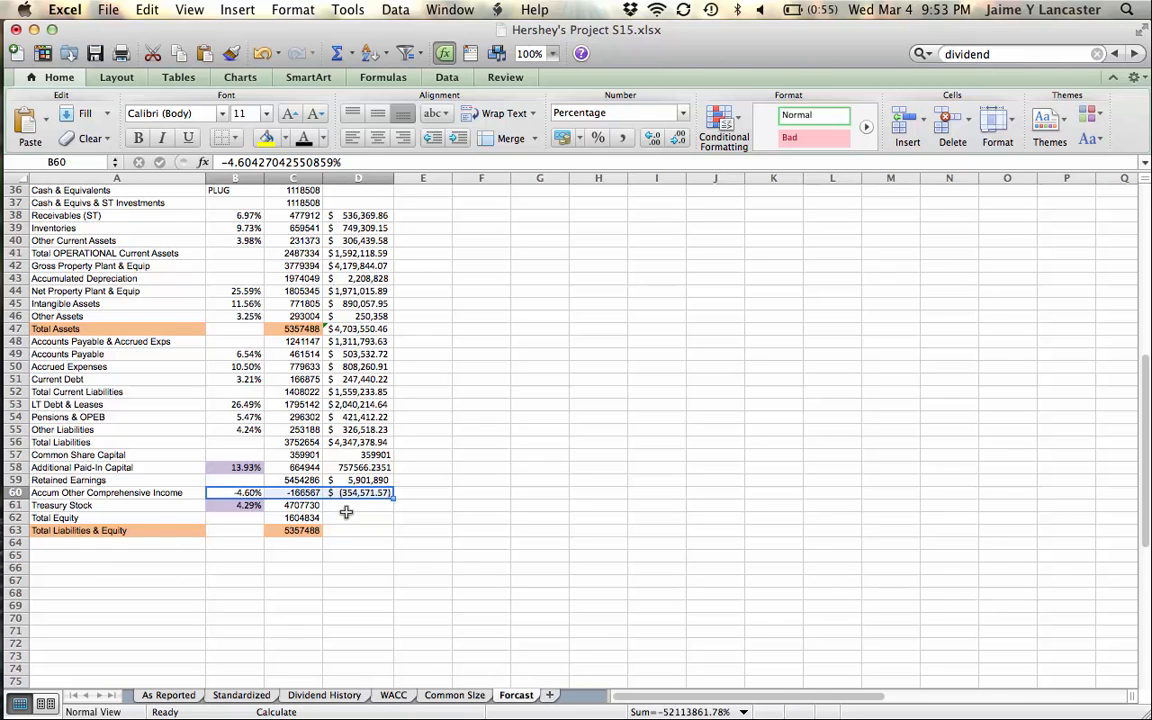
# Forecast 2014 Treasury Stock in D61 by growing the 2013 amount by its absolute growth driver, =C61*(1+$B$61).
pyautogui.click(345, 509)
pyautogui.write('=')
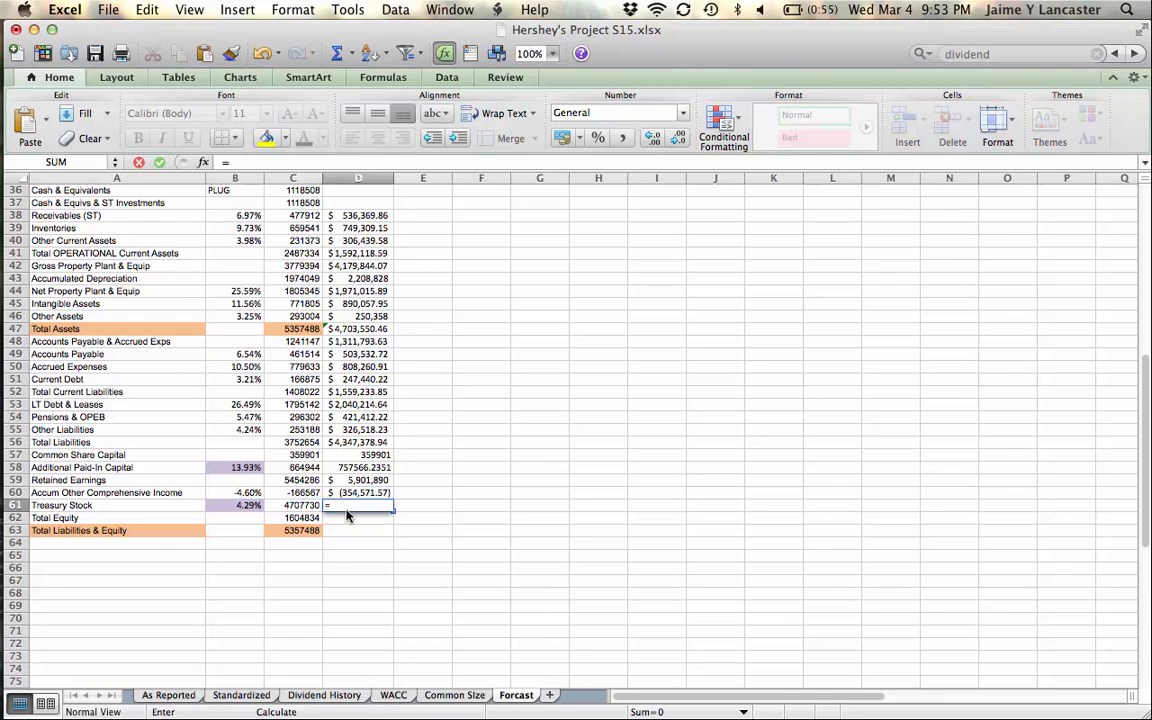
pyautogui.click(305, 506)
pyautogui.write('*')
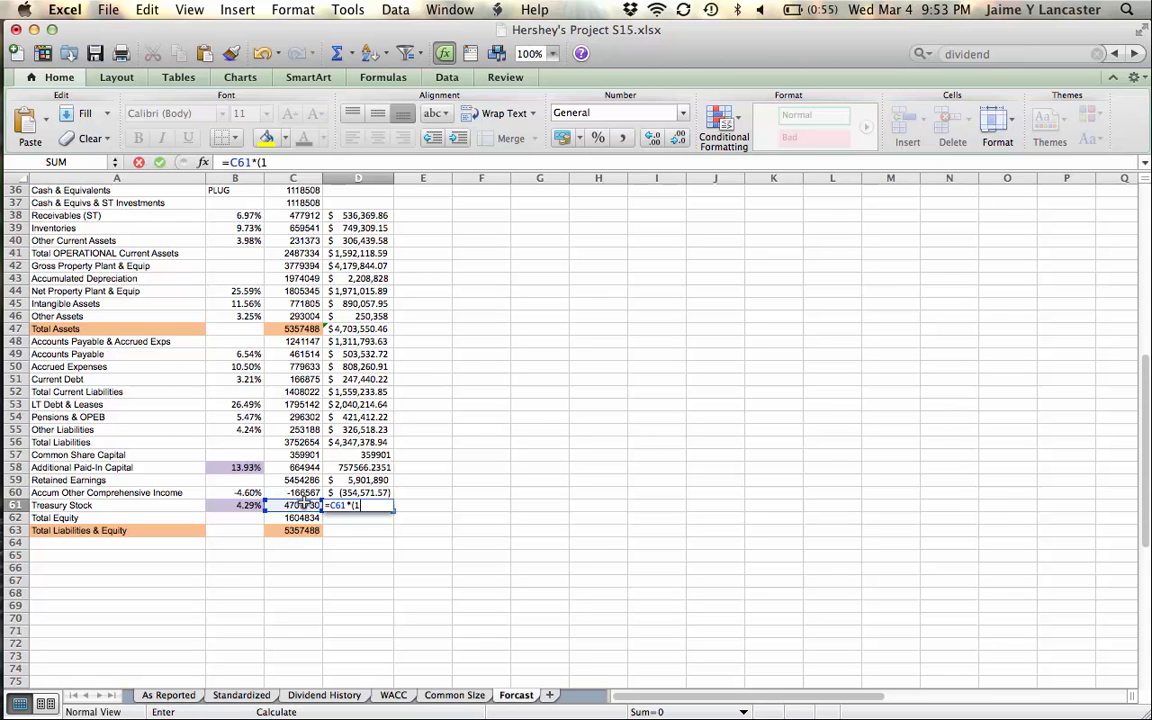
pyautogui.click(245, 505)
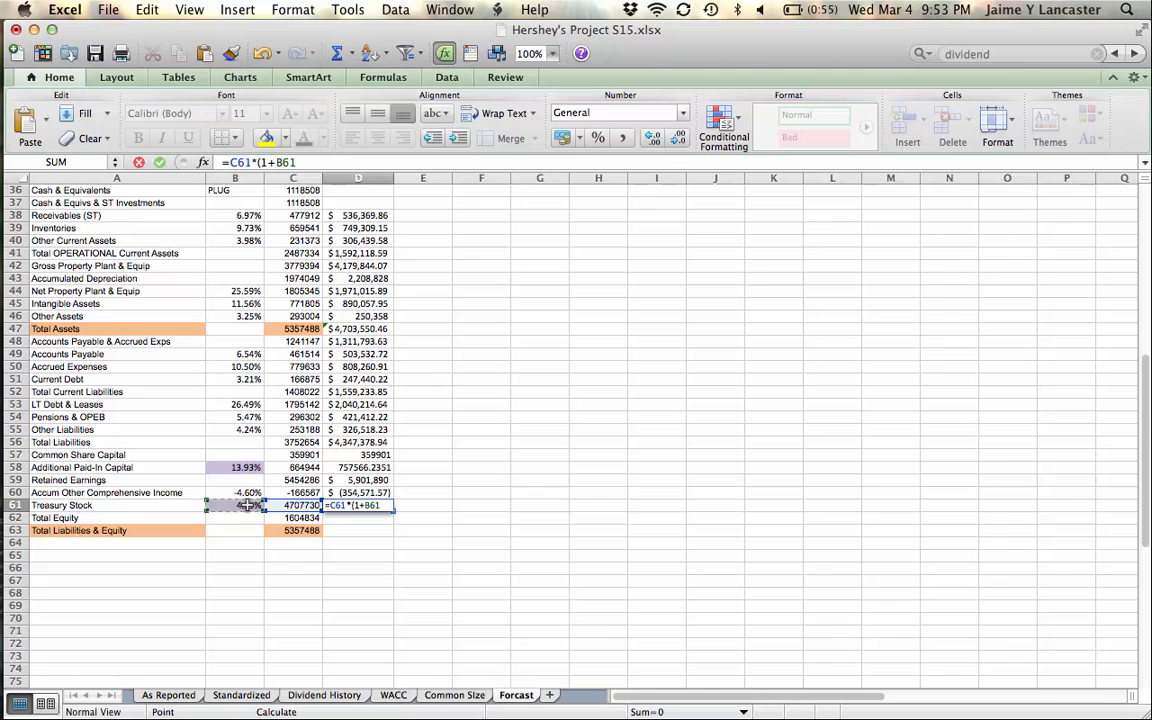
pyautogui.press('super+t')
pyautogui.write(')')
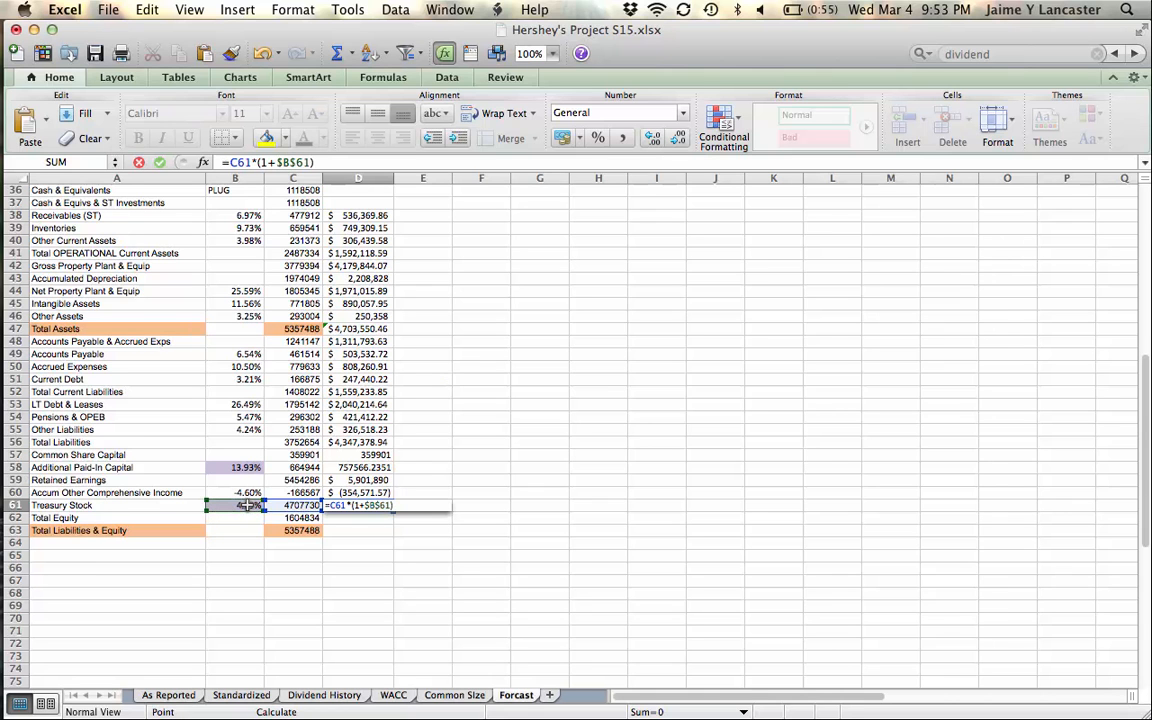
pyautogui.press('Return')
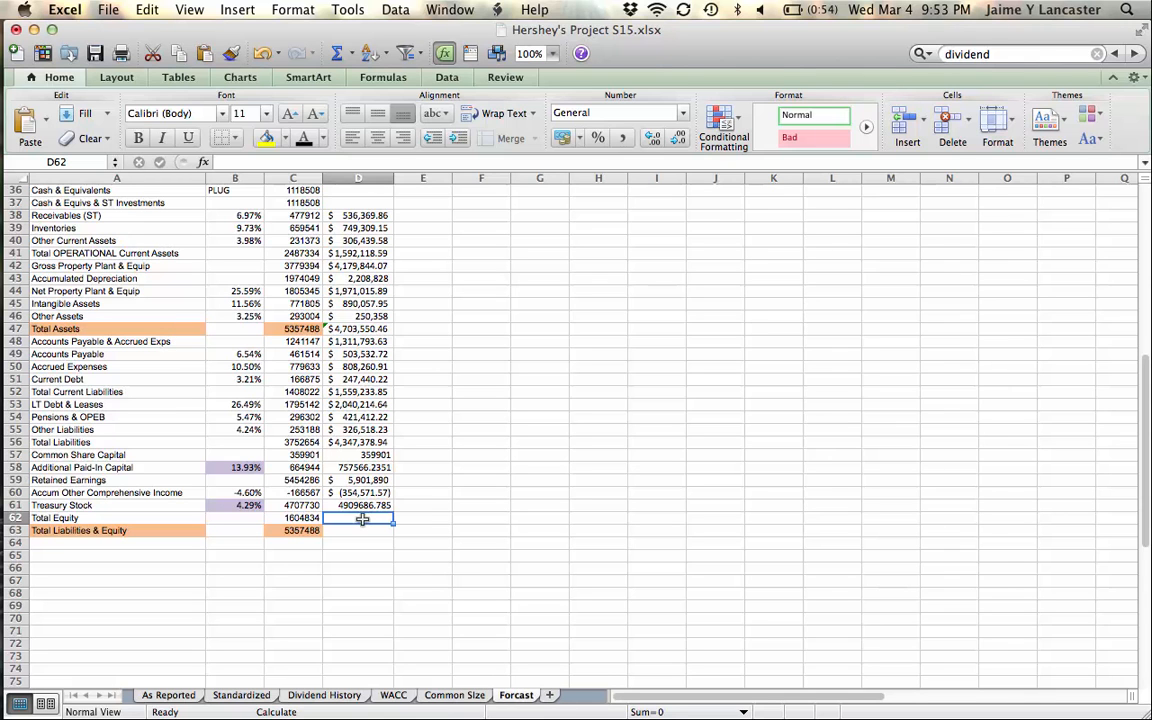
# Calculate 2014 Total Equity in D62 by adding the four equity items and subtracting treasury stock, =D57+D58+D59+D60-D61.
pyautogui.write('=')
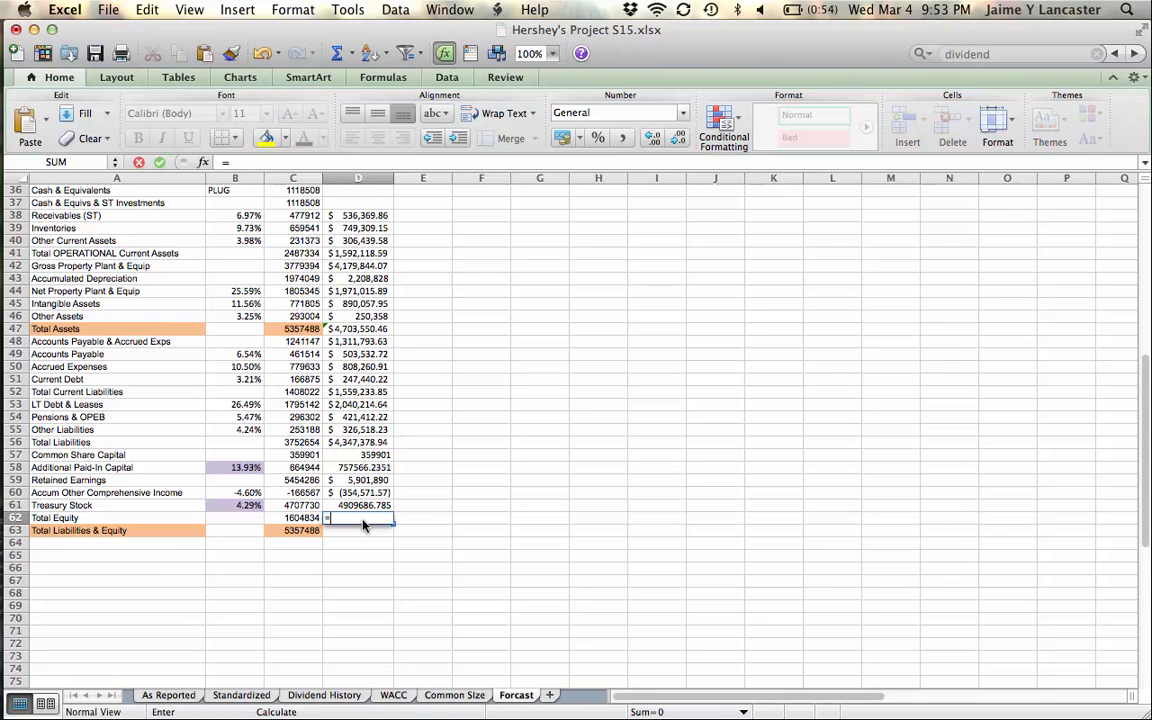
pyautogui.click(372, 456)
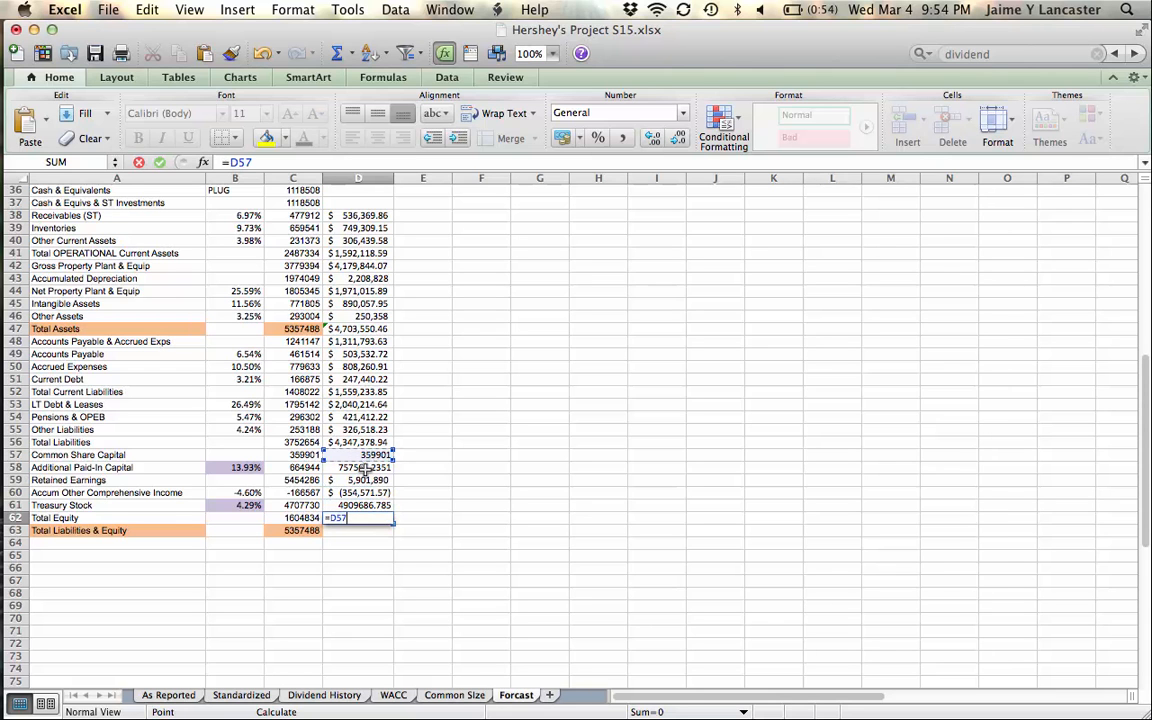
pyautogui.write('+')
pyautogui.click(364, 467)
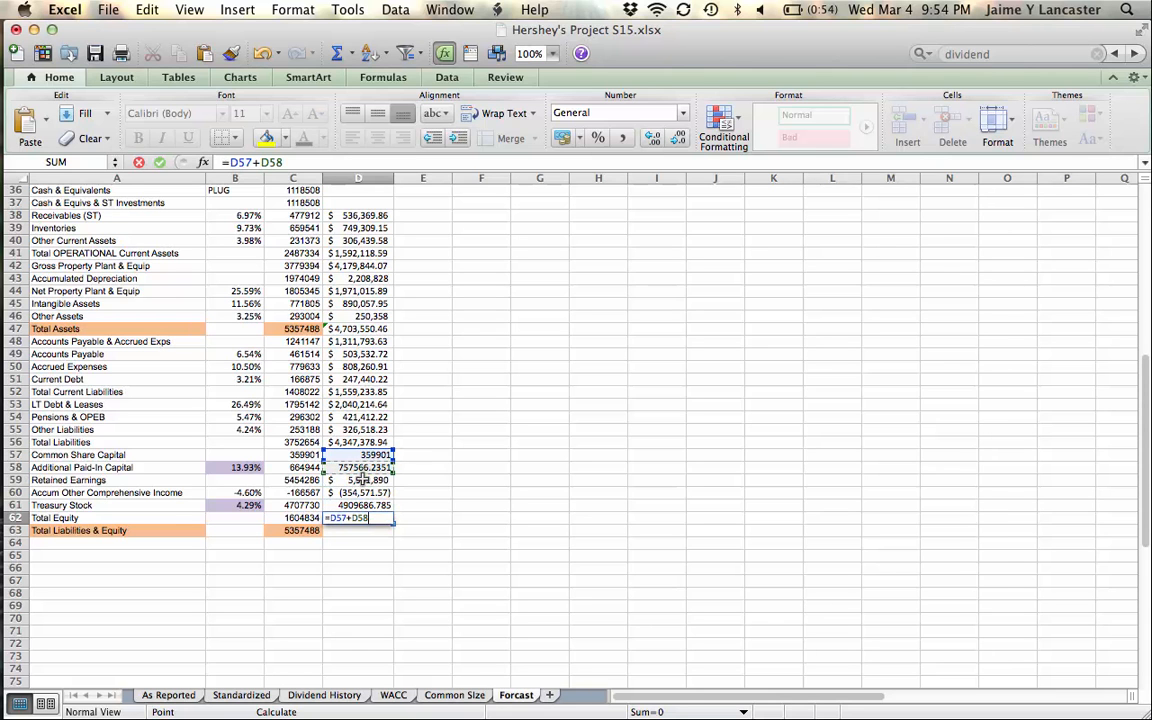
pyautogui.write('+')
pyautogui.click(361, 480)
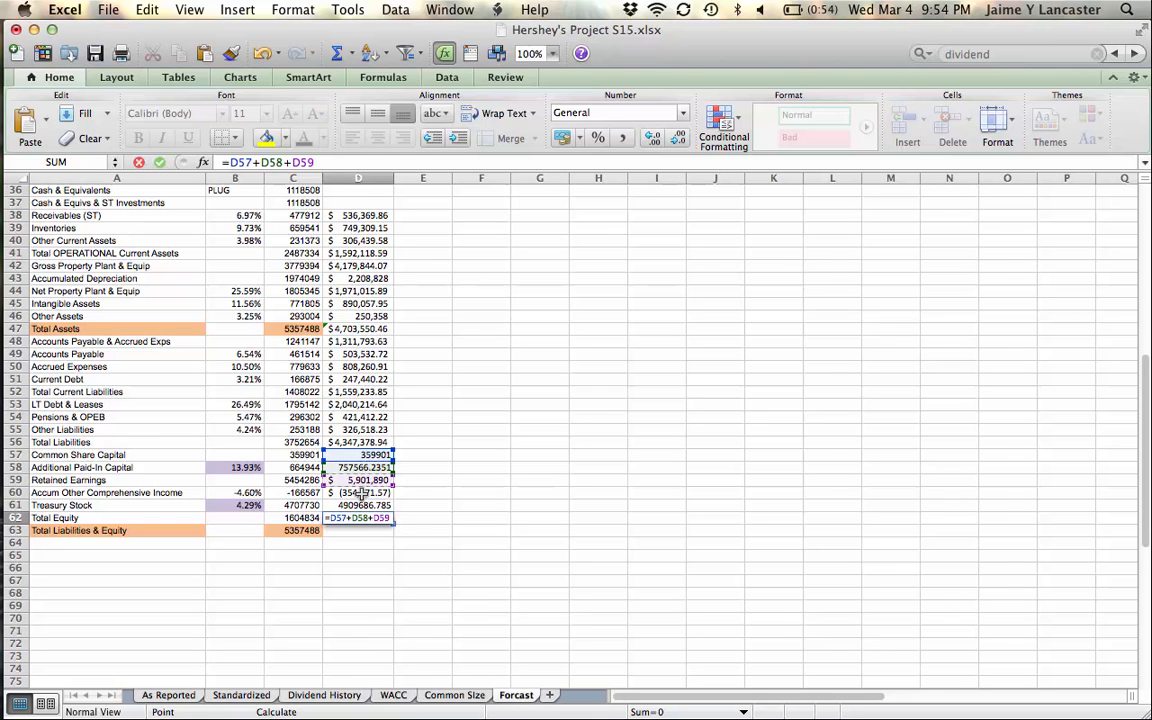
pyautogui.write('+')
pyautogui.click(361, 493)
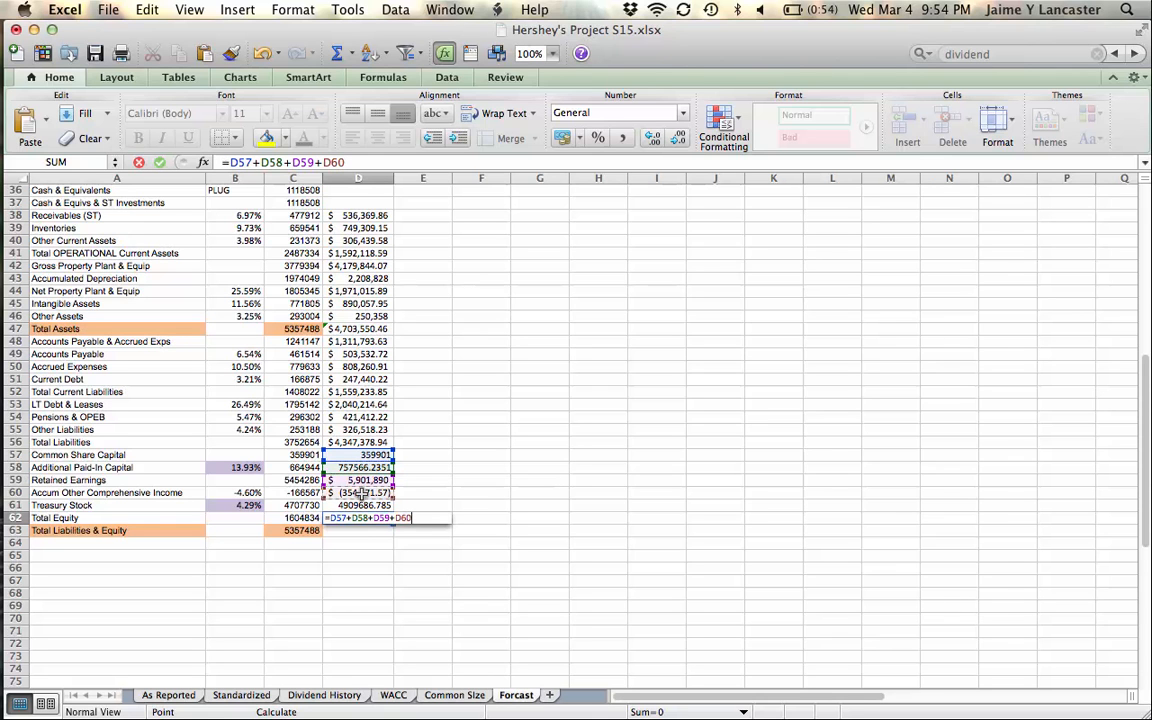
pyautogui.write('-')
pyautogui.click(359, 506)
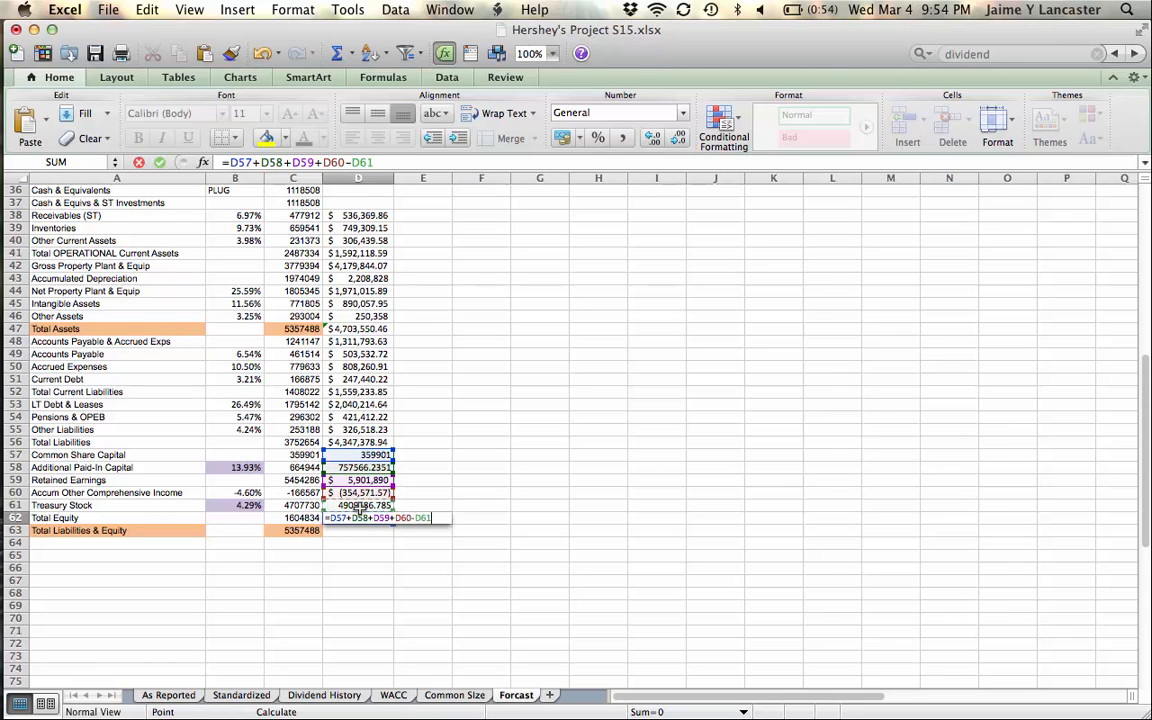
pyautogui.press('Return')
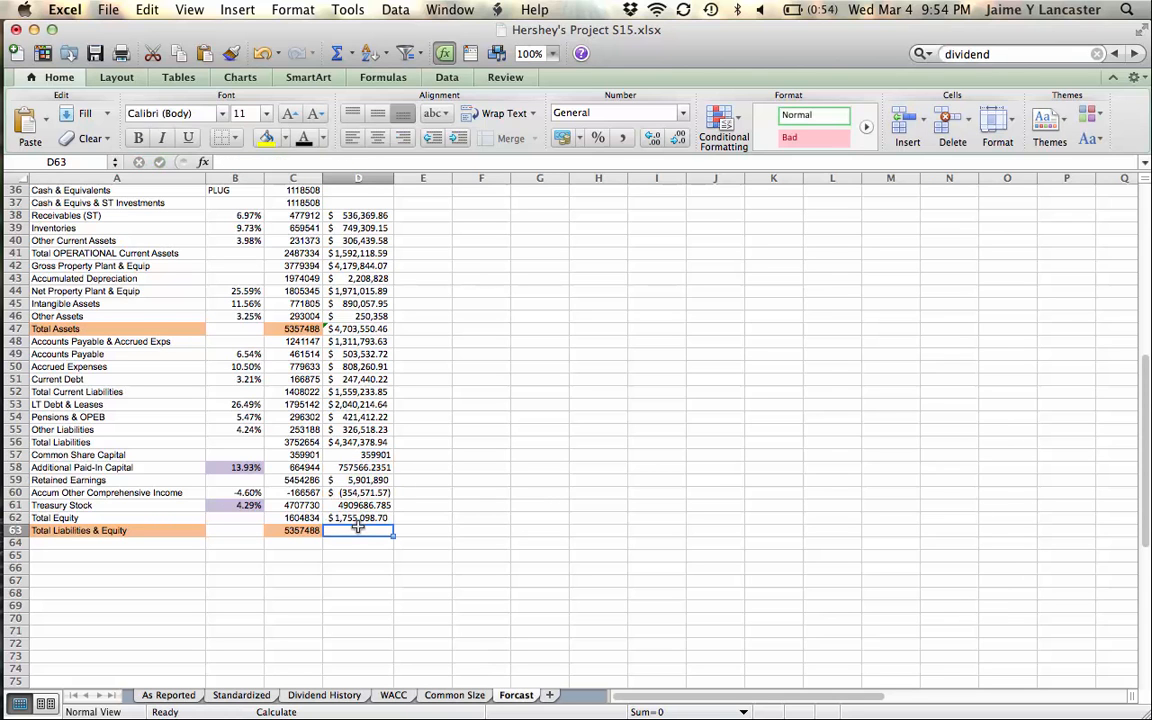
# Calculate 2014 Total Liabilities & Equity in D63 as total equity plus total liabilities, =D62+D56.
pyautogui.write('=')
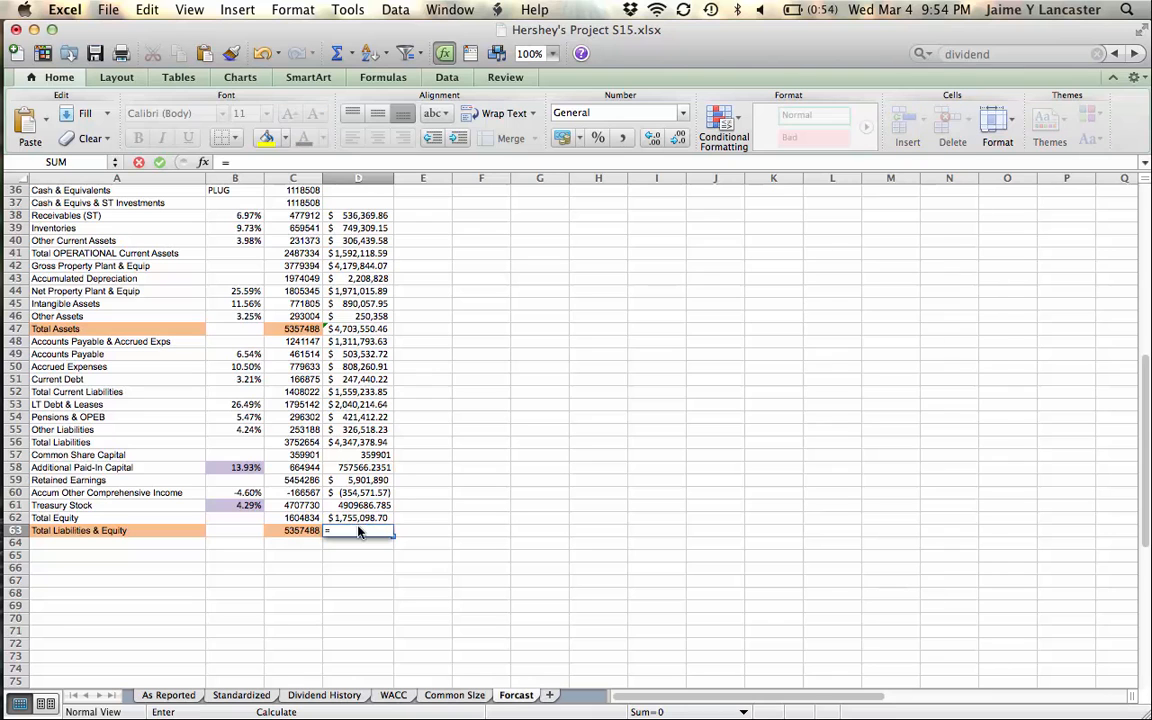
pyautogui.click(357, 517)
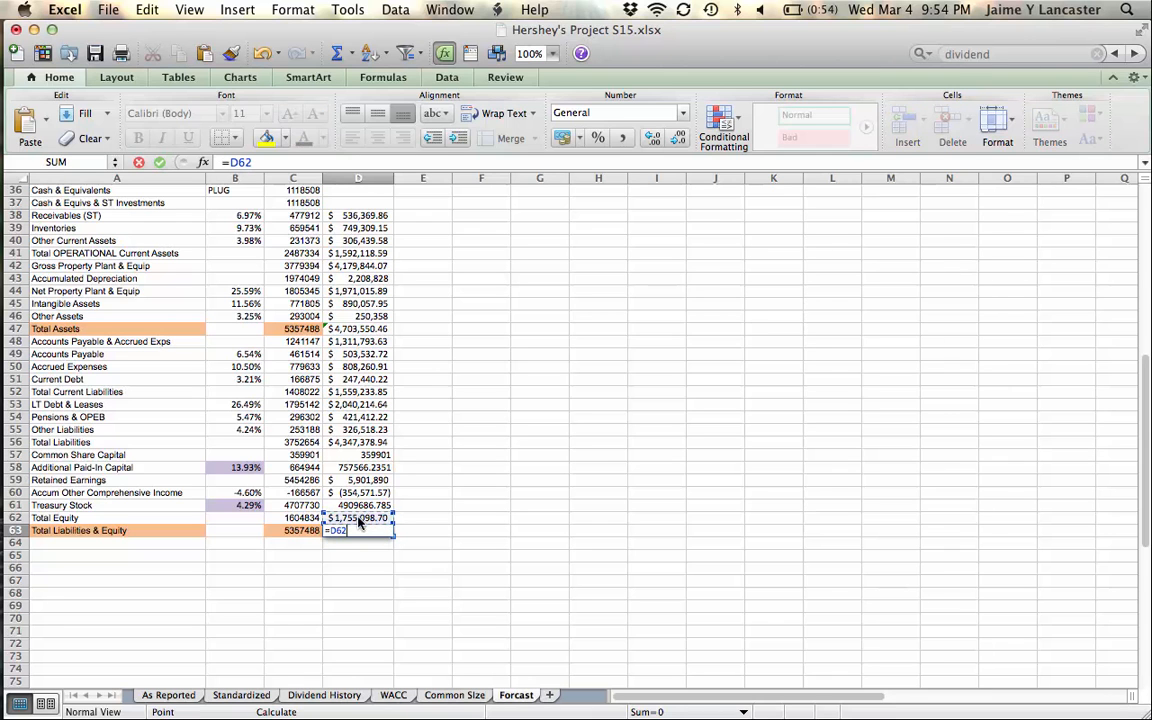
pyautogui.write('+')
pyautogui.click(355, 442)
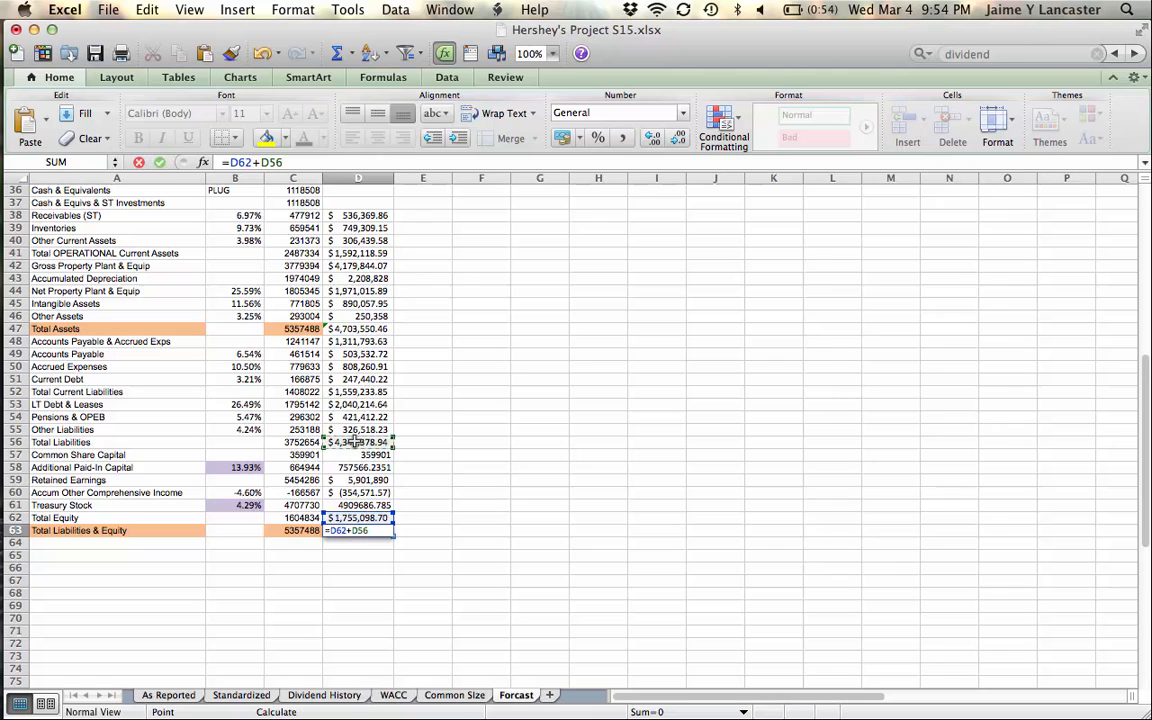
pyautogui.press('Return')
pyautogui.click(355, 530)
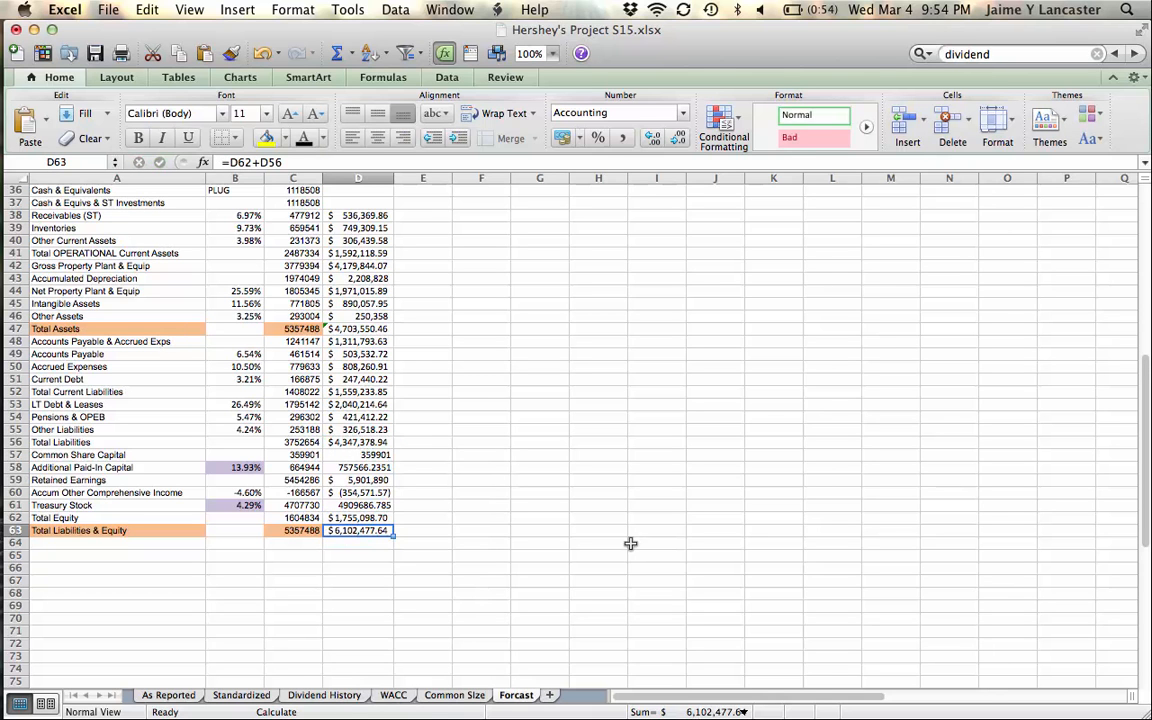
# Extend the light orange fill across the Total Assets and Total Liabilities & Equity rows, from the 2013 column through 2018.
pyautogui.scroll(2, 630, 543)
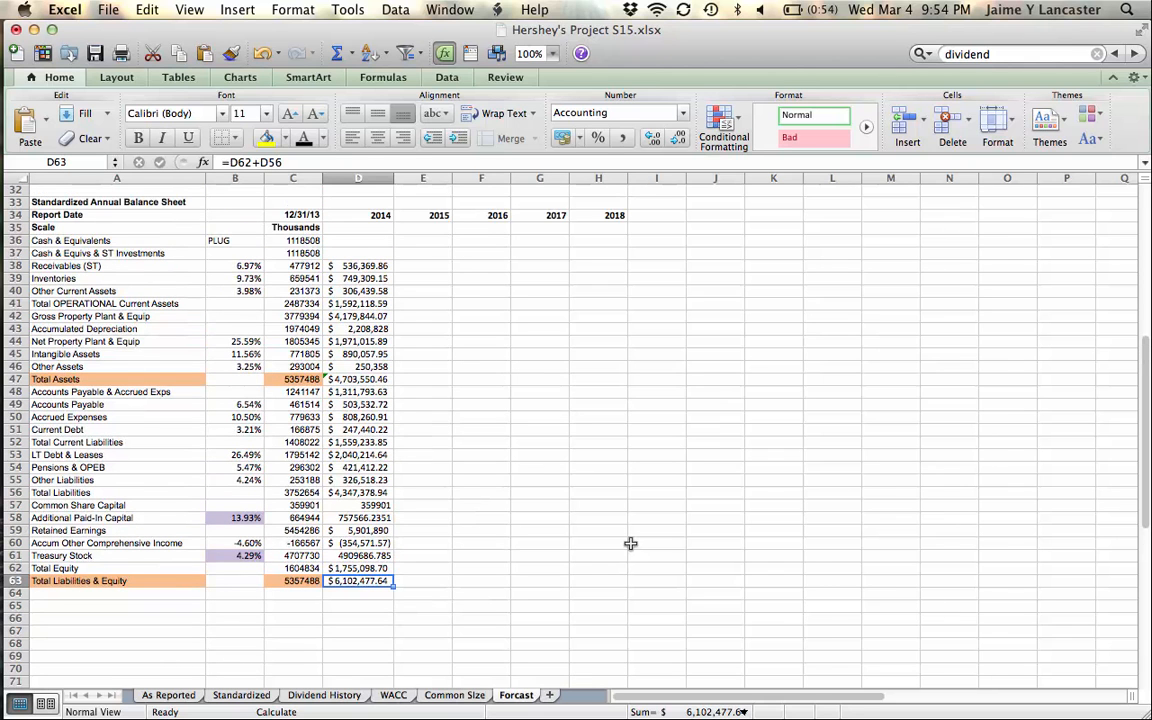
pyautogui.click(364, 255)
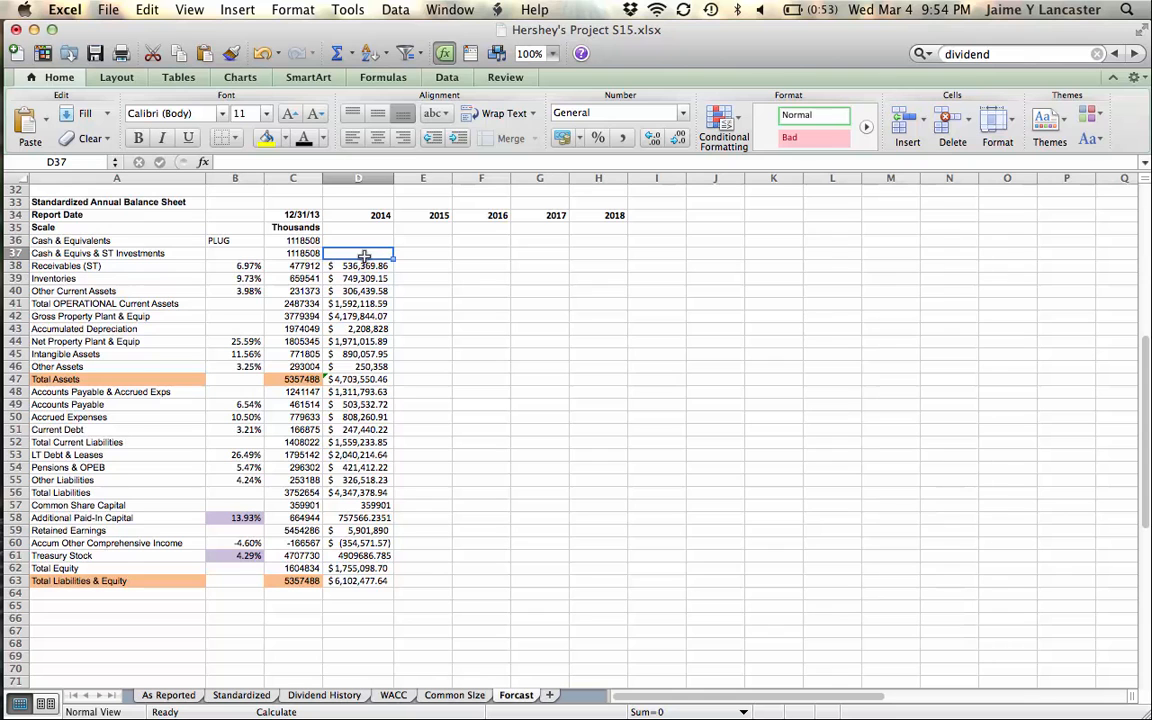
pyautogui.moveTo(300, 379); pyautogui.dragTo(586, 379)
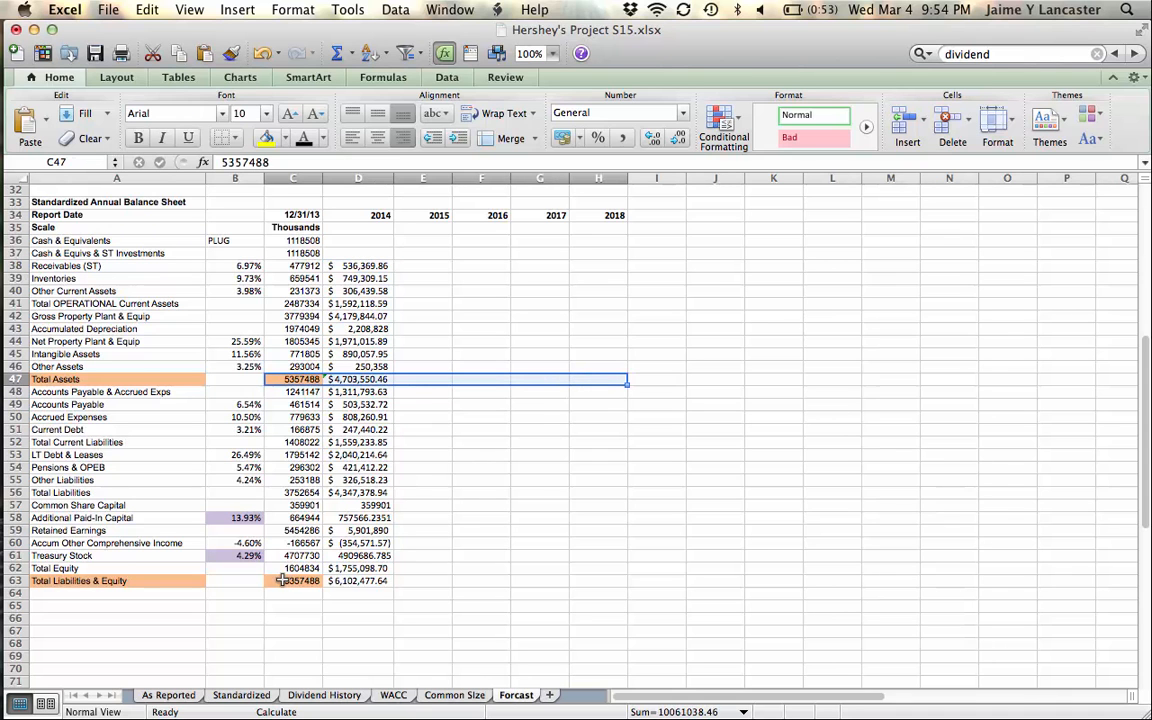
pyautogui.moveTo(300, 581); pyautogui.dragTo(617, 576)
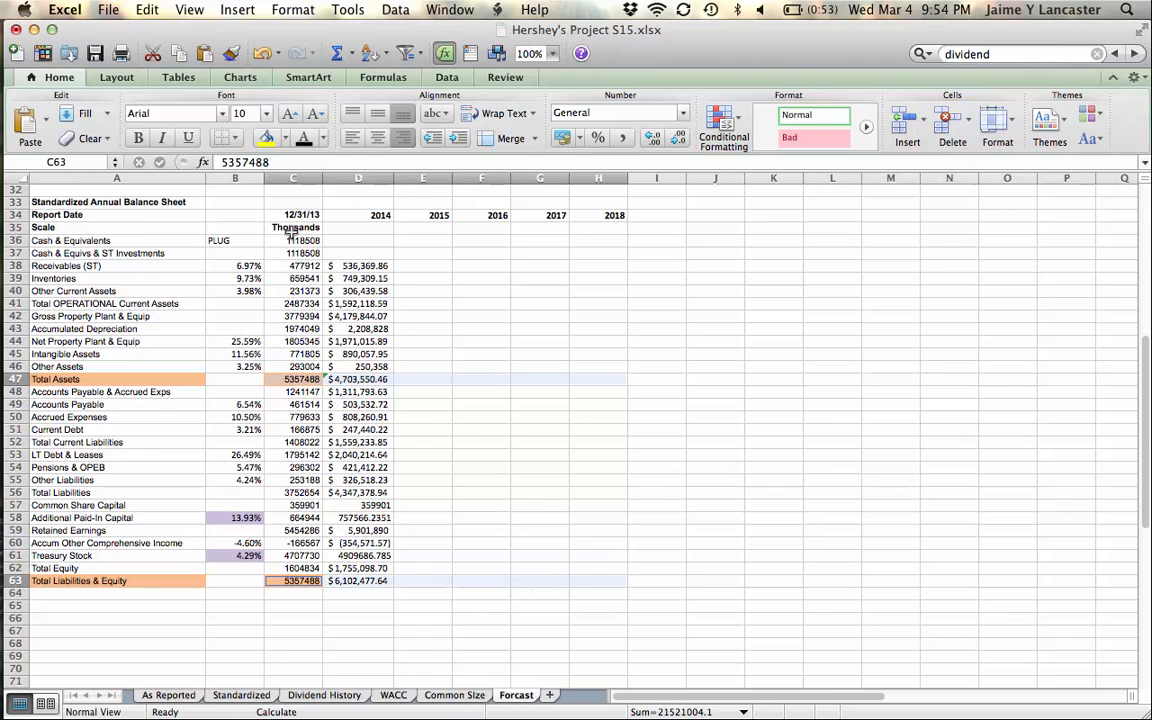
pyautogui.click(286, 139)
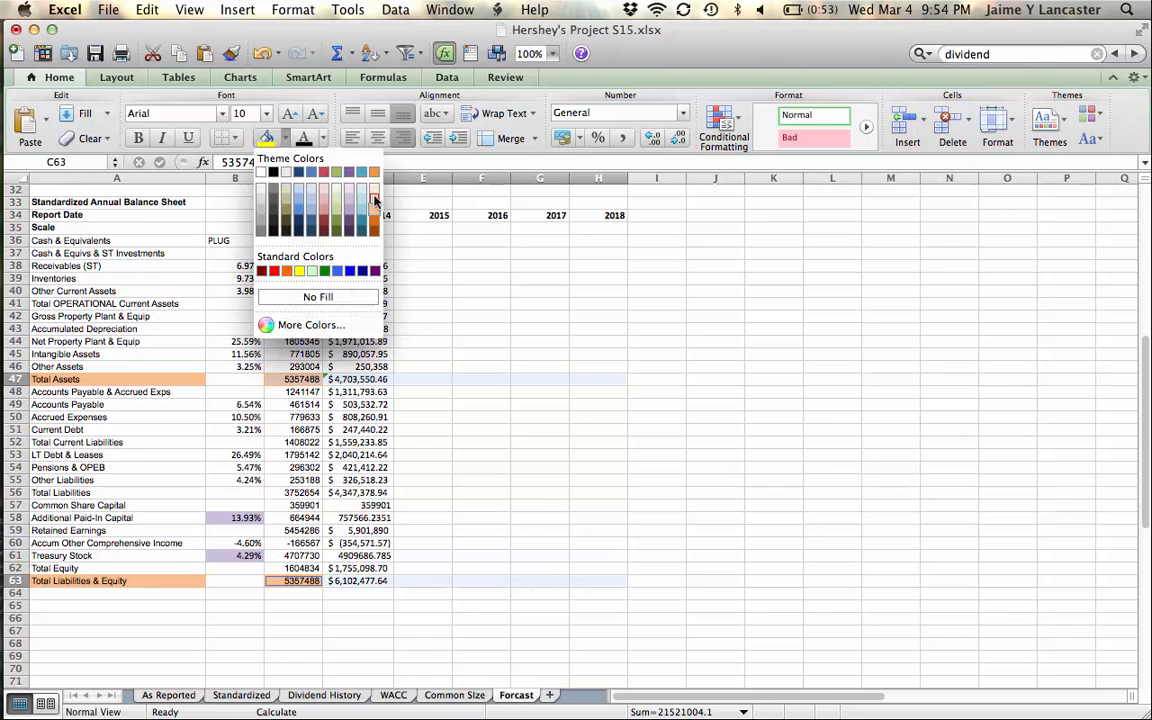
pyautogui.click(341, 189)
pyautogui.click(478, 379)
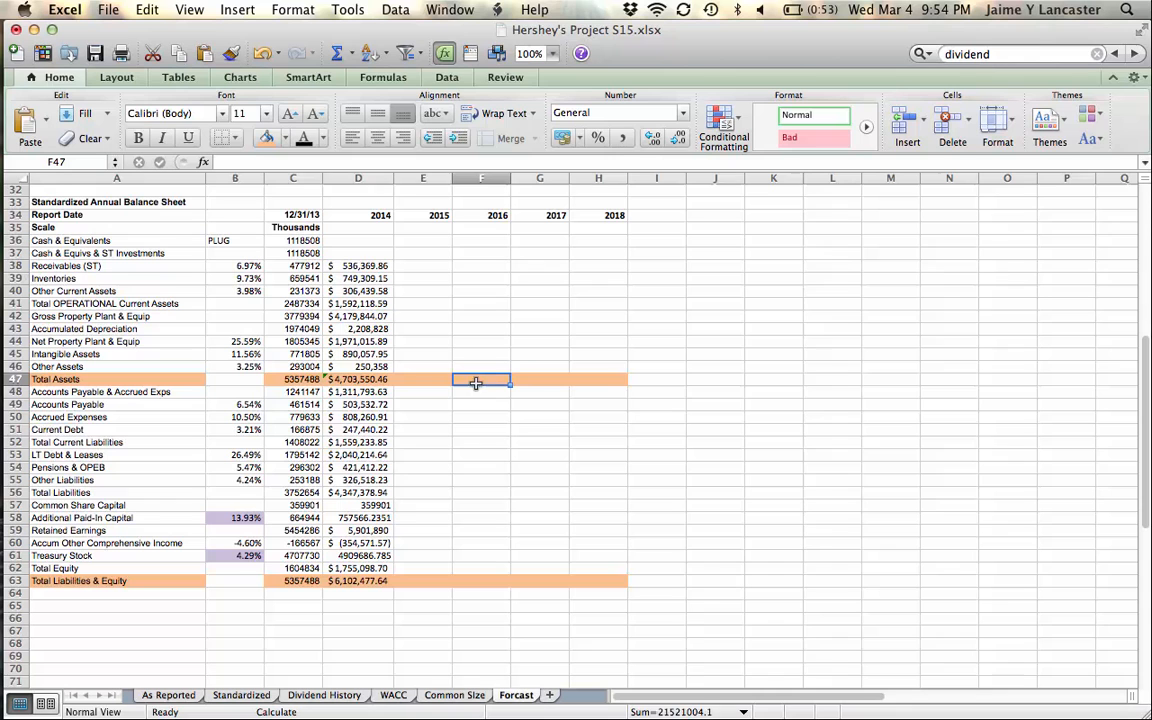
# Calculate 2014 Cash & Equivs & ST Investments in D37 as total liabilities and equity less all non-cash assets, =D63-D41-D44-D45-D46.
pyautogui.click(360, 254)
pyautogui.write('=')
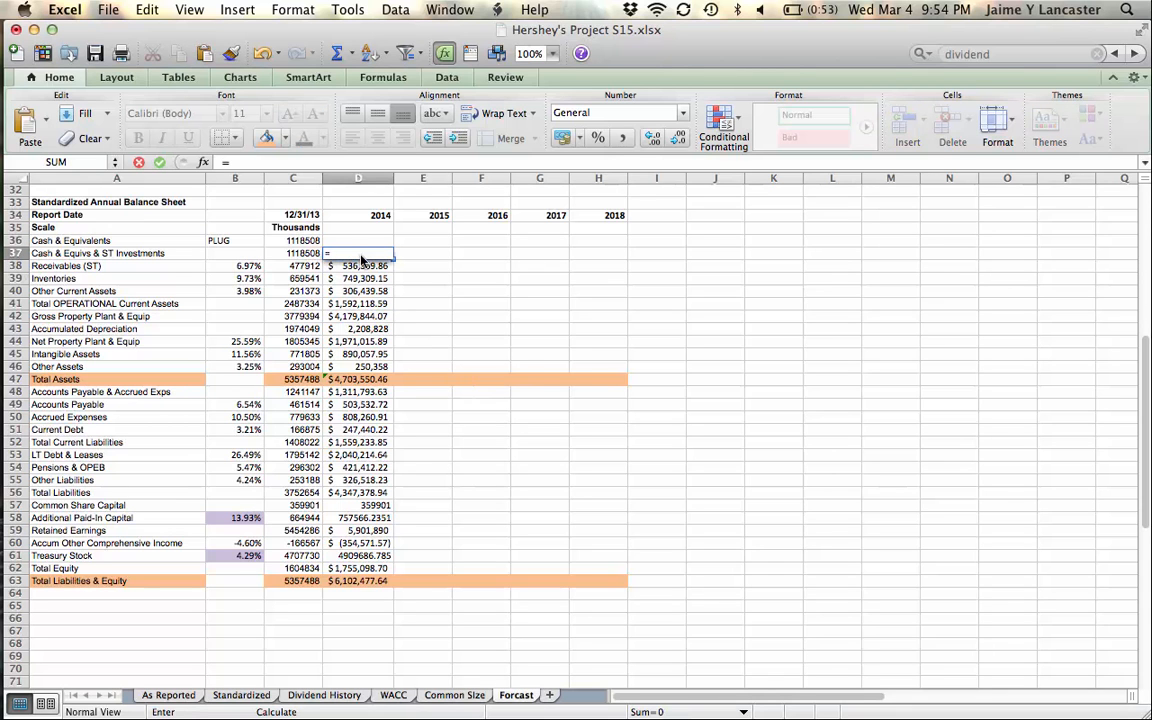
pyautogui.click(348, 578)
pyautogui.write('-')
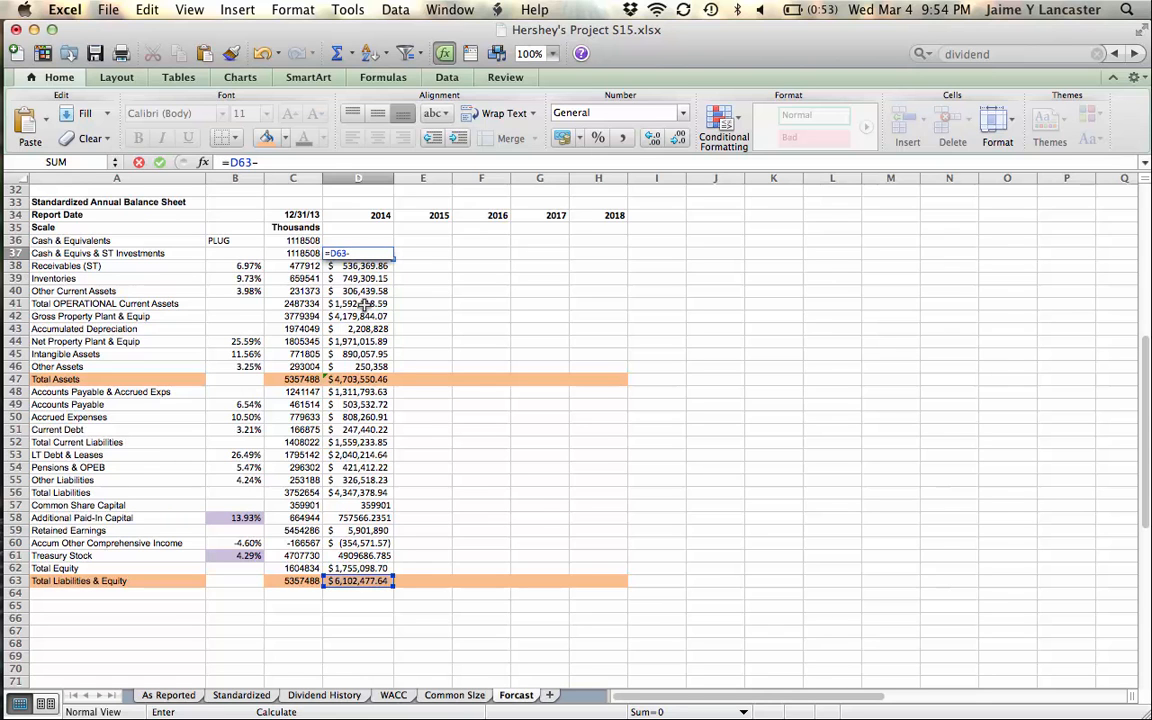
pyautogui.click(365, 305)
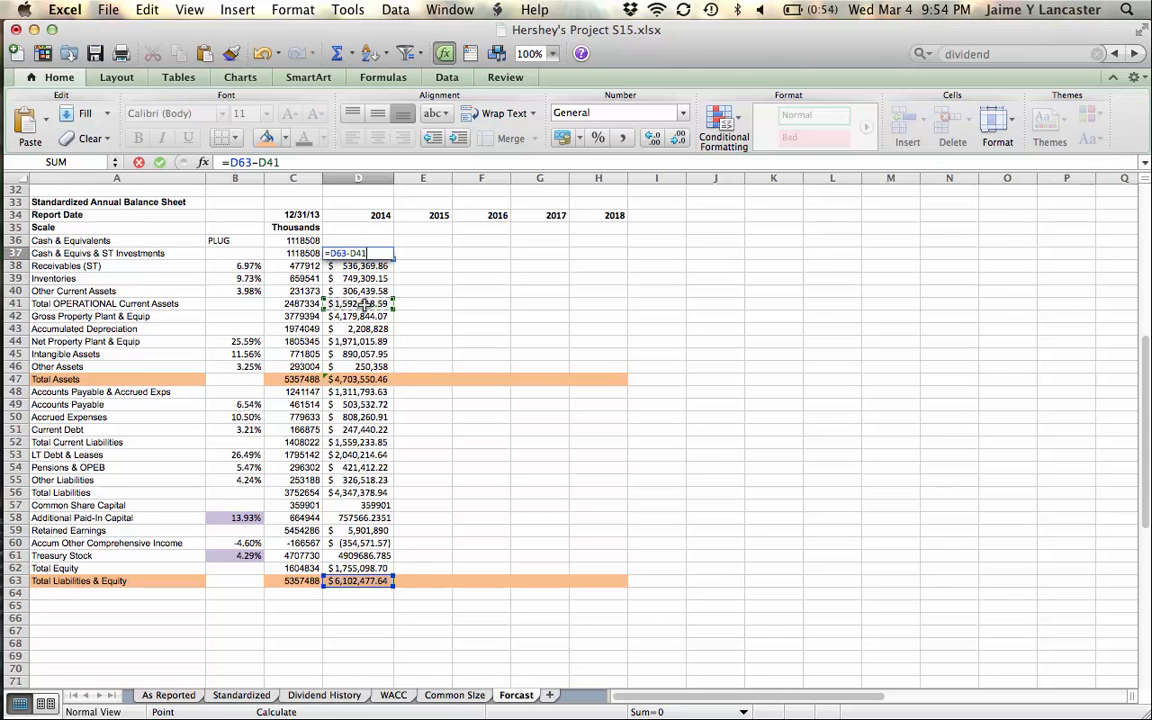
pyautogui.write('-')
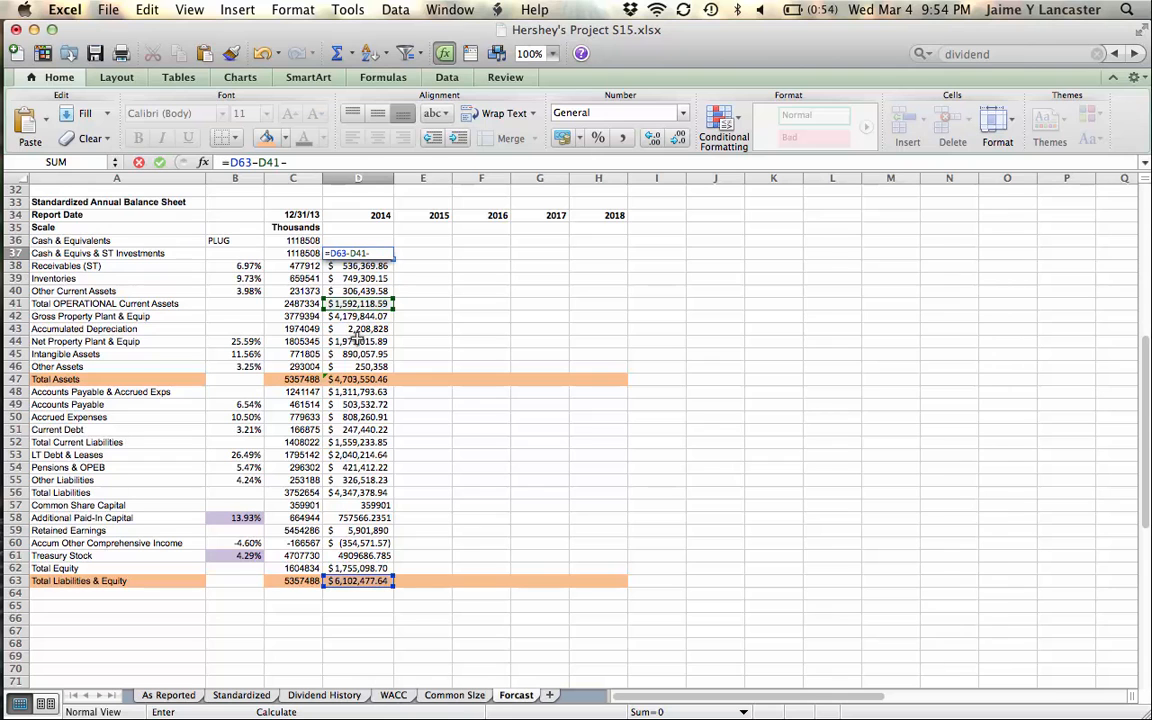
pyautogui.click(356, 342)
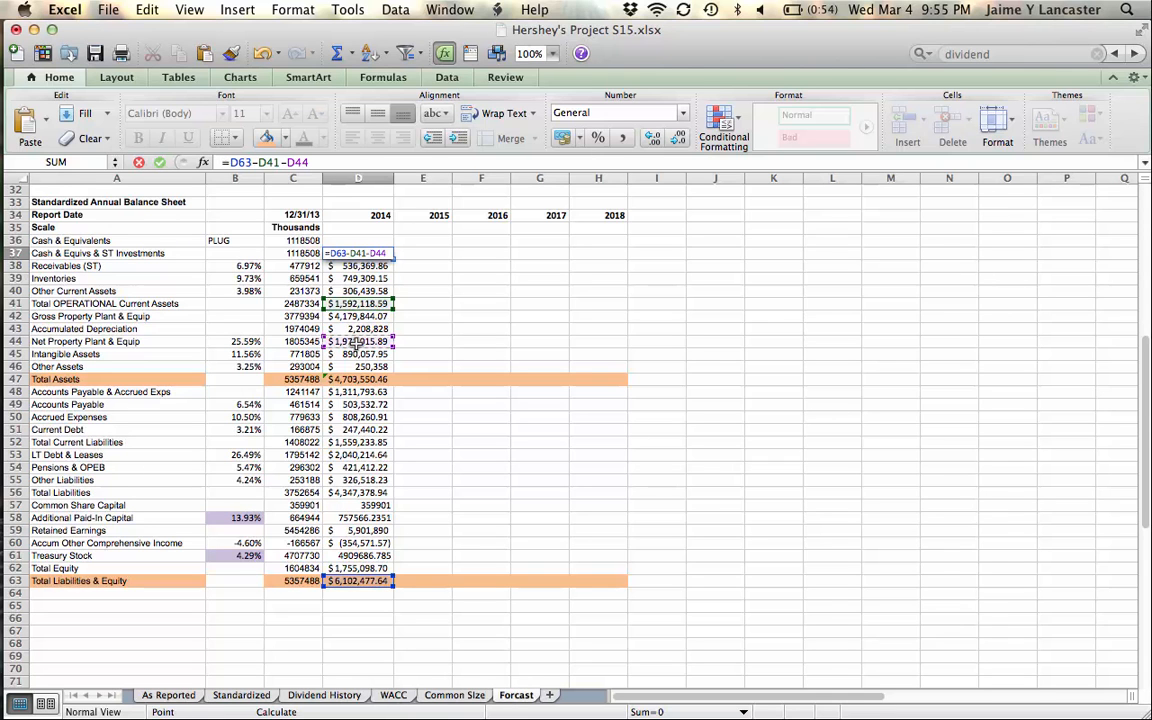
pyautogui.write('-')
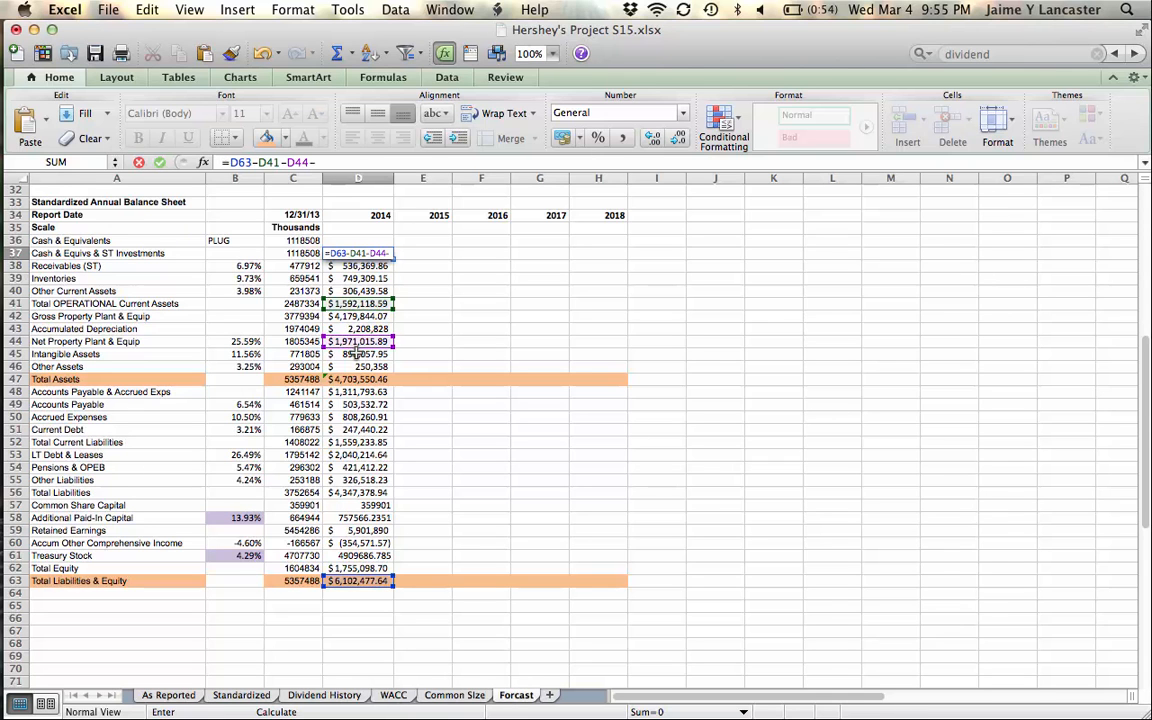
pyautogui.click(356, 354)
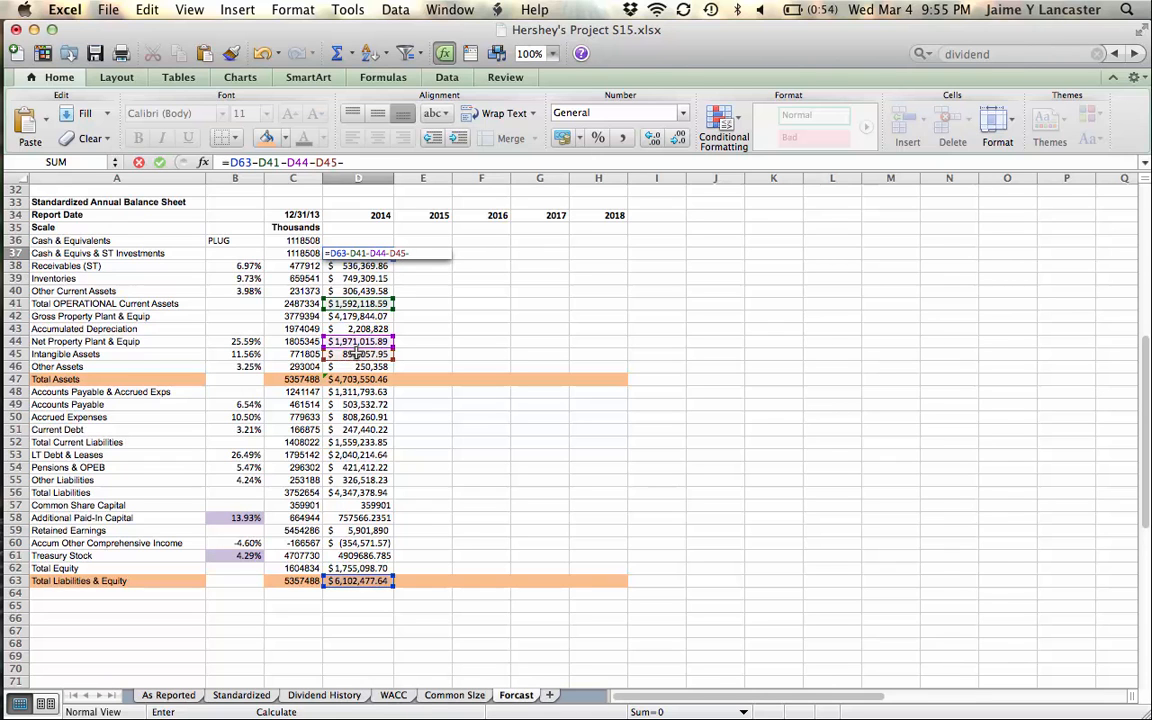
pyautogui.write('-')
pyautogui.click(356, 367)
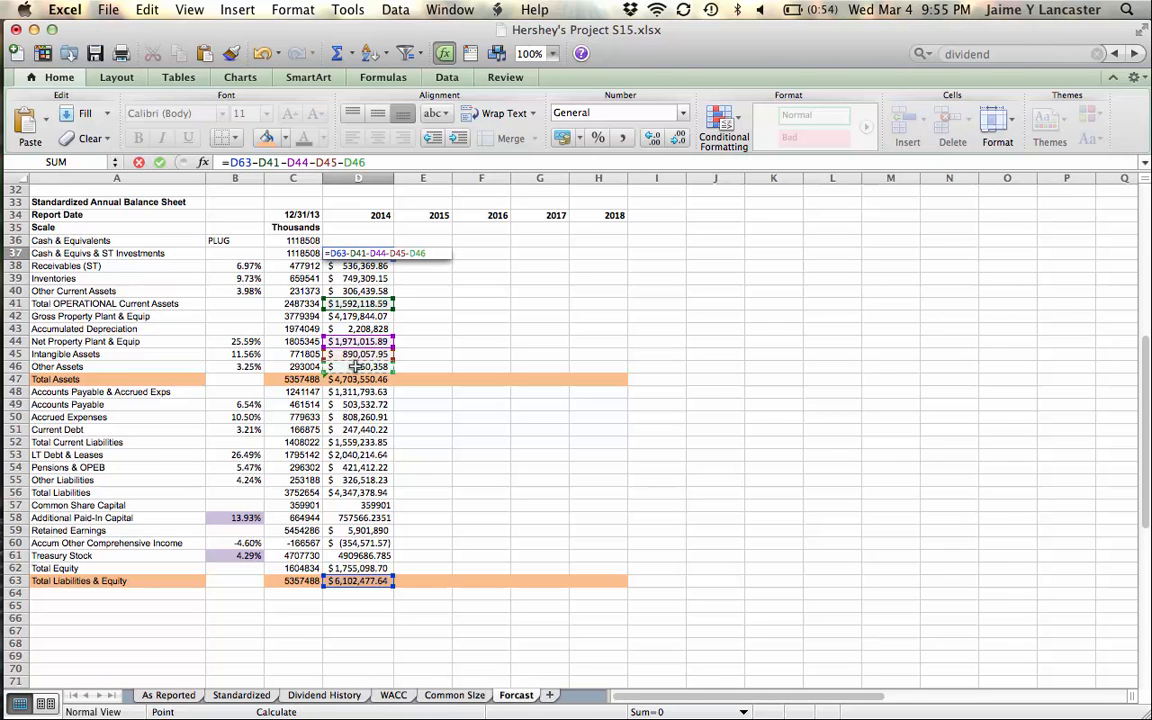
pyautogui.press('Return')
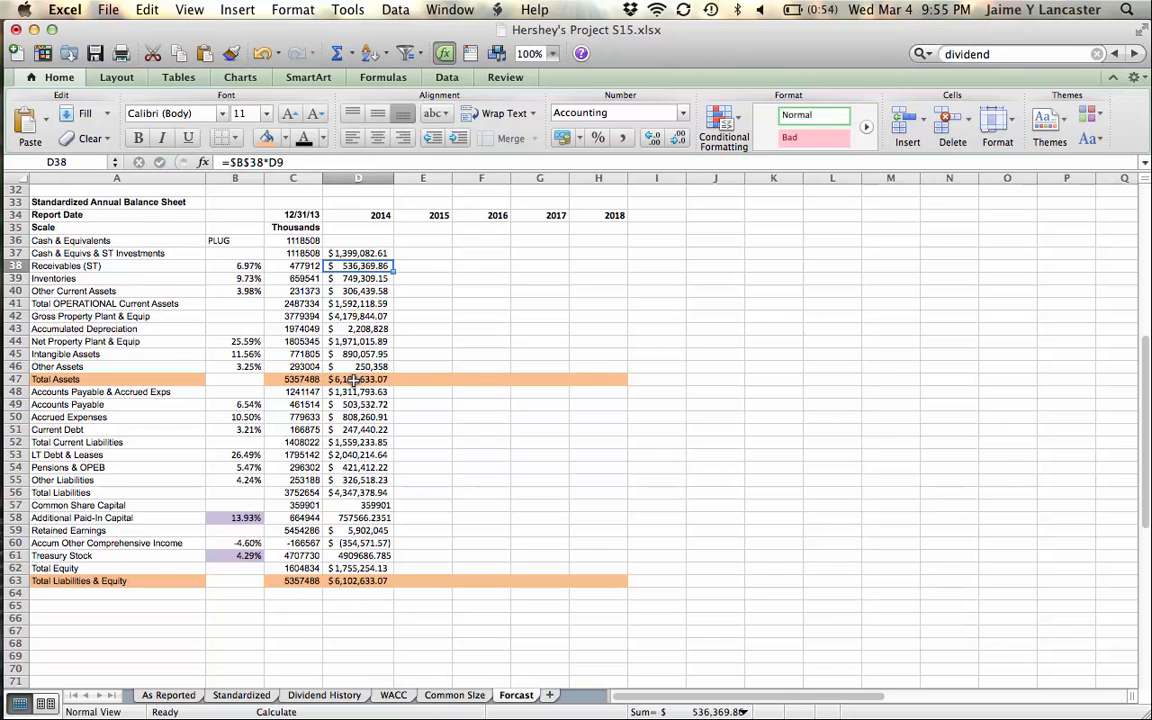
pyautogui.click(354, 379)
pyautogui.click(350, 583)
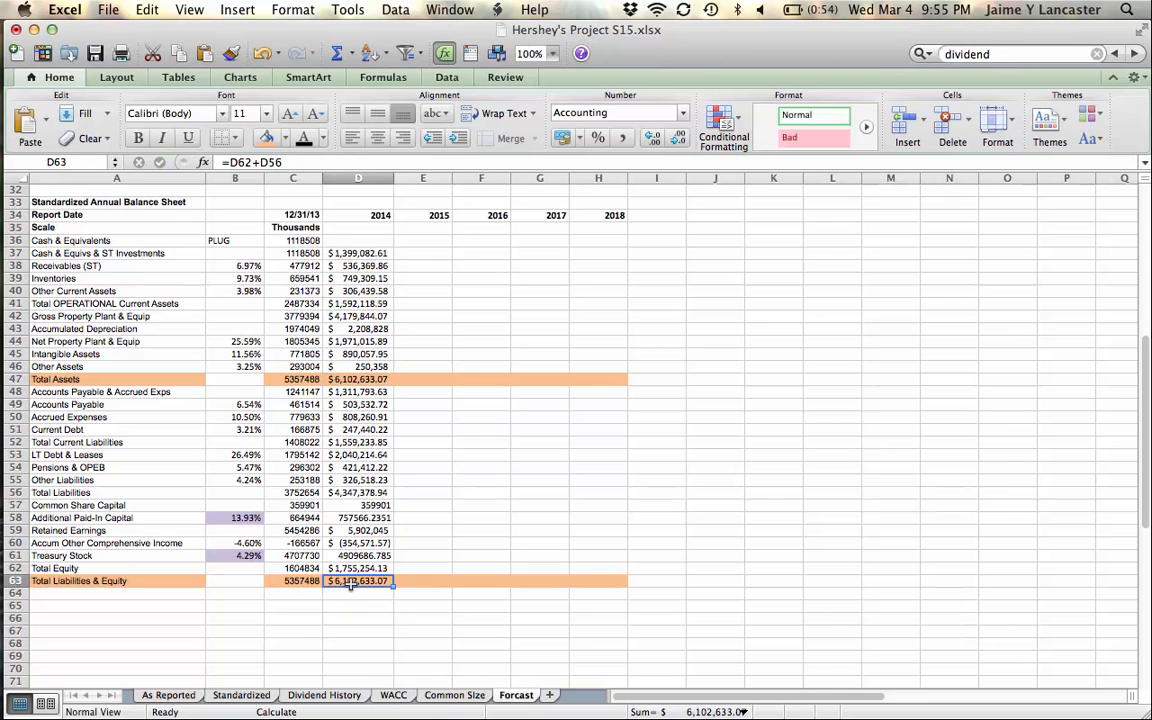
pyautogui.click(361, 255)
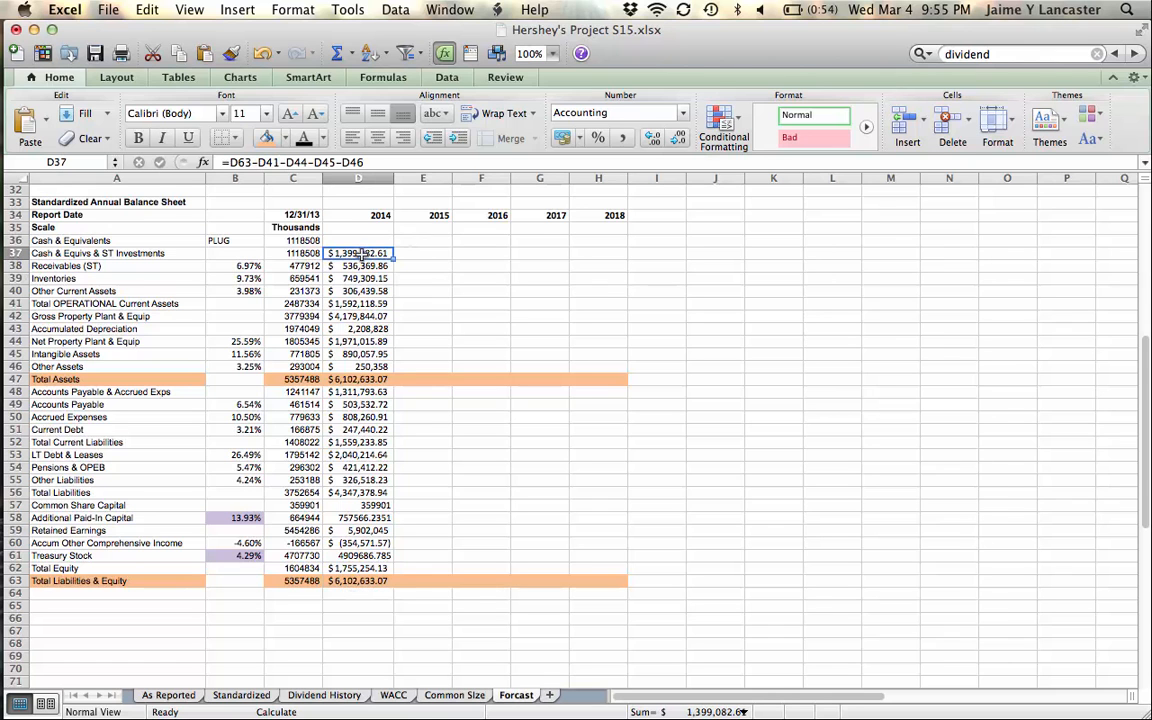
# Set 2014 Cash & Equivalents in D36 equal to the Cash & Equivs & ST Investments amount, =D37.
pyautogui.click(362, 242)
pyautogui.write('=')
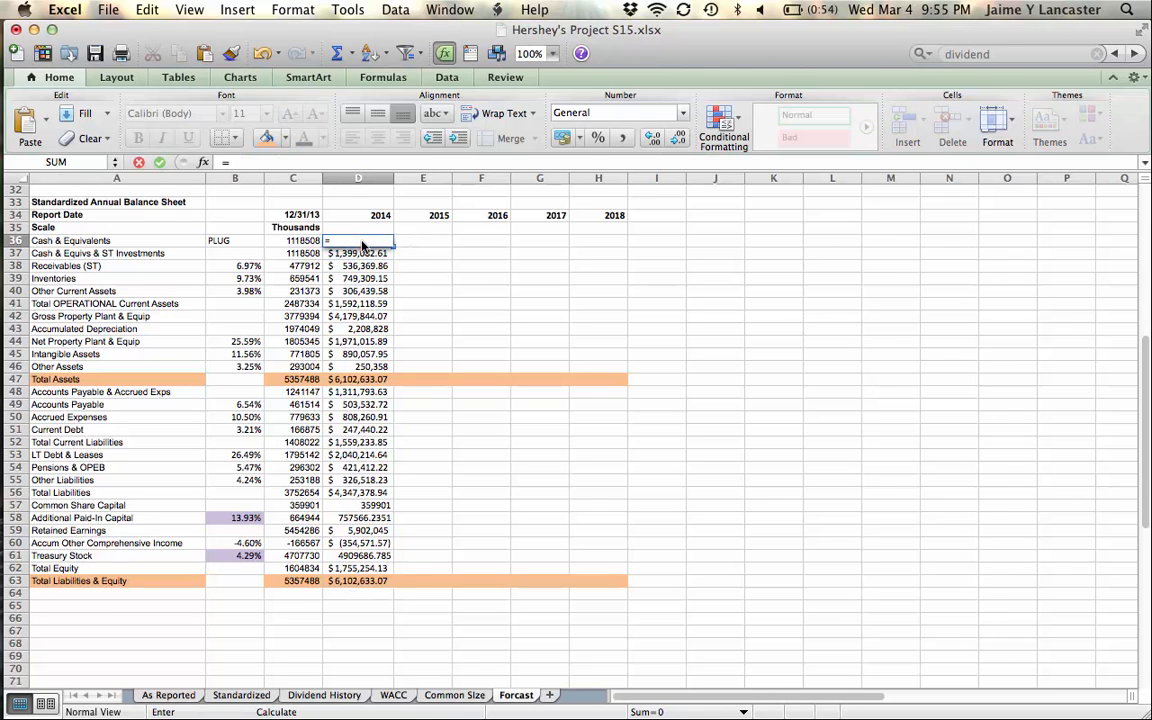
pyautogui.click(362, 254)
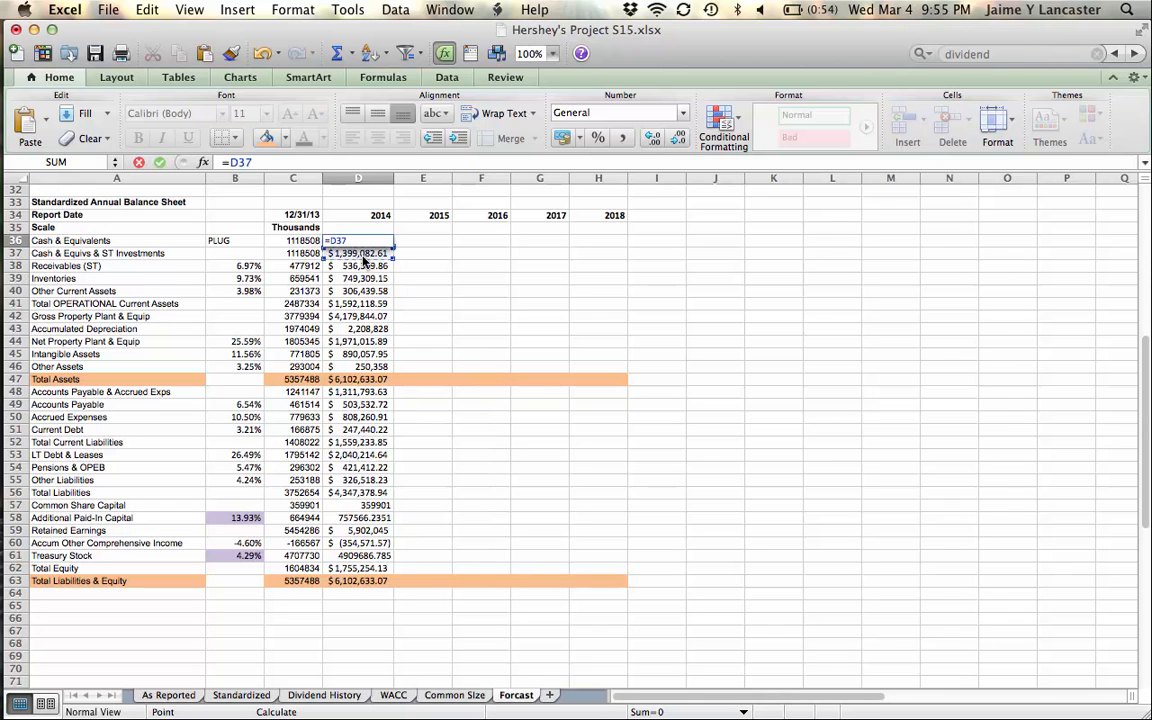
pyautogui.press('Return')
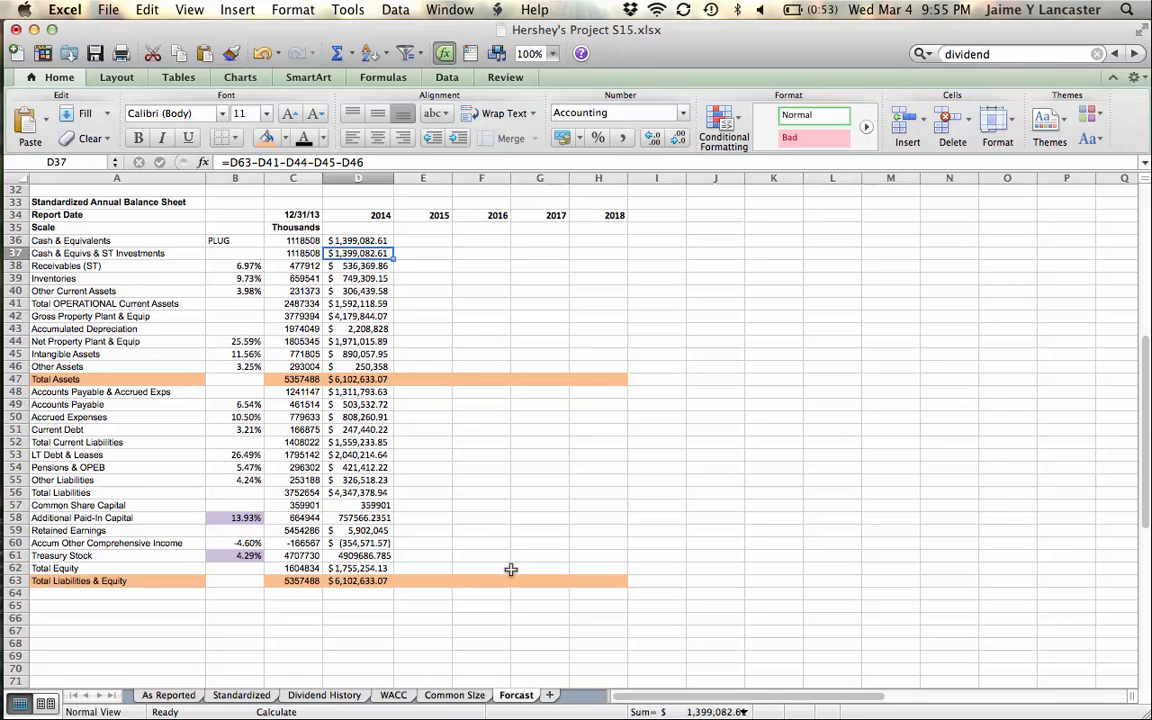
# Copy the 2014 forecast formulas in D8:D63, covering the income statement and balance sheet, across the 2015 to 2018 columns.
pyautogui.scroll(10, 510, 569)
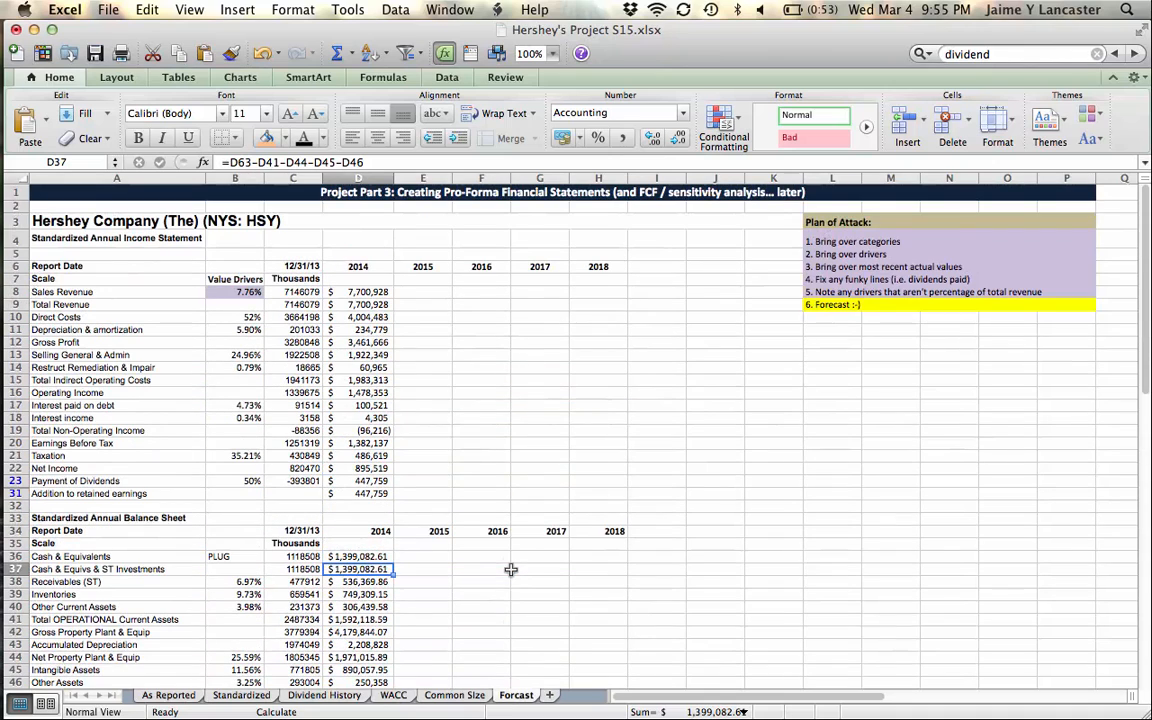
pyautogui.moveTo(338, 292); pyautogui.dragTo(350, 632)
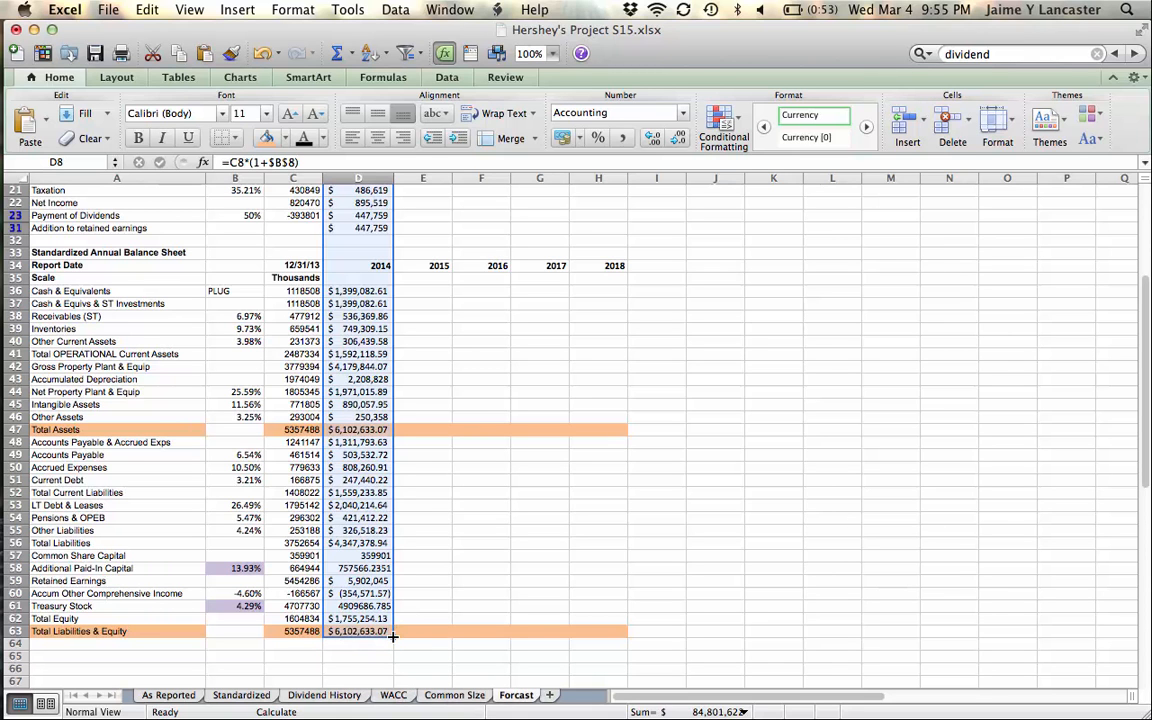
pyautogui.moveTo(392, 636); pyautogui.dragTo(605, 628)
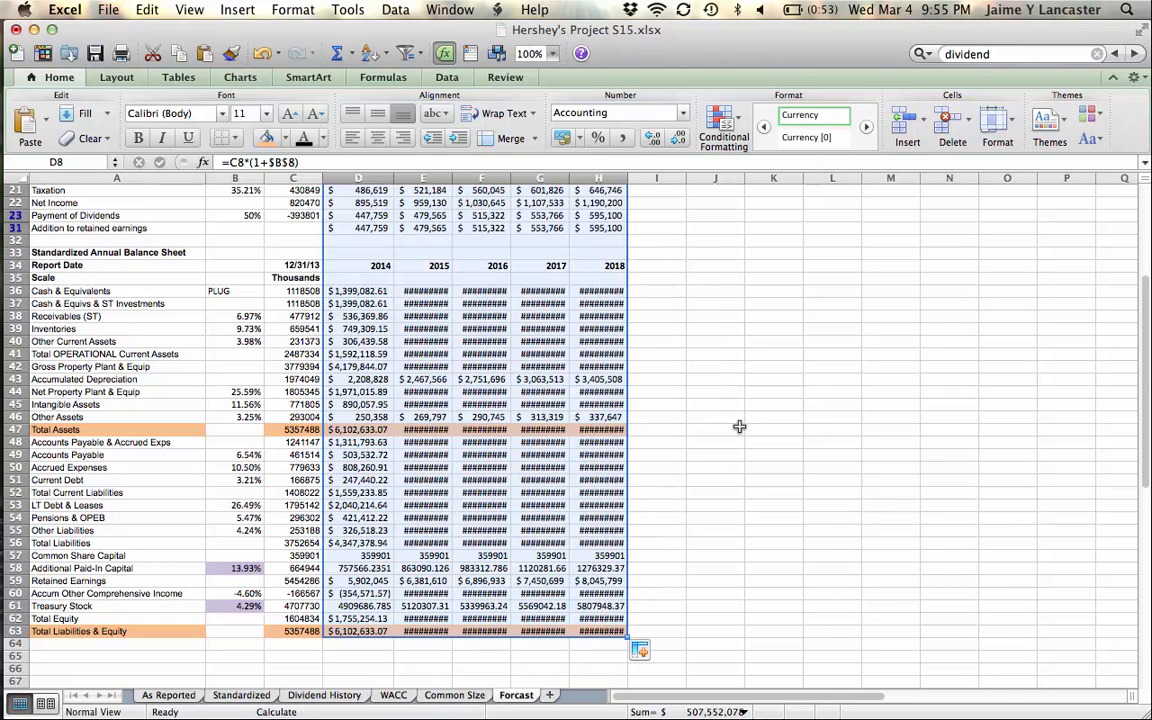
# Autofit the widths of the 2015 through 2018 columns (E to H) and save the workbook.
pyautogui.doubleClick(718, 379)
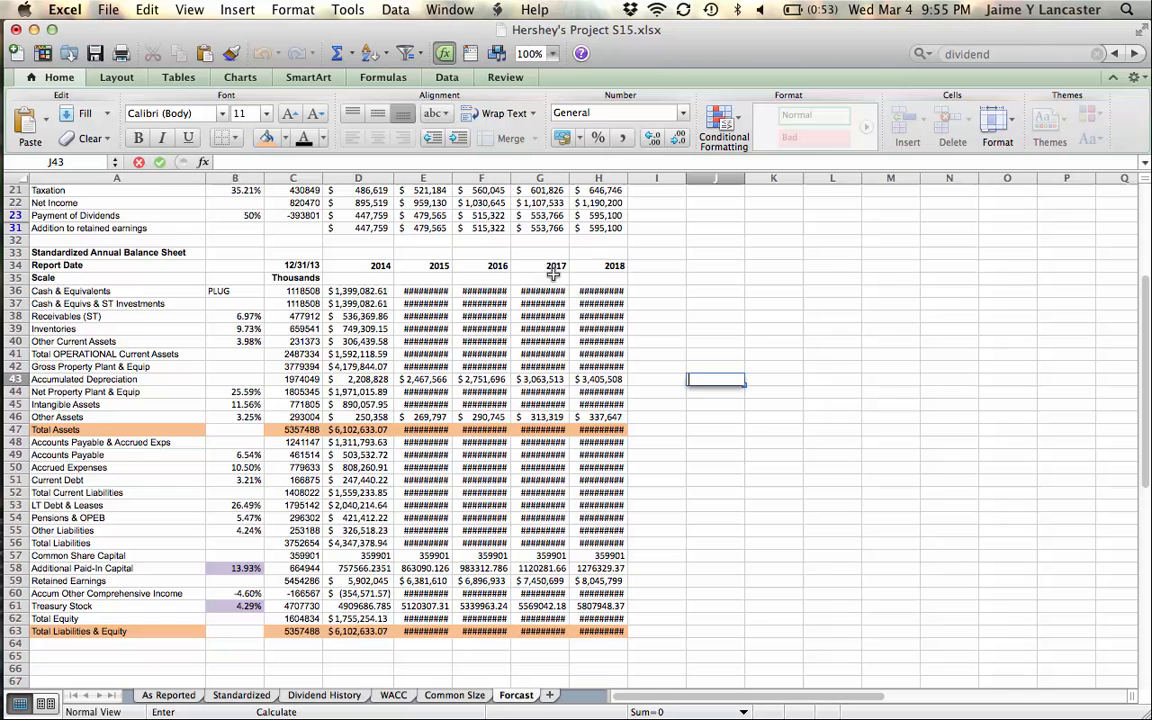
pyautogui.click(437, 177)
pyautogui.doubleClick(452, 177)
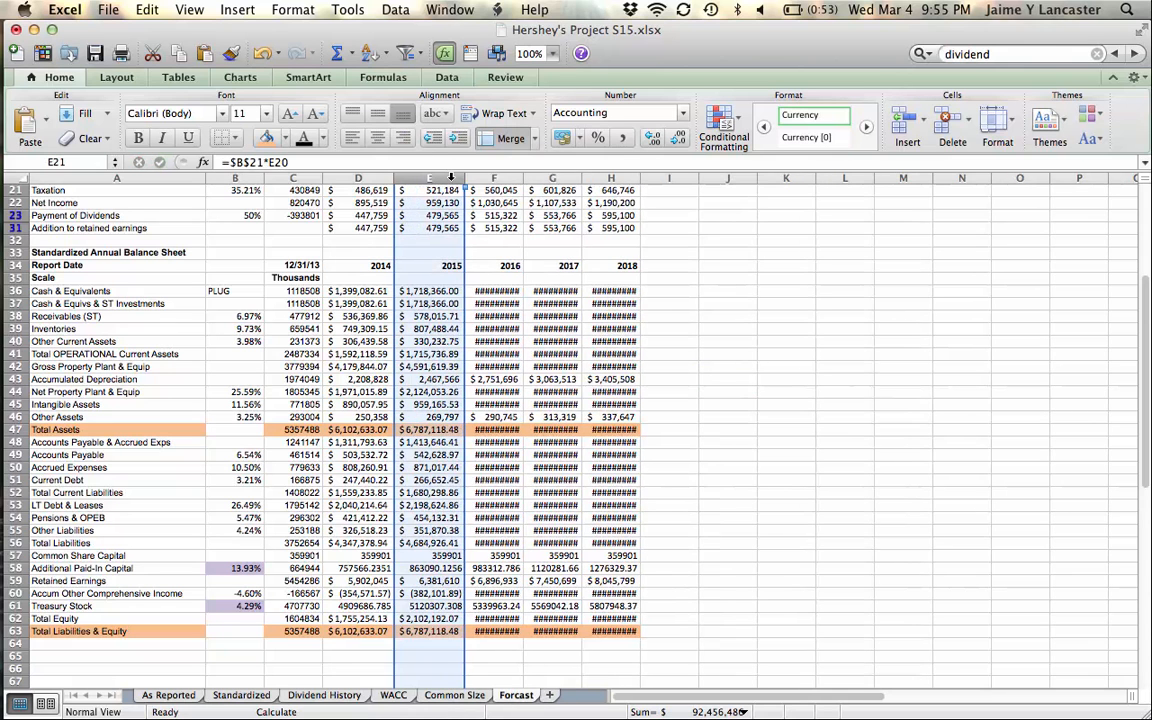
pyautogui.doubleClick(523, 178)
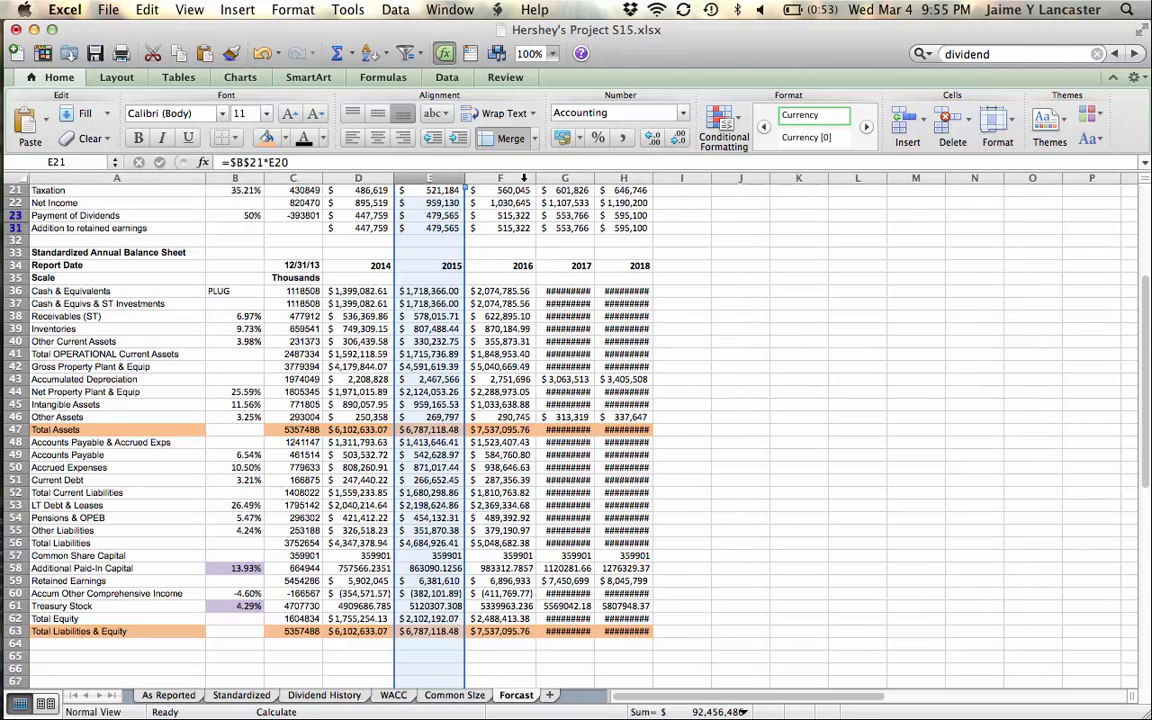
pyautogui.doubleClick(591, 178)
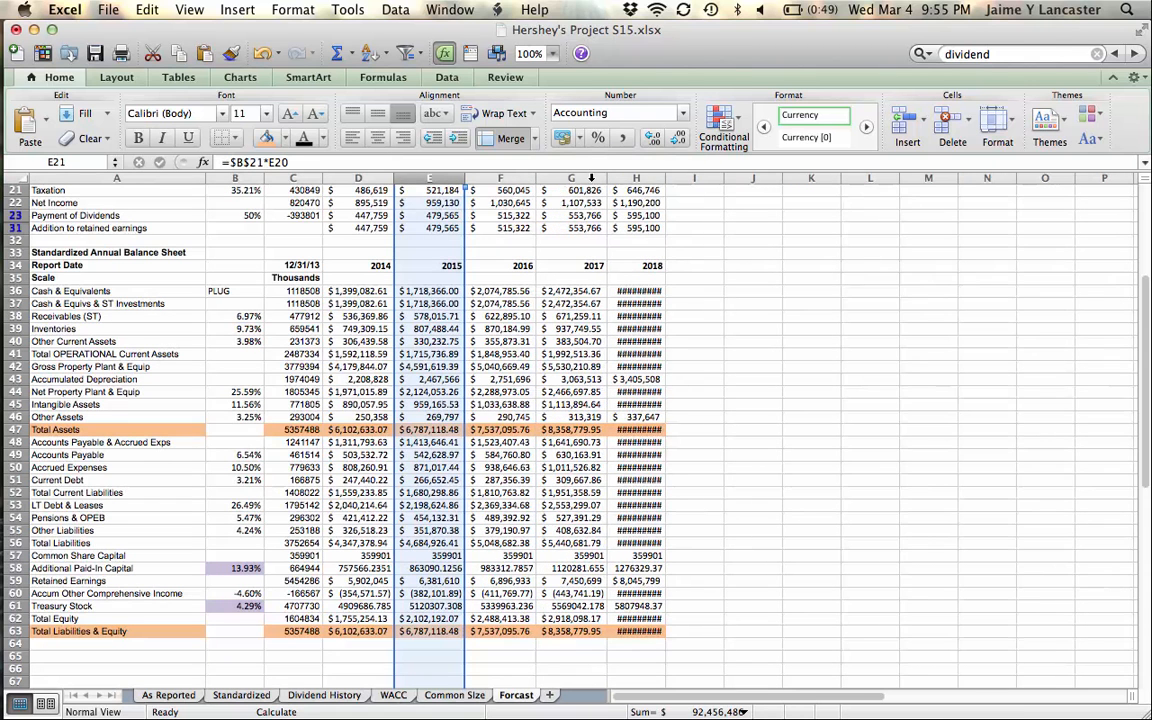
pyautogui.doubleClick(662, 178)
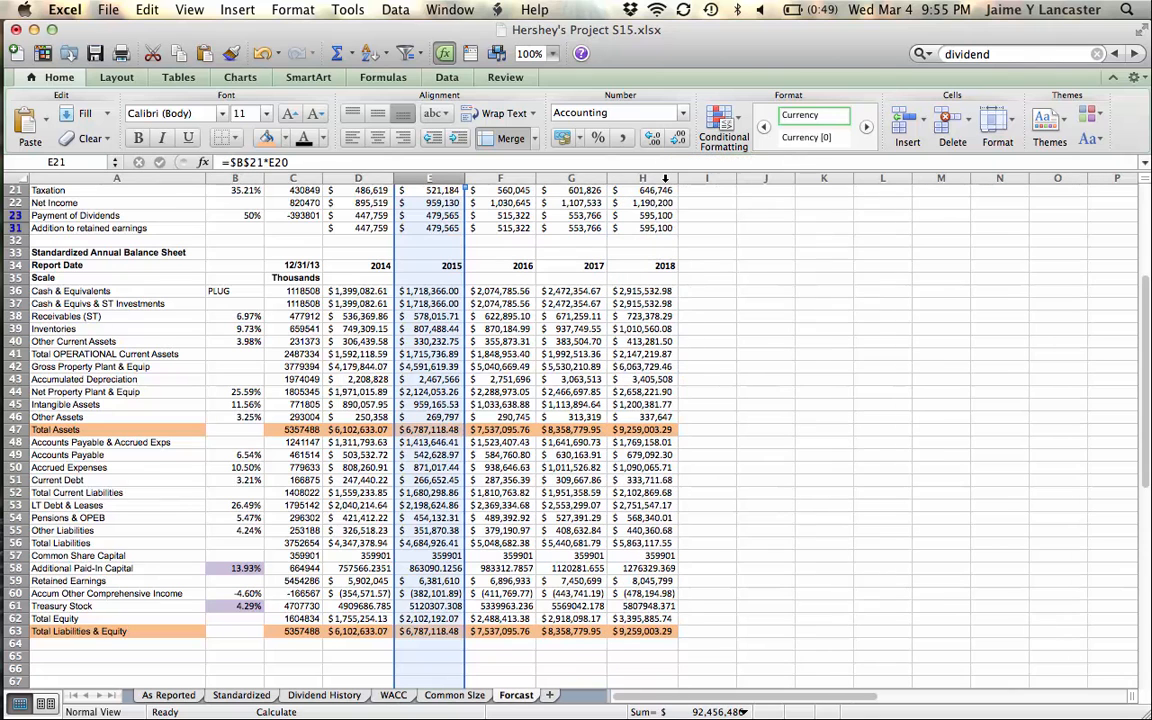
pyautogui.press('super+s')
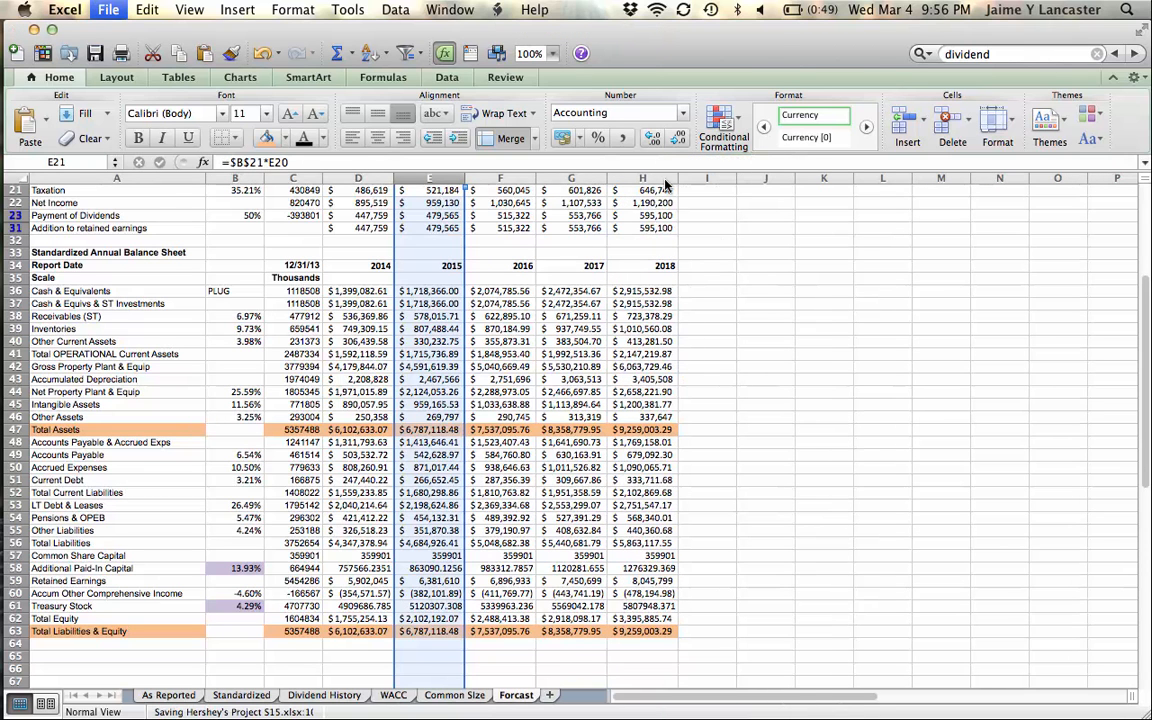
pyautogui.click(764, 300)
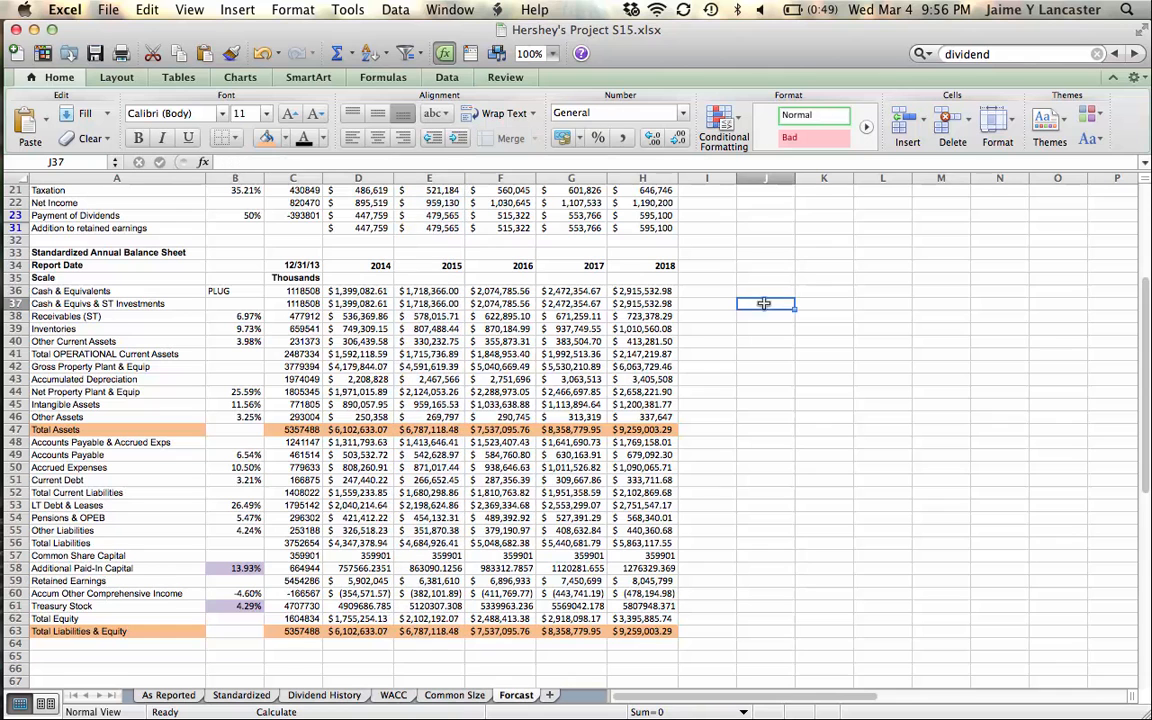
# Format the balance sheet amounts in C36:H63 as accounting currency with no decimal places.
pyautogui.click(585, 630)
pyautogui.click(570, 429)
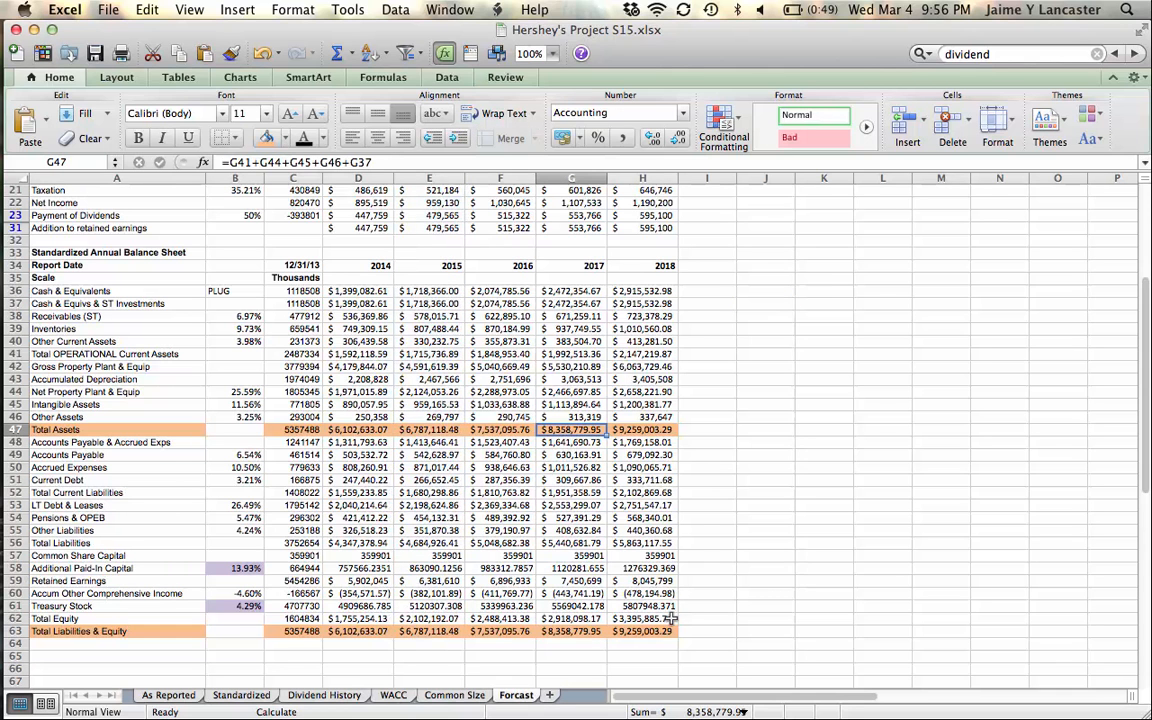
pyautogui.moveTo(666, 630); pyautogui.dragTo(287, 289)
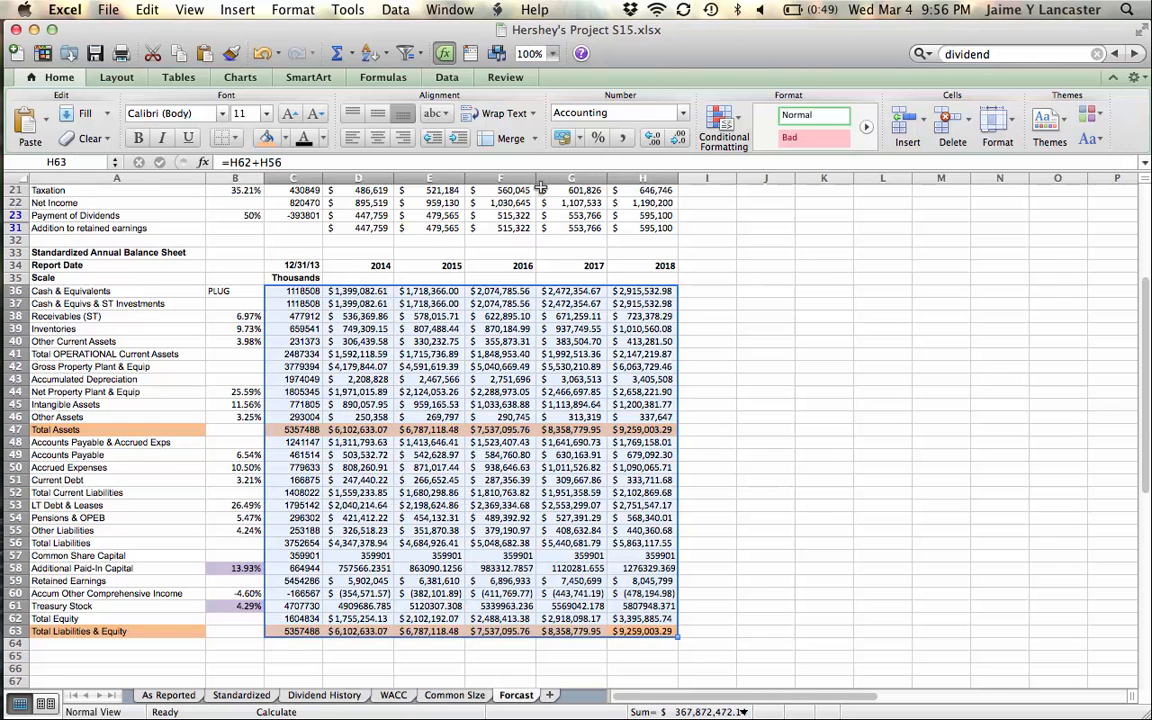
pyautogui.click(563, 139)
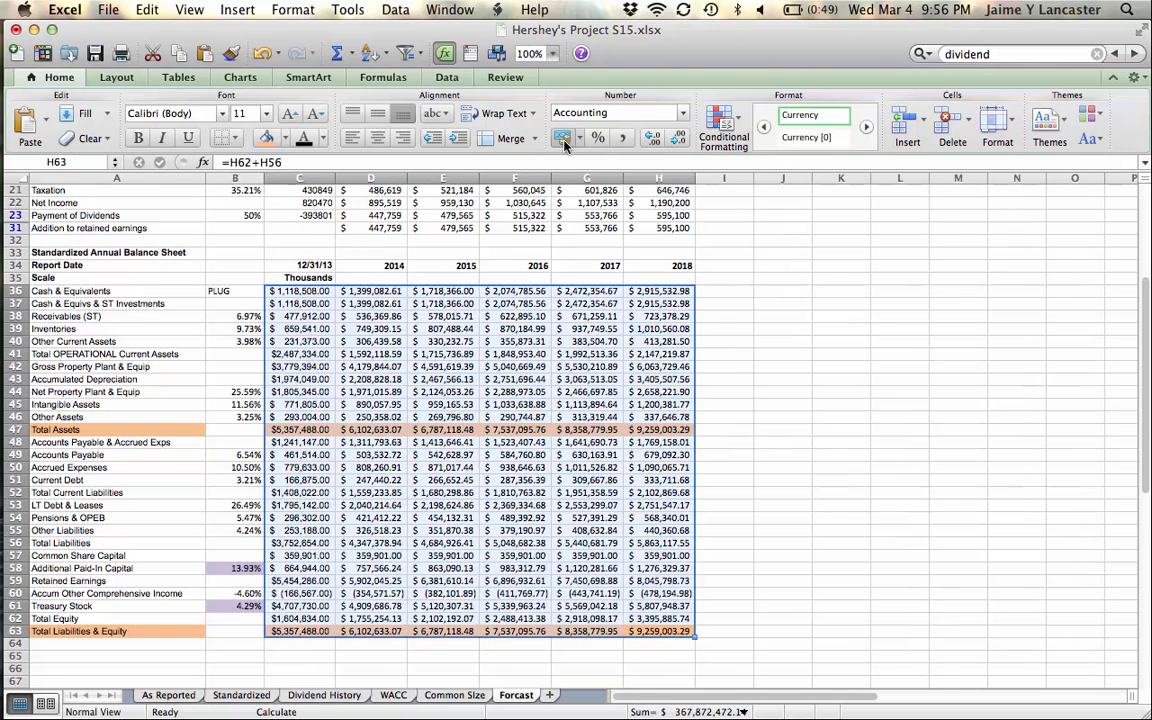
pyautogui.click(680, 140)
pyautogui.click(680, 140)
pyautogui.click(785, 371)
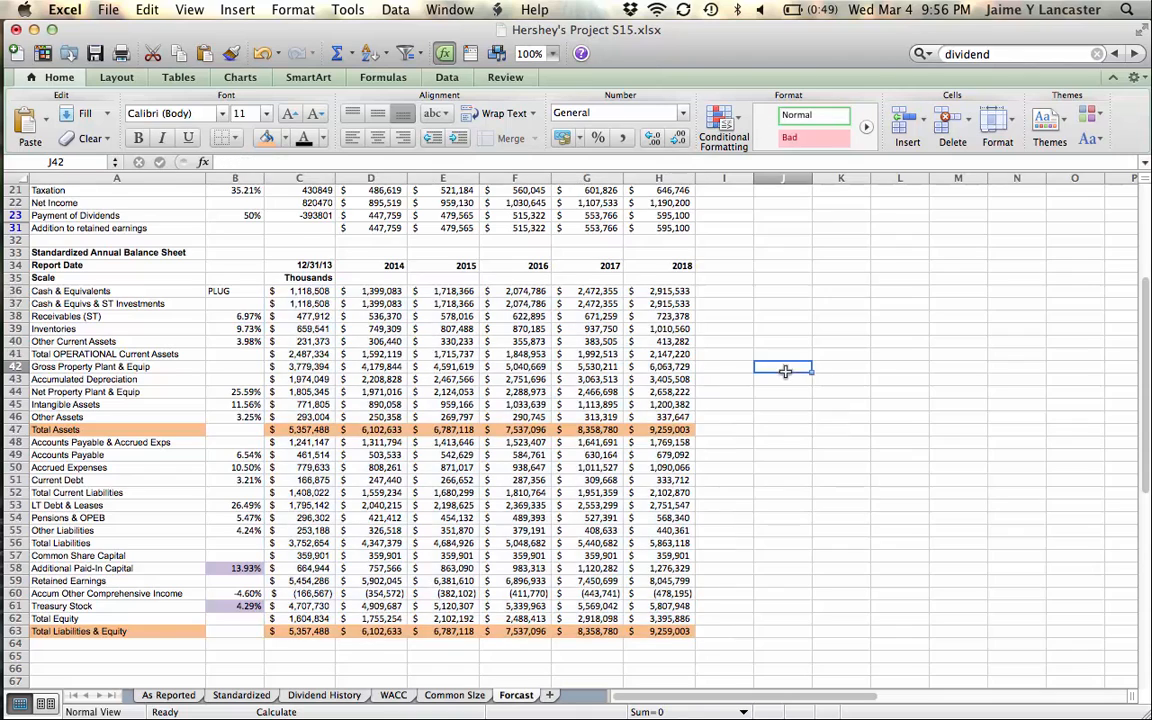
# Format the income statement amounts in C8:H31 as accounting currency with no decimal places.
pyautogui.scroll(10, 785, 371)
pyautogui.click(673, 494)
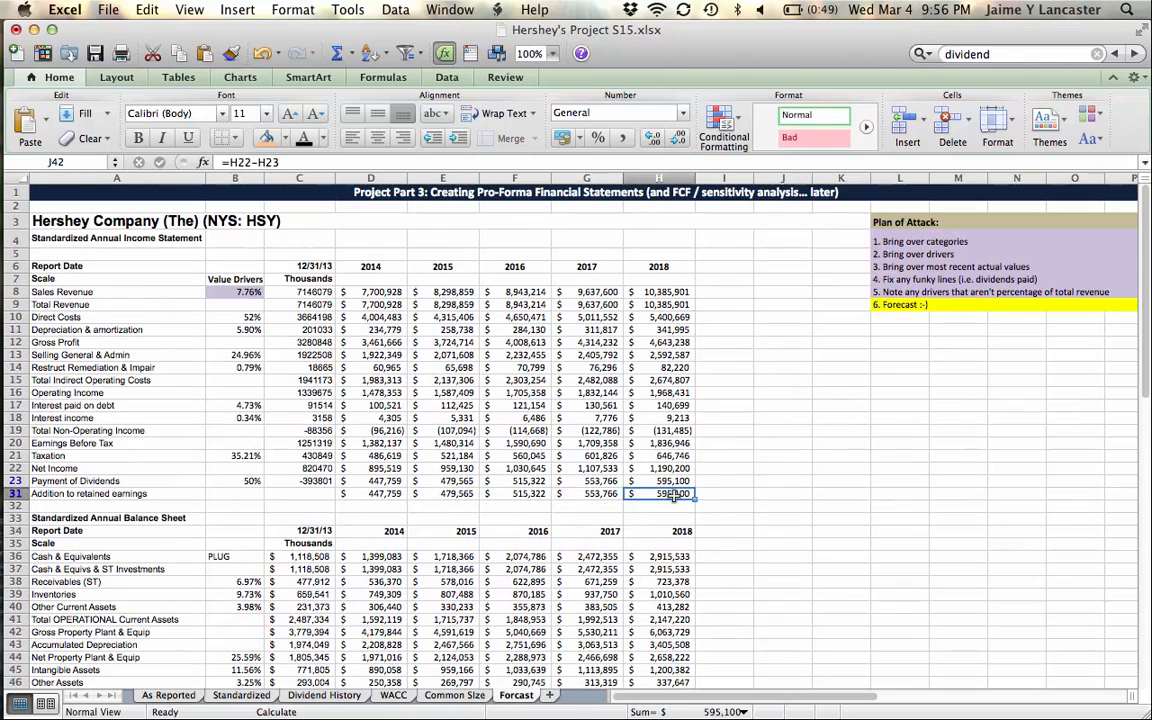
pyautogui.moveTo(673, 494); pyautogui.dragTo(270, 292)
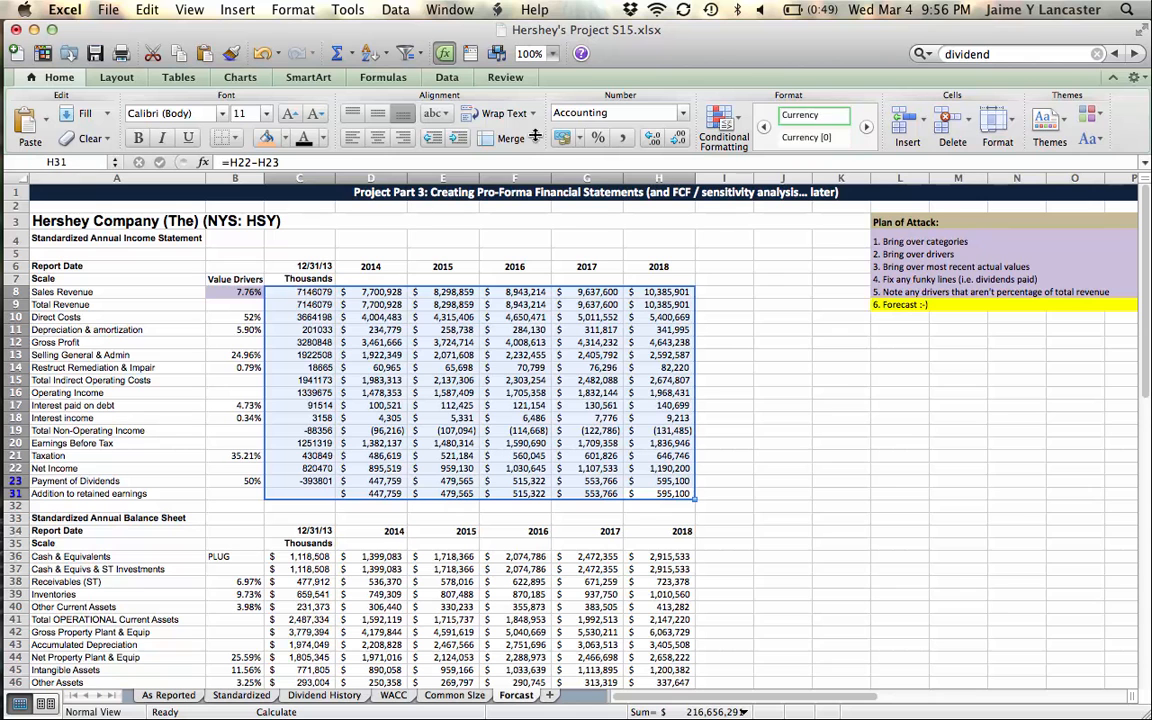
pyautogui.click(678, 141)
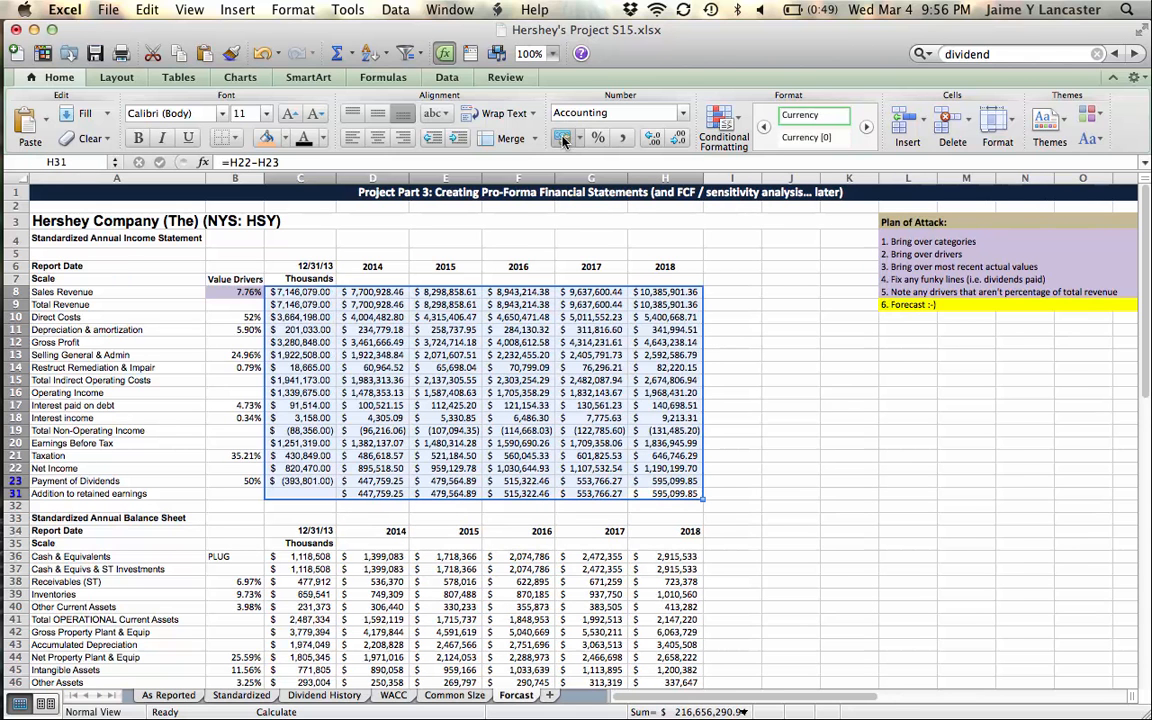
pyautogui.click(679, 140)
pyautogui.click(679, 140)
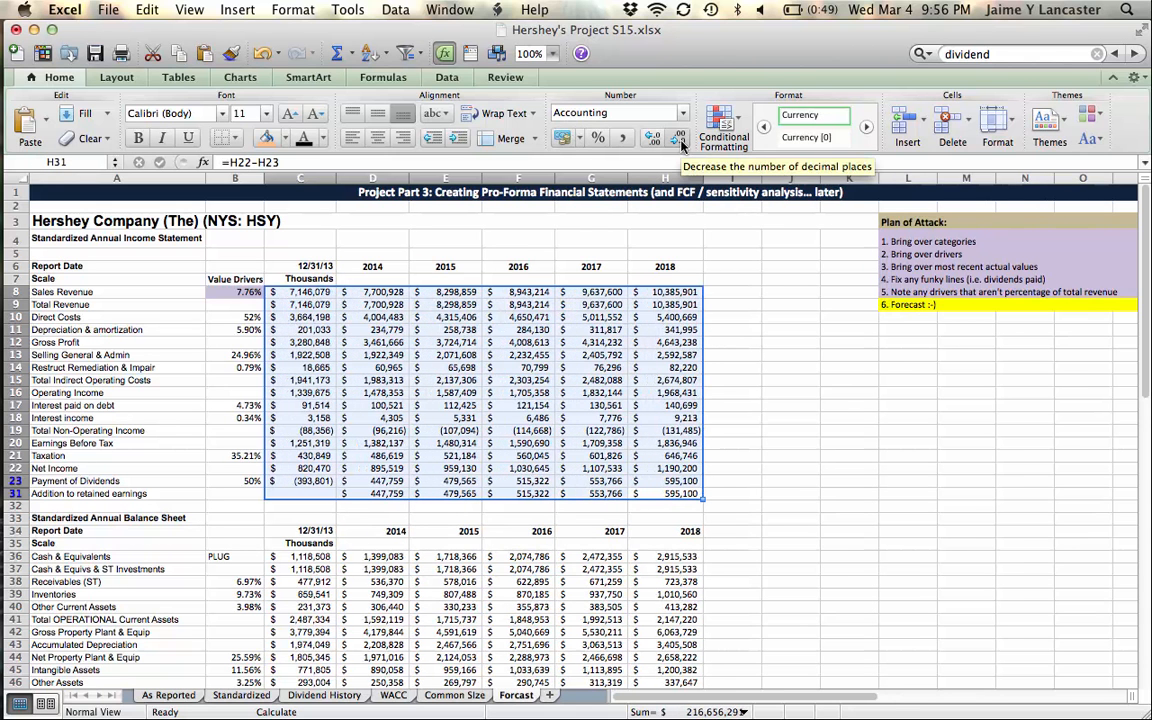
pyautogui.click(862, 469)
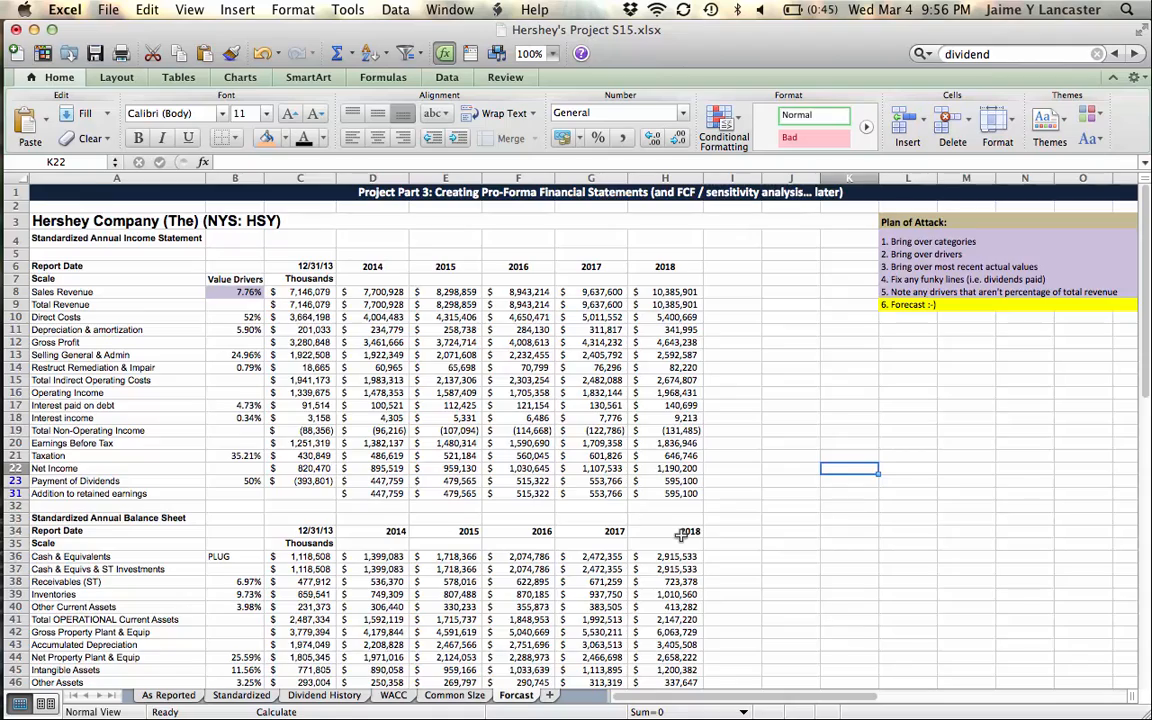
# Add a top border to the Total Revenue, Gross Profit, Operating Income and Earnings Before Tax amounts, columns C to H.
pyautogui.scroll(-5, 681, 536)
pyautogui.scroll(5, 681, 536)
pyautogui.moveTo(299, 304); pyautogui.dragTo(647, 304)
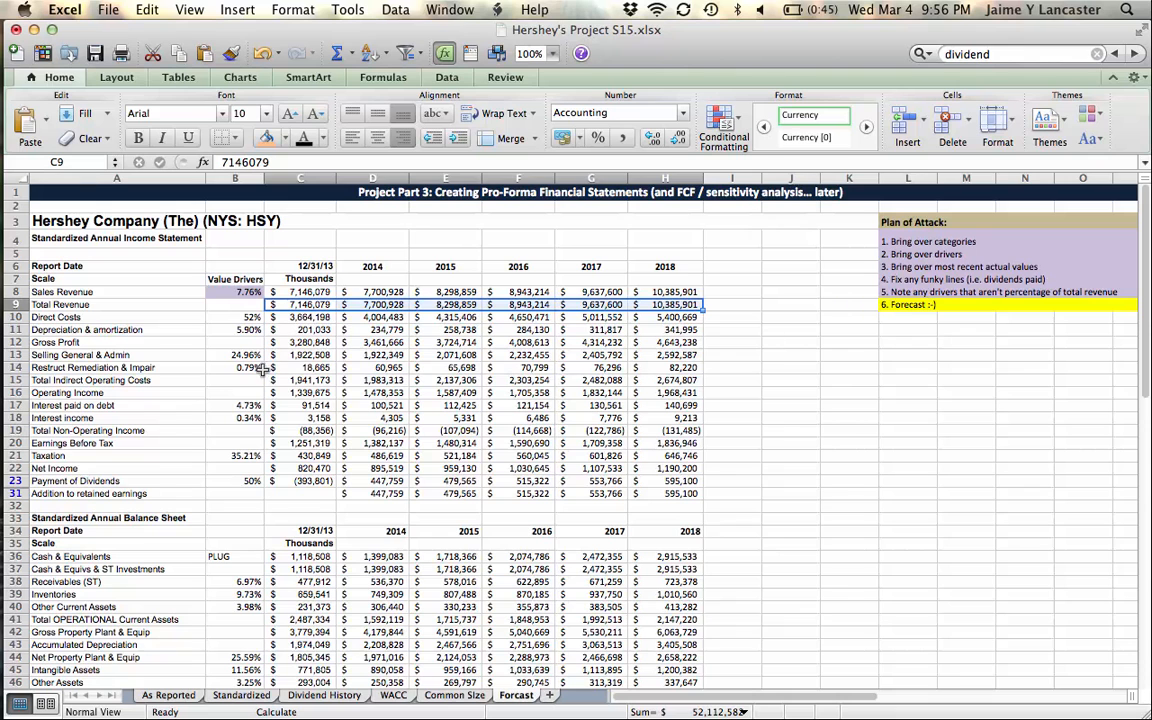
pyautogui.moveTo(294, 343); pyautogui.dragTo(648, 342)
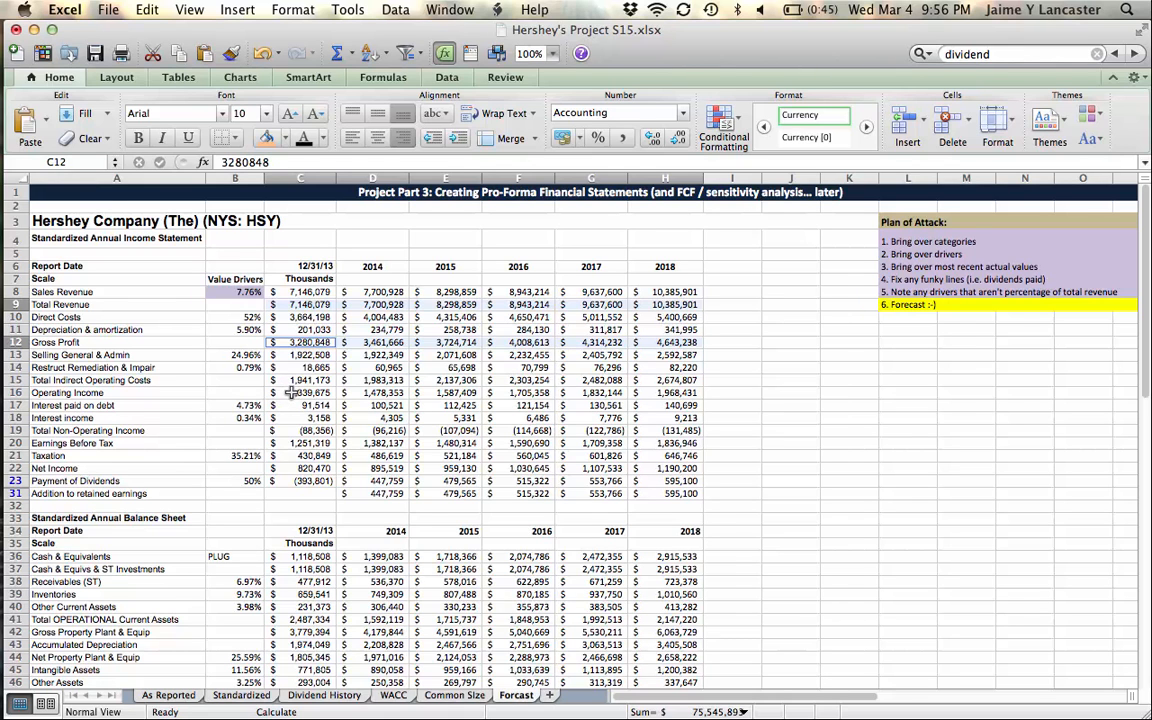
pyautogui.moveTo(300, 392); pyautogui.dragTo(646, 390)
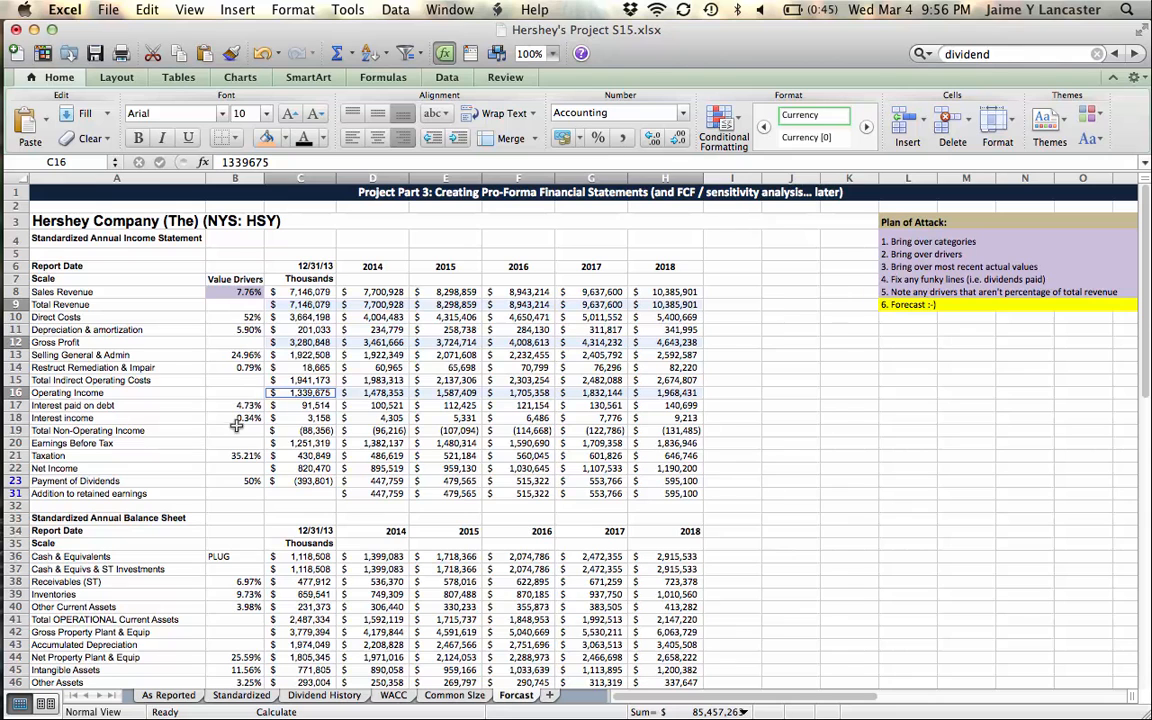
pyautogui.click(296, 443)
pyautogui.moveTo(296, 443); pyautogui.dragTo(641, 443)
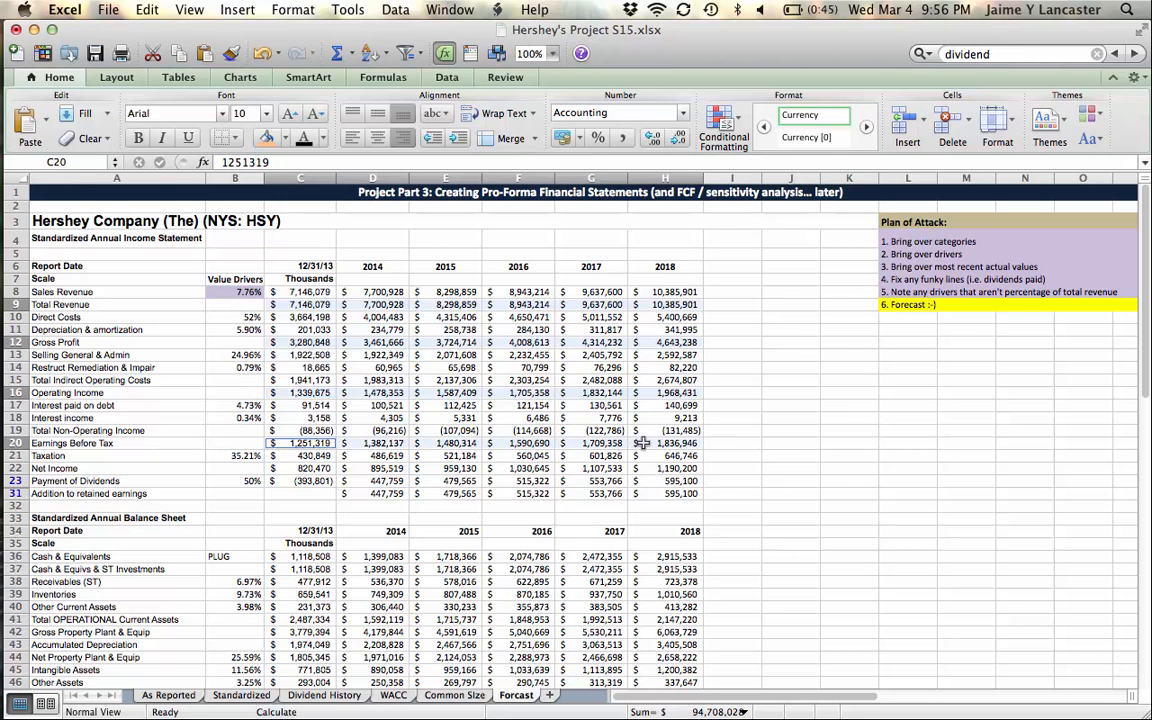
pyautogui.click(229, 137)
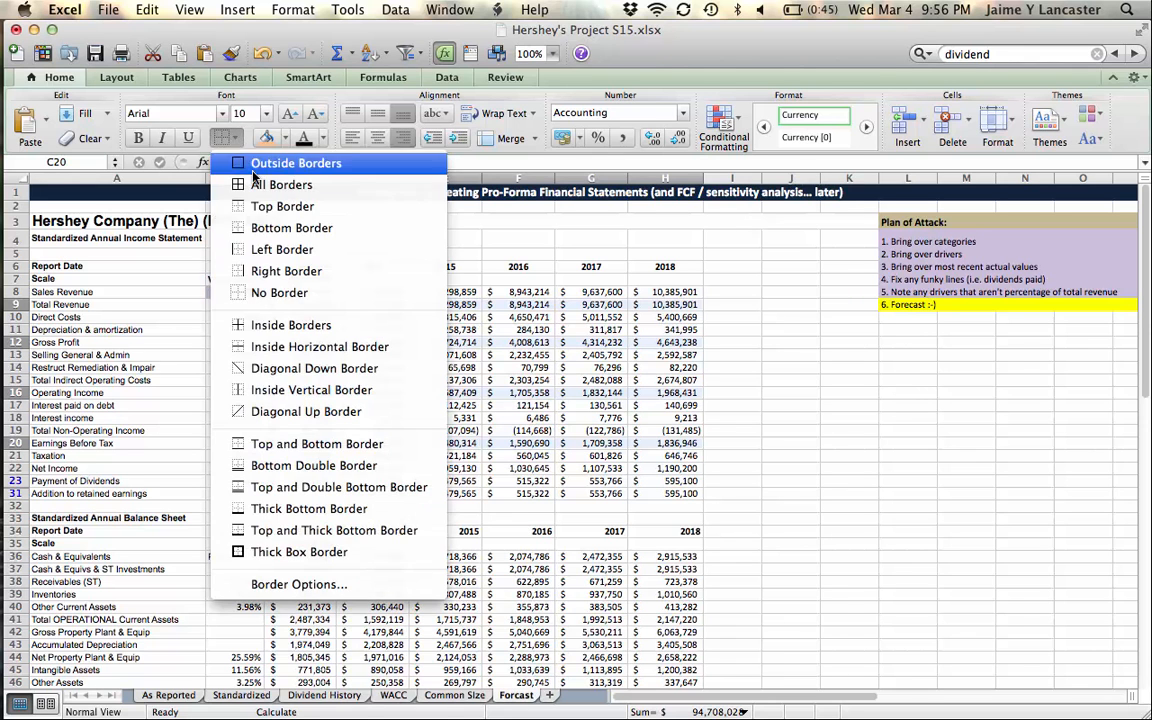
pyautogui.click(282, 206)
pyautogui.click(487, 440)
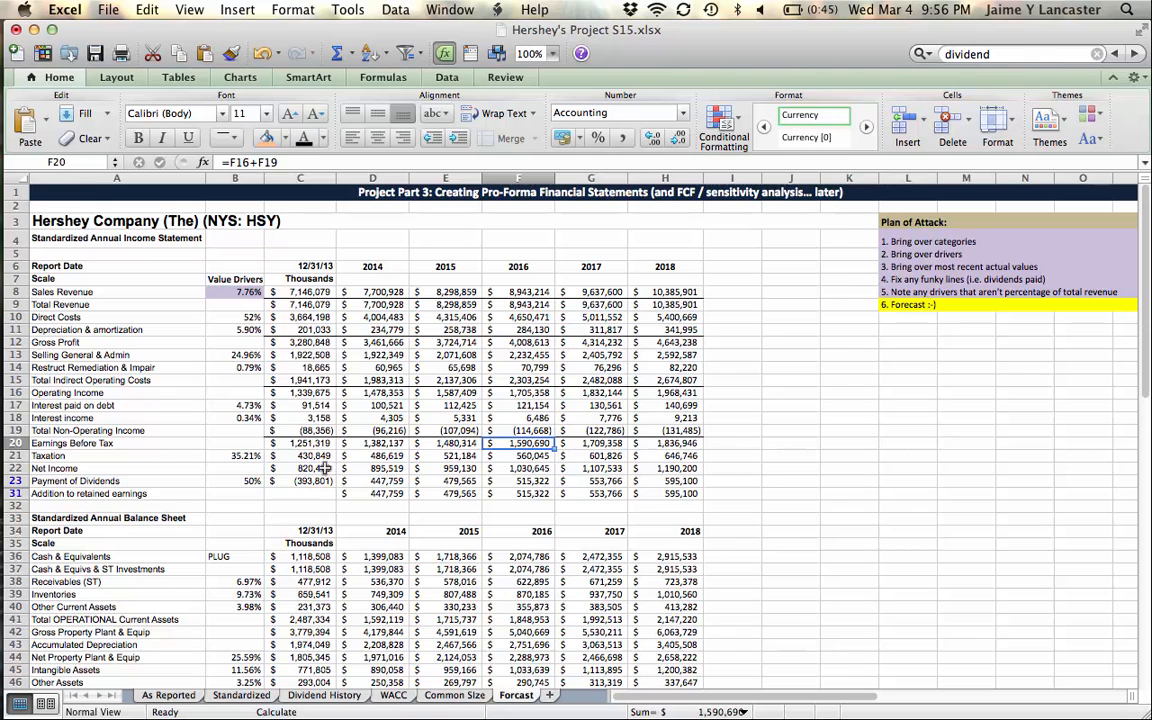
# Apply a top and double bottom border to the Net Income amounts in C22:H22.
pyautogui.moveTo(318, 468); pyautogui.dragTo(670, 468)
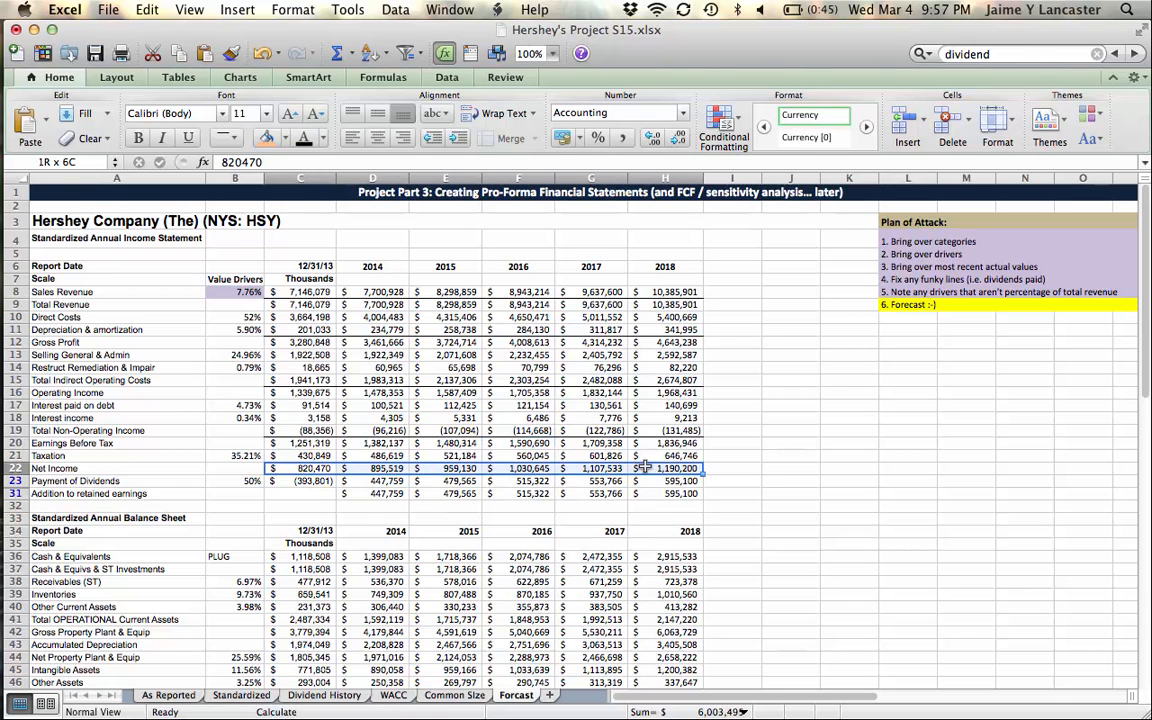
pyautogui.click(239, 140)
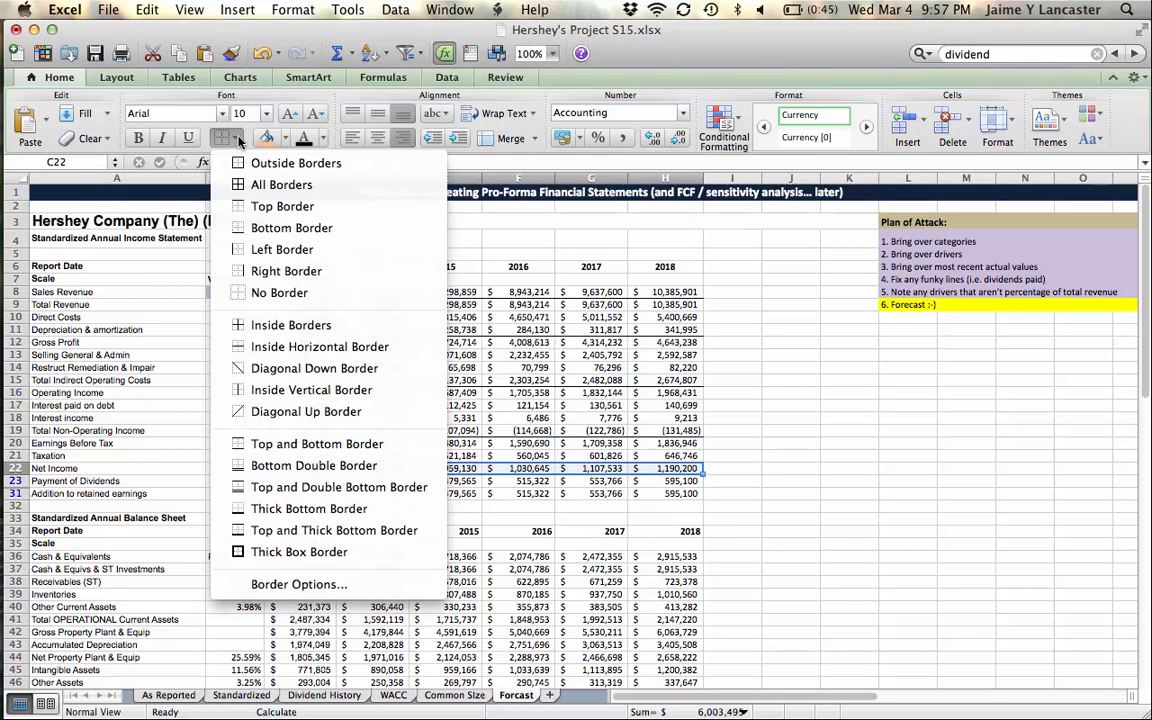
pyautogui.click(303, 488)
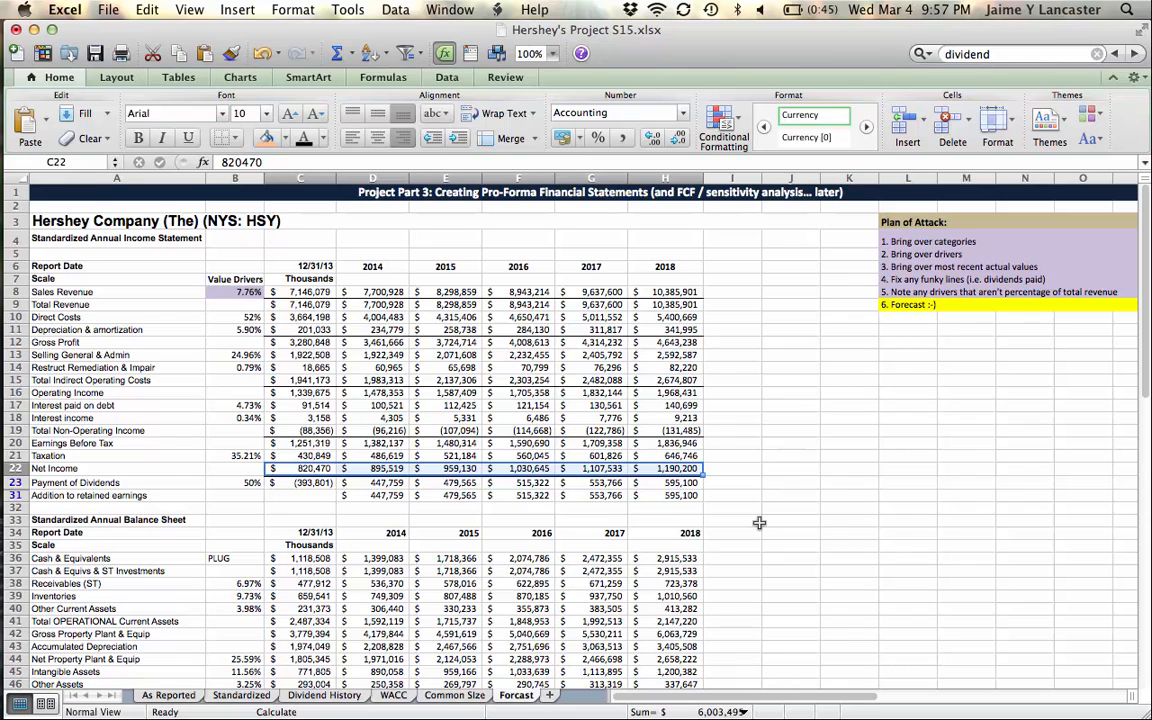
pyautogui.click(759, 522)
# Add a top border to the Cash & Equivs, Total Operational Current Assets, Net Property, Total Current Liabilities and Total Liabilities amounts, columns C to H.
pyautogui.scroll(-6, 759, 522)
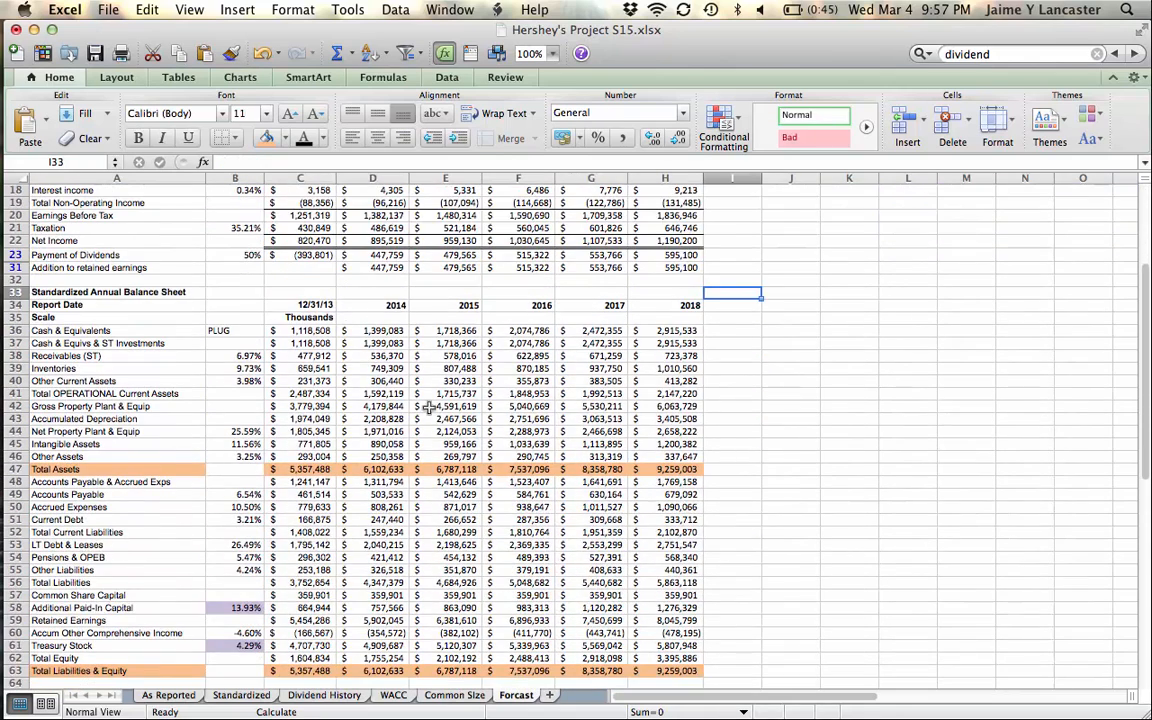
pyautogui.moveTo(310, 331); pyautogui.dragTo(668, 341)
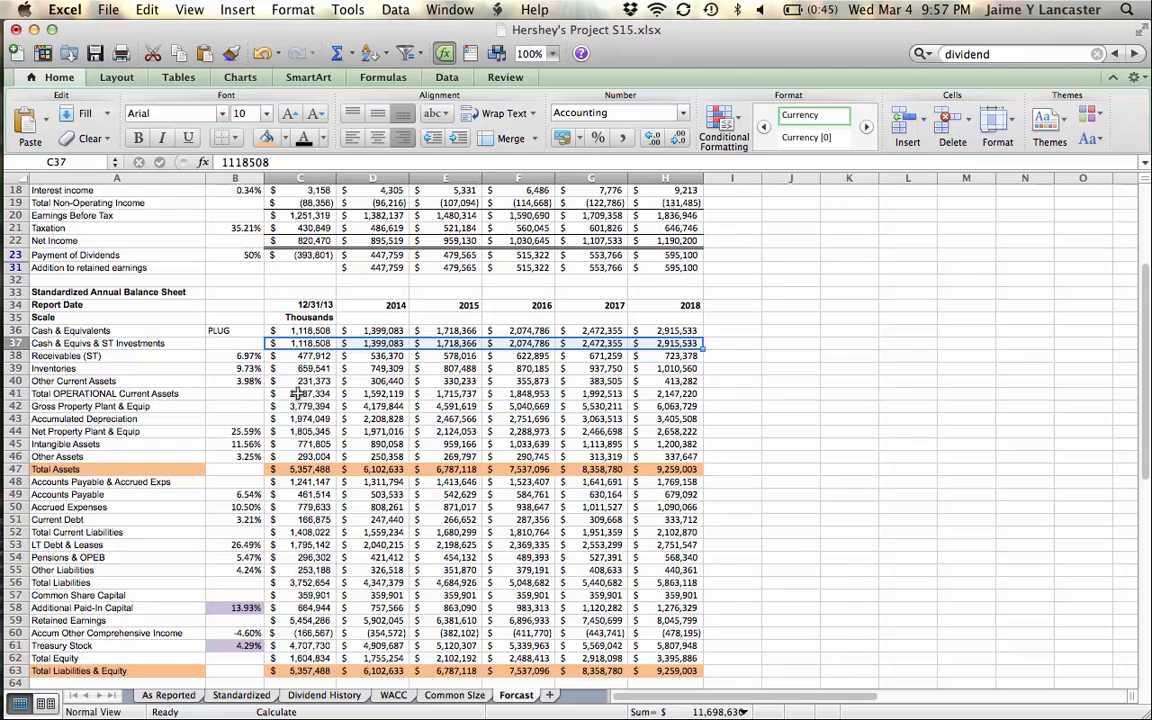
pyautogui.moveTo(295, 393); pyautogui.dragTo(644, 397)
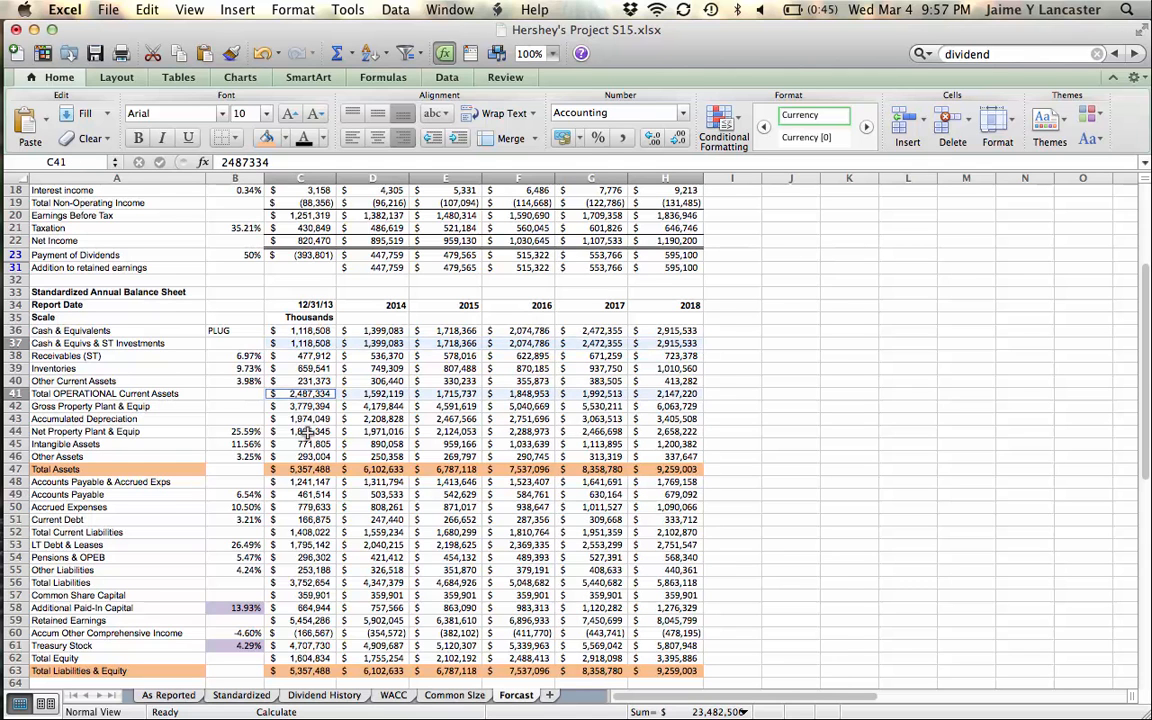
pyautogui.moveTo(305, 431); pyautogui.dragTo(678, 431)
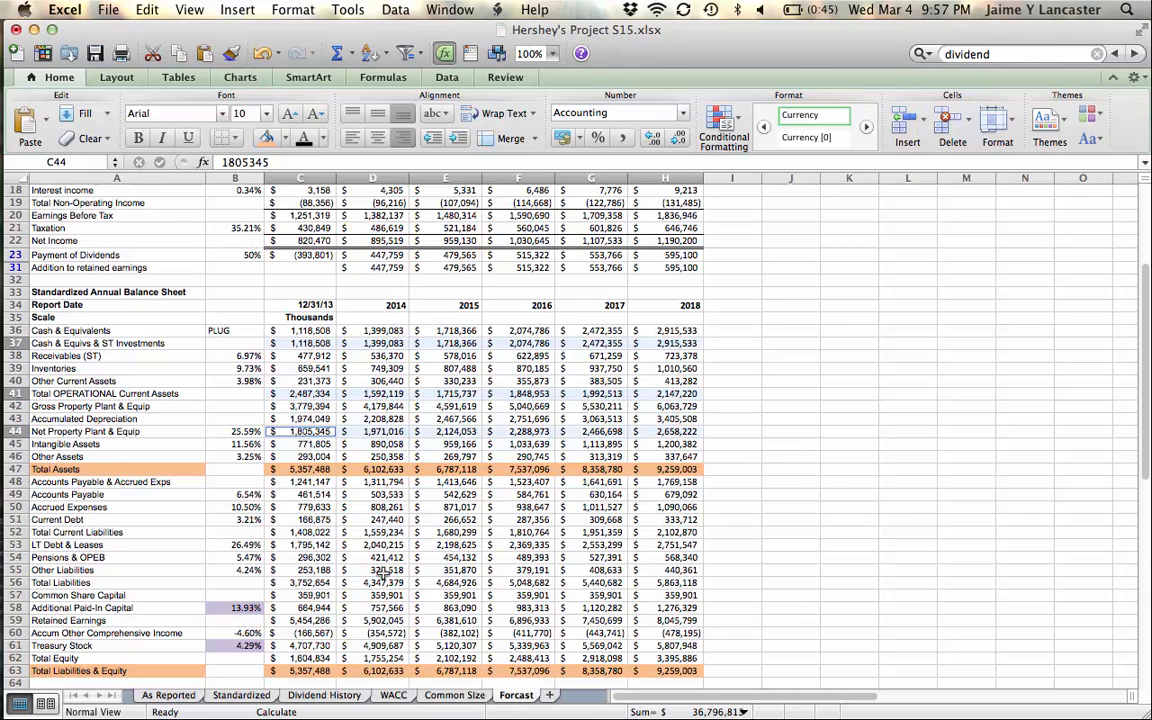
pyautogui.click(296, 532)
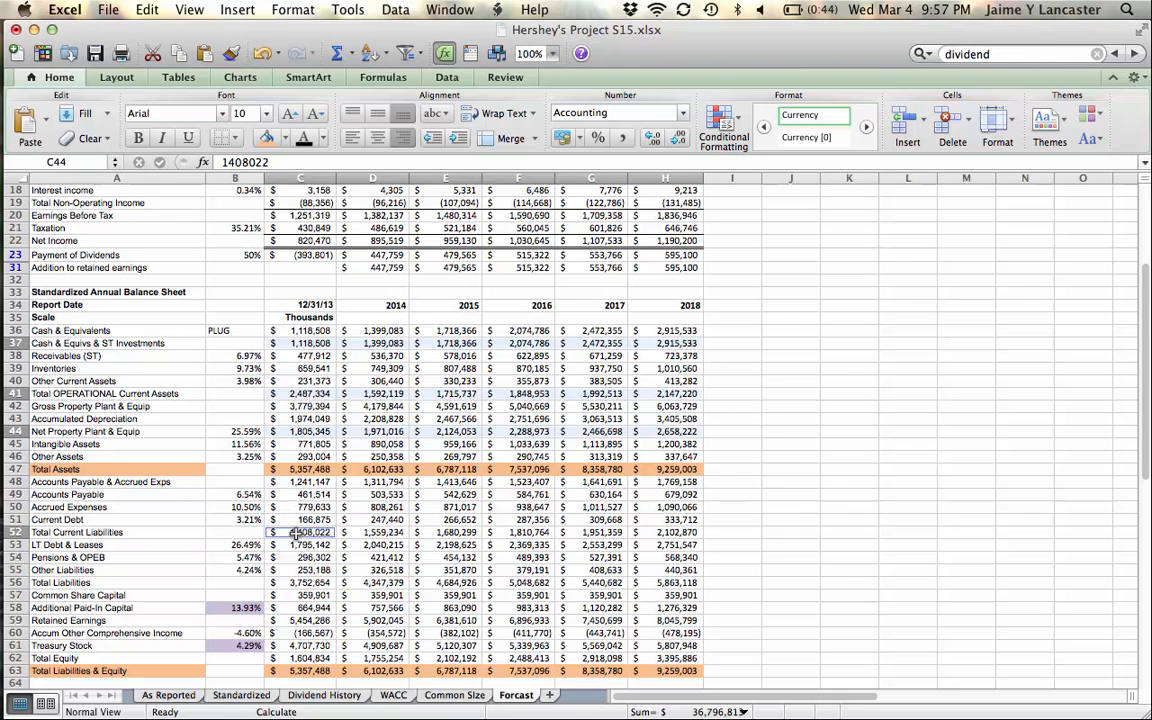
pyautogui.moveTo(296, 532); pyautogui.dragTo(707, 540)
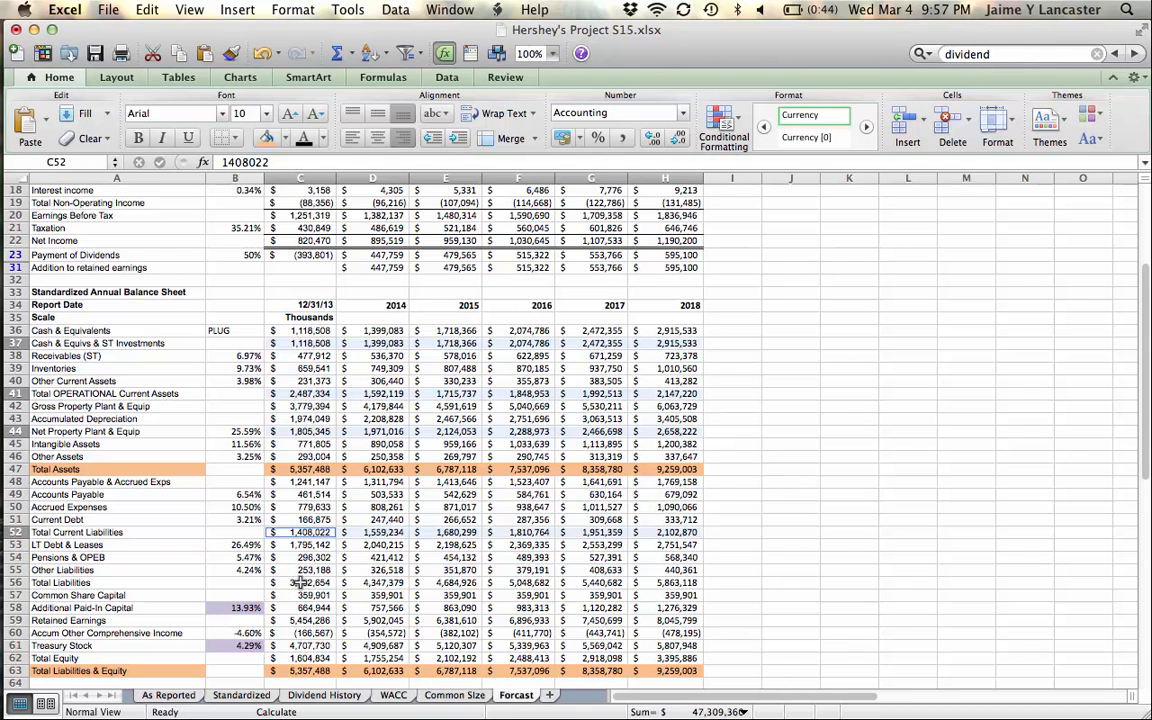
pyautogui.moveTo(299, 582); pyautogui.dragTo(652, 582)
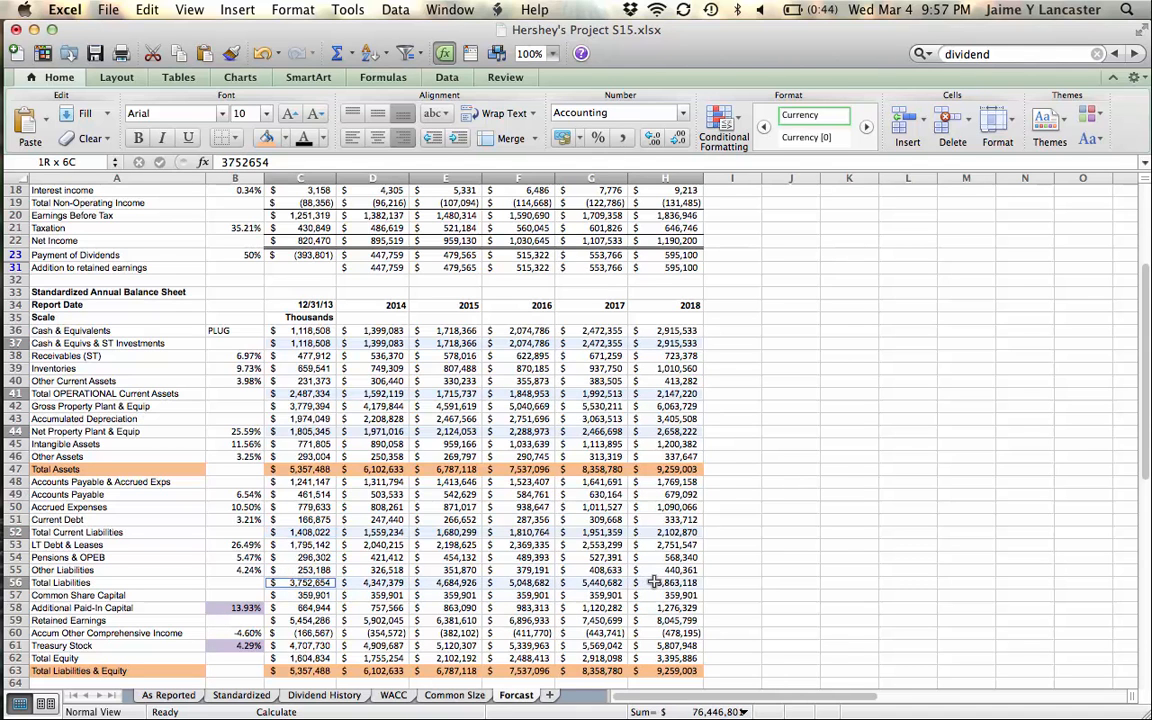
pyautogui.click(237, 140)
pyautogui.click(282, 206)
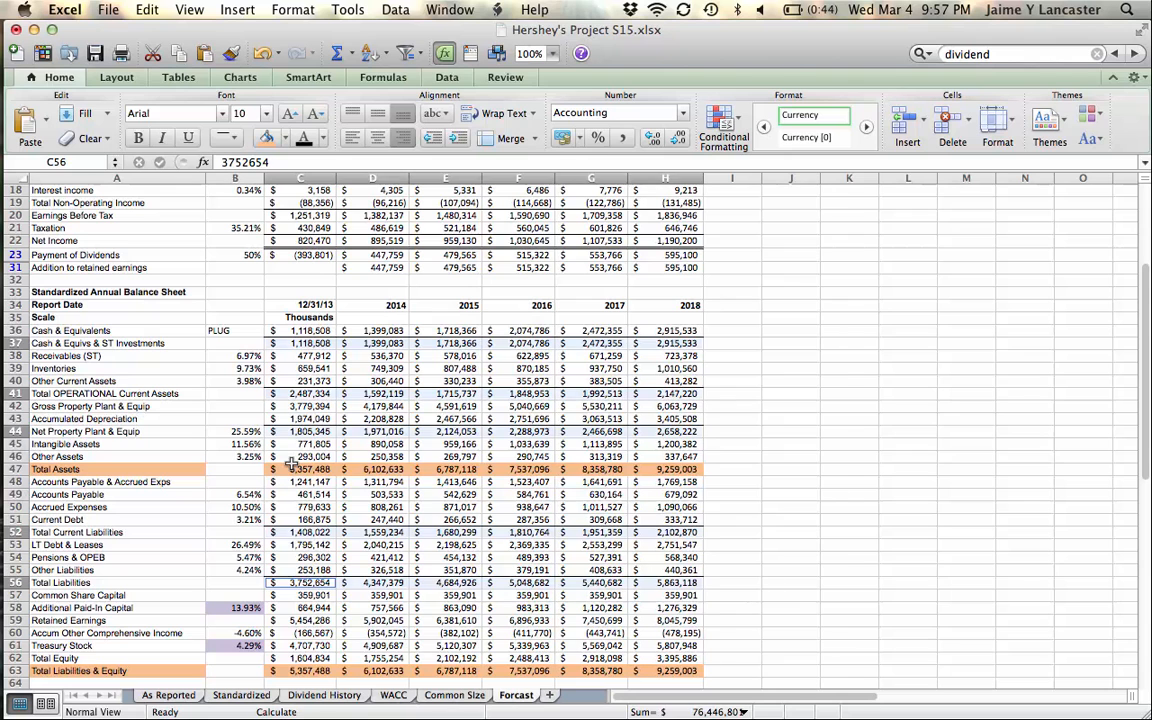
# Apply a top and double bottom border to the Total Assets and Total Liabilities & Equity amounts, columns C to H.
pyautogui.click(299, 472)
pyautogui.moveTo(483, 463); pyautogui.dragTo(680, 469)
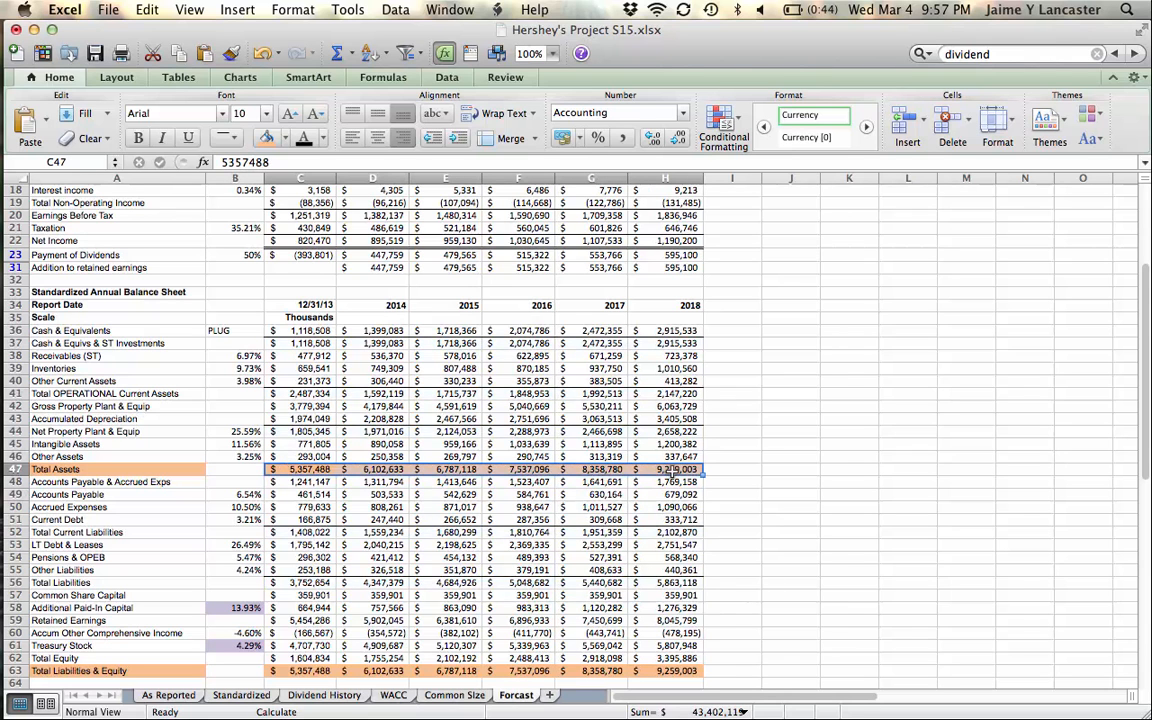
pyautogui.moveTo(306, 670); pyautogui.dragTo(660, 675)
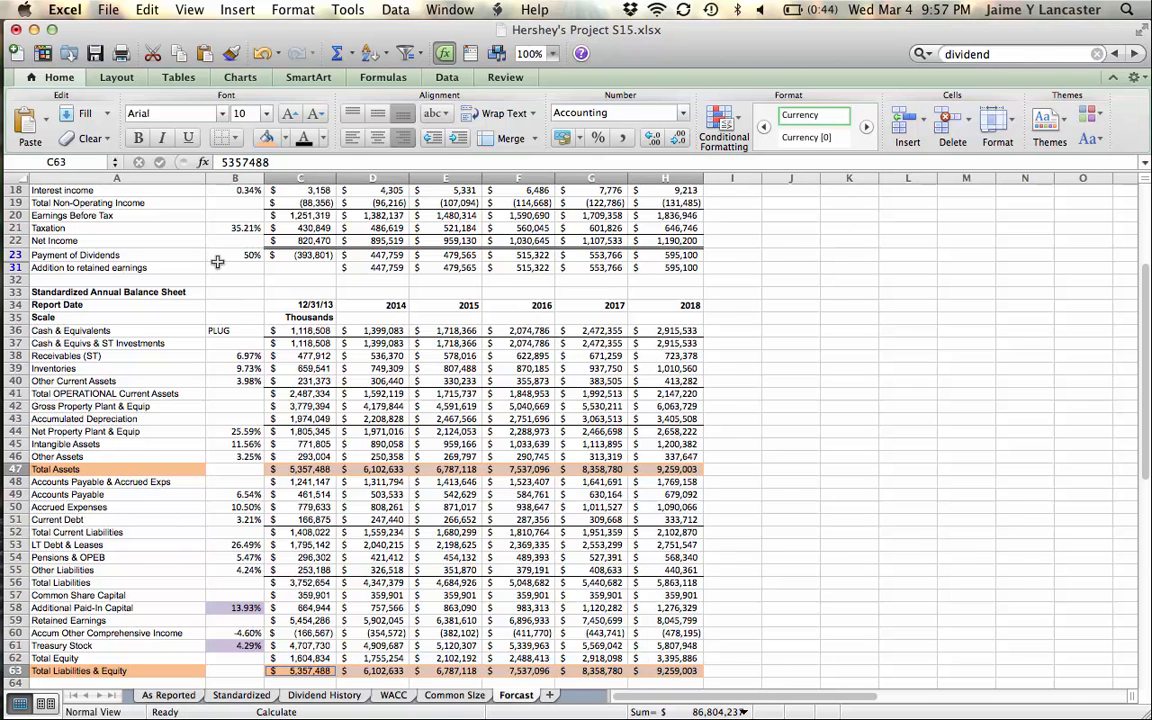
pyautogui.click(240, 138)
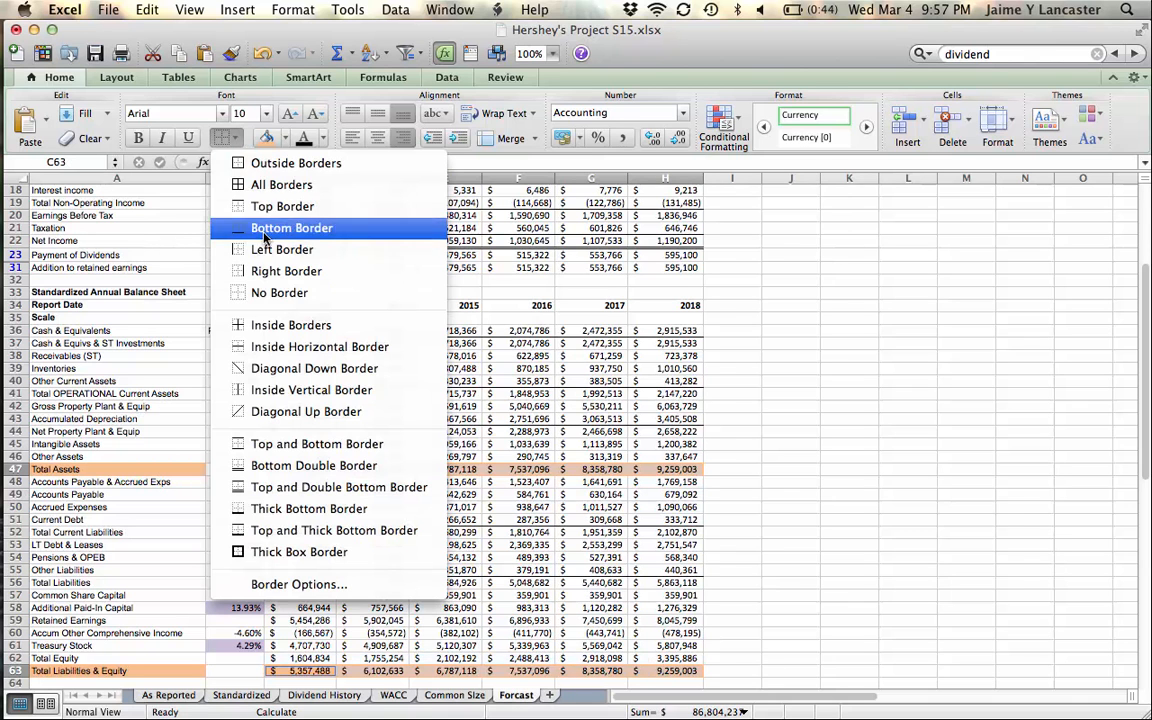
pyautogui.click(300, 487)
pyautogui.click(707, 496)
pyautogui.click(829, 483)
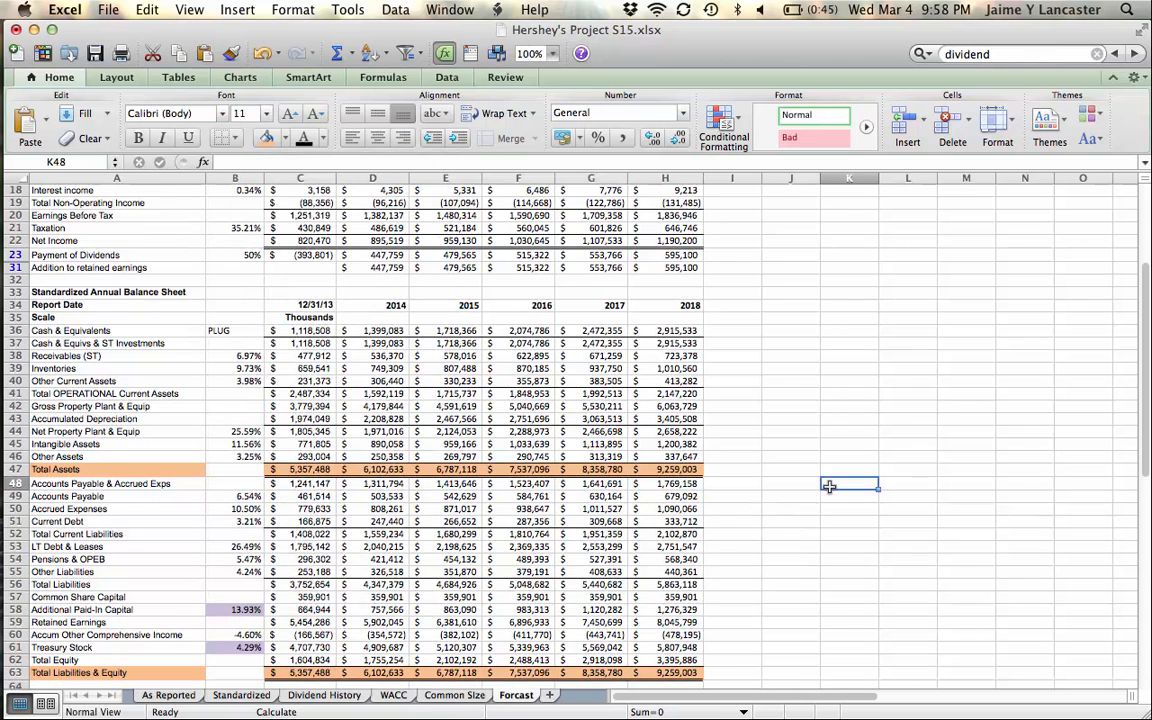
# Review the formatted income statement and balance sheet from the header down to Total Liabilities & Equity.
pyautogui.scroll(1, 829, 487)
pyautogui.scroll(-2, 829, 487)
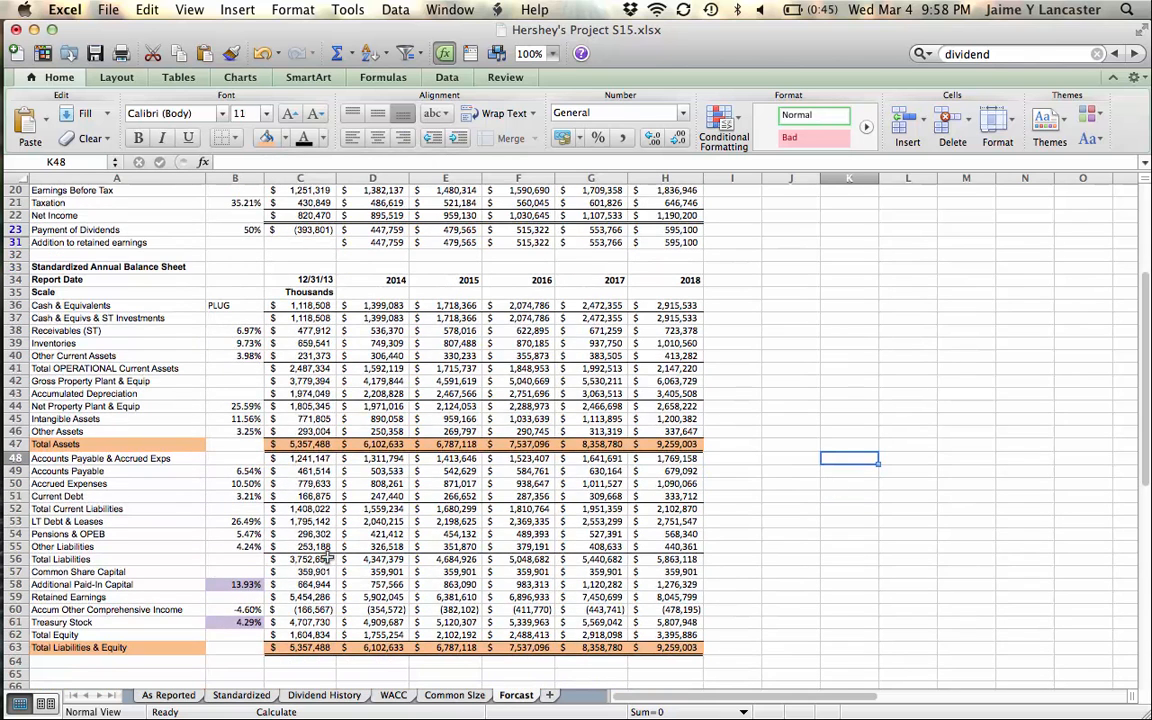
pyautogui.scroll(6, 751, 533)
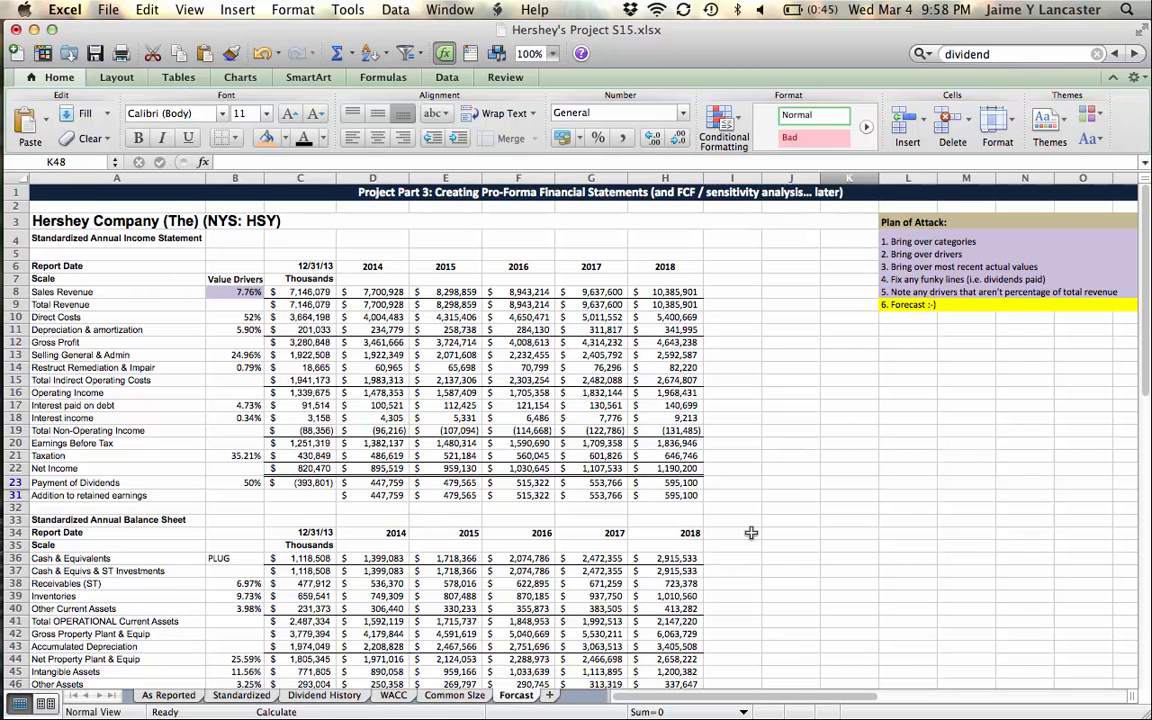
pyautogui.scroll(-5, 751, 533)
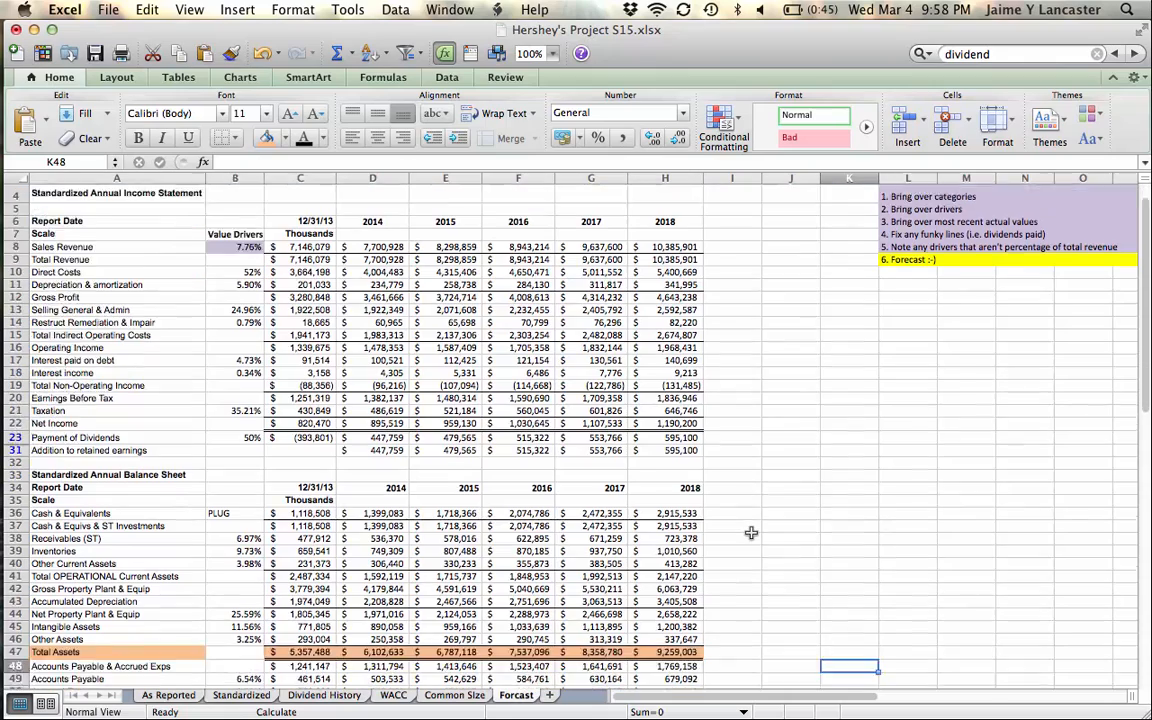
pyautogui.scroll(-8, 751, 533)
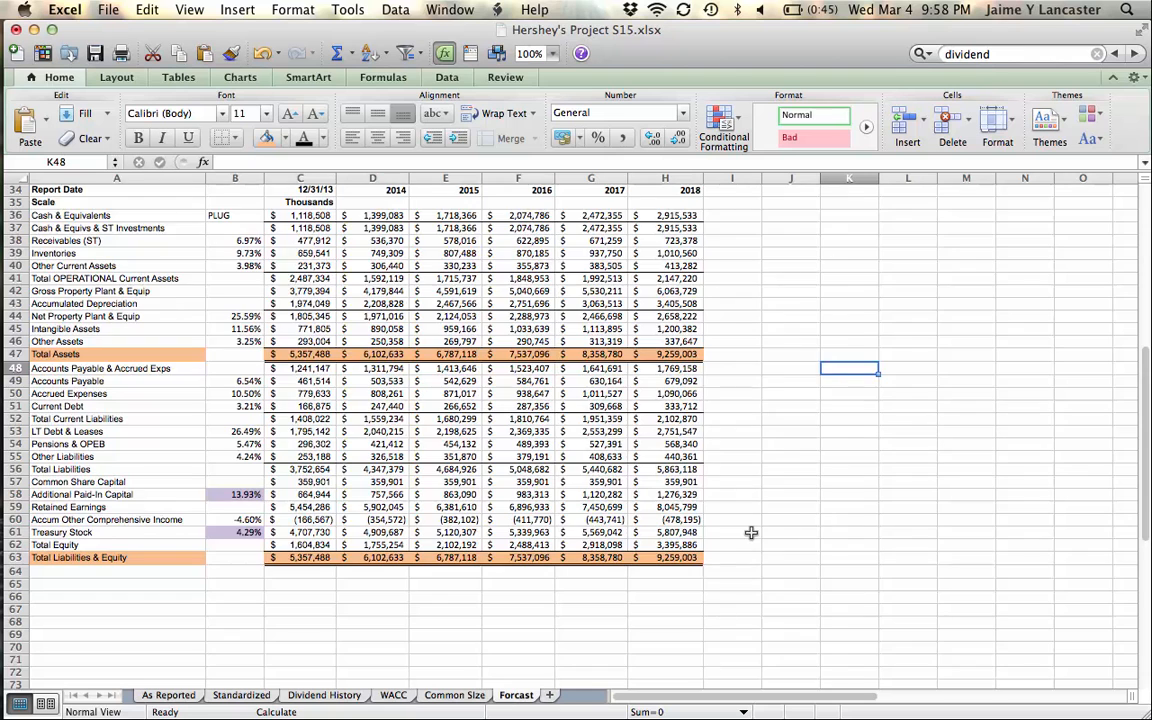
pyautogui.scroll(5, 751, 533)
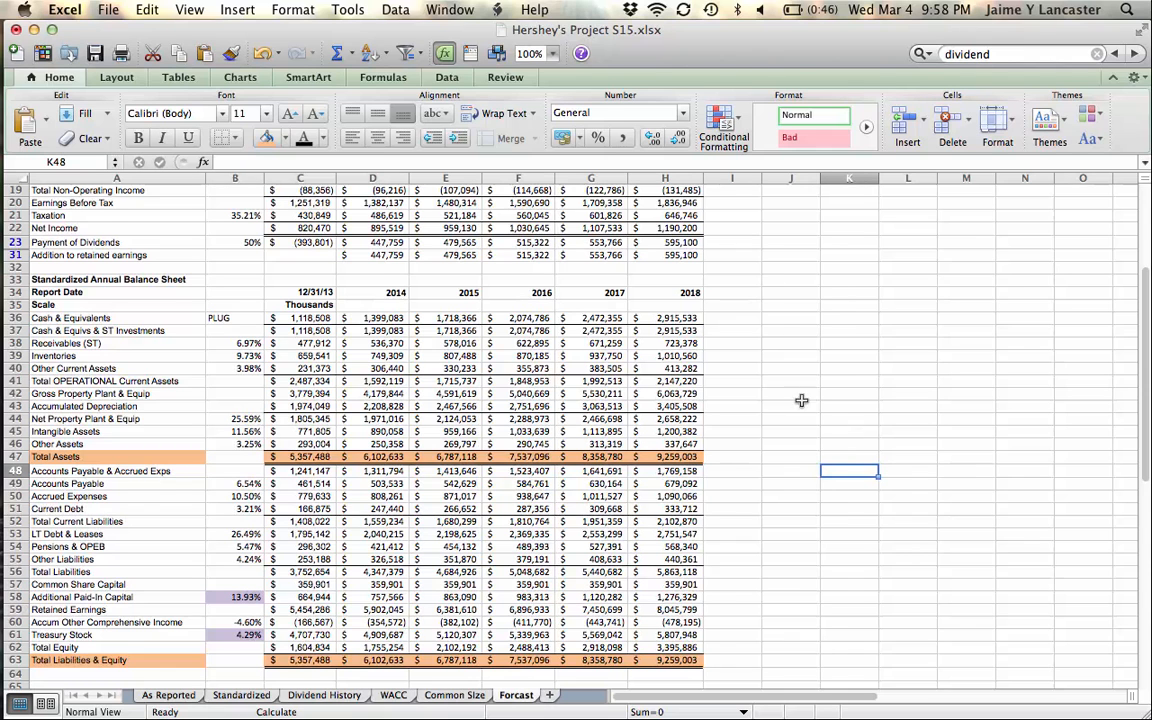
pyautogui.scroll(6, 872, 398)
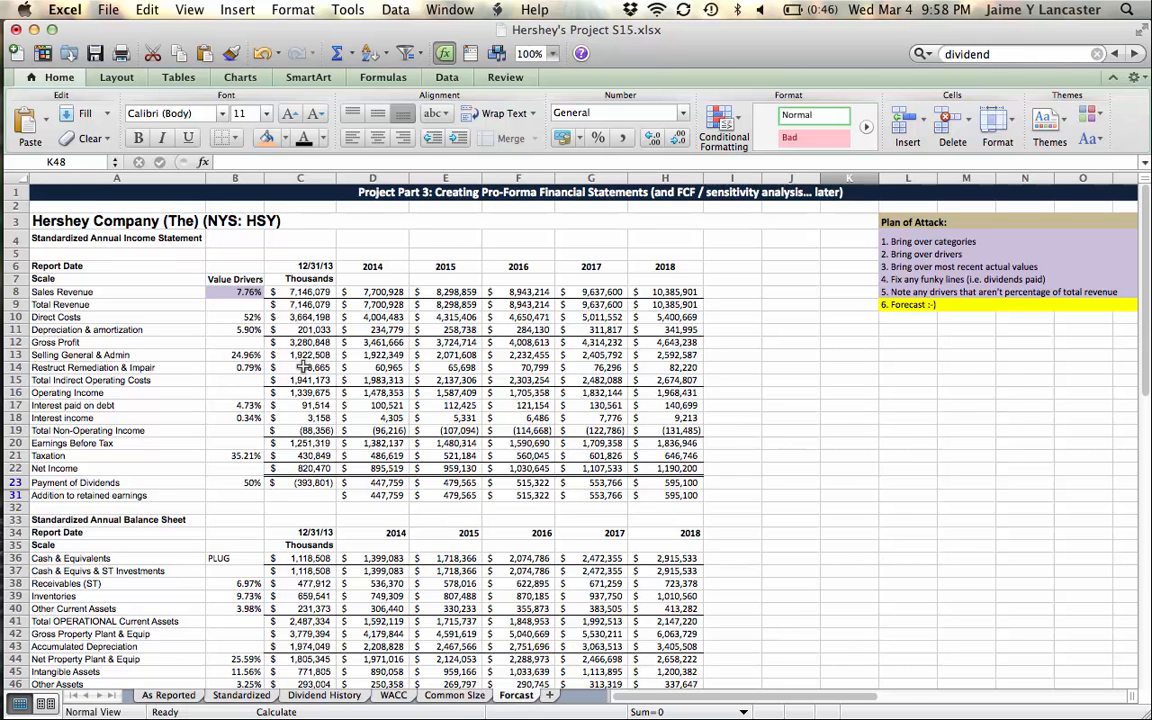
# Inspect the Total Revenue entries for 2013 and 2014 and the 2014 Direct Costs formula, leaving them as they are.
pyautogui.doubleClick(318, 304)
pyautogui.press('Return')
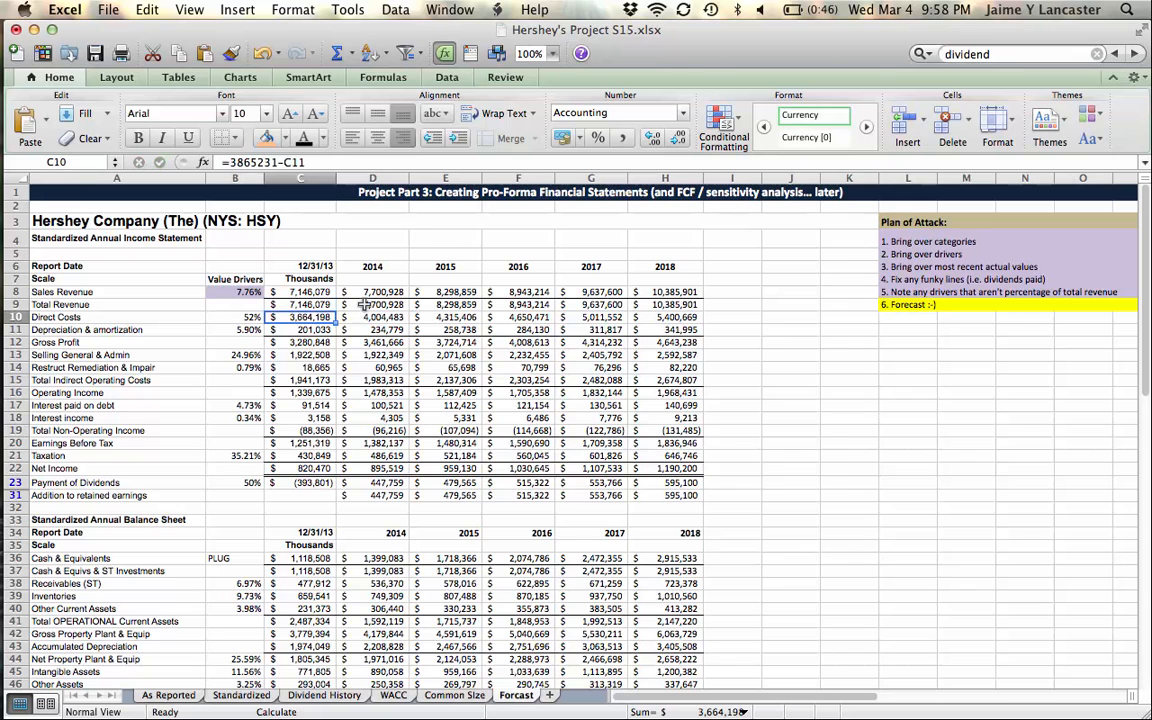
pyautogui.click(390, 304)
pyautogui.write('=')
pyautogui.press('Up')
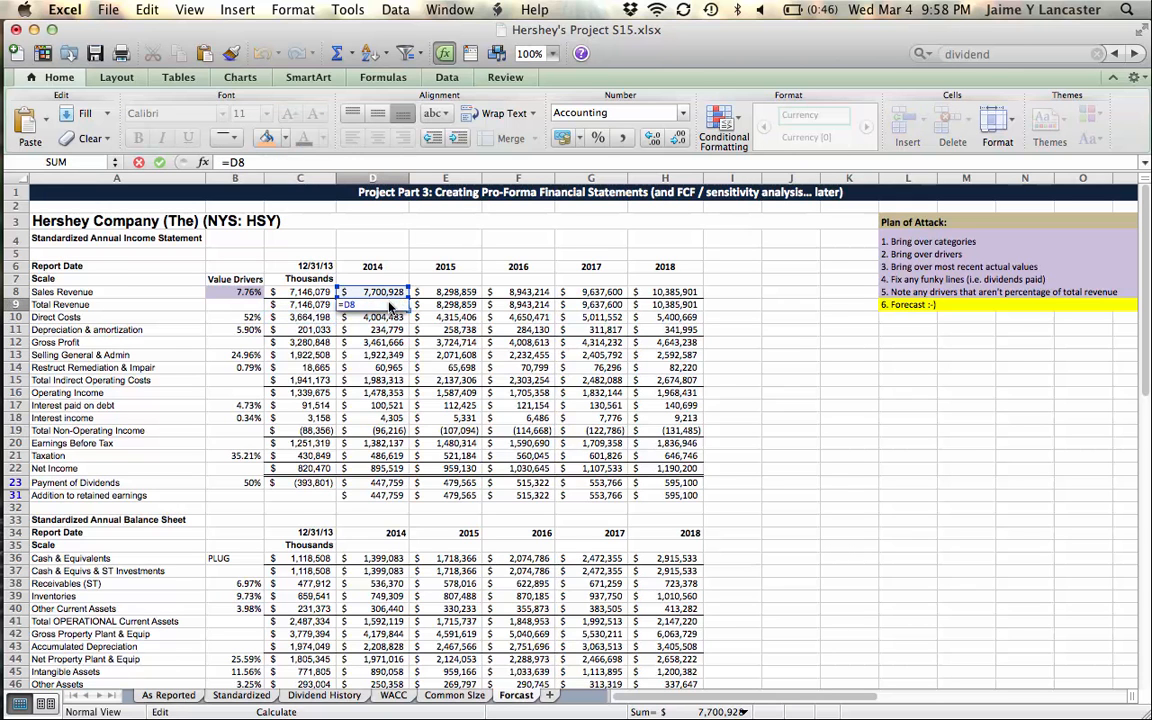
pyautogui.press('Return')
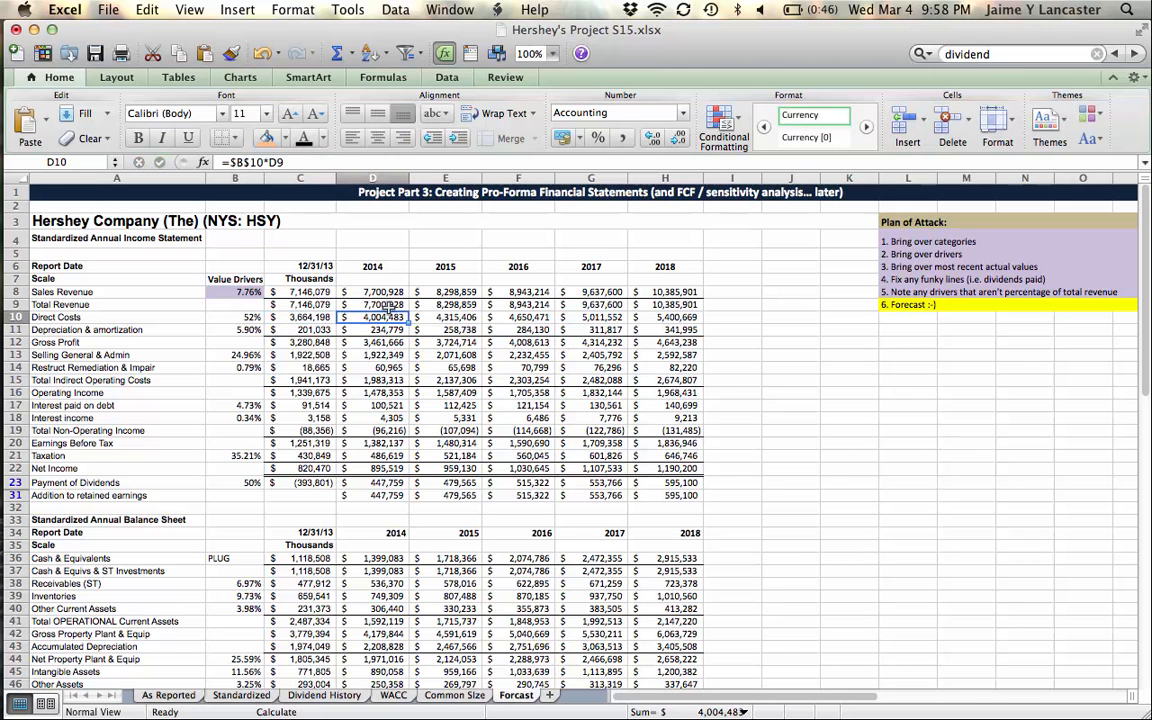
pyautogui.write('=$B$10*D9')
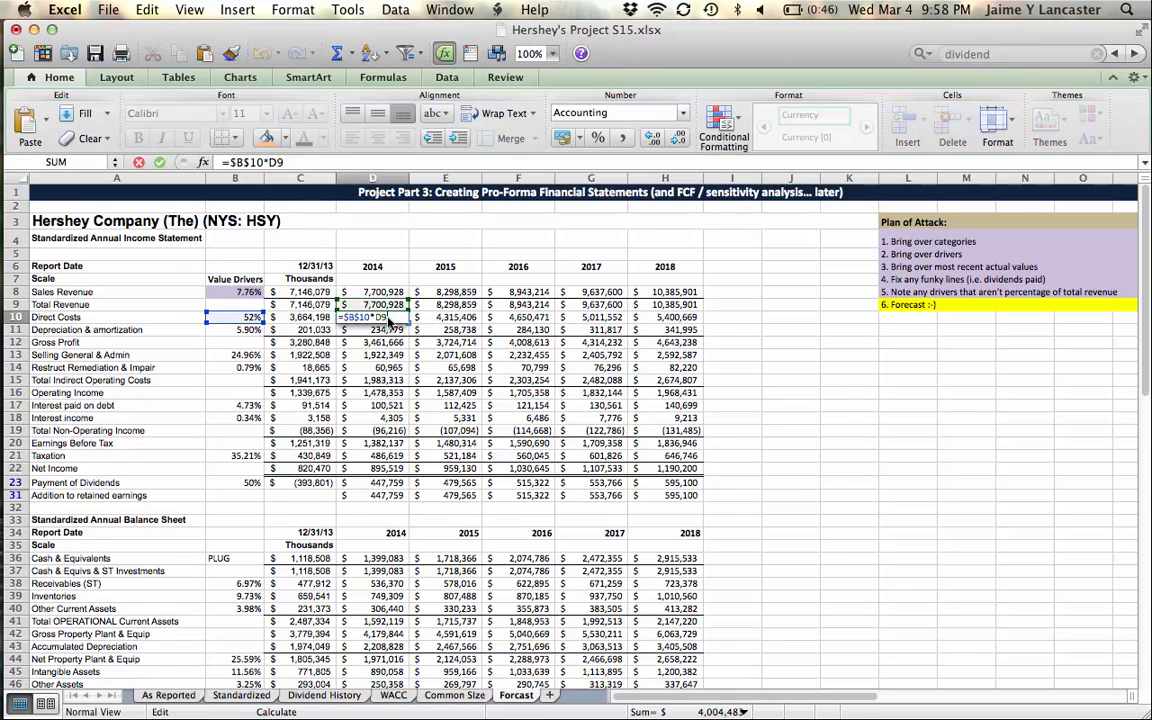
pyautogui.press('Return')
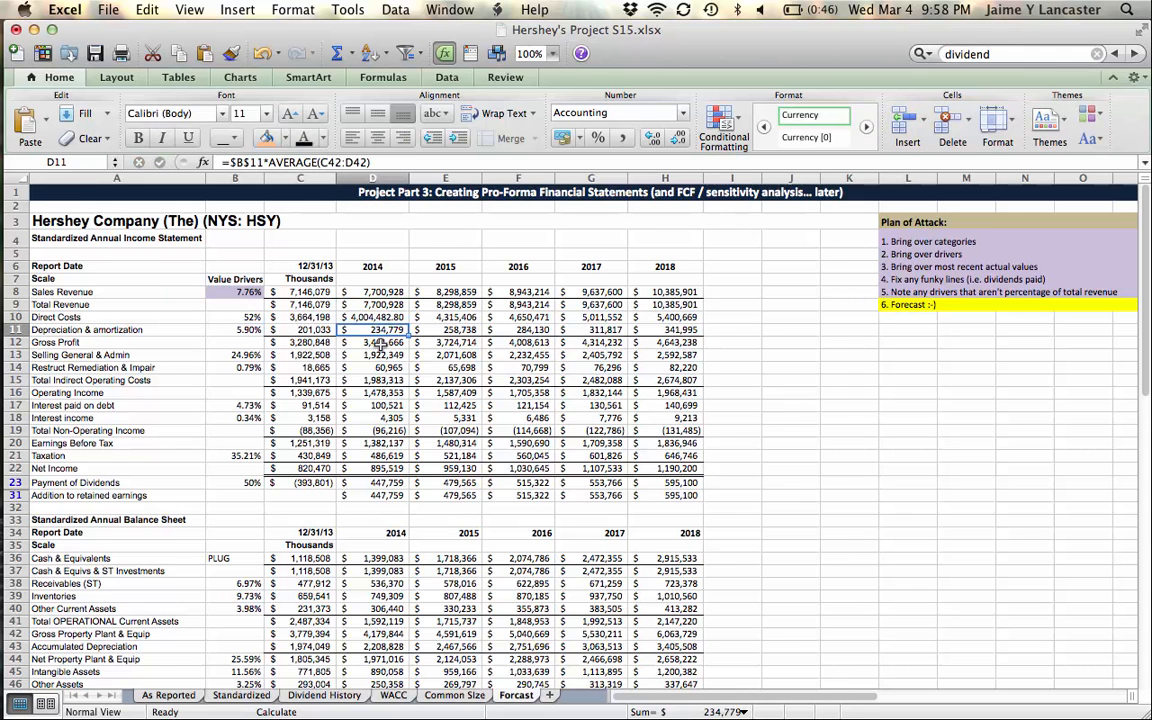
# Inspect the 2014 formulas for Gross Profit, Selling General & Admin, and Depreciation & amortization with their referenced cells.
pyautogui.click(381, 343)
pyautogui.write('=D9-D10-D11')
pyautogui.press('Return')
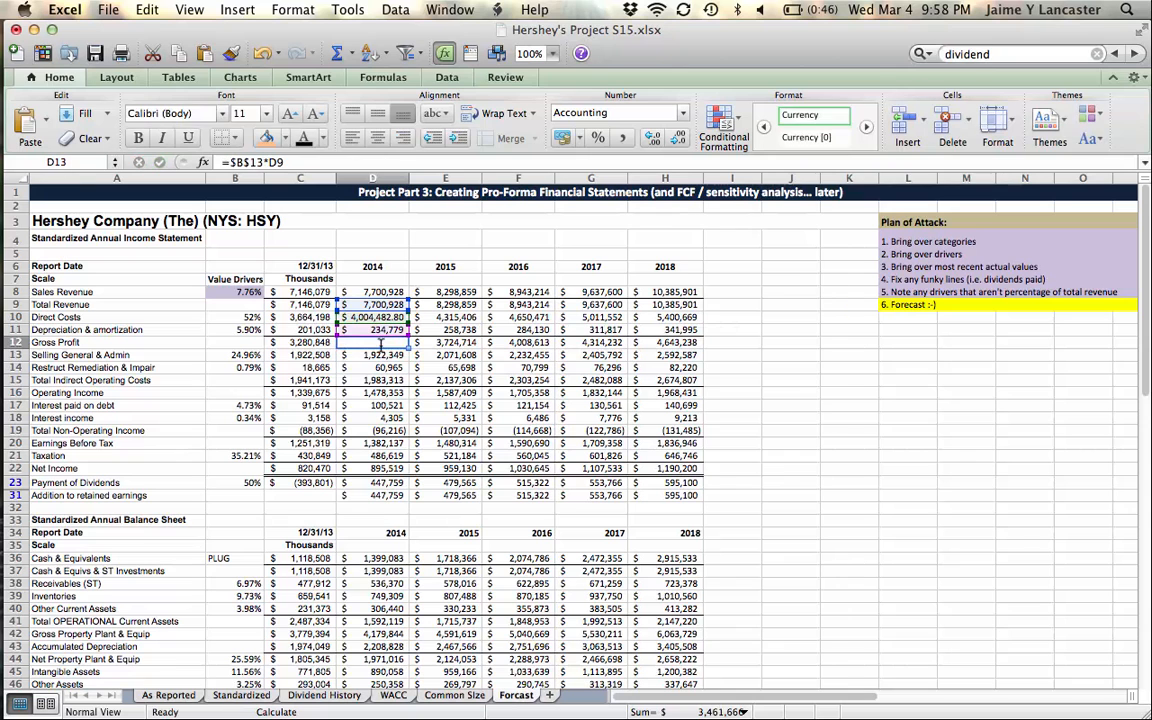
pyautogui.doubleClick(380, 356)
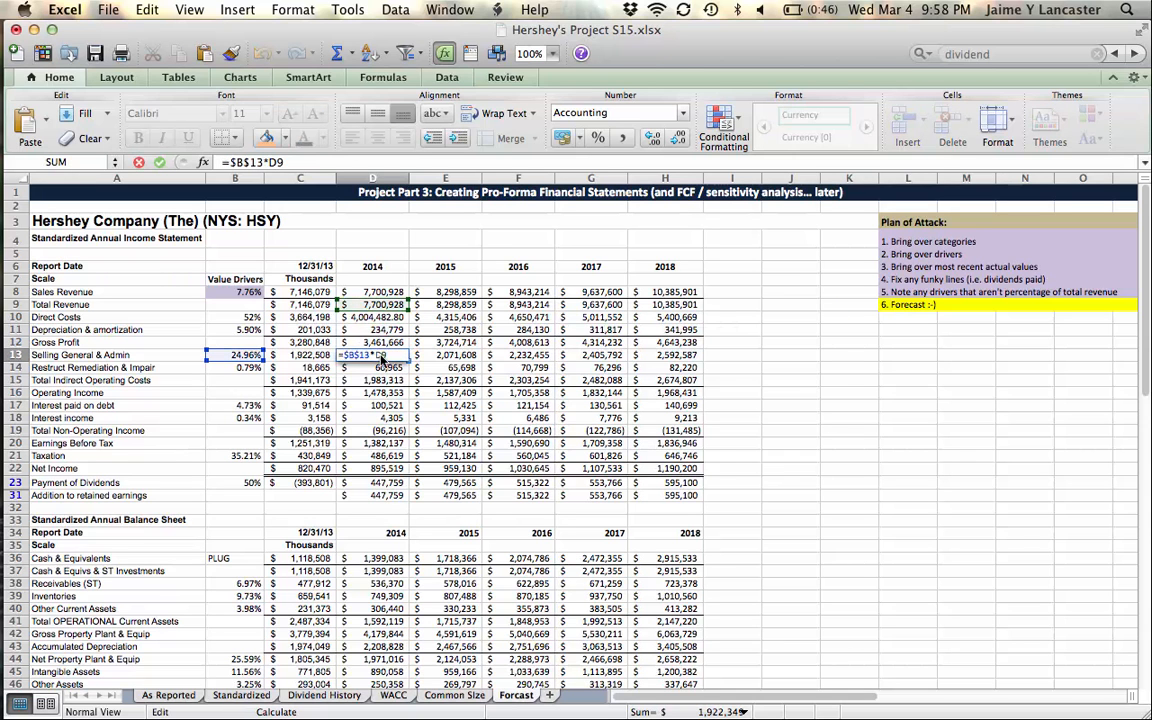
pyautogui.press('Return')
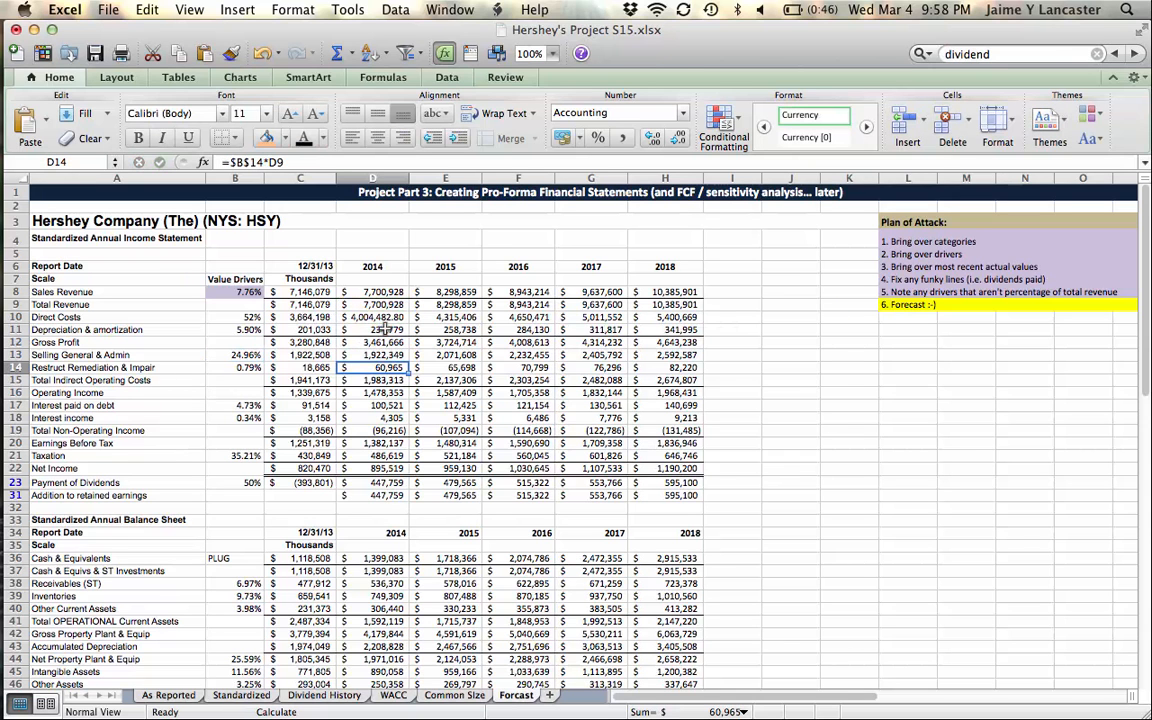
pyautogui.doubleClick(383, 329)
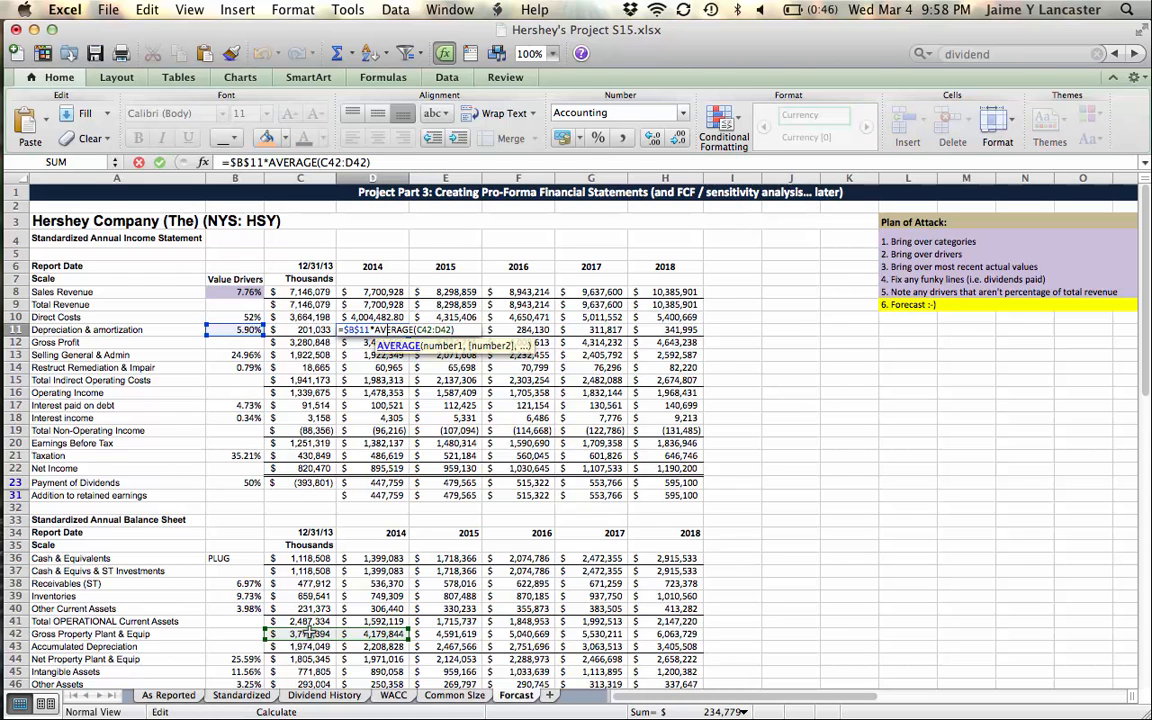
pyautogui.press('Return')
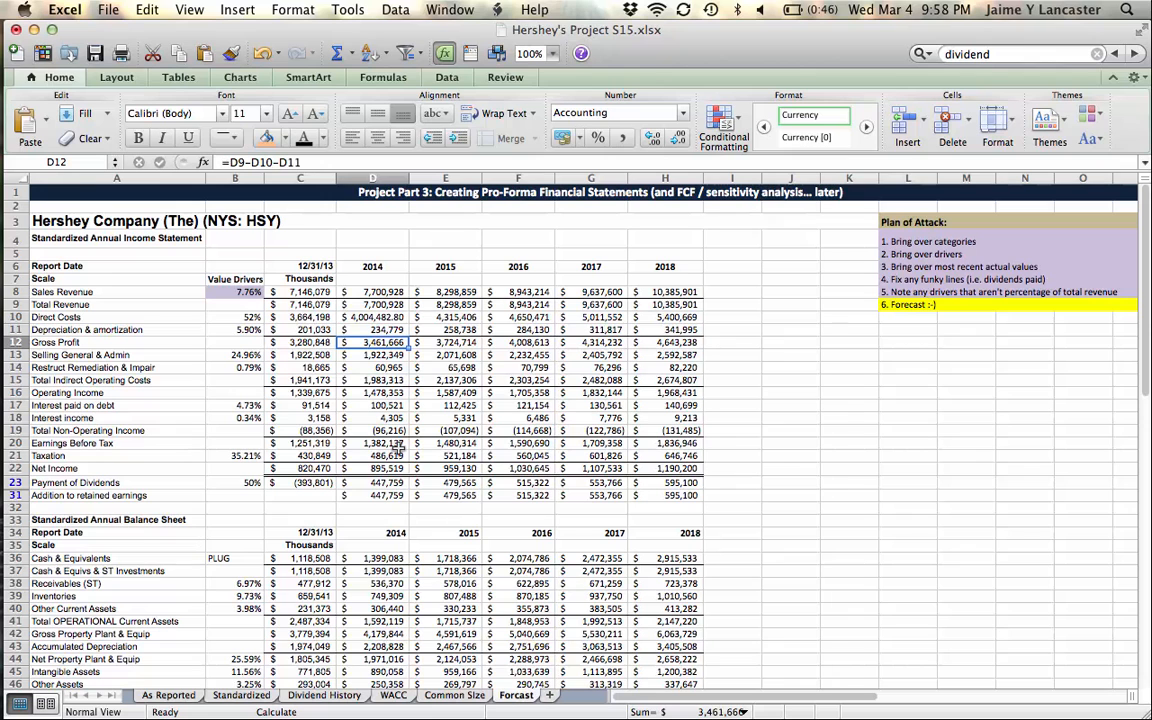
# Inspect the 2014 formulas for Interest paid on debt and Interest income and the balance sheet averages they reference.
pyautogui.doubleClick(374, 405)
pyautogui.scroll(-5, 493, 460)
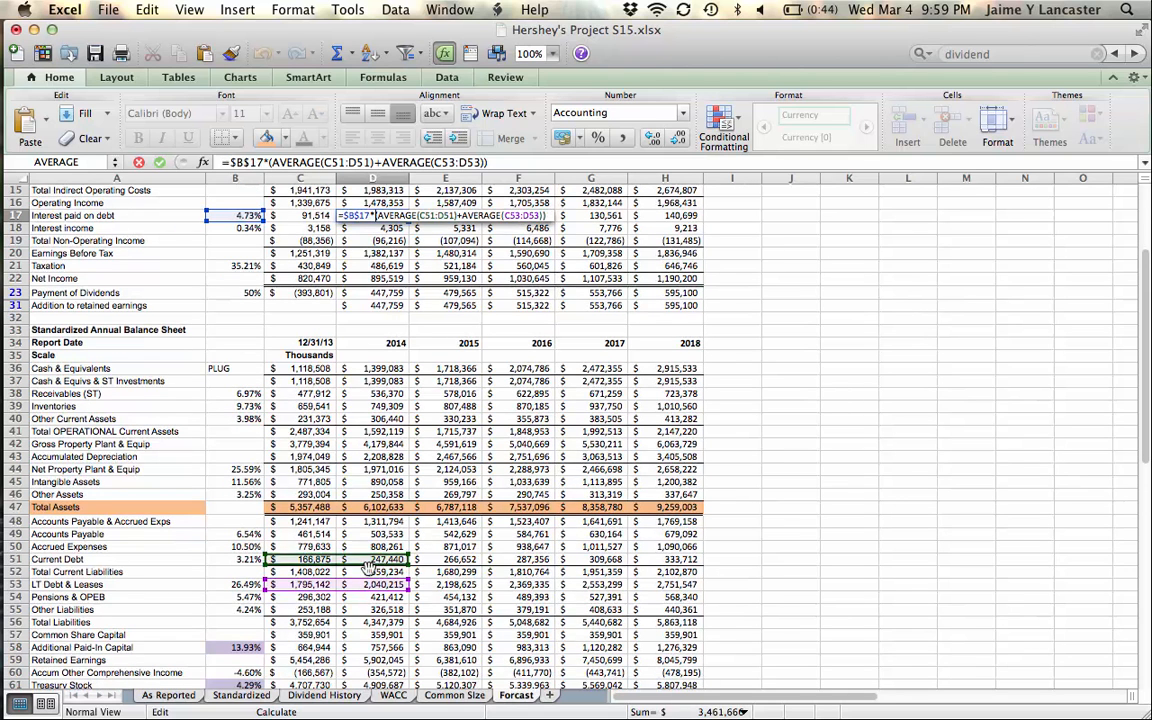
pyautogui.press('Return')
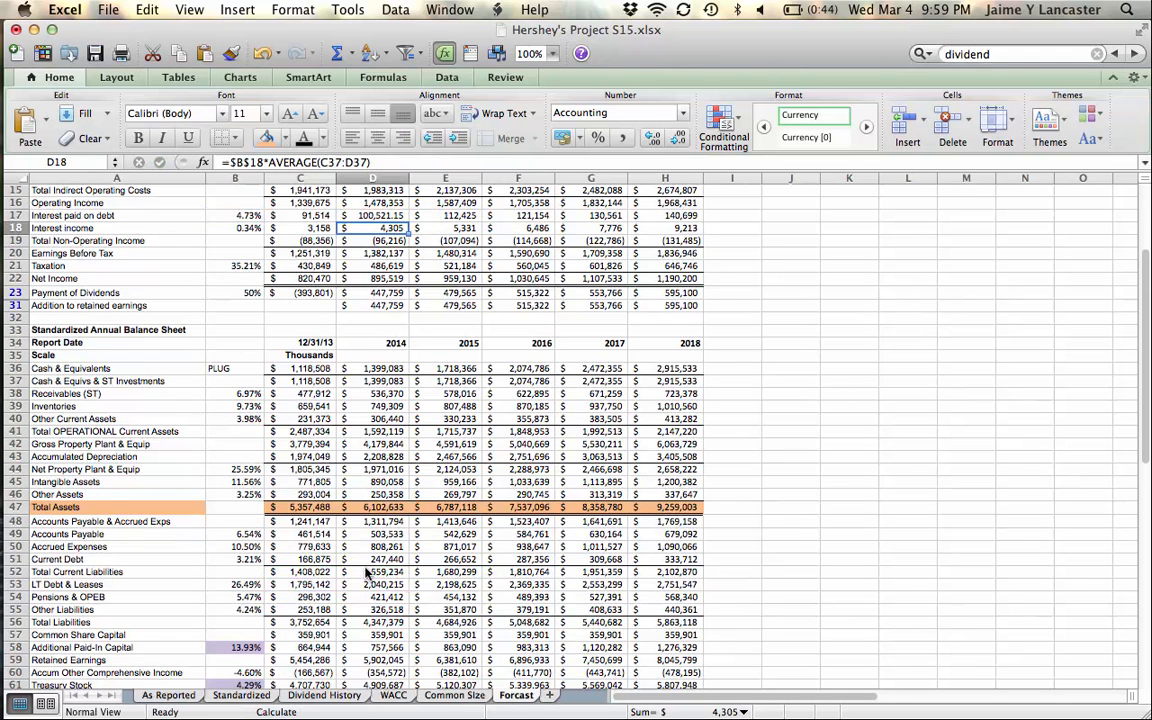
pyautogui.doubleClick(385, 228)
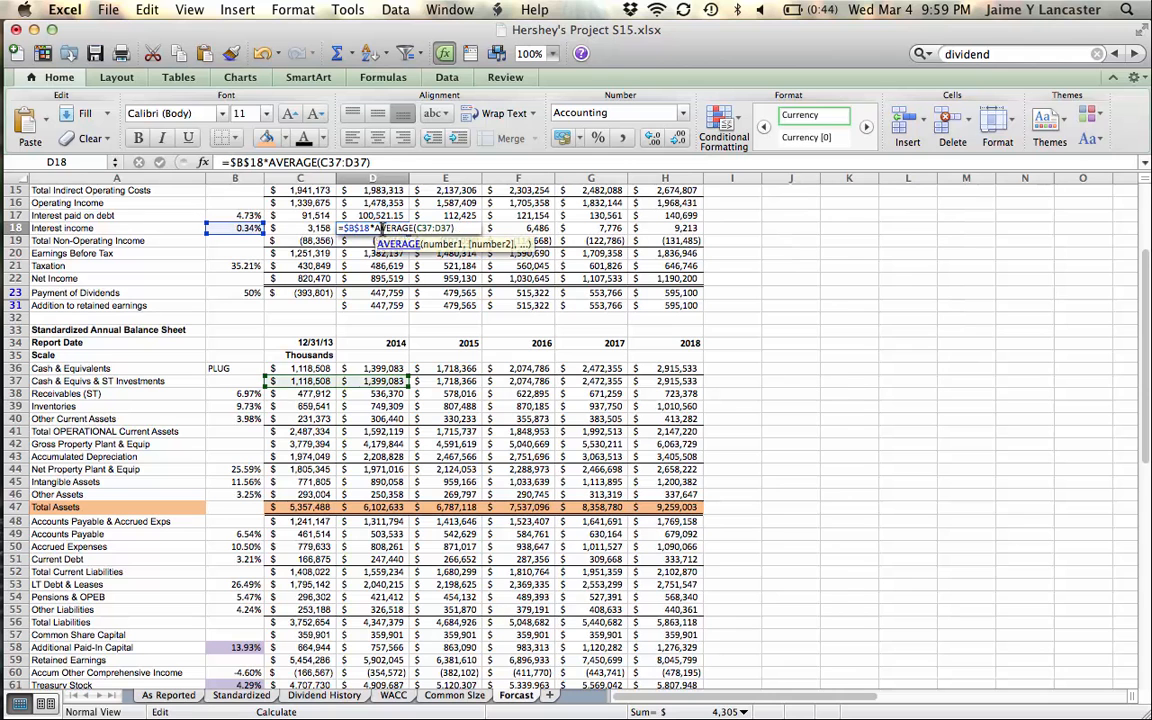
pyautogui.press('Return')
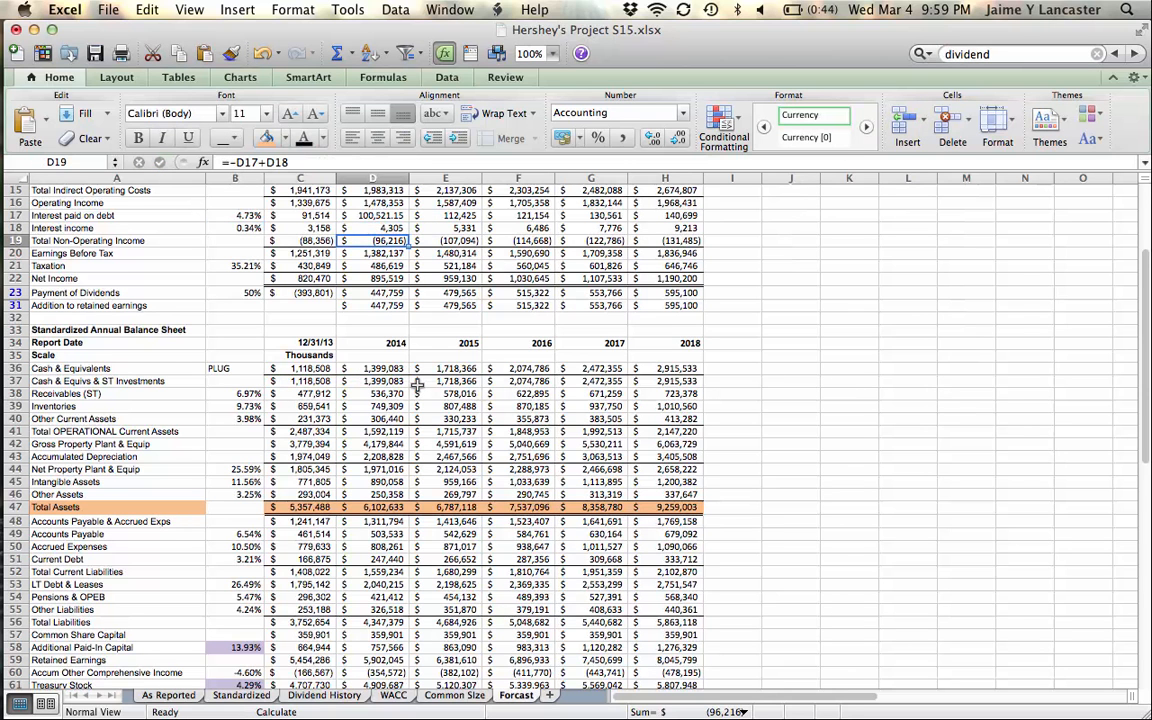
# Inspect the 2014 Retained Earnings formula and its link to the Addition to retained earnings line.
pyautogui.scroll(-3, 374, 347)
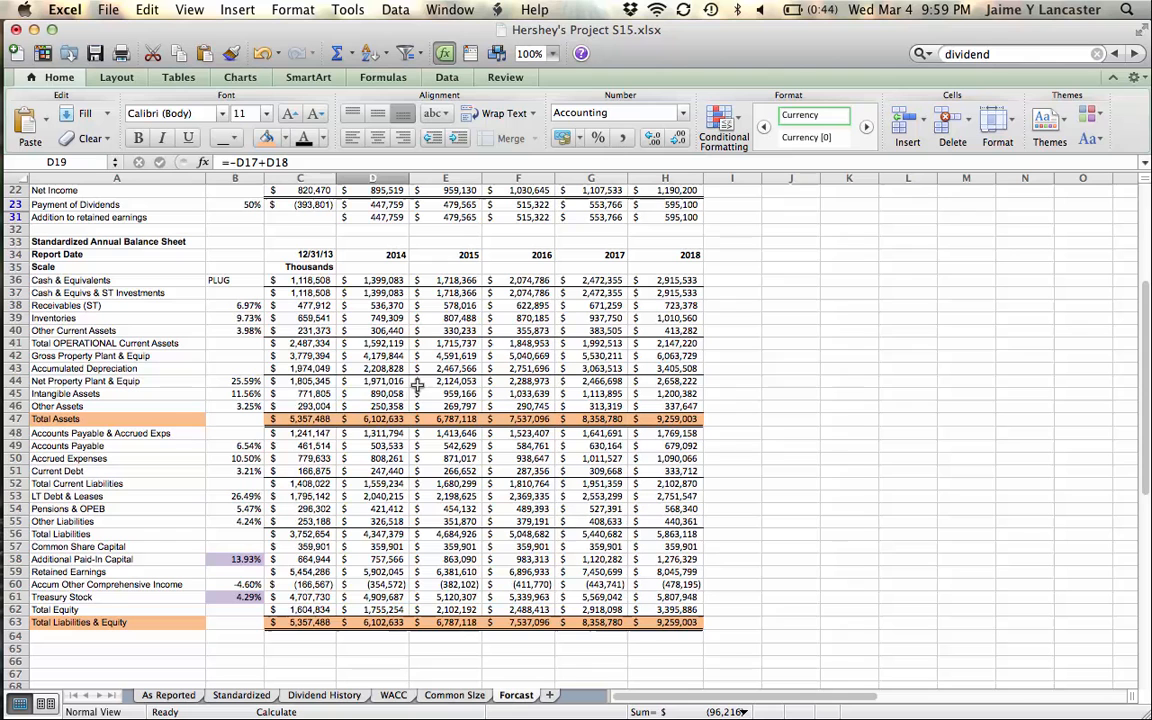
pyautogui.doubleClick(369, 571)
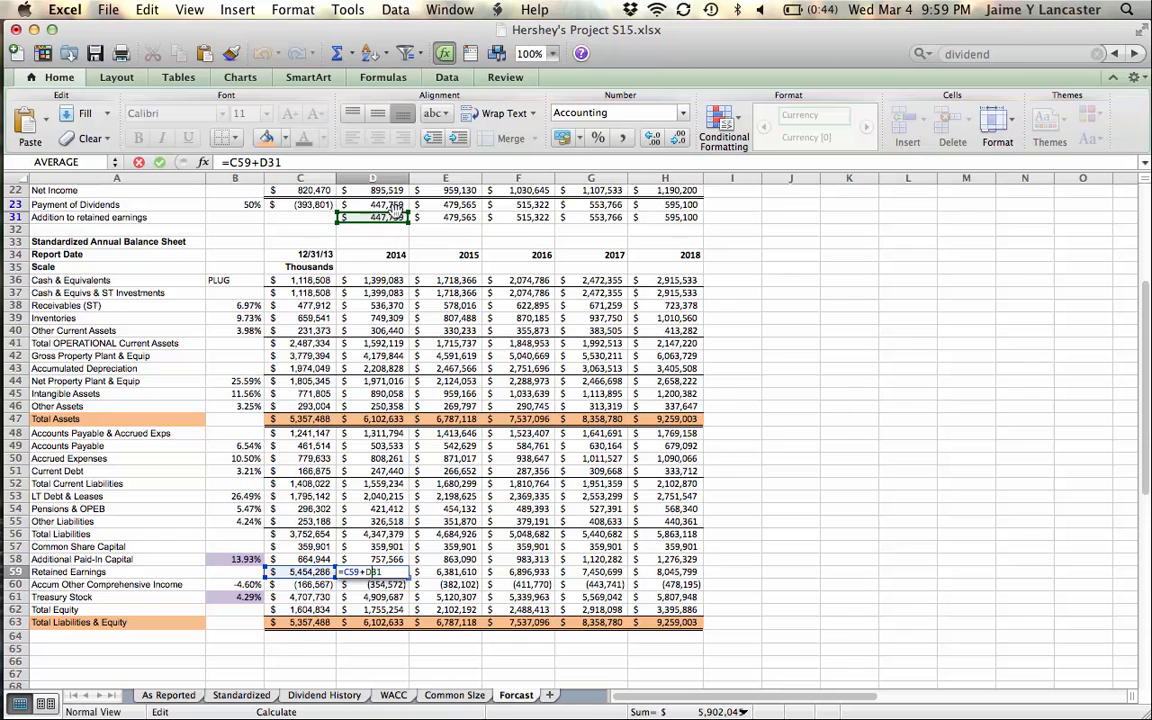
pyautogui.press('Return')
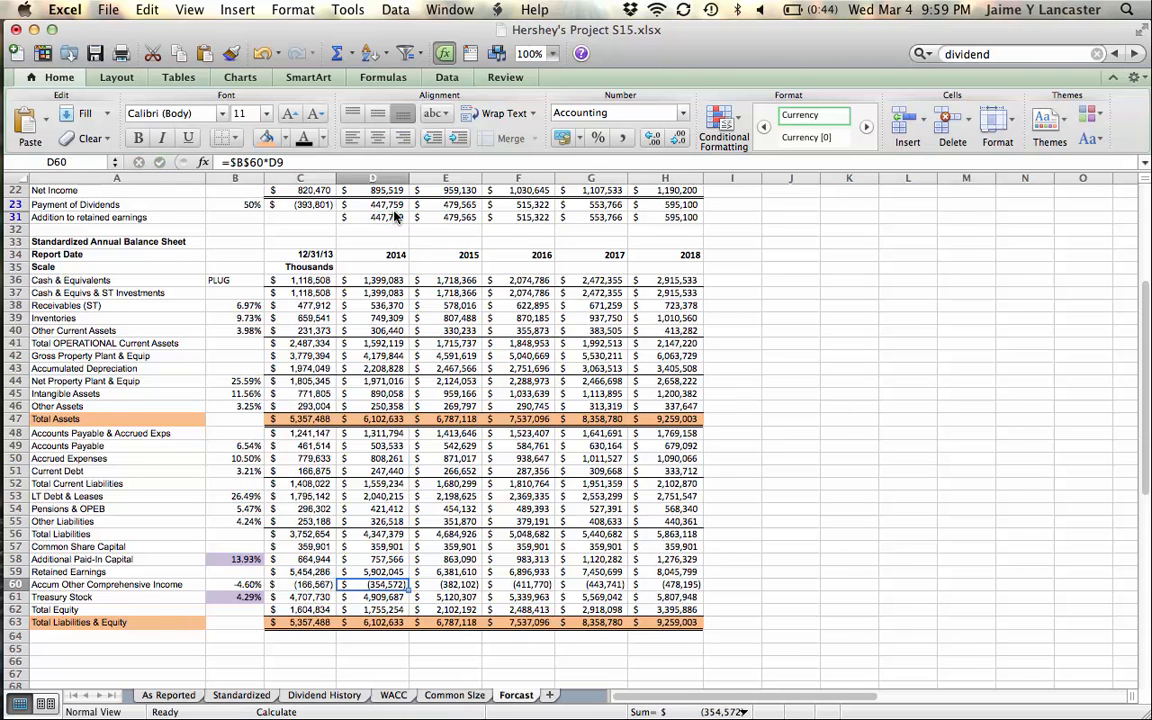
# Inspect the 2014 formulas for Gross Property Plant & Equip and Accumulated Depreciation, including the link to Depreciation & amortization.
pyautogui.doubleClick(395, 356)
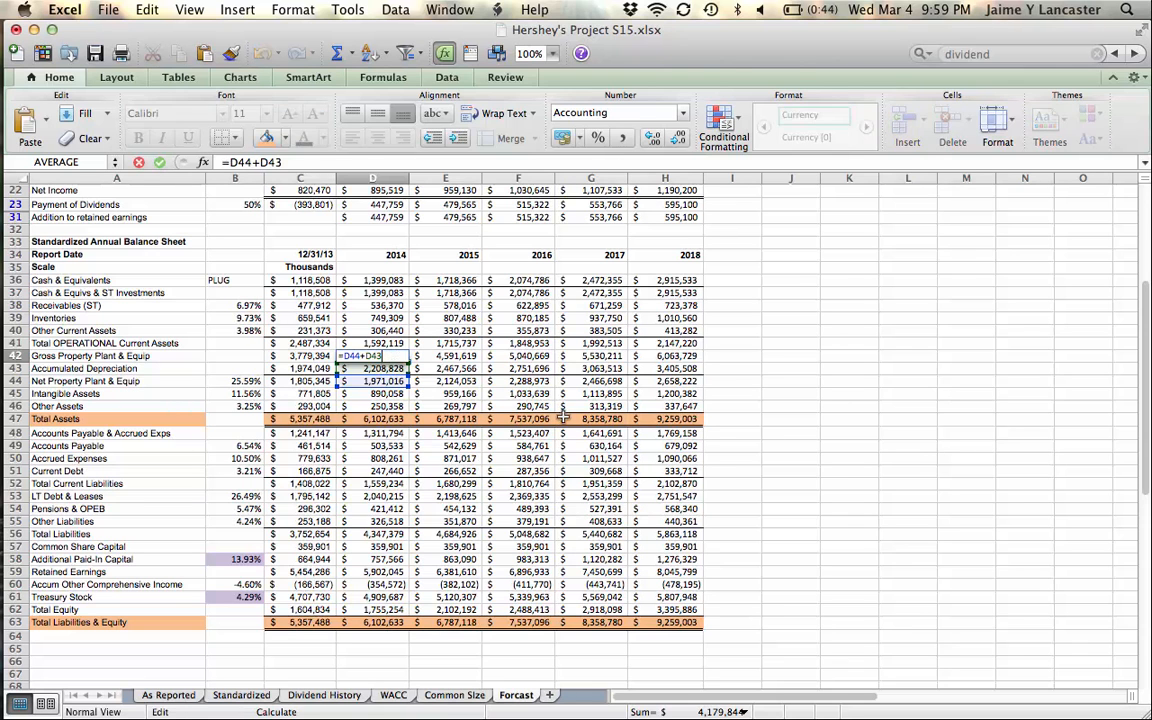
pyautogui.press('Return')
pyautogui.doubleClick(372, 368)
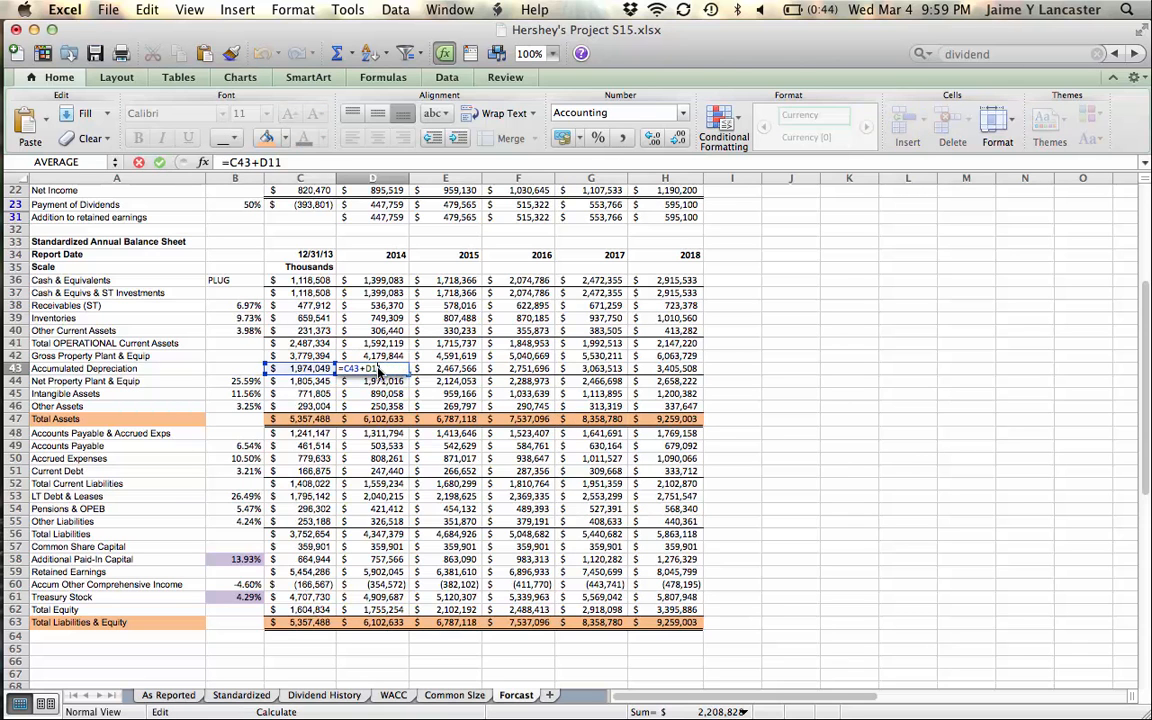
pyautogui.scroll(10, 536, 378)
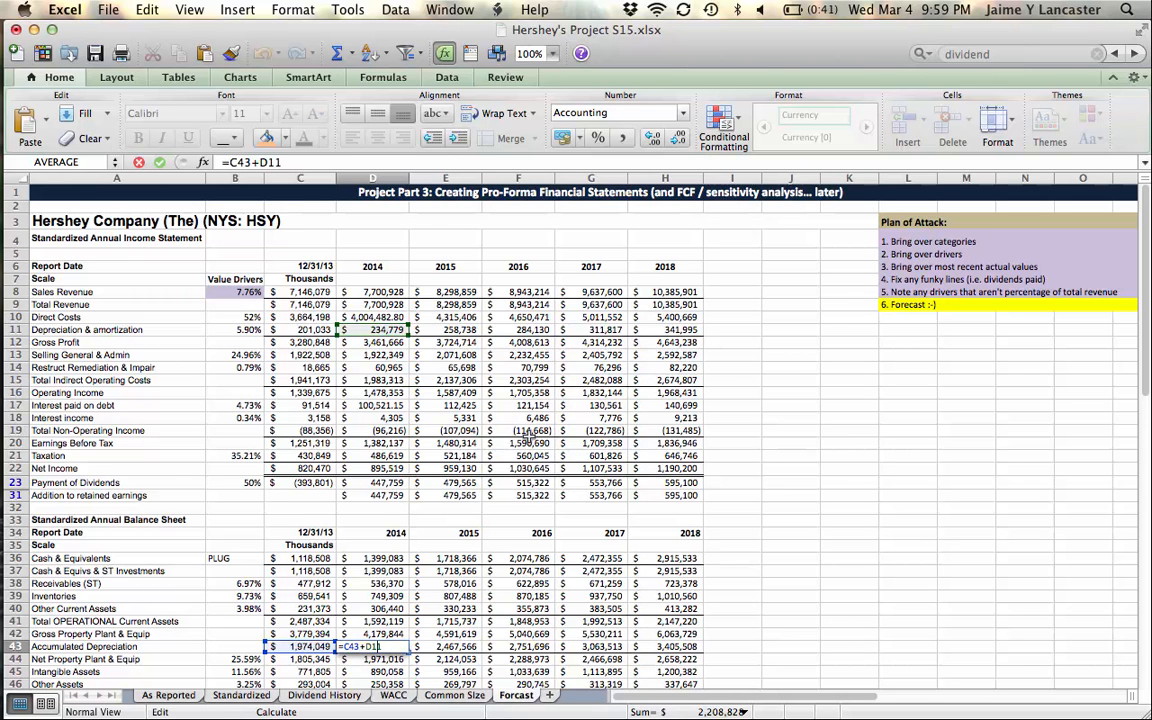
pyautogui.press('Return')
pyautogui.scroll(-10, 527, 435)
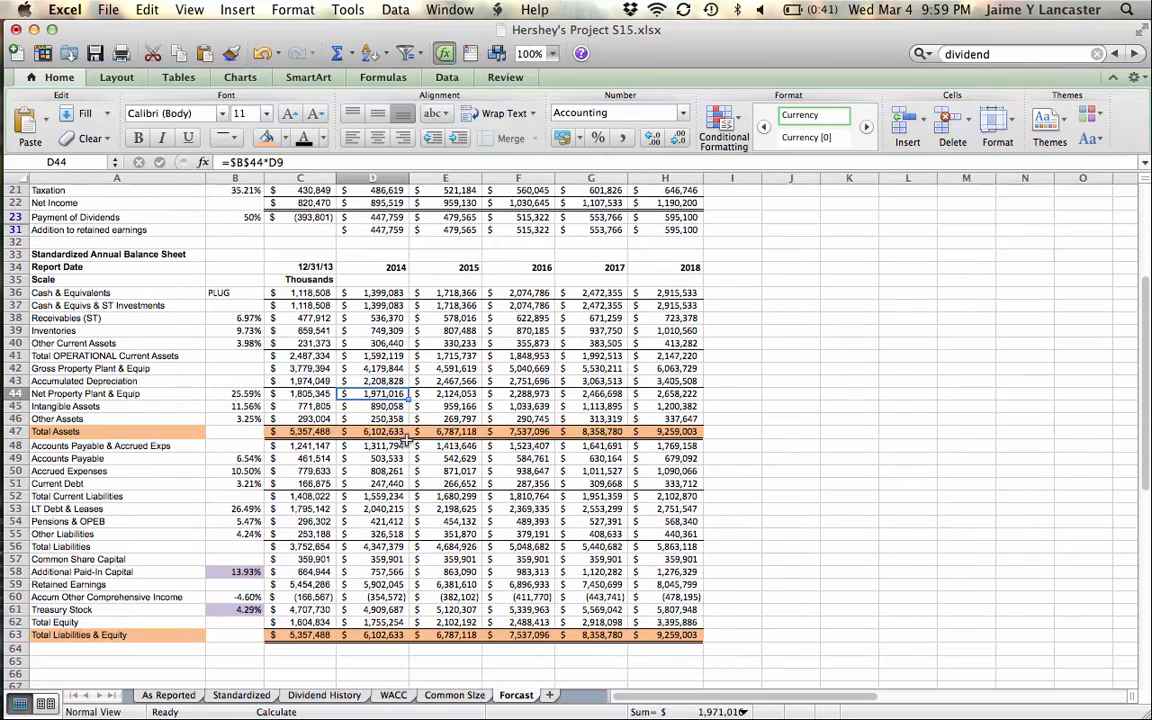
# Compare Total Assets with Total Liabilities & Equity across 2014–2018 to check that the balance sheet balances.
pyautogui.moveTo(374, 431); pyautogui.dragTo(648, 428)
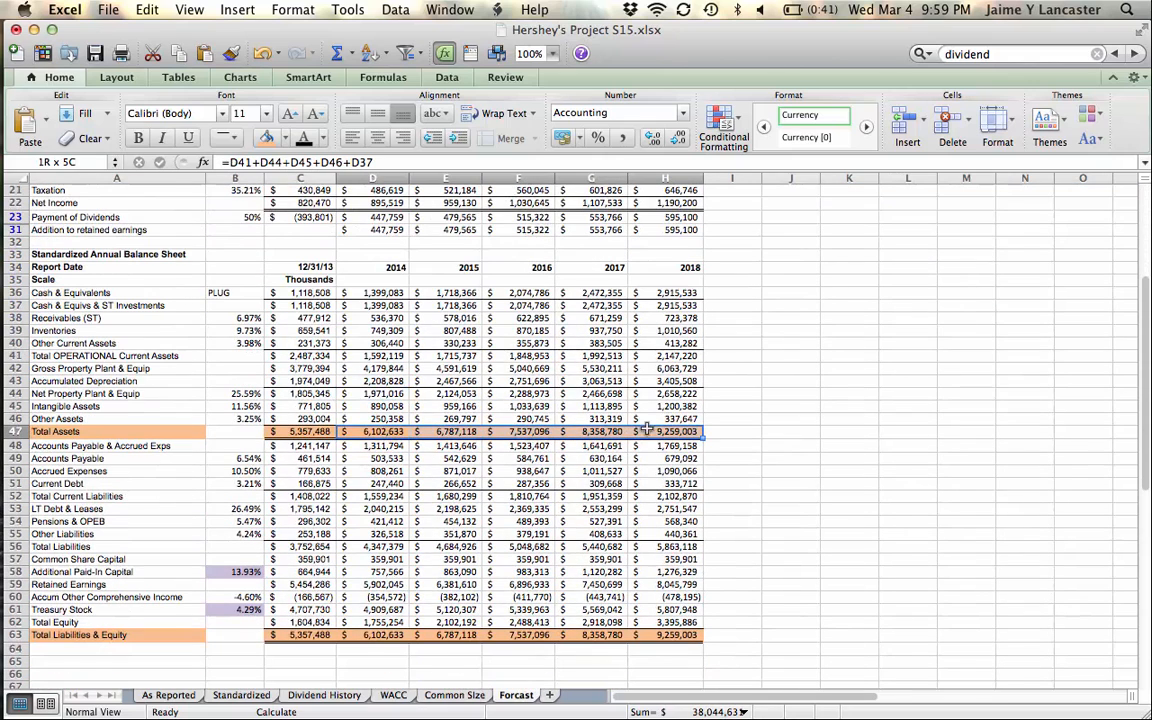
pyautogui.moveTo(369, 637); pyautogui.dragTo(640, 637)
pyautogui.click(854, 574)
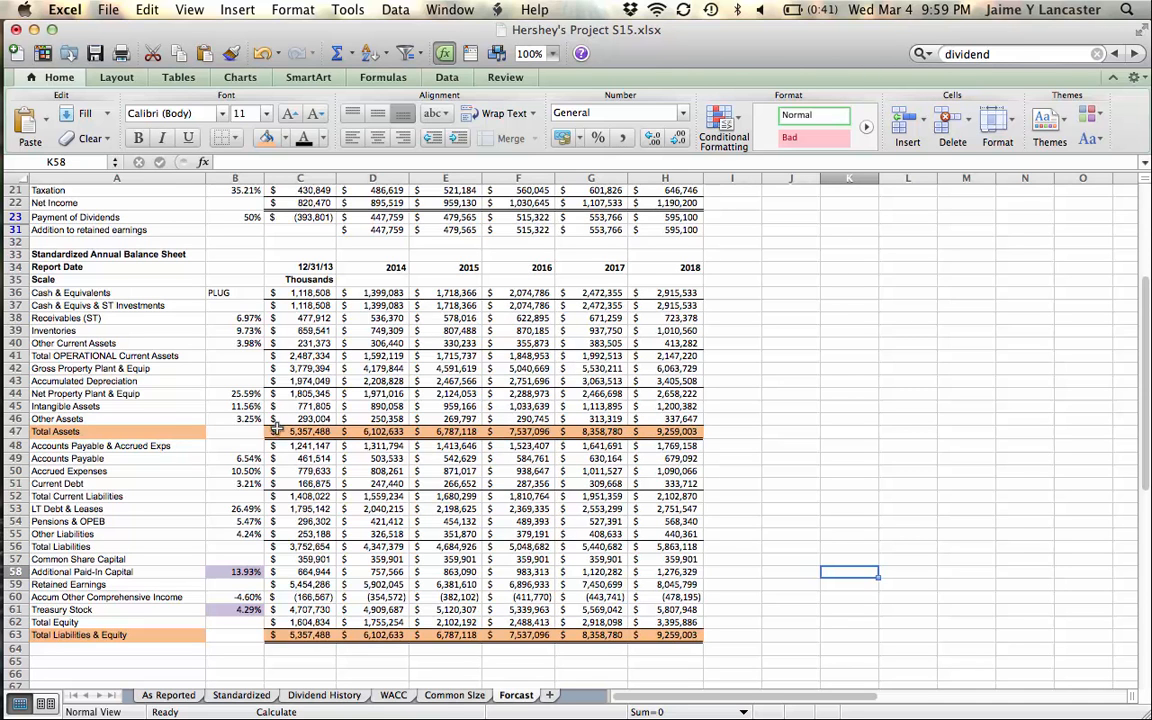
# Copy the line items, value drivers and 12/31/13 figures from A6:C63 into a new sheet at A1, and fit column A to its labels.
pyautogui.scroll(10, 72, 190)
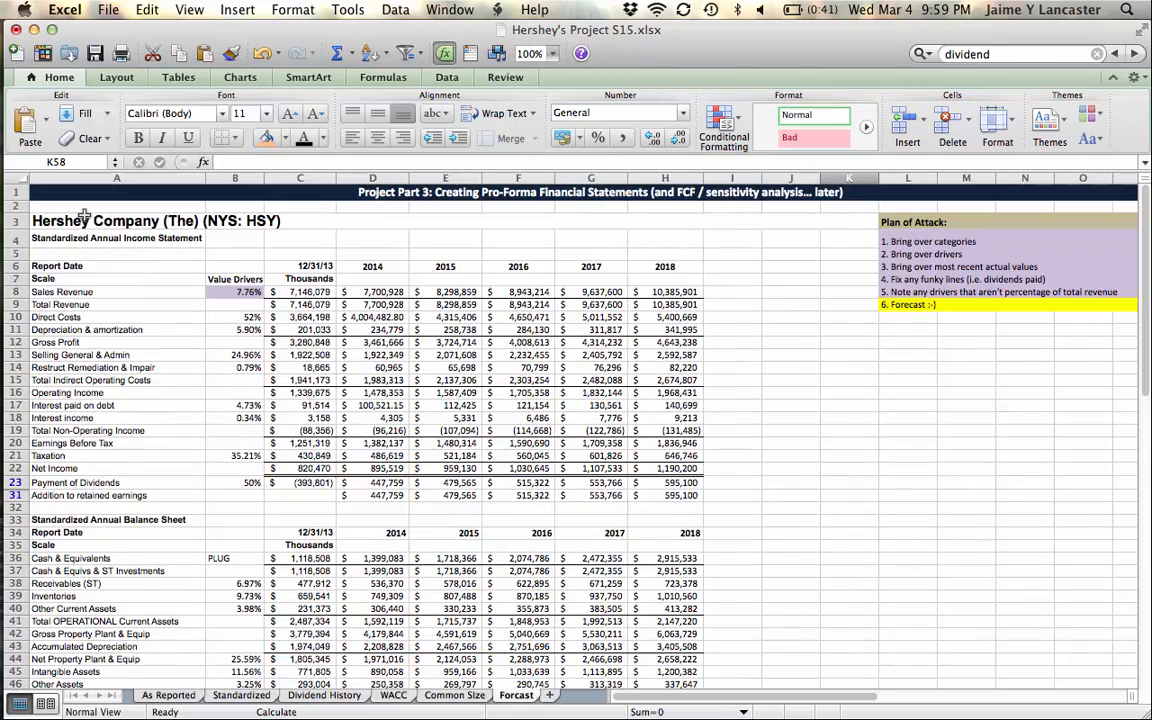
pyautogui.moveTo(77, 262); pyautogui.dragTo(303, 571)
pyautogui.press('super+c')
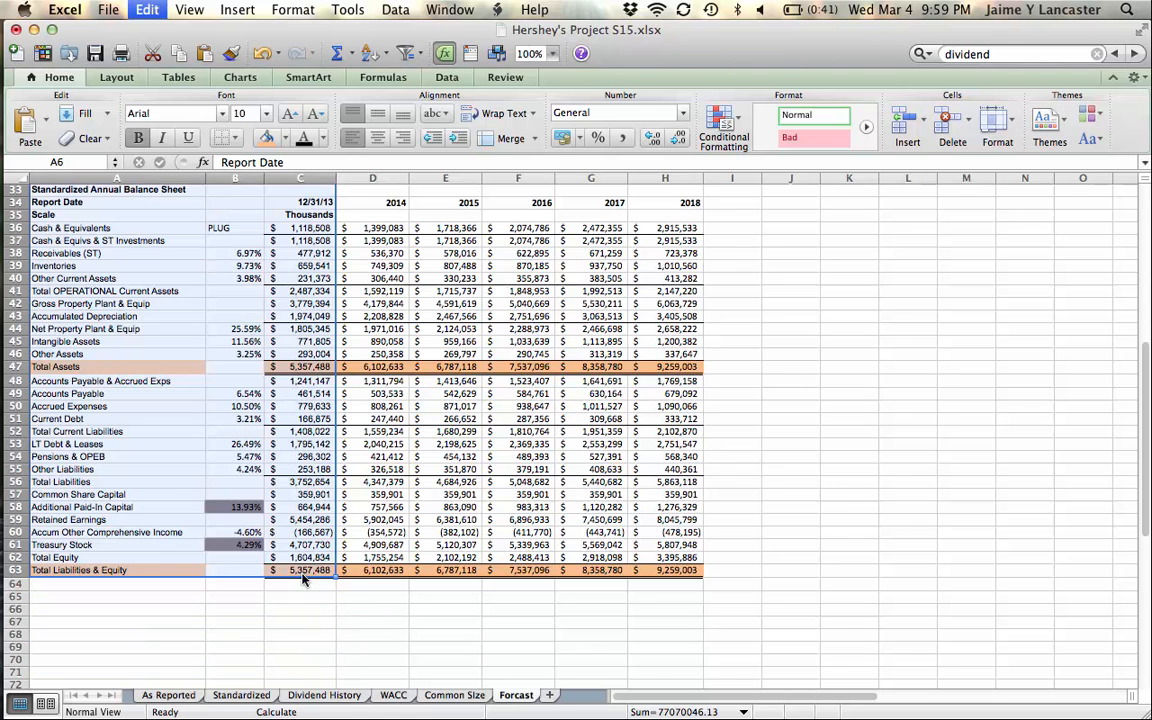
pyautogui.click(549, 694)
pyautogui.press('super+v')
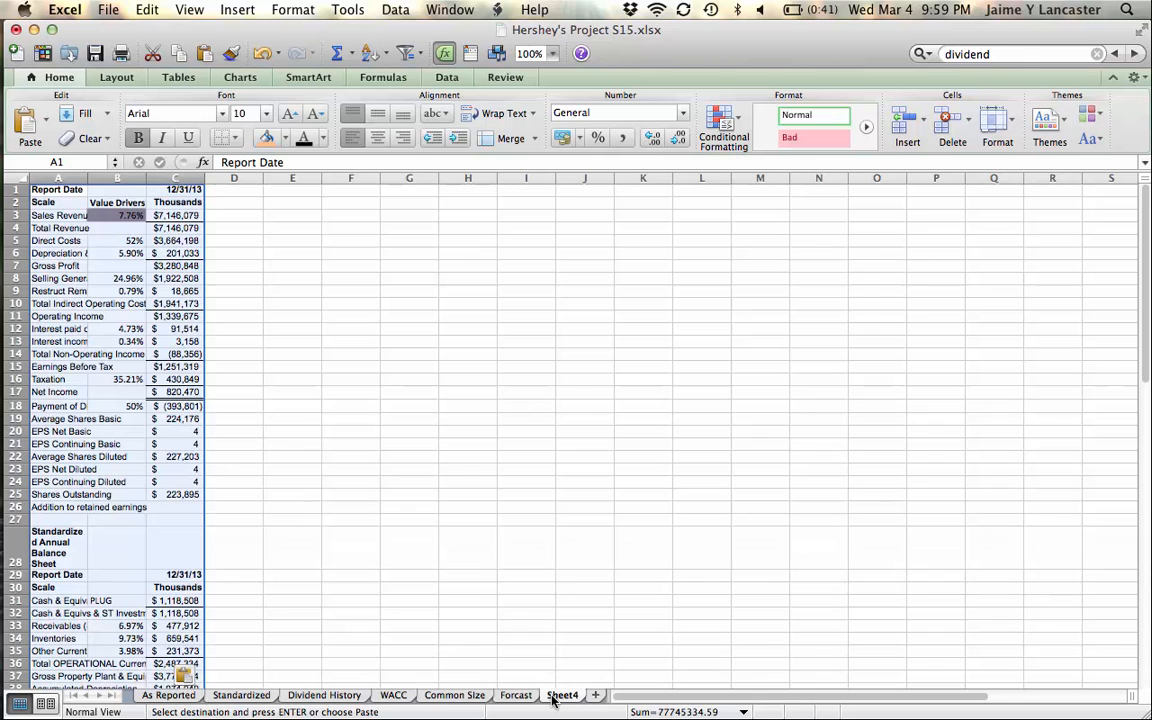
pyautogui.doubleClick(86, 179)
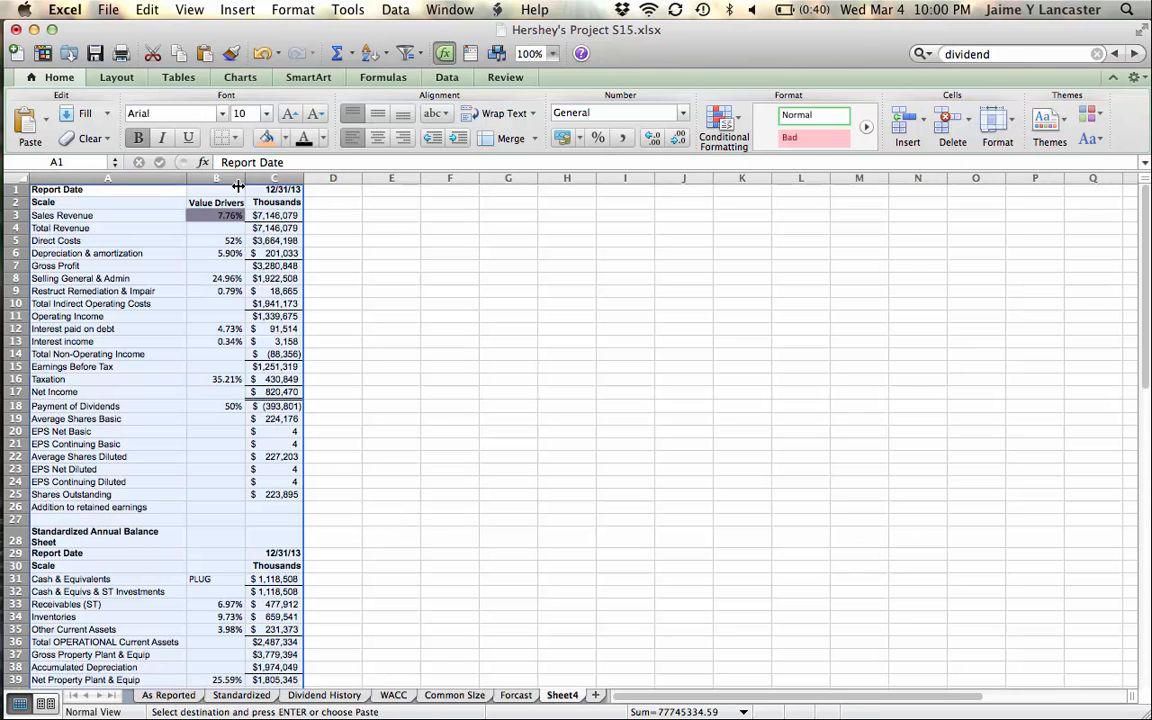
pyautogui.click(370, 287)
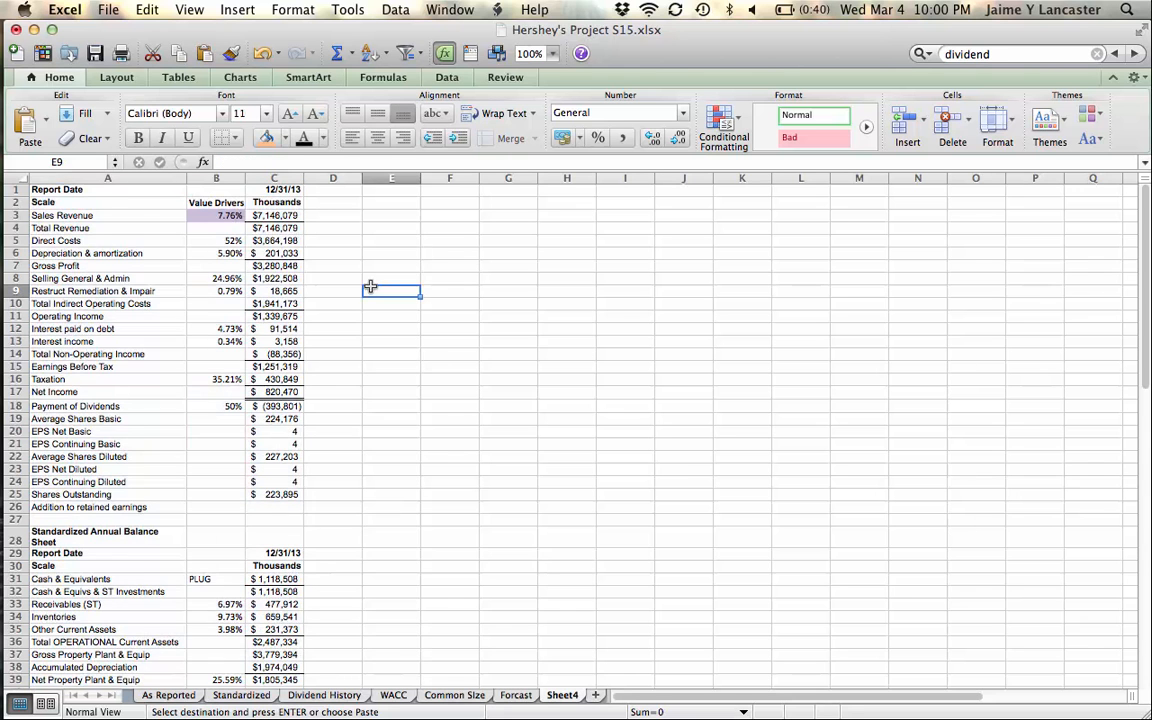
pyautogui.scroll(-10, 370, 287)
pyautogui.scroll(10, 370, 287)
# Return to the Forcast sheet and review the completed income statement and balance sheet.
pyautogui.click(516, 695)
pyautogui.click(704, 532)
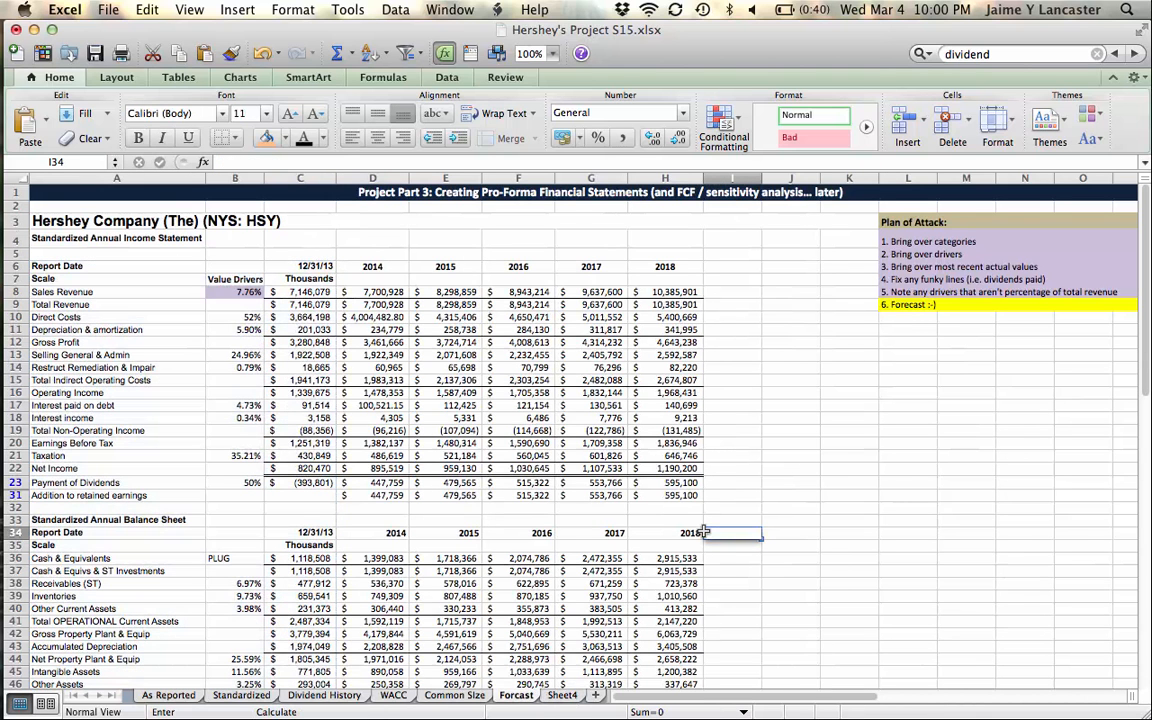
pyautogui.click(906, 471)
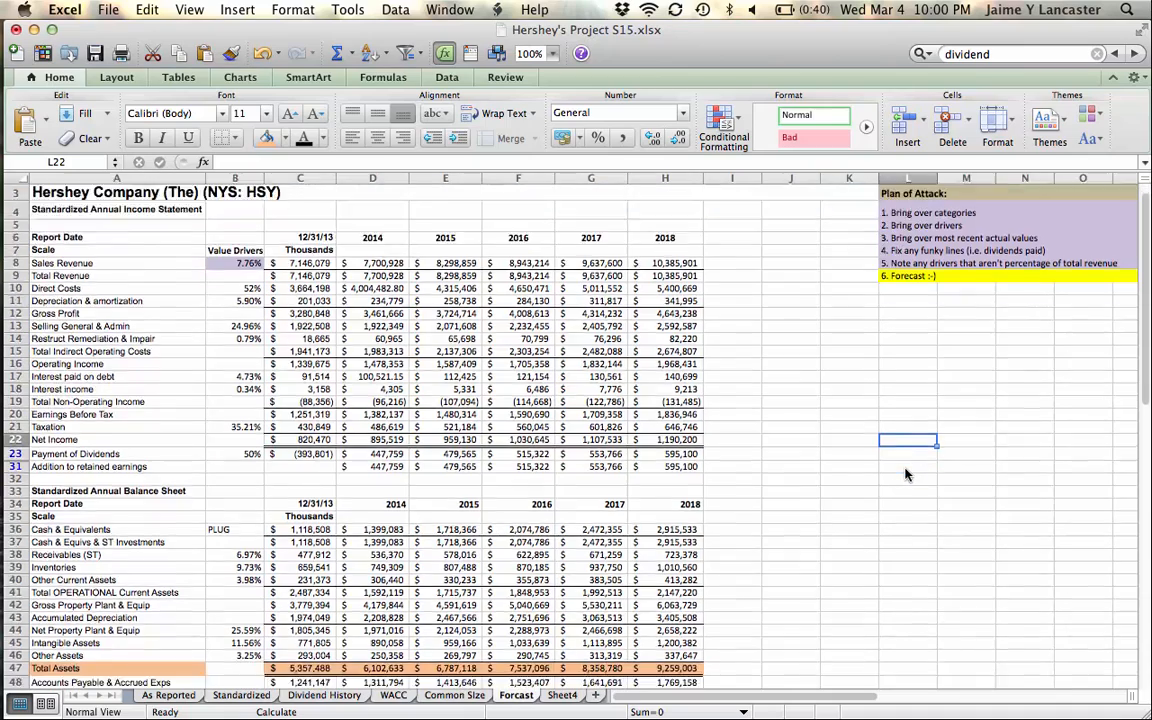
pyautogui.scroll(-10, 906, 474)
pyautogui.scroll(10, 906, 474)
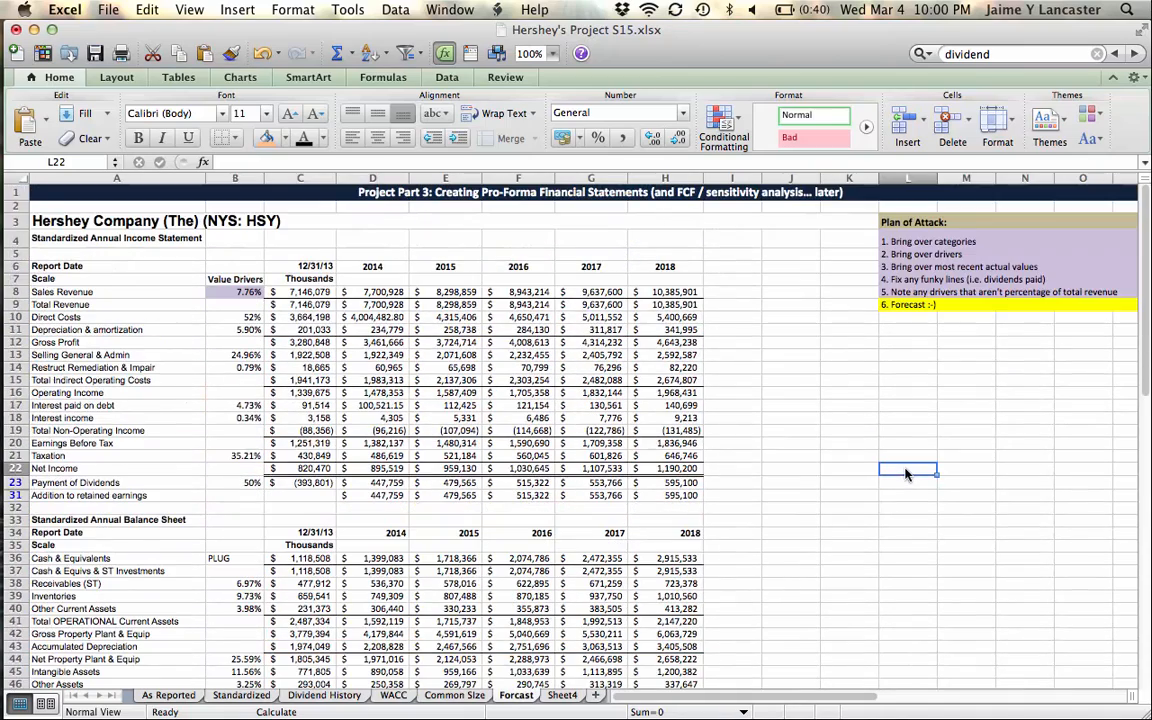
pyautogui.moveTo(20, 496)
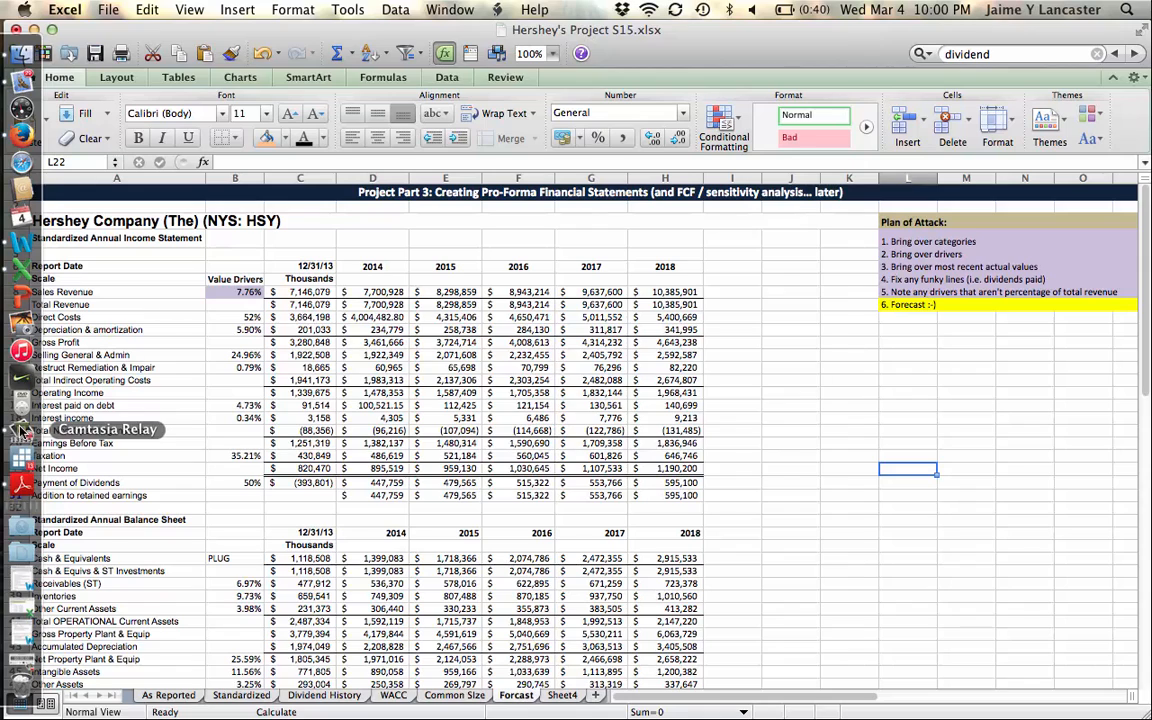